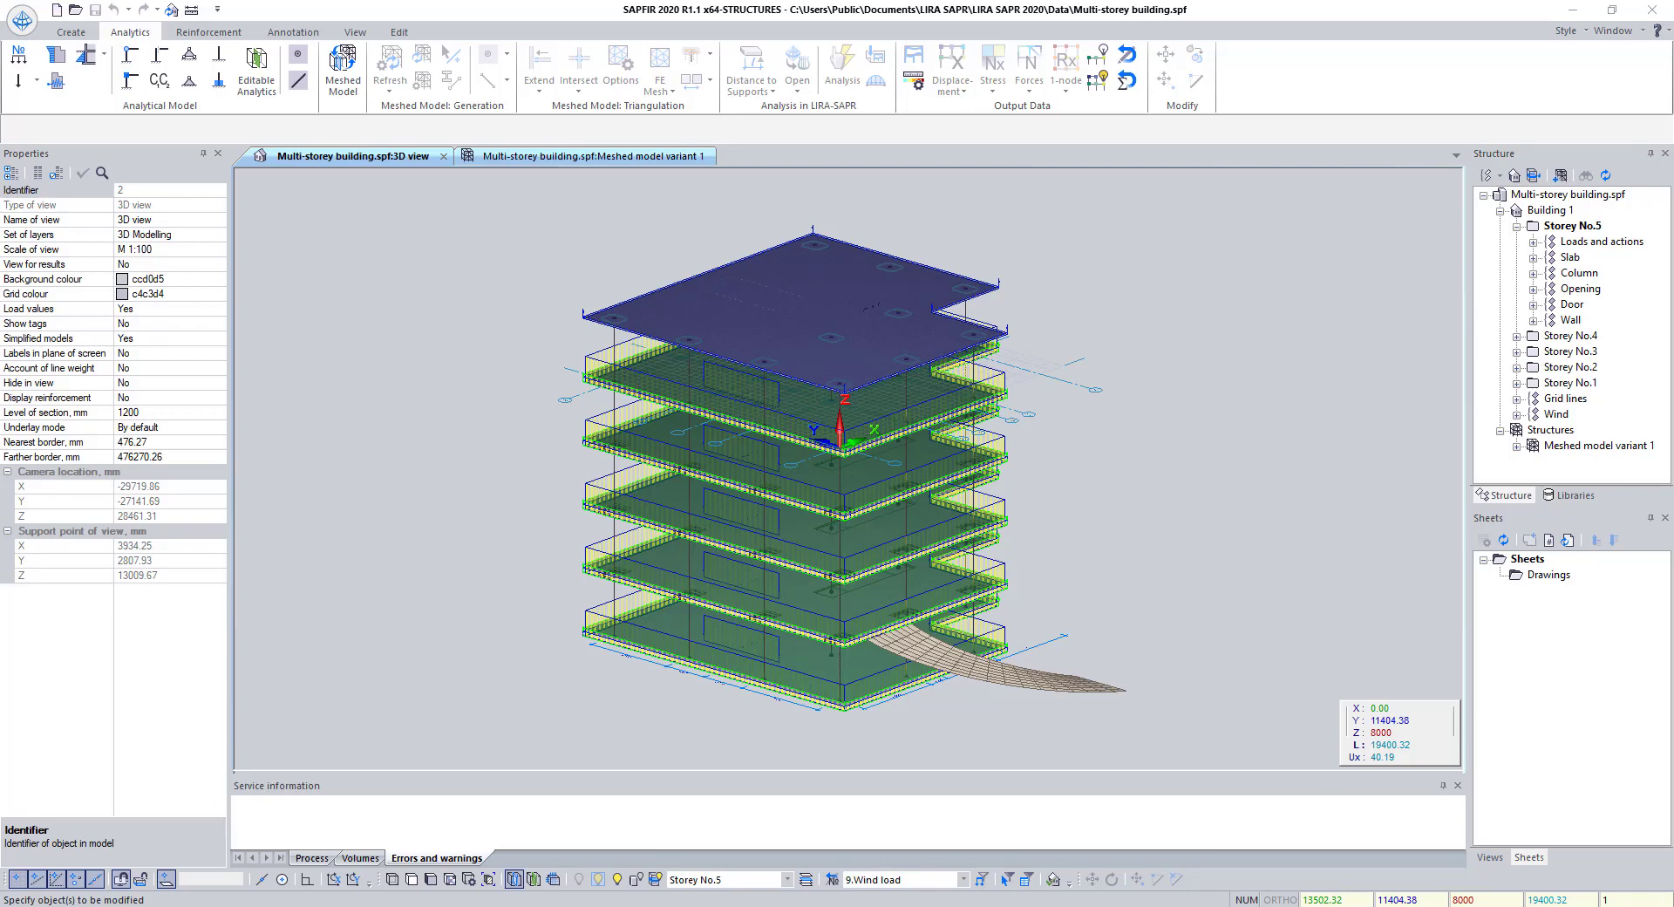
Show the floating Projections toolbar over the 3D view of Multi-storey building.spf
click(792, 594)
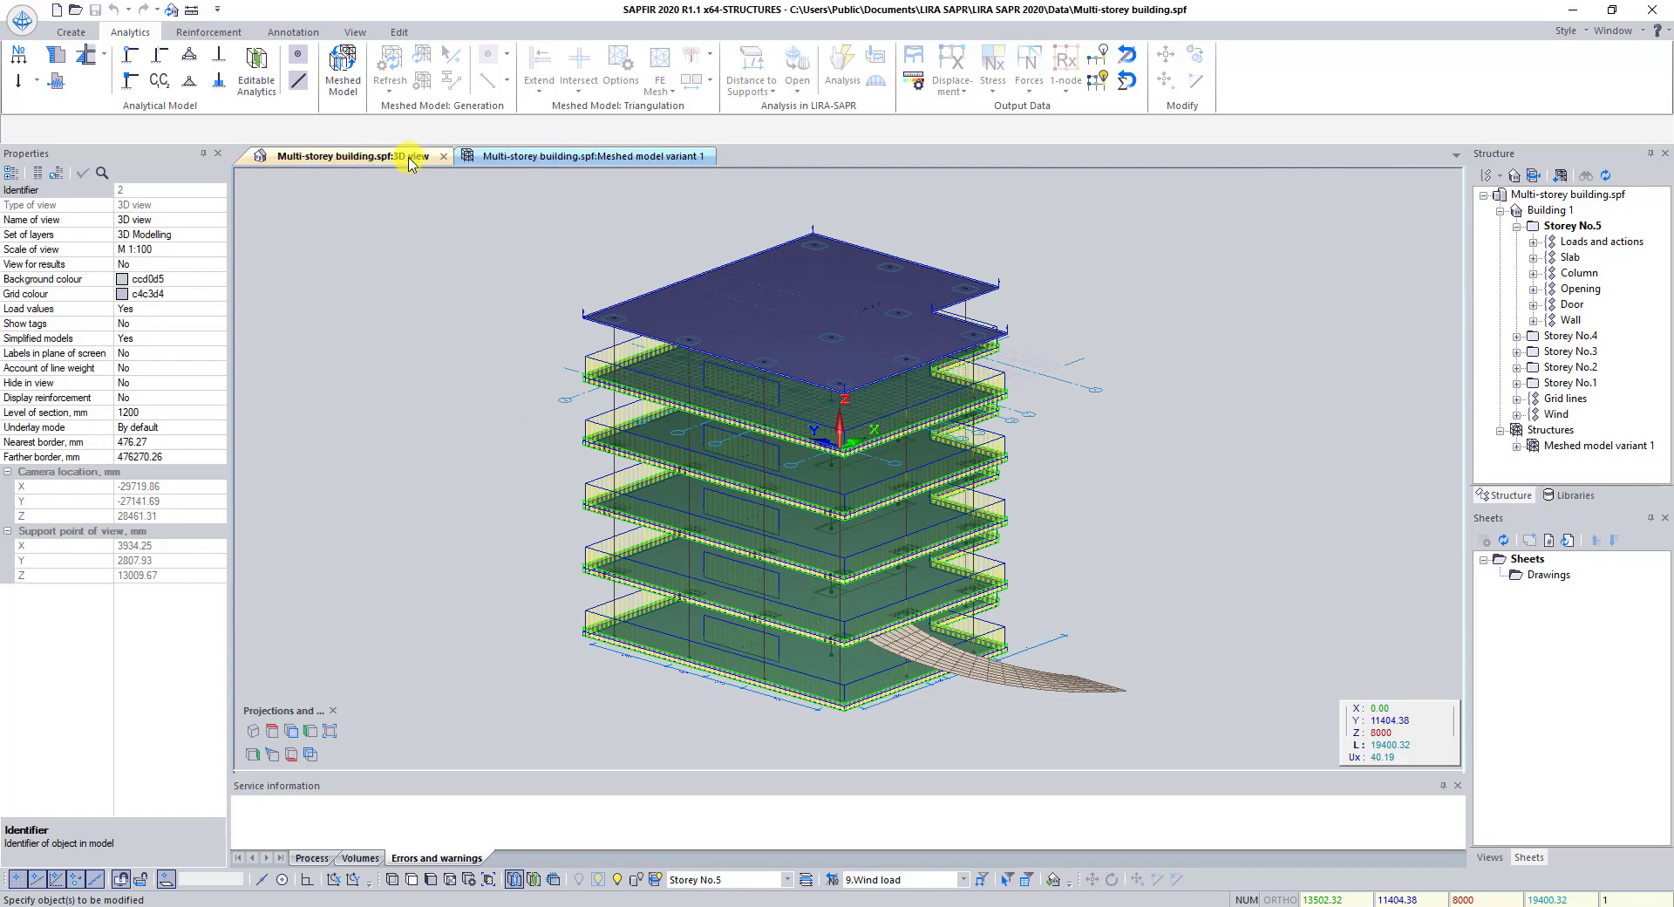
Pass Meshed model variant 1 to LIRA-SAPR and check the dead load warning in Service information
click(515, 156)
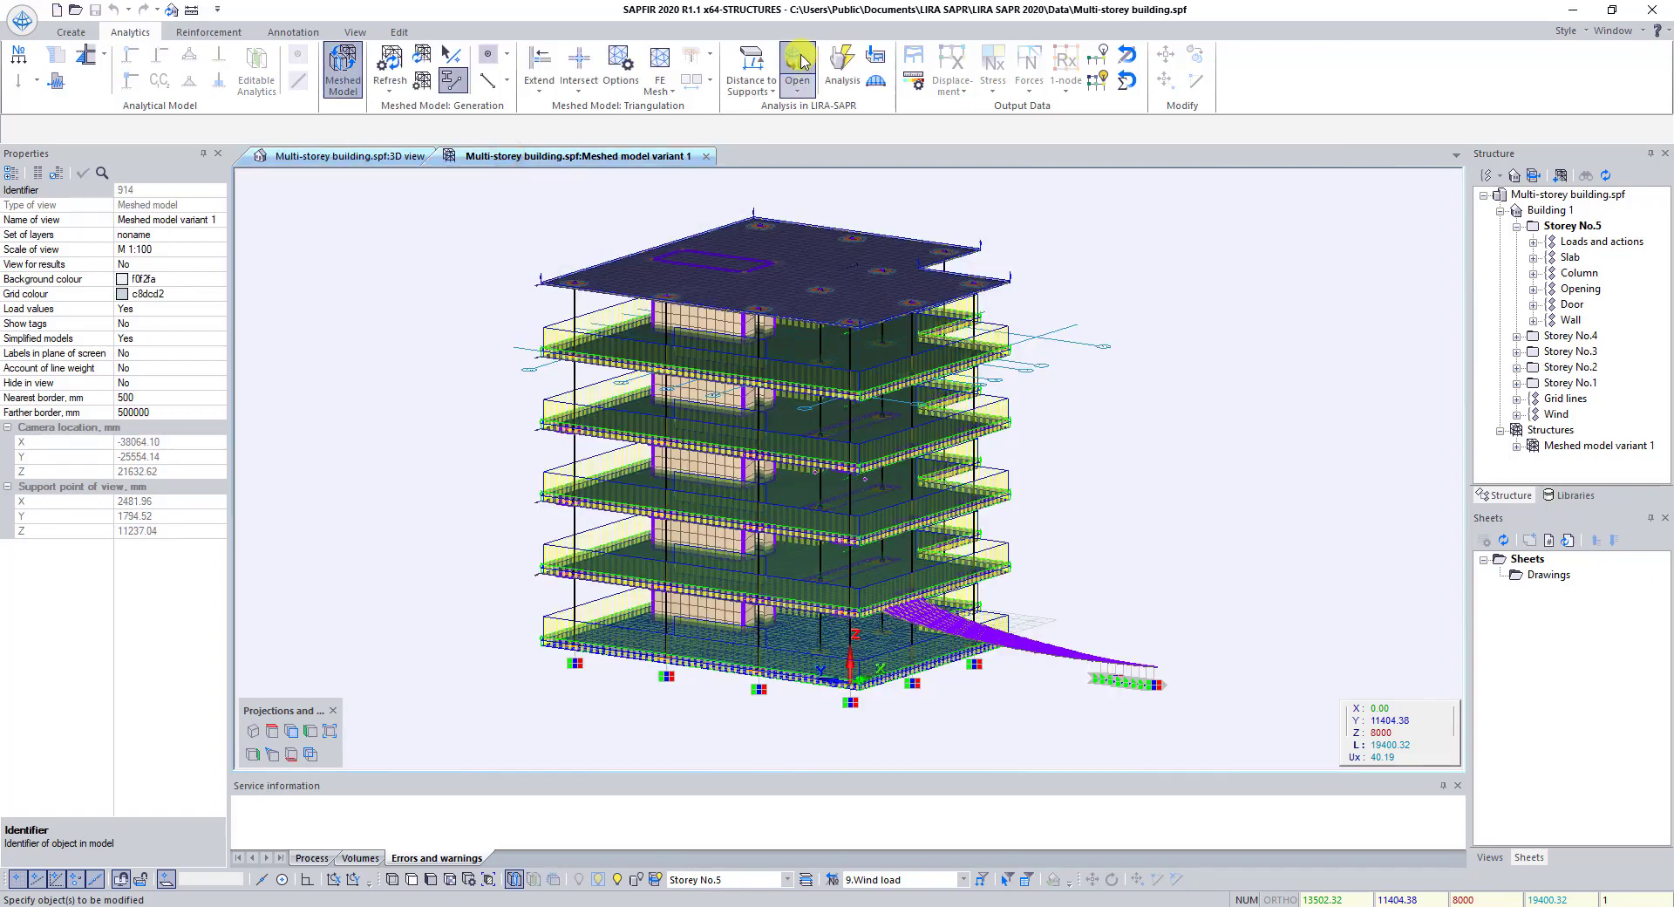
click(800, 61)
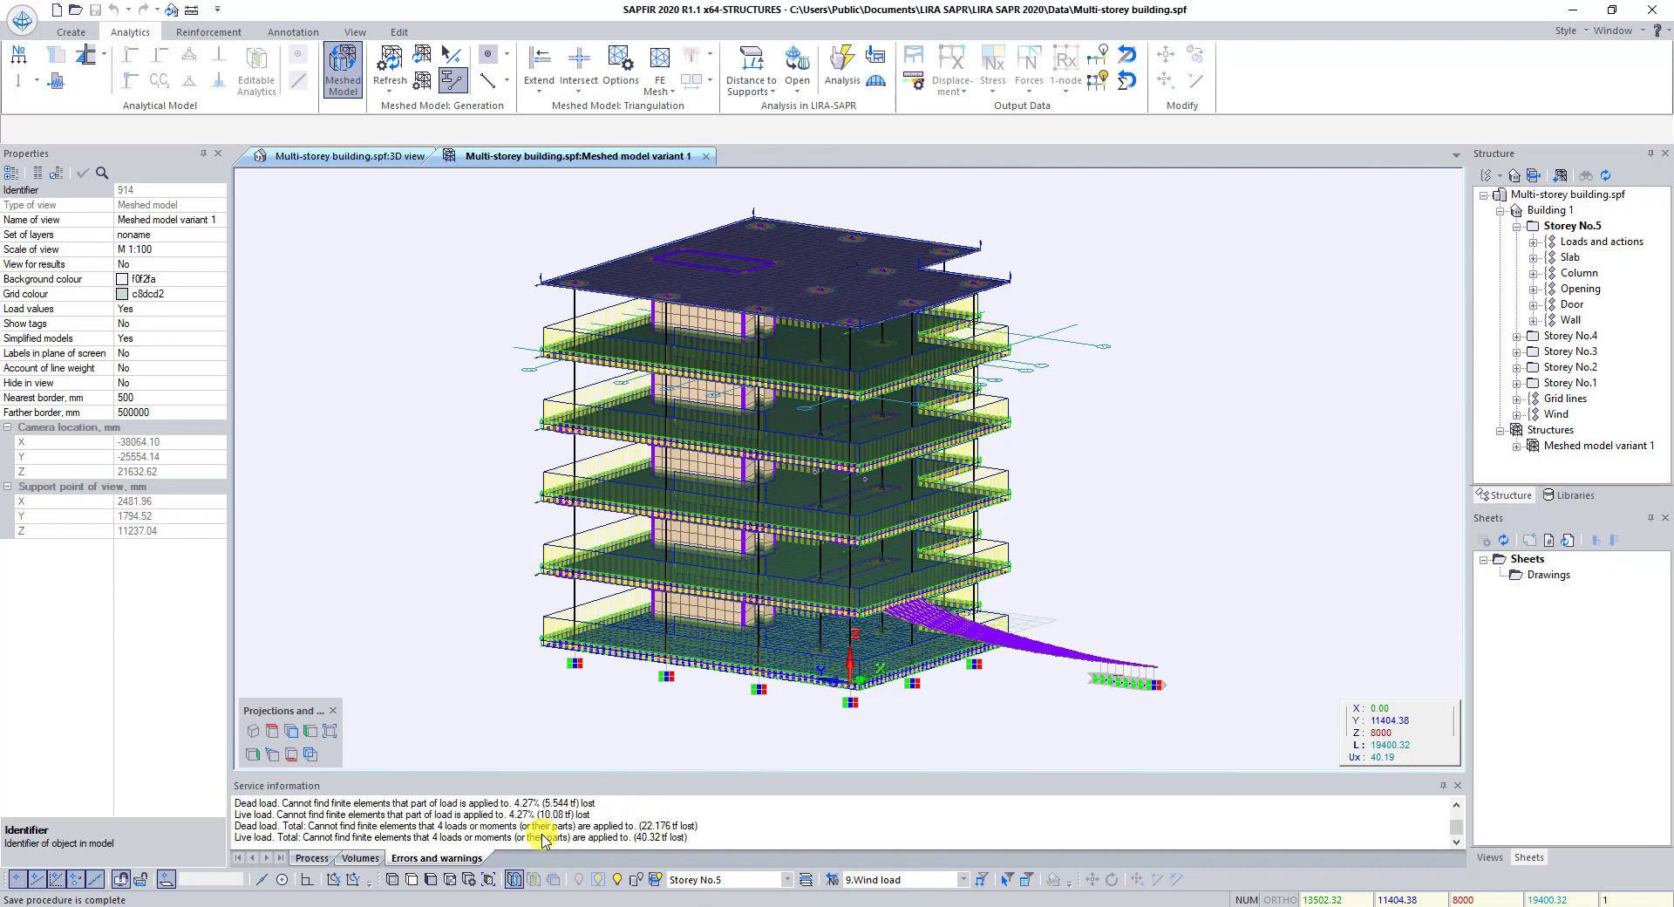
click(481, 803)
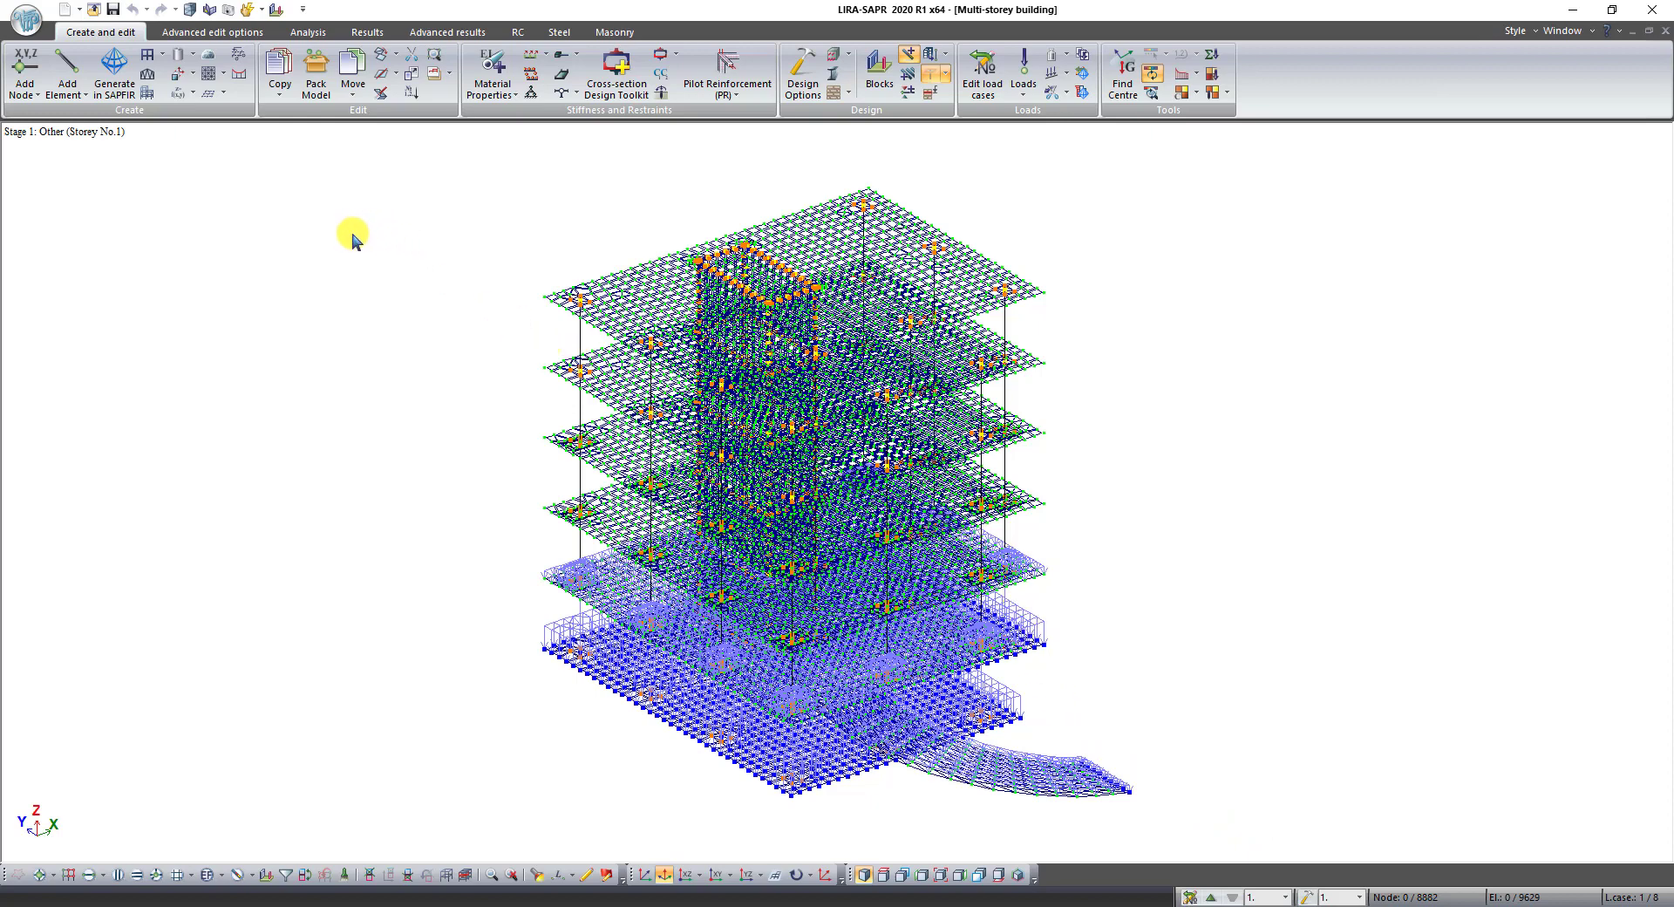
Bring up LIRA-SAPR's Advanced edit options tools for the building model
click(223, 35)
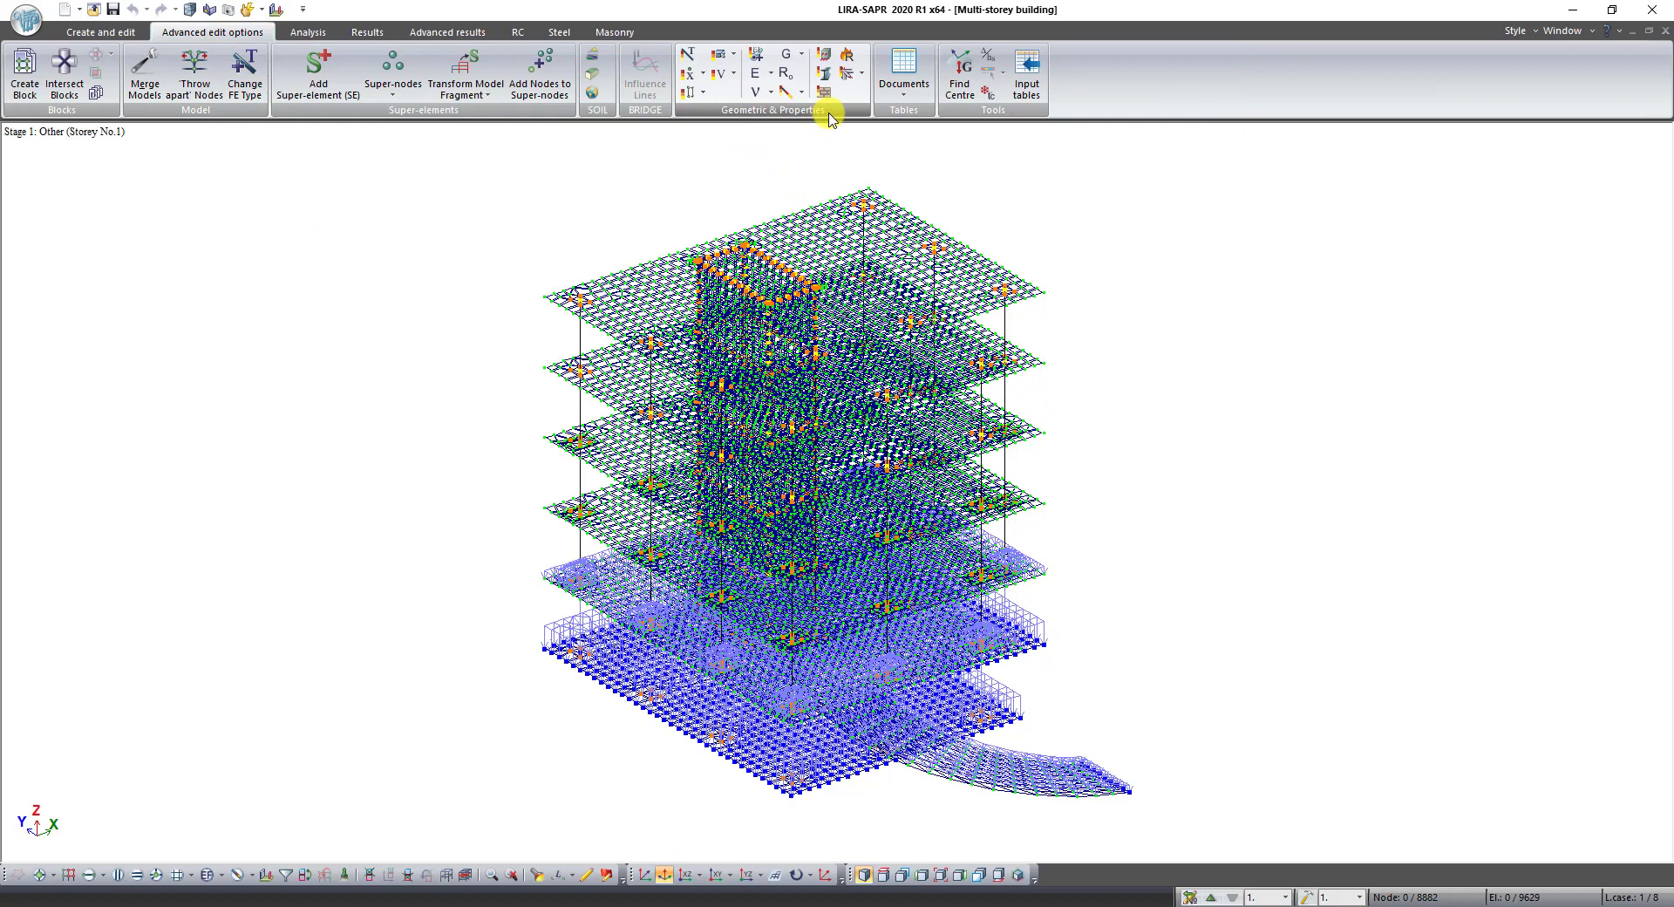
Plot the model by assigned stiffness and list its seven stiffness types in Stiffness and materials
click(755, 56)
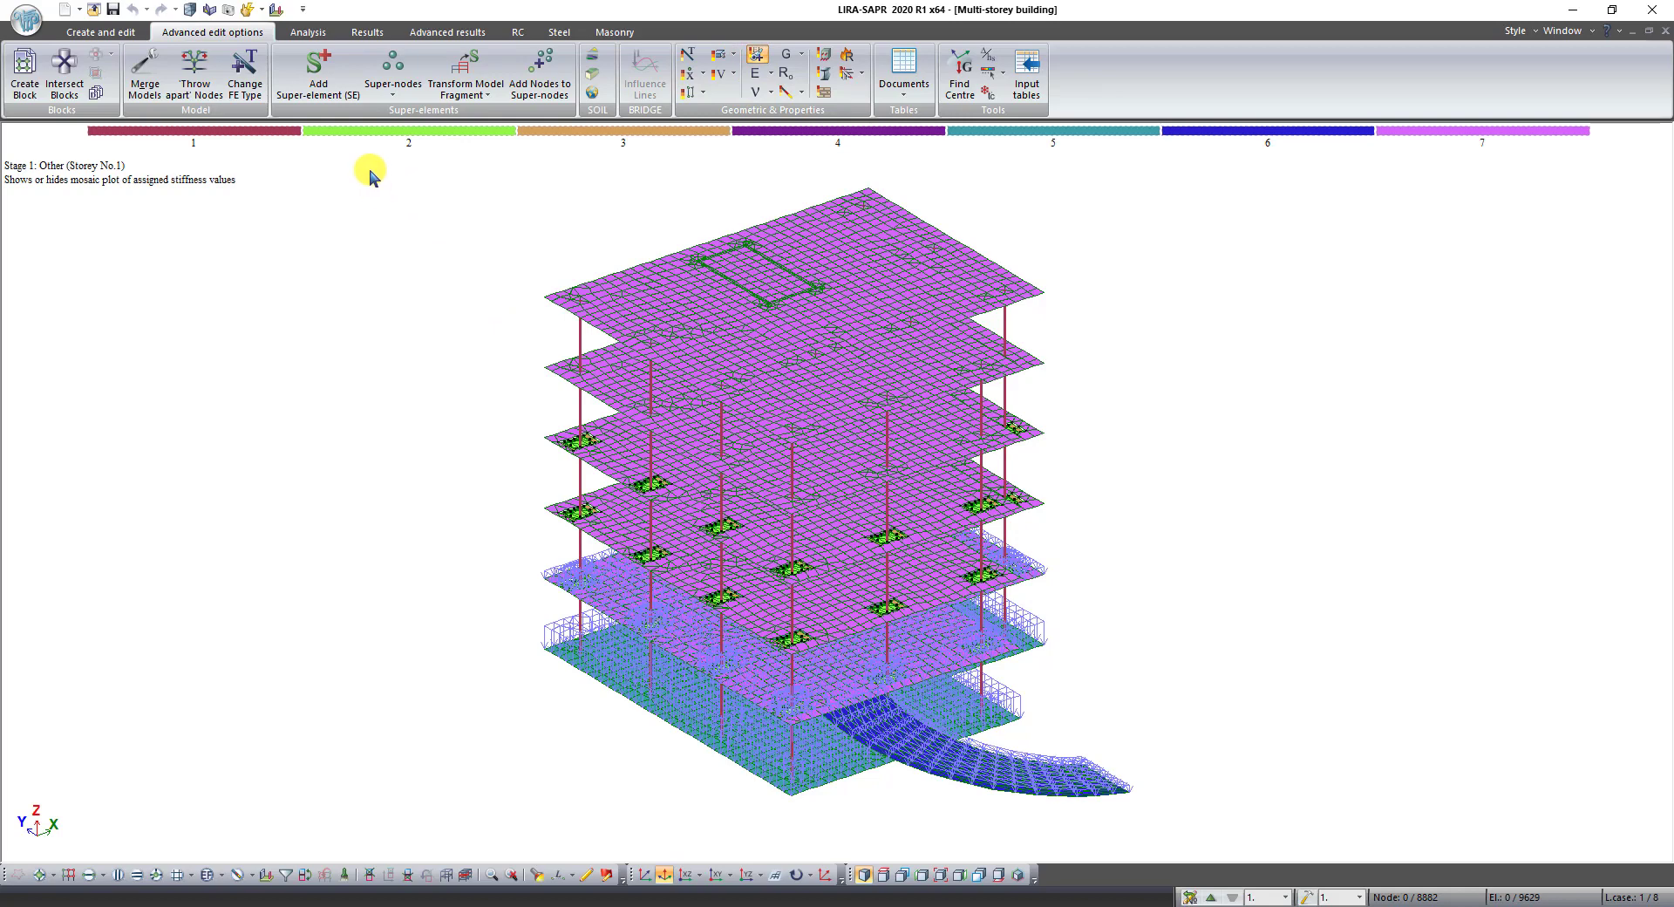
click(102, 32)
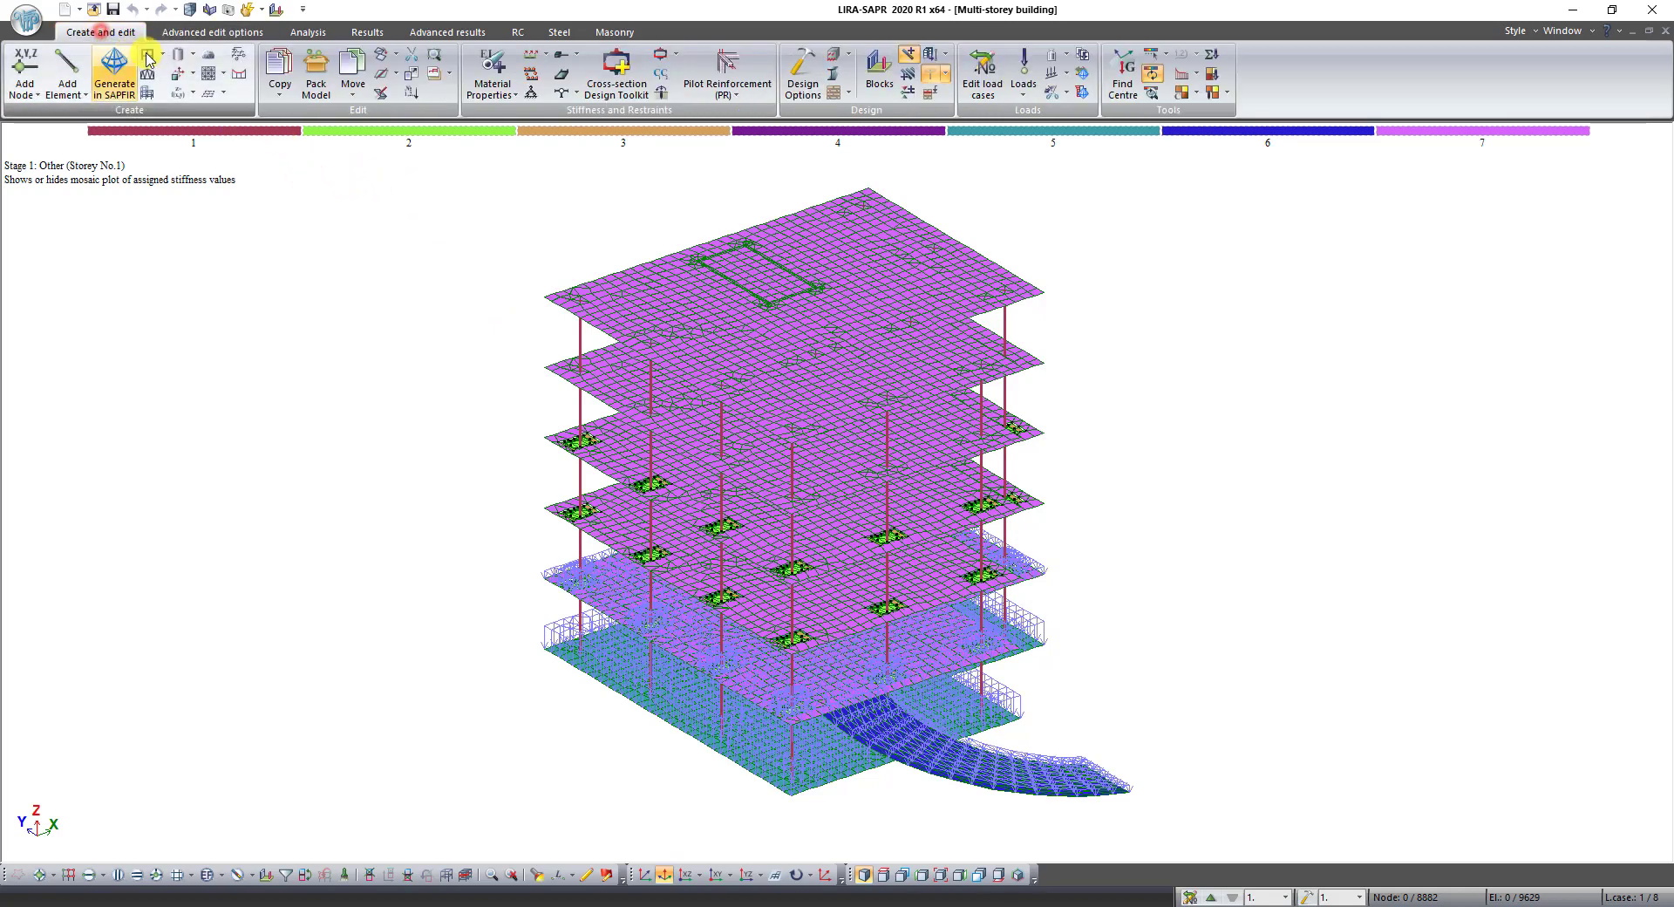
click(490, 72)
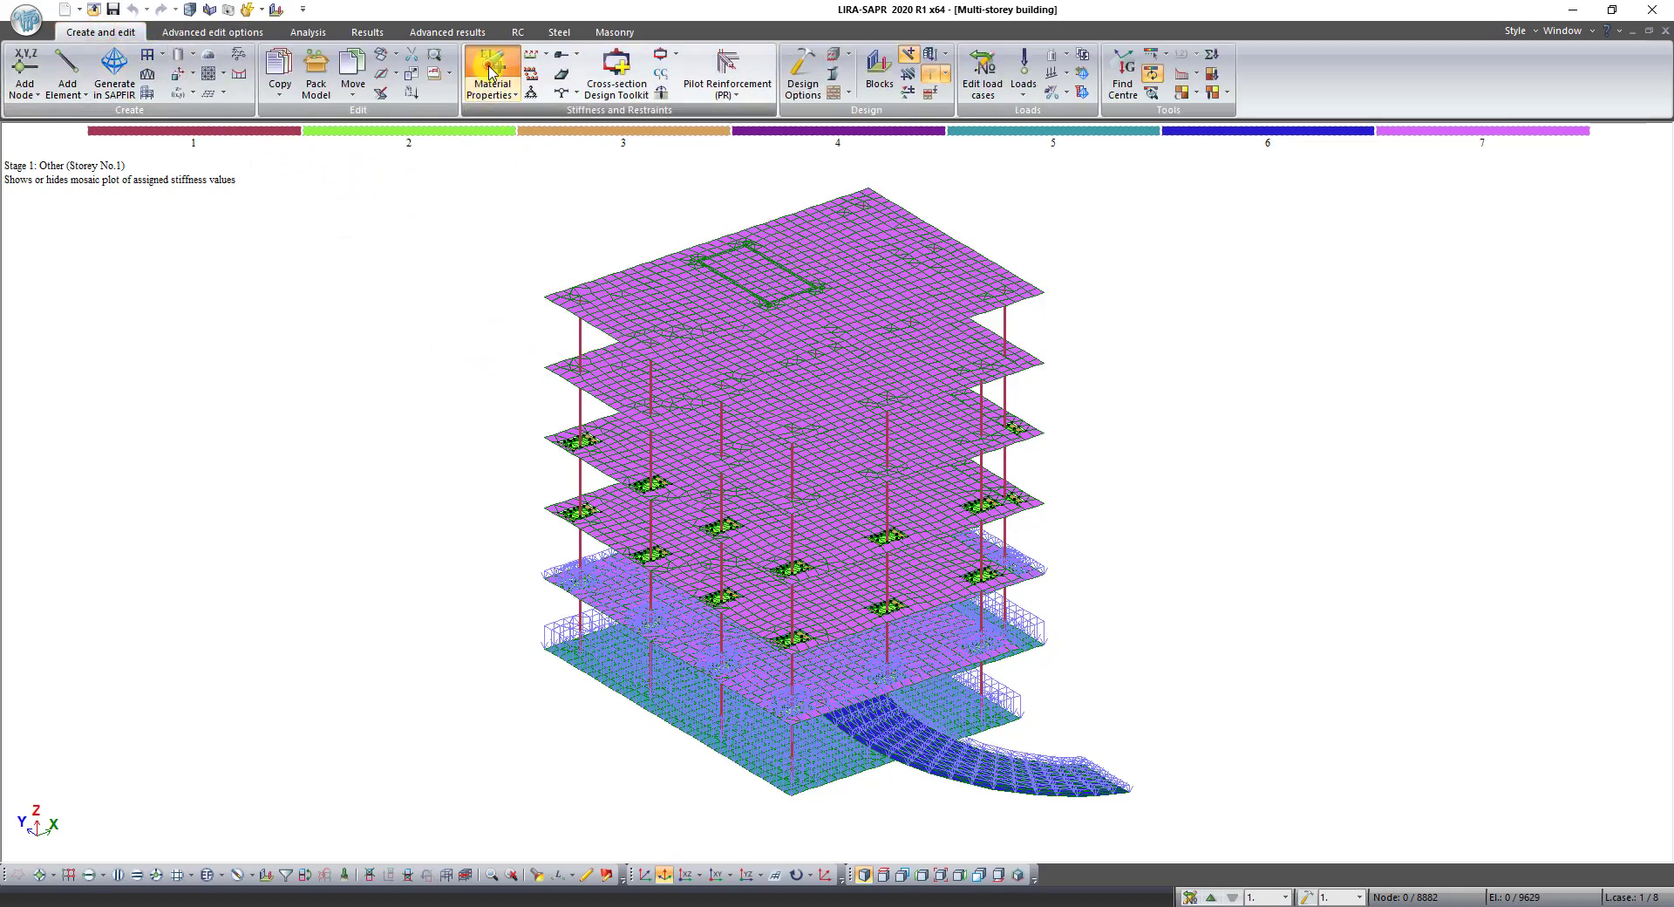
drag(146, 143, 204, 276)
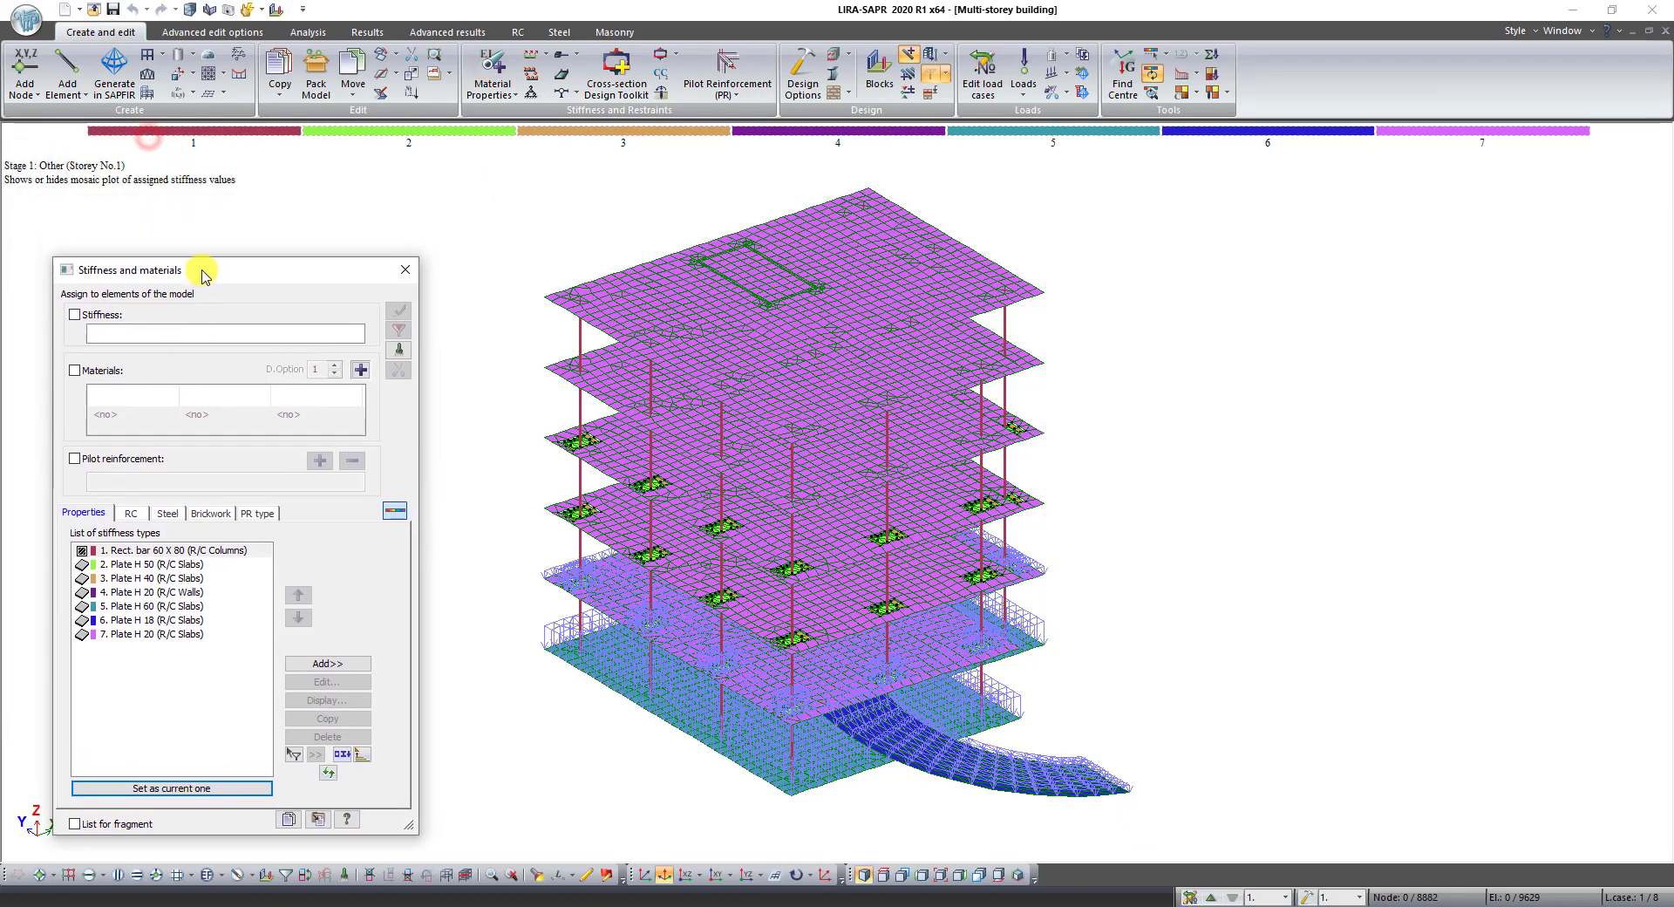
Hide the mesh lines in Flags of drawing, with automatic redraw turned on
click(604, 874)
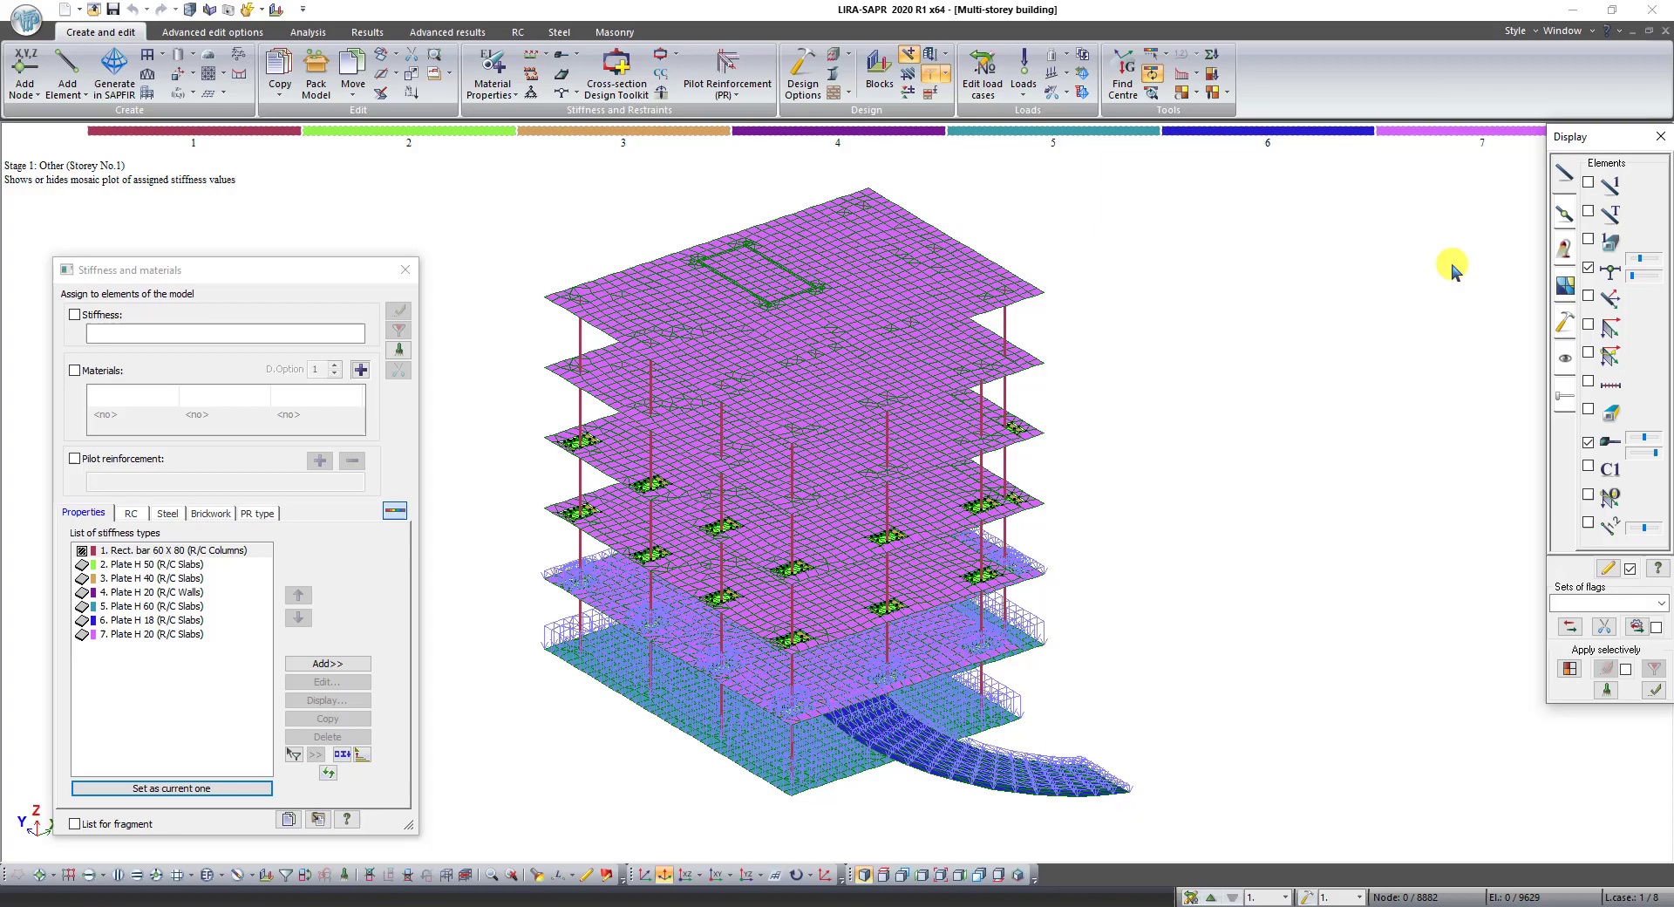
click(1564, 247)
click(1587, 382)
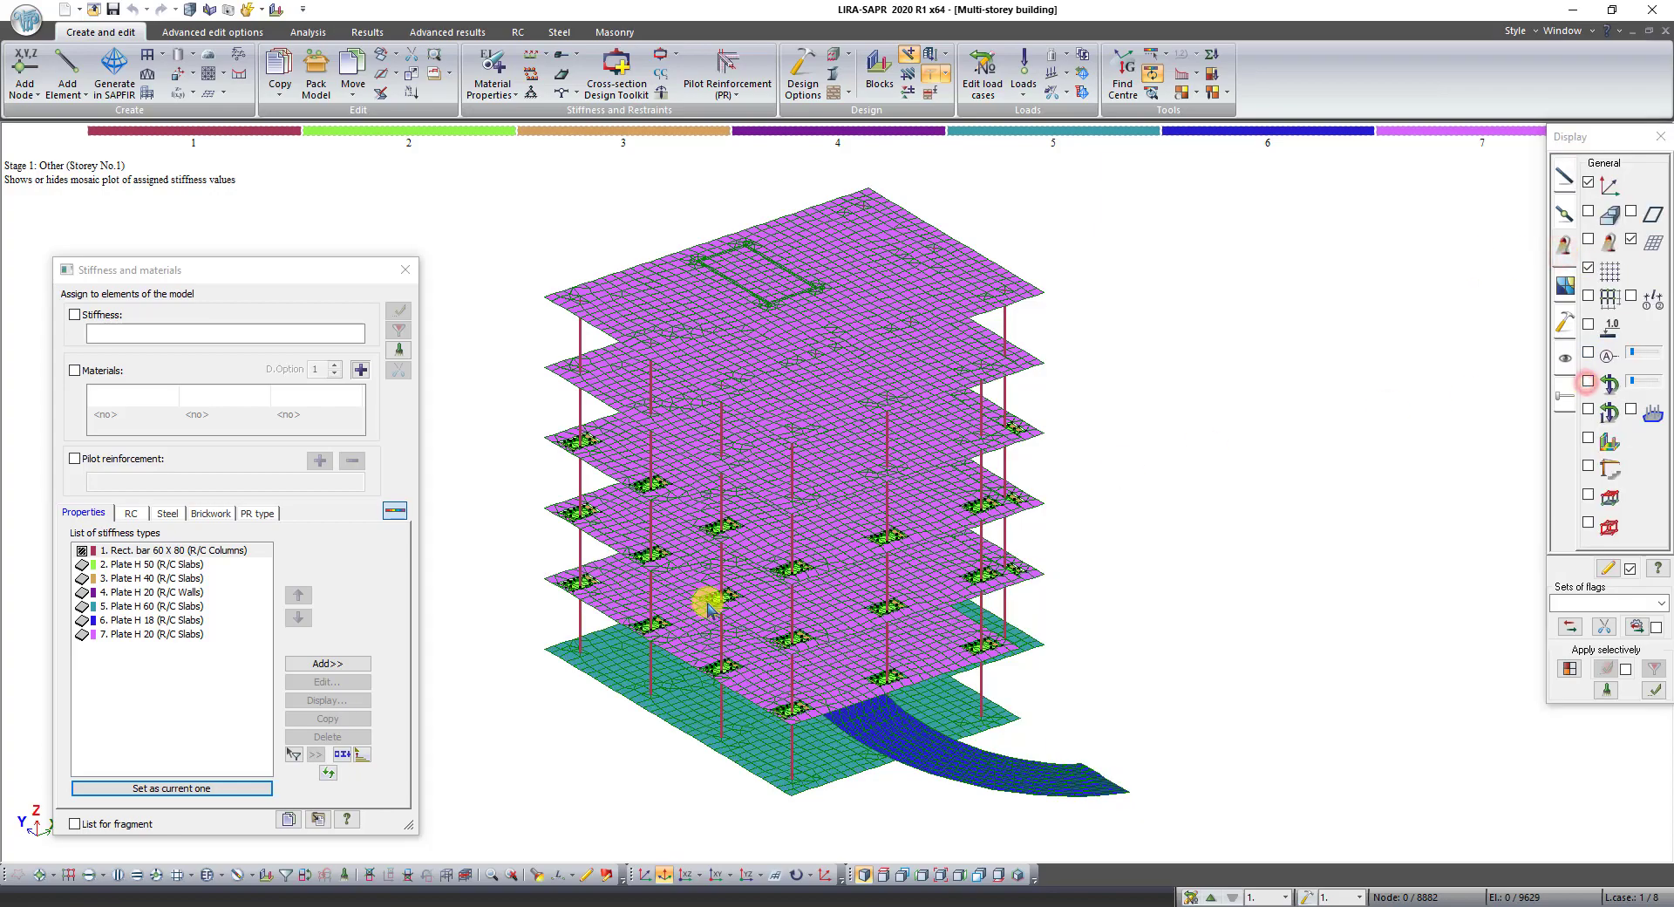
middle_drag(693, 576, 734, 466)
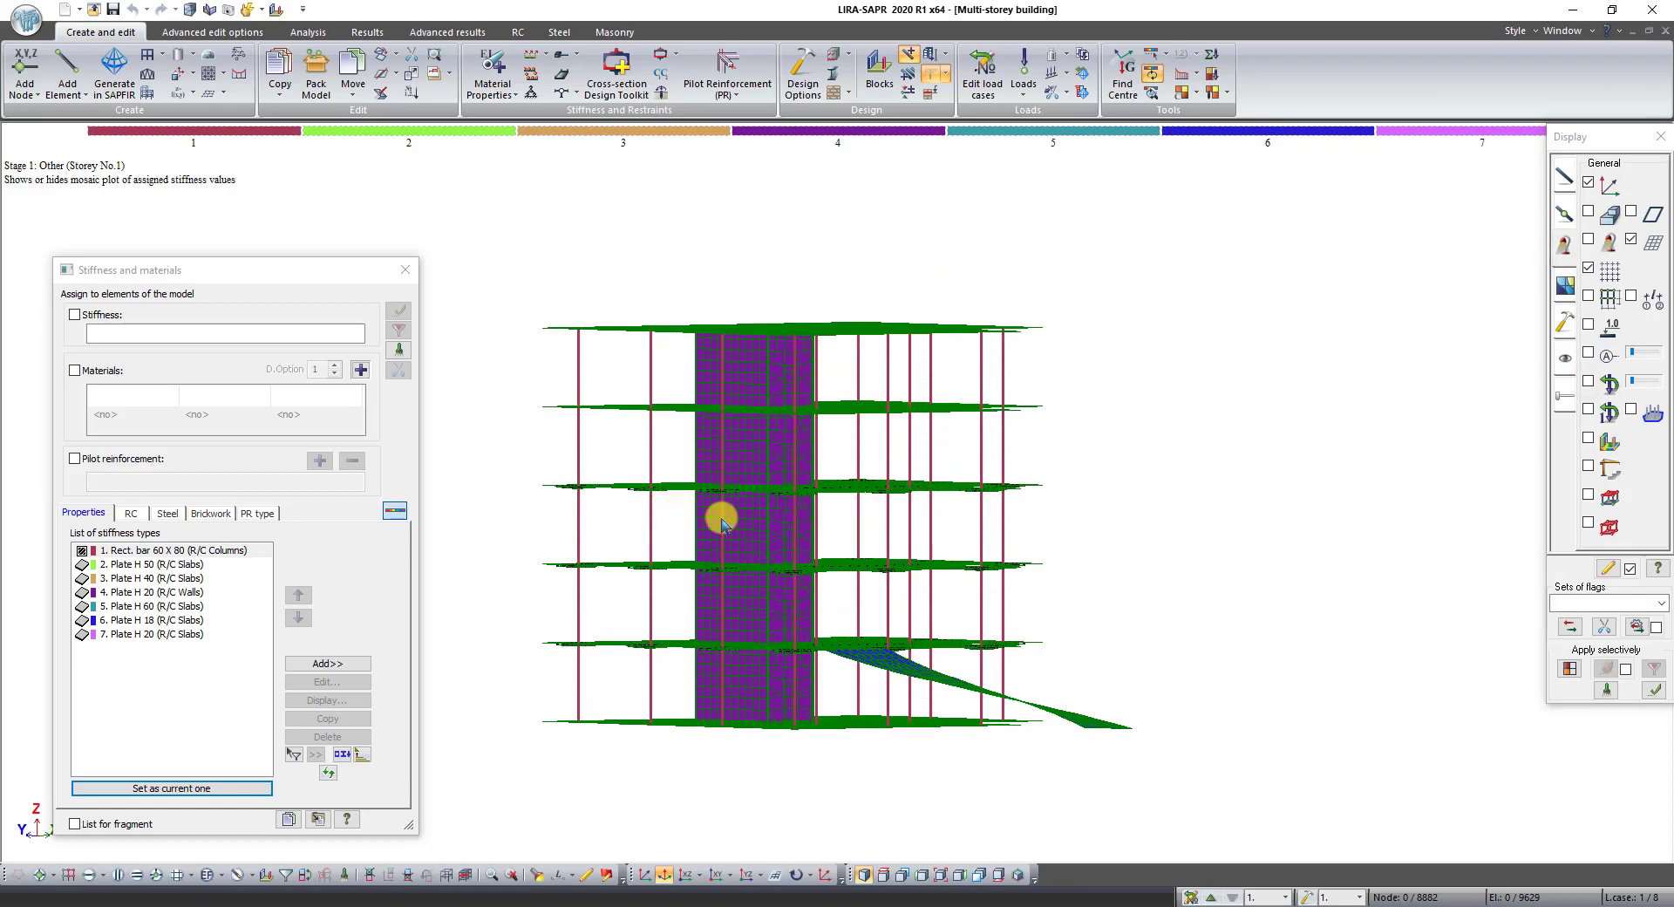
click(1607, 568)
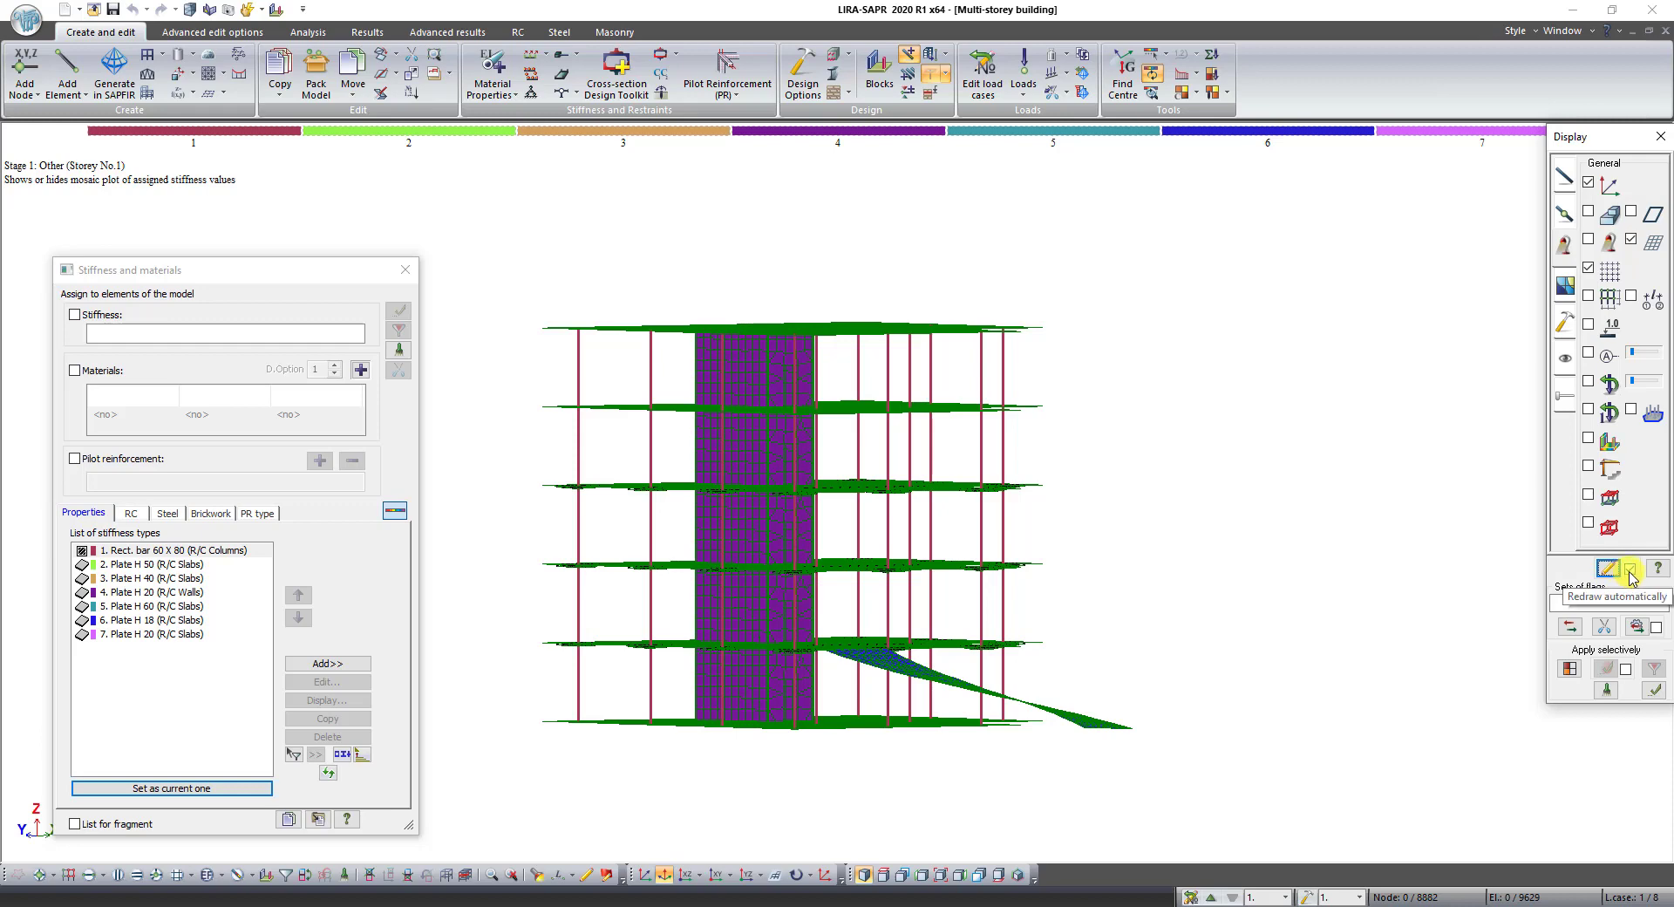
click(1630, 569)
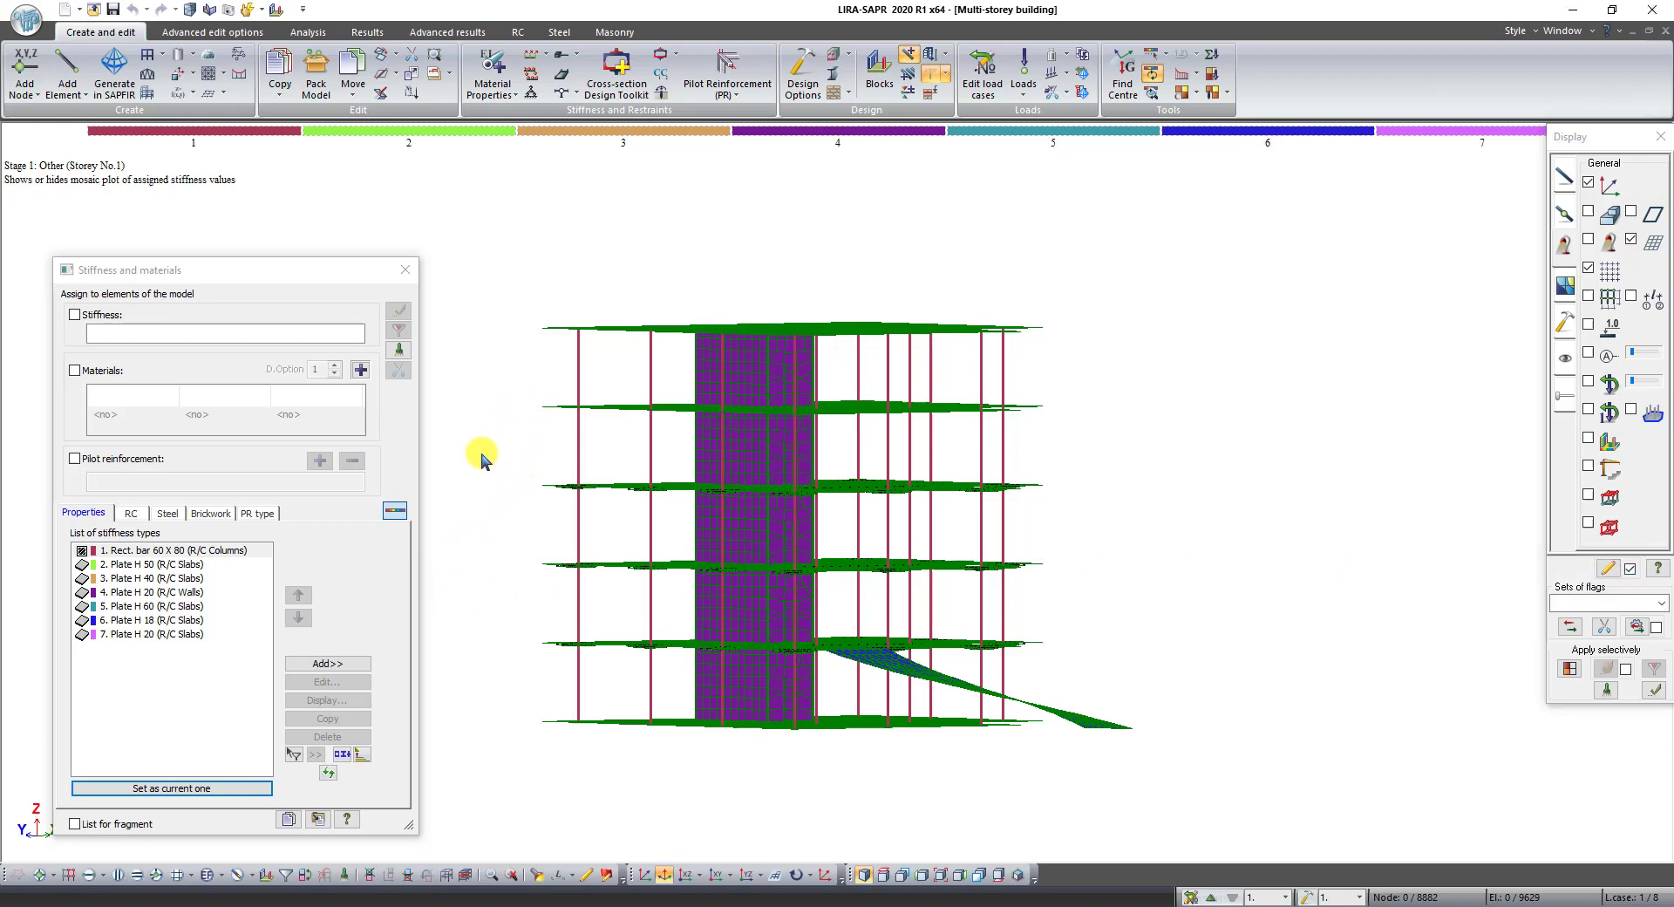
middle_drag(513, 437, 505, 565)
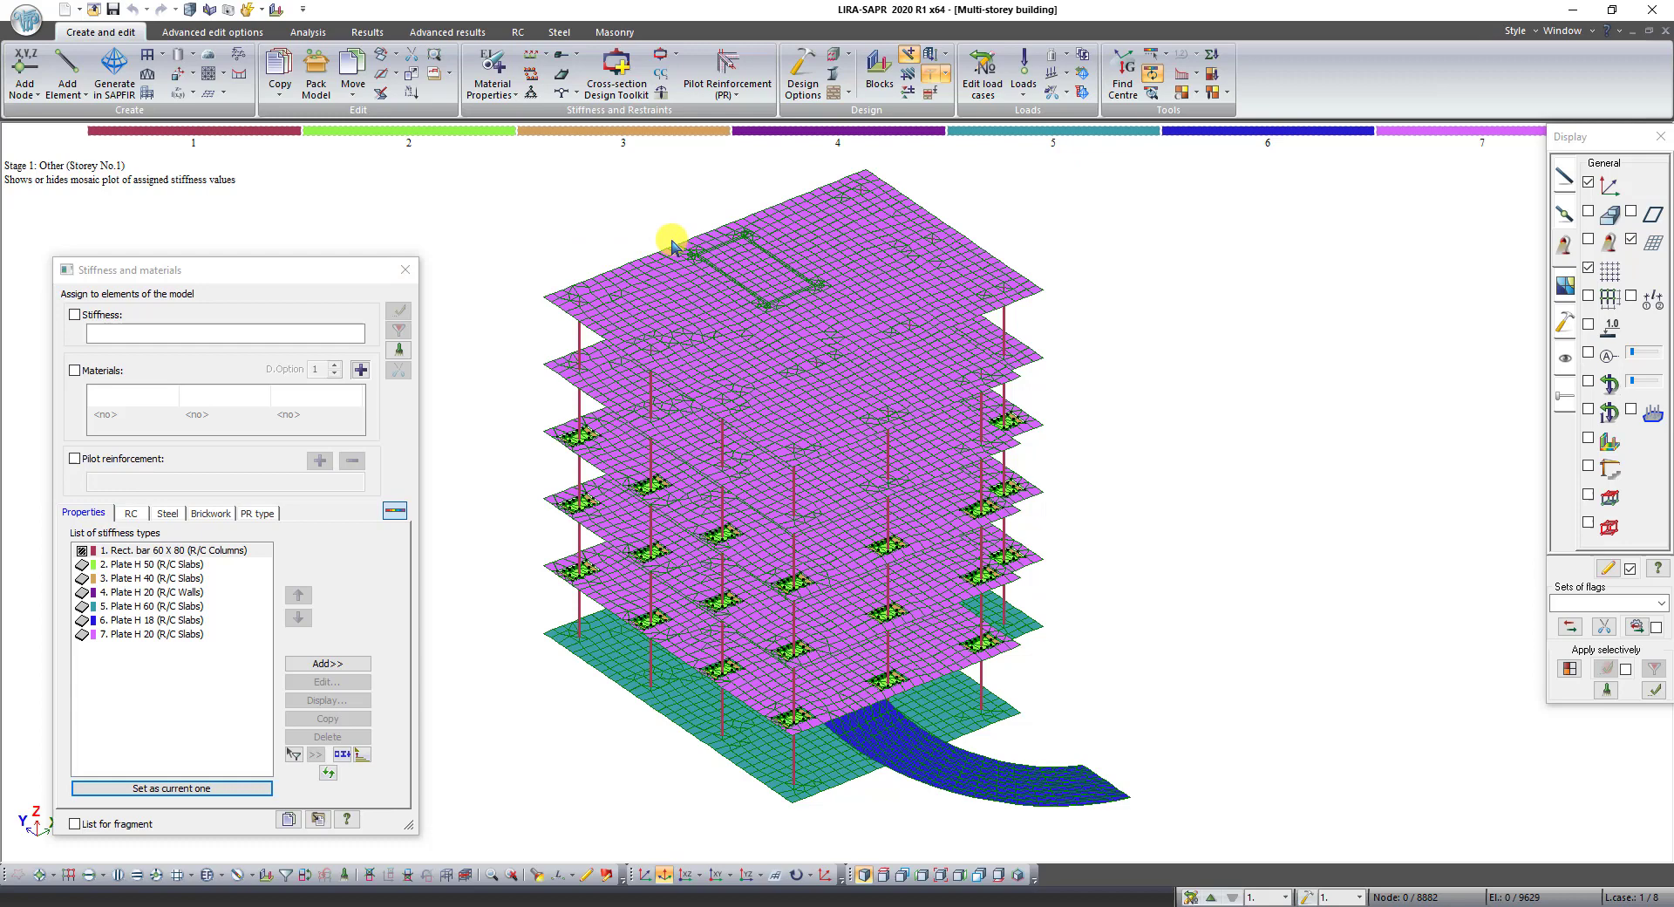
Show the Eurocode 2 RC design data in the Stiffness and materials window
click(186, 503)
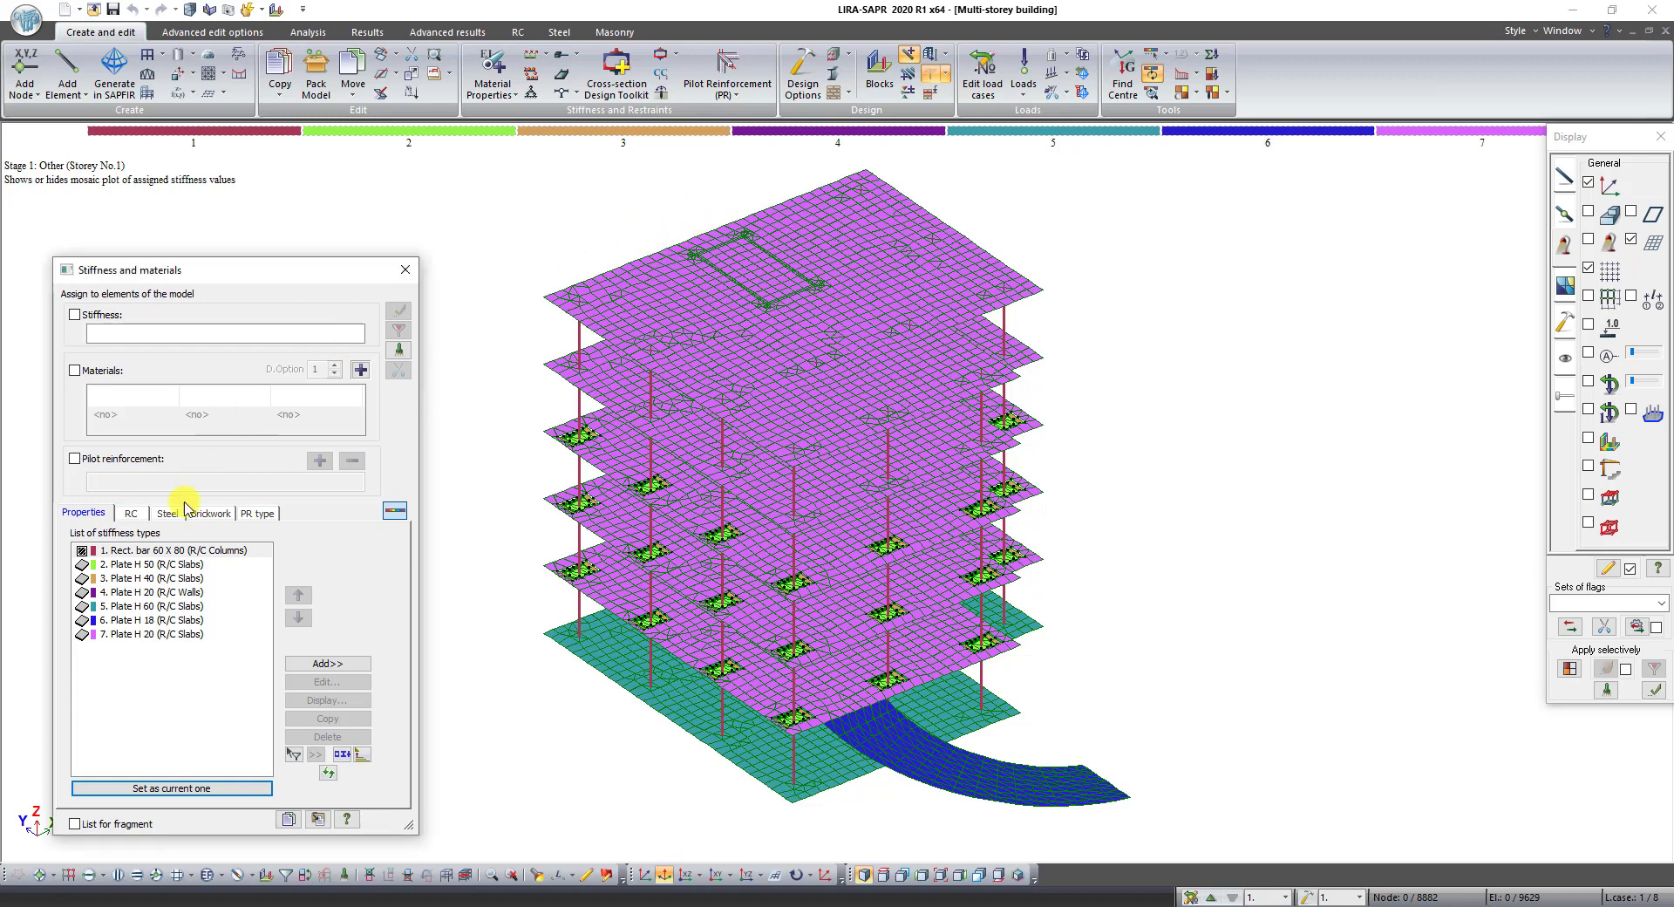
click(133, 516)
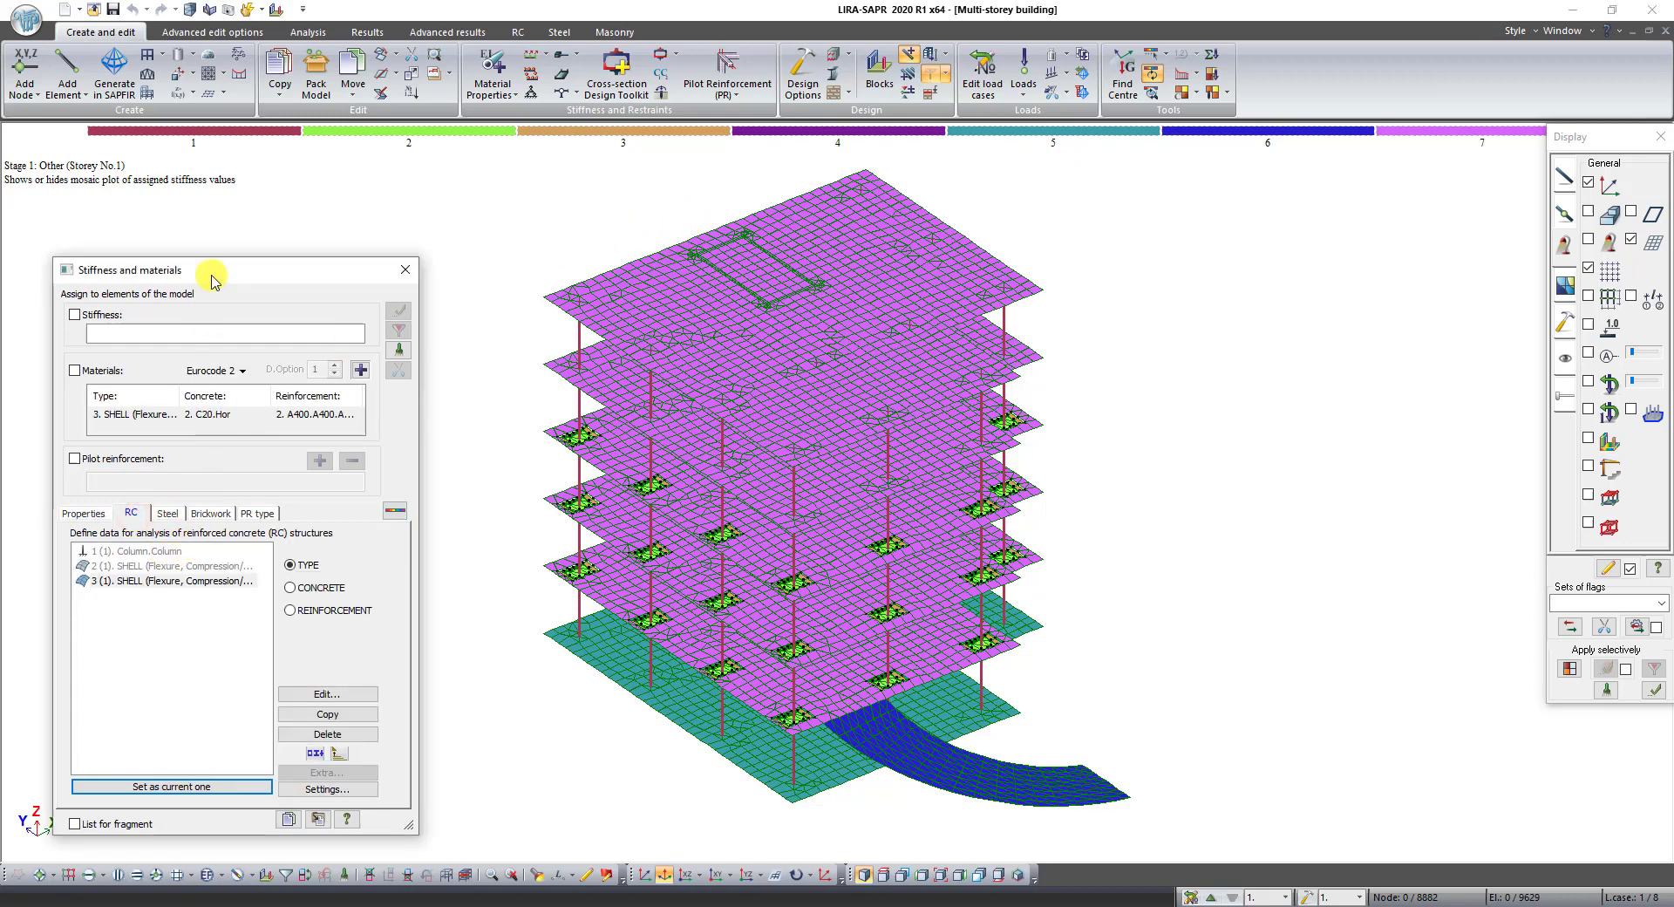
drag(212, 278, 234, 245)
Plot the building by assigned RC materials and rotate it to check the assignment
click(228, 35)
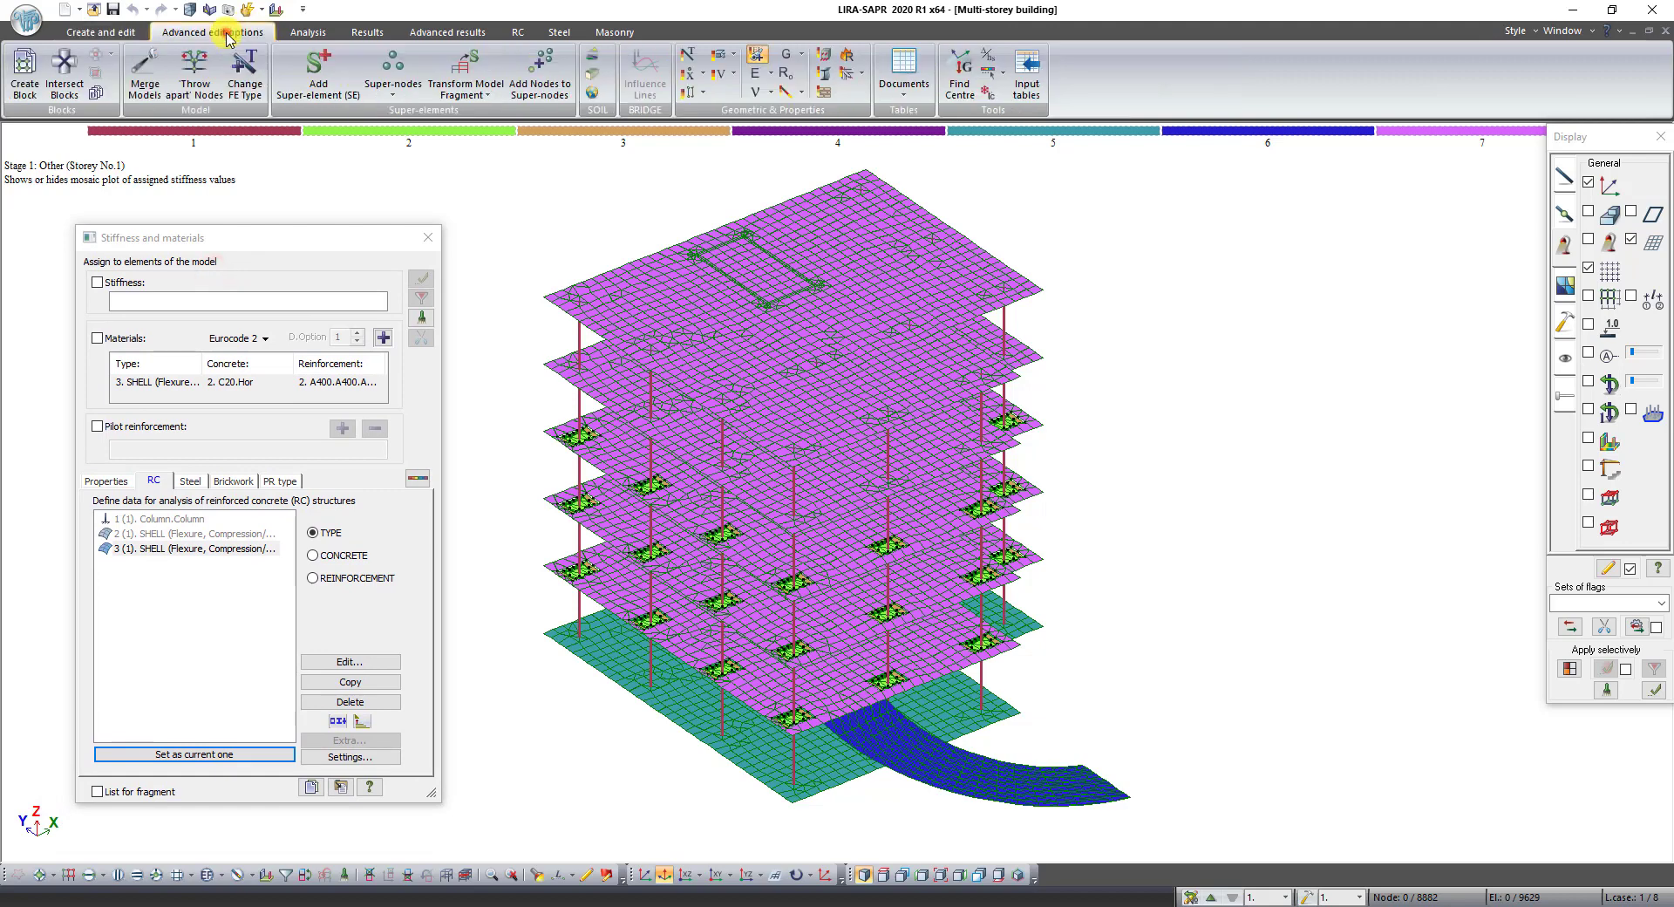
click(825, 60)
middle_drag(820, 471, 888, 370)
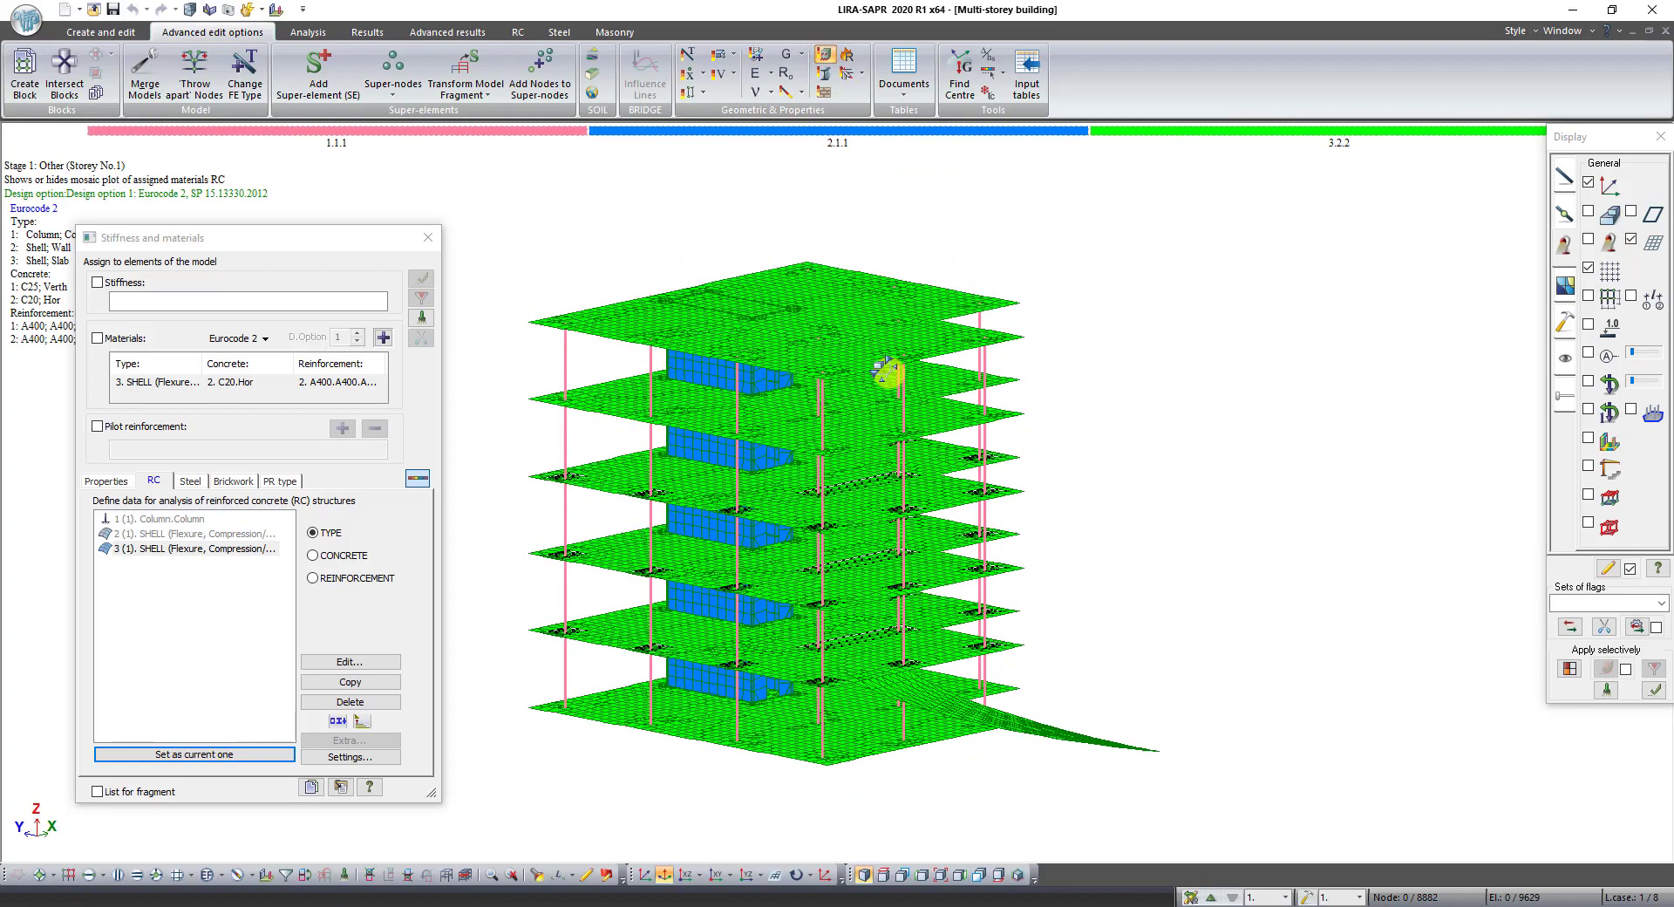
drag(318, 238, 1308, 209)
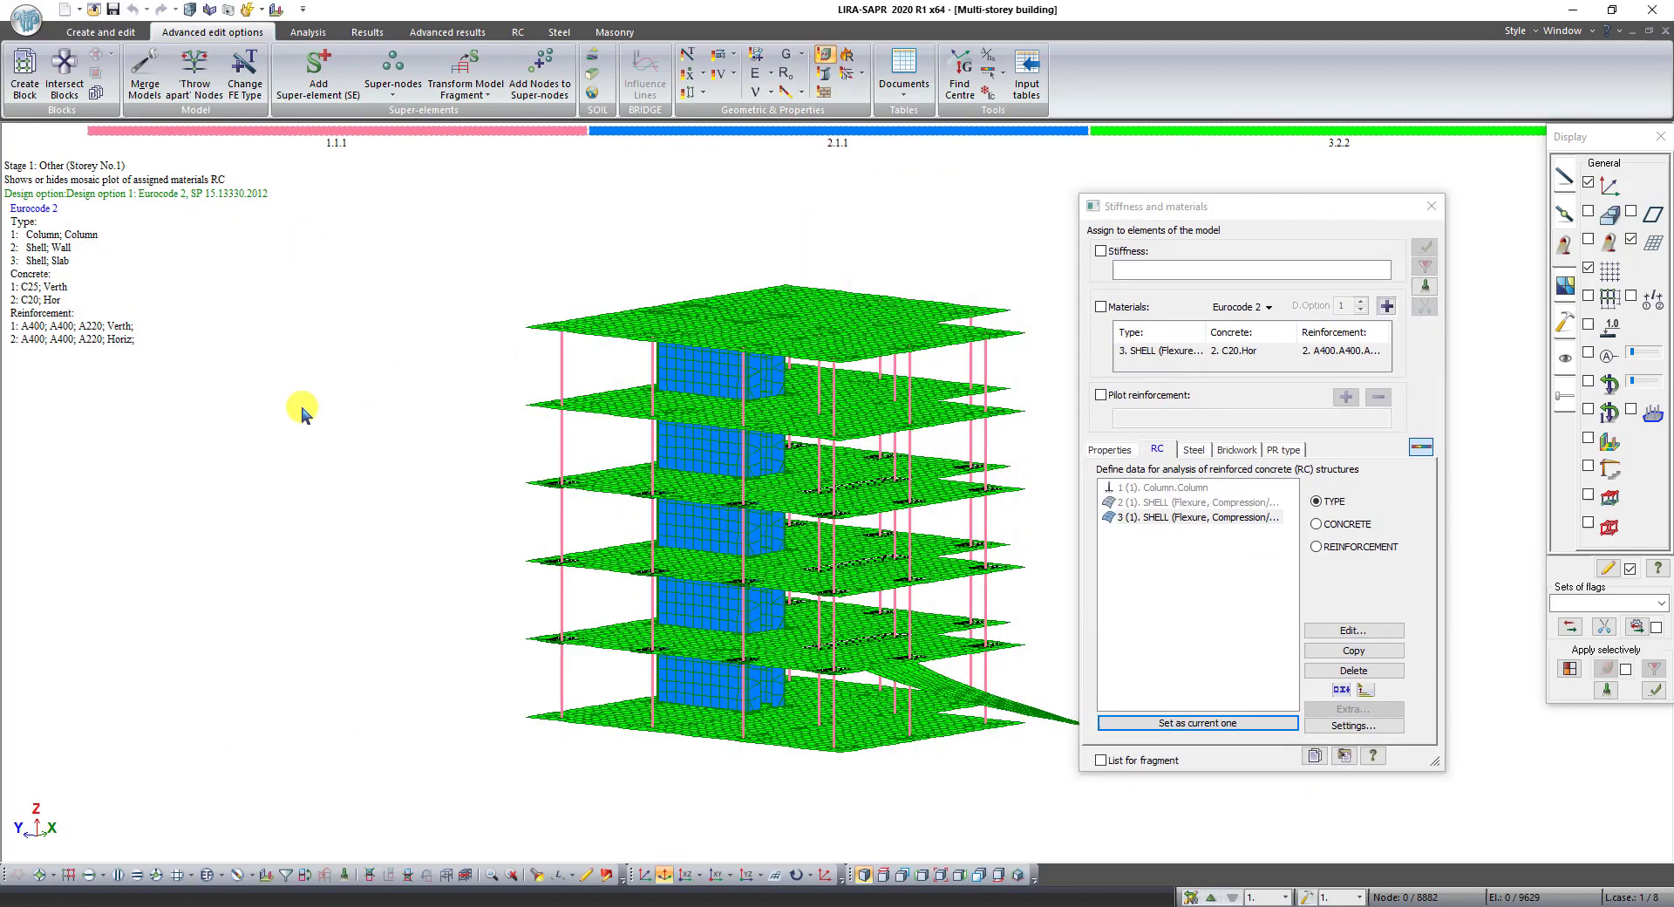
middle_drag(426, 445, 524, 435)
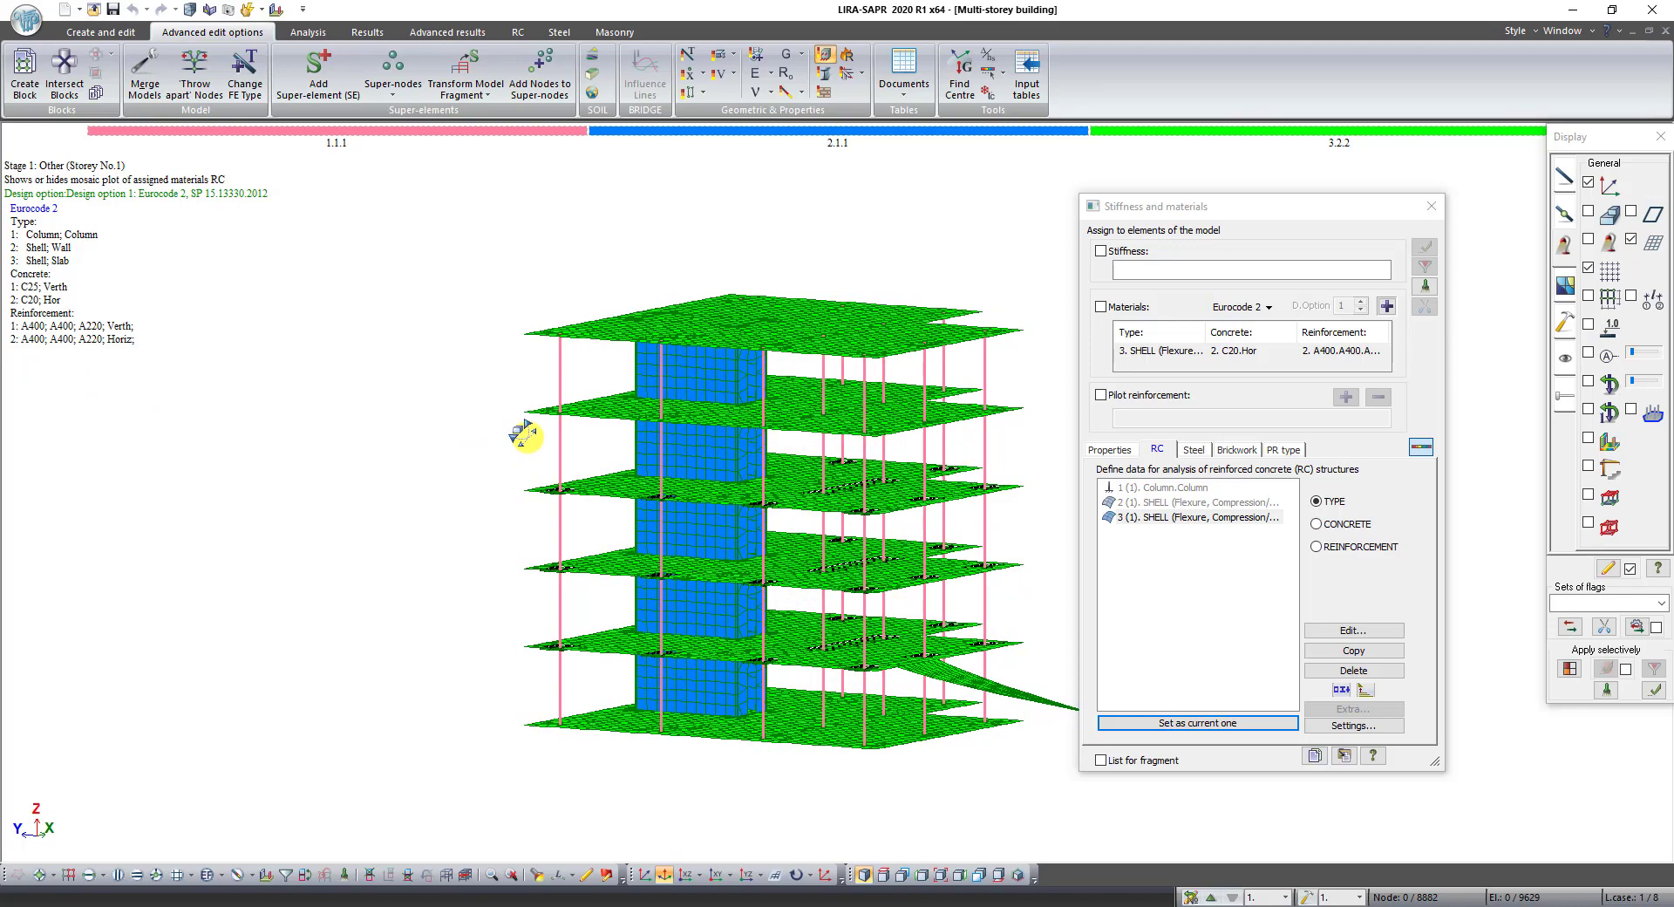
Turn off the RC materials plot and close the Stiffness and materials window
click(825, 58)
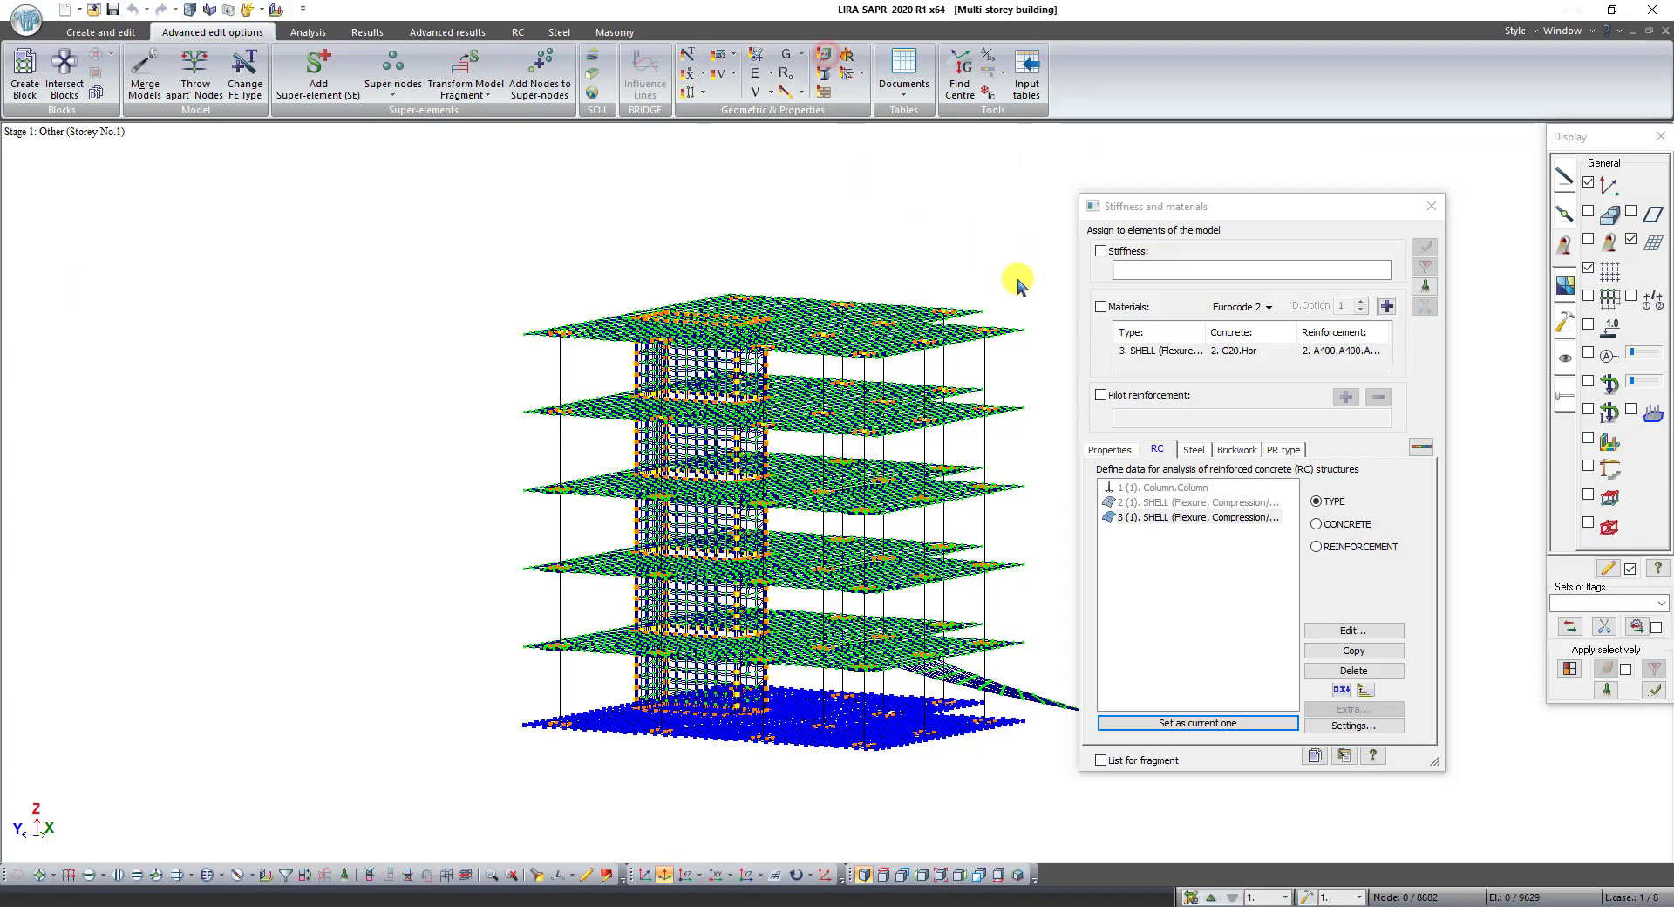
middle_drag(843, 347, 684, 336)
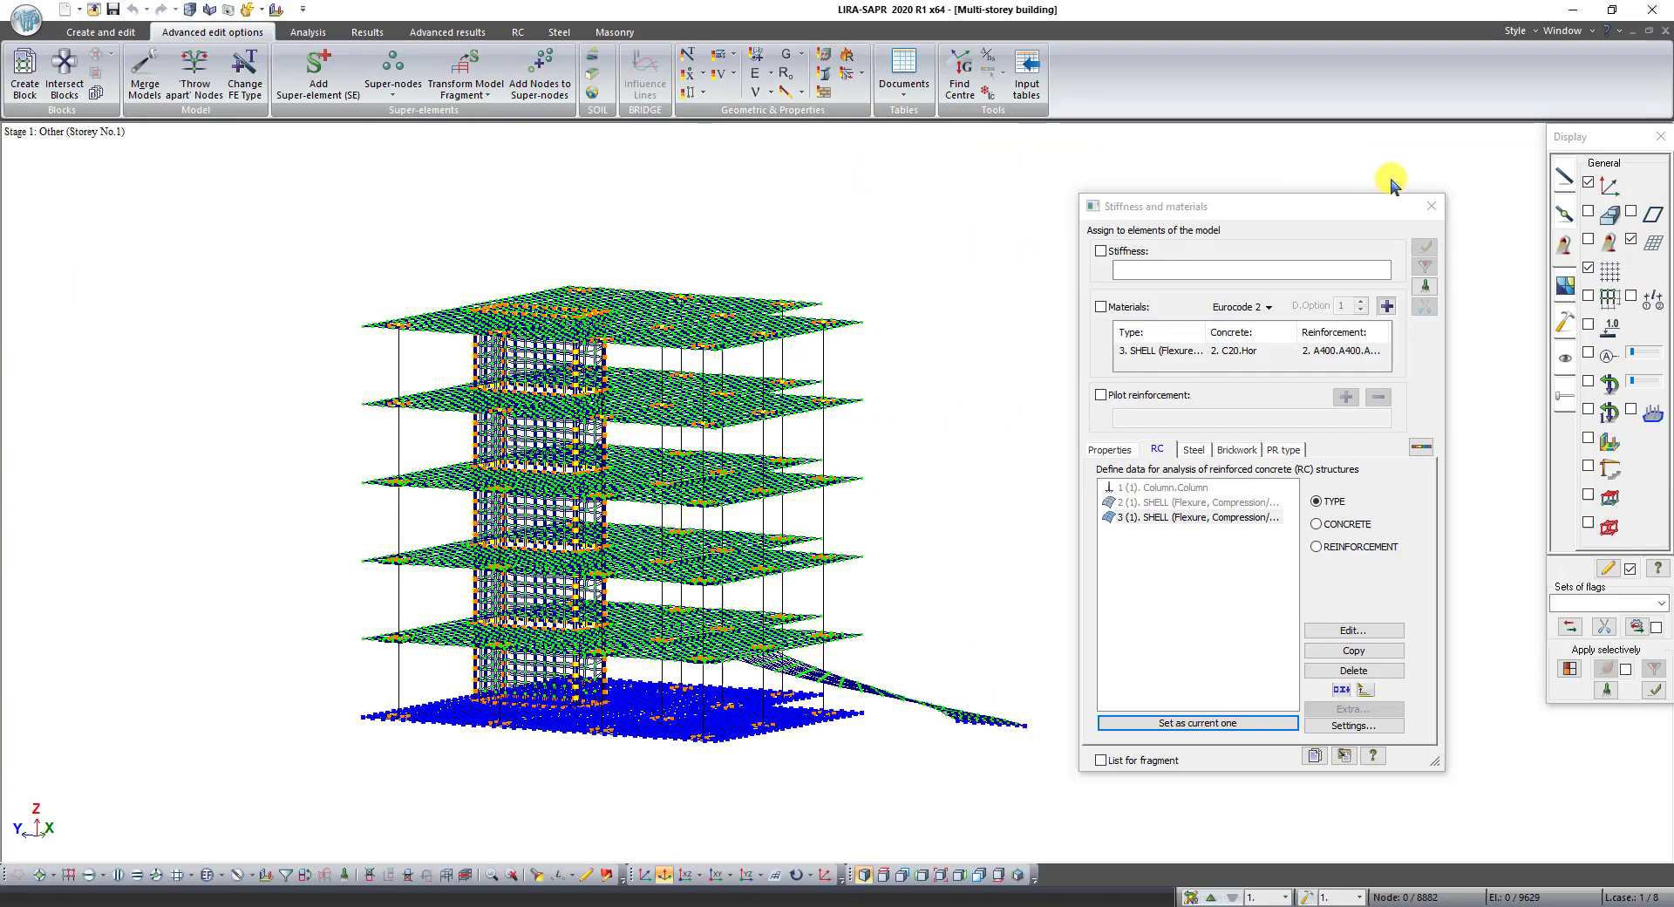
click(1431, 206)
ctrl+middle_drag(901, 323, 818, 370)
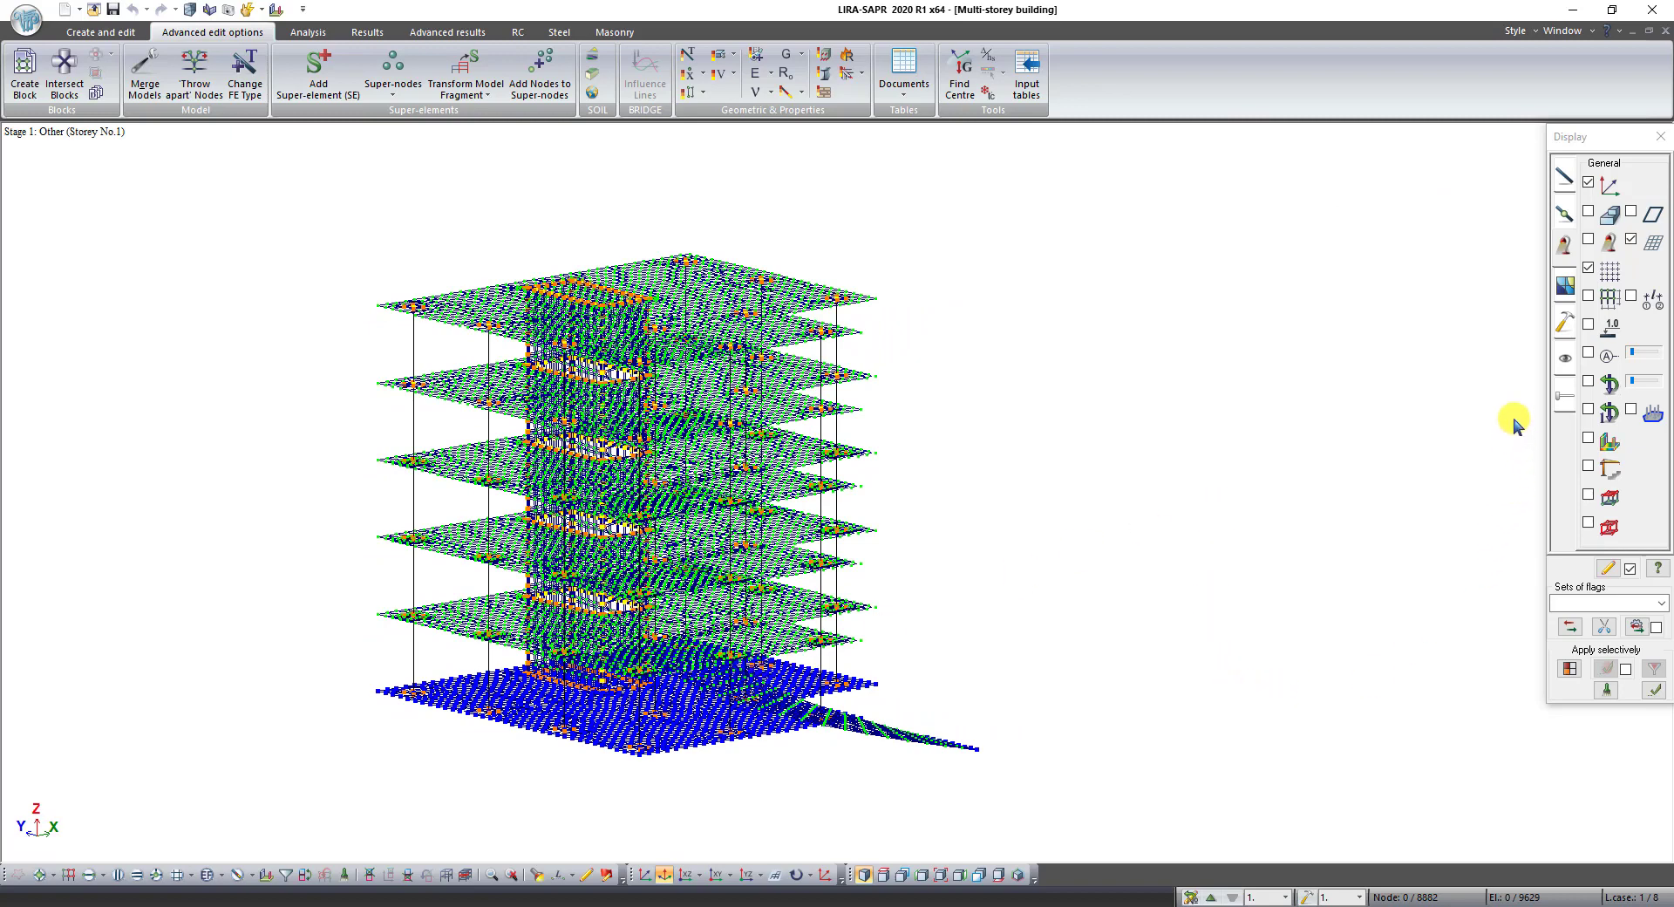
Turn on load display in the Display panel and return to Create and edit
click(1580, 385)
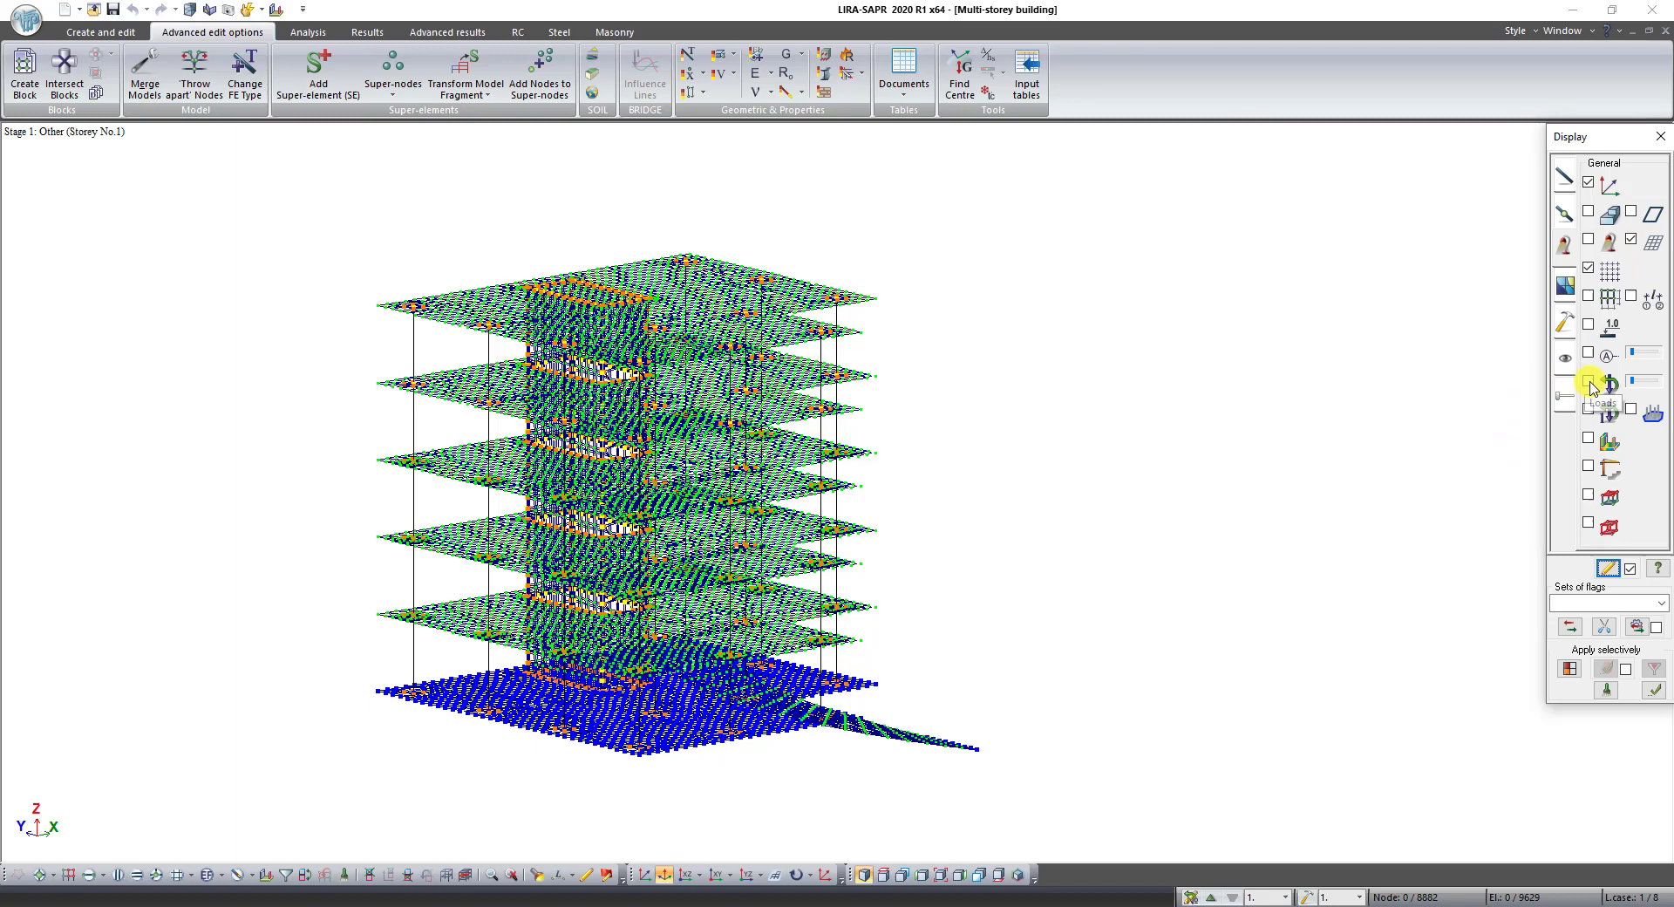
click(1588, 383)
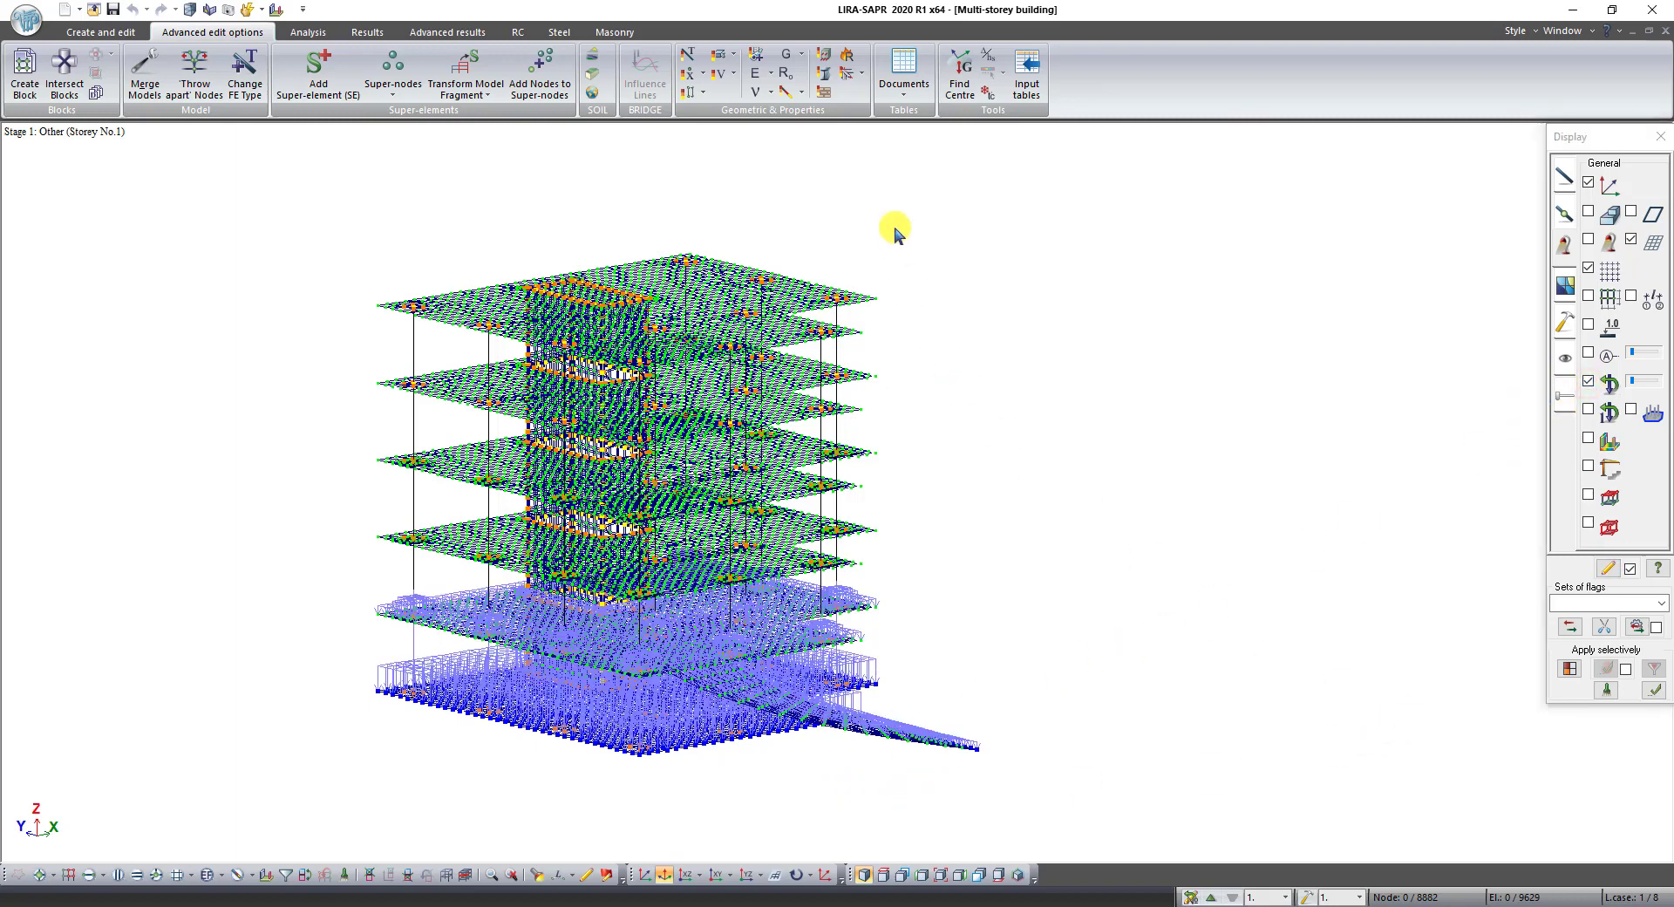
click(119, 32)
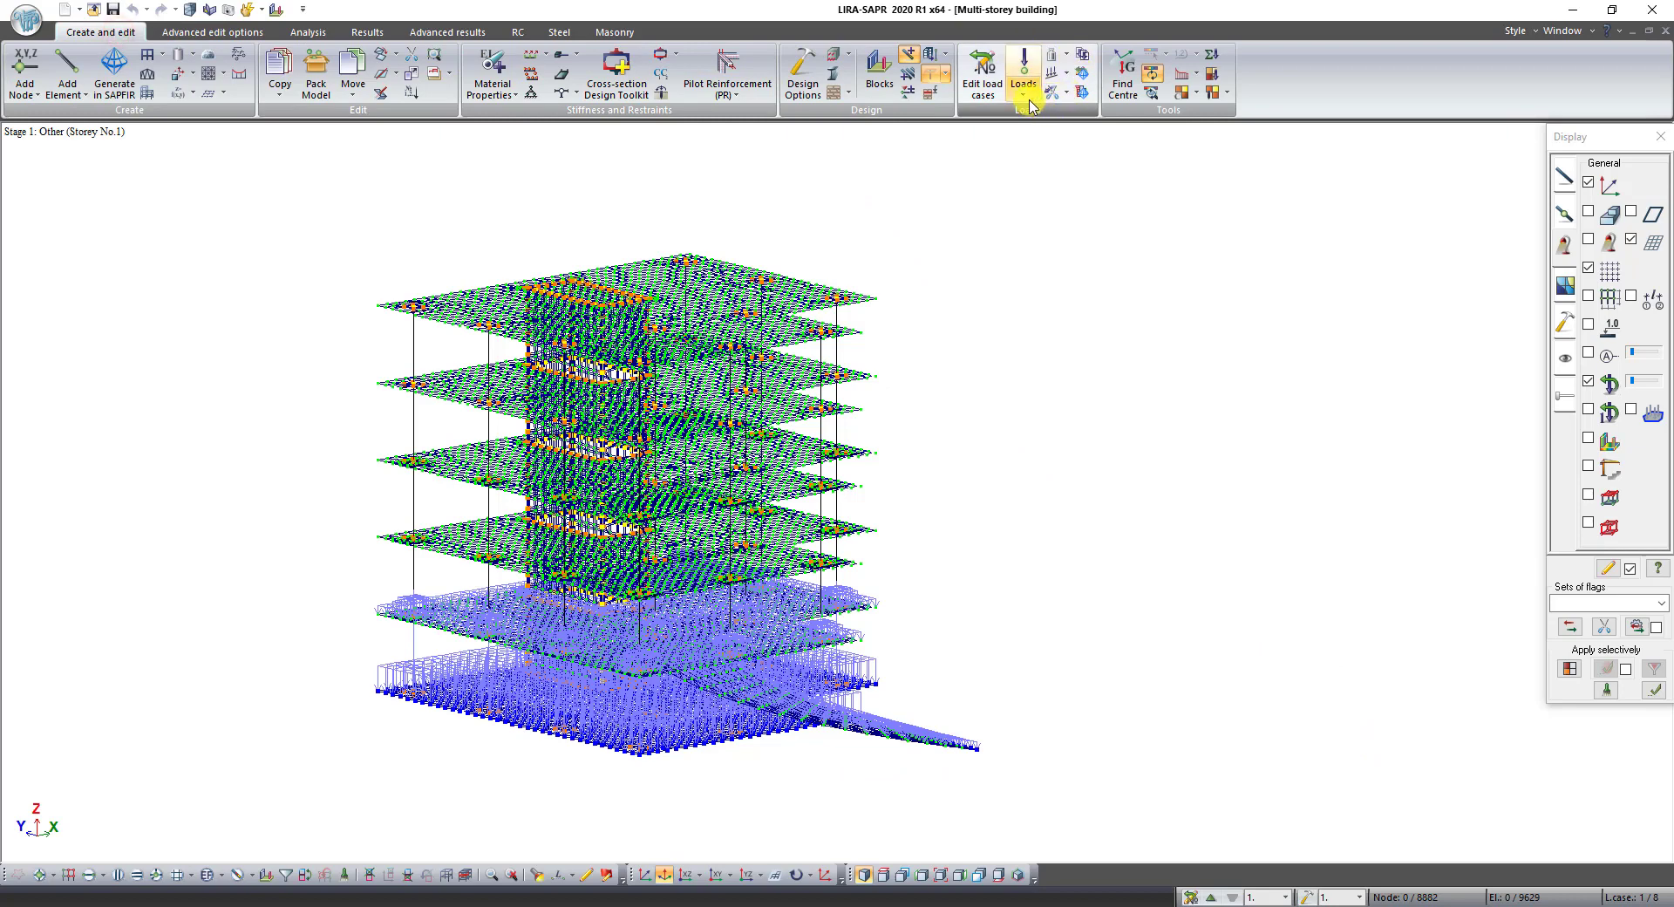
Open the Define loads panel and move it lower on screen
click(1023, 68)
click(1064, 351)
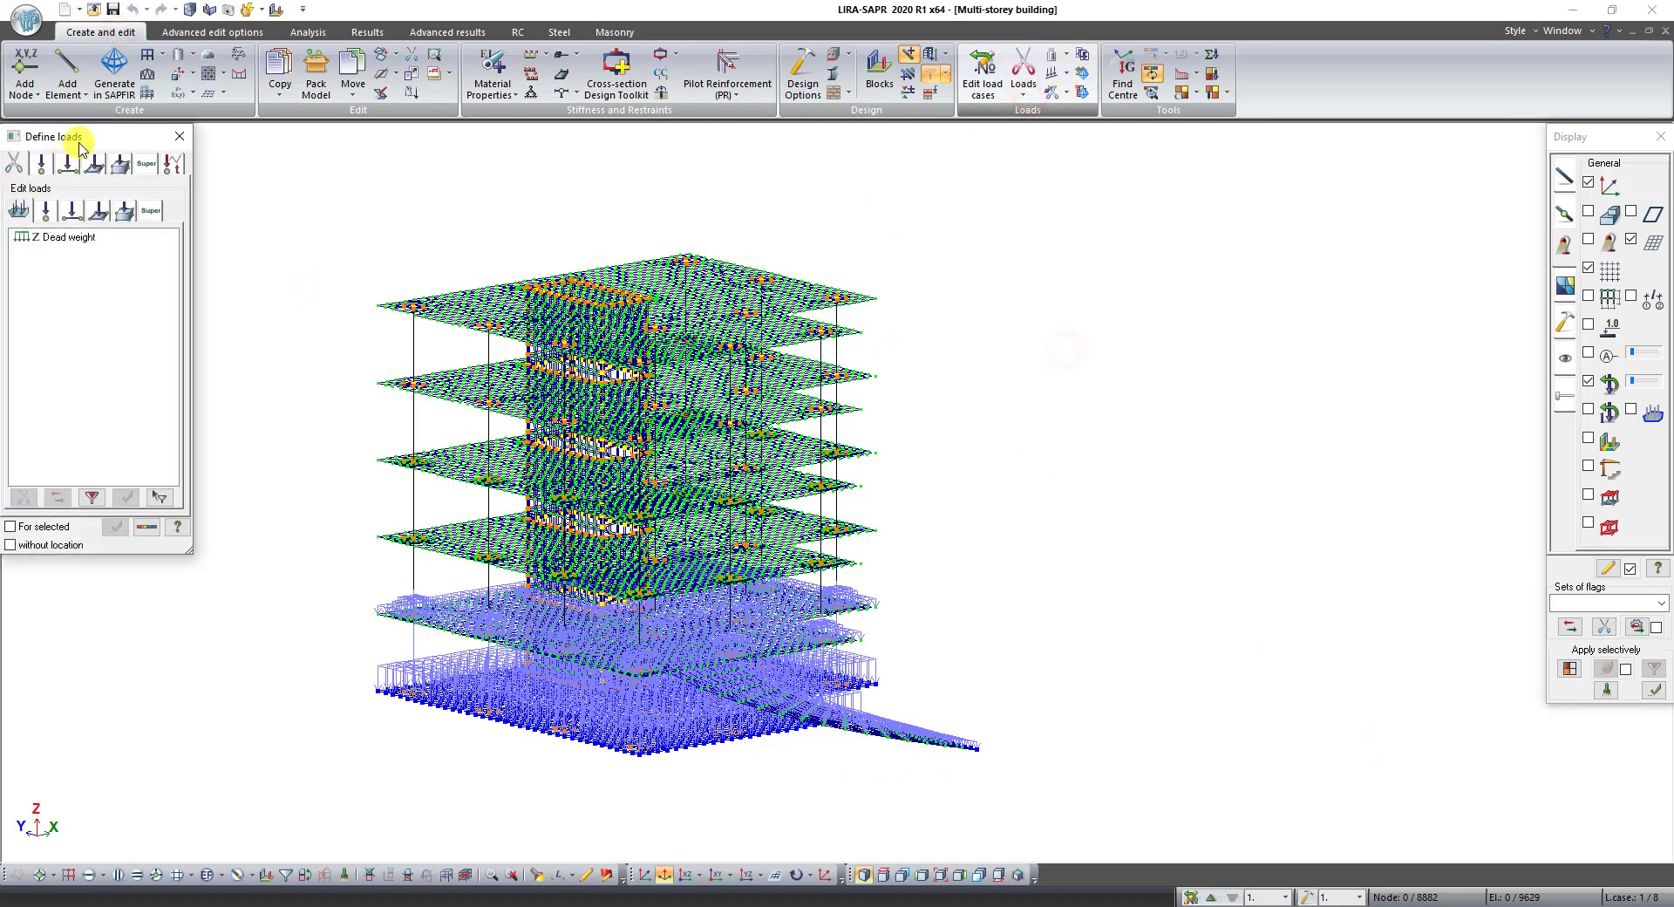
drag(80, 139, 148, 240)
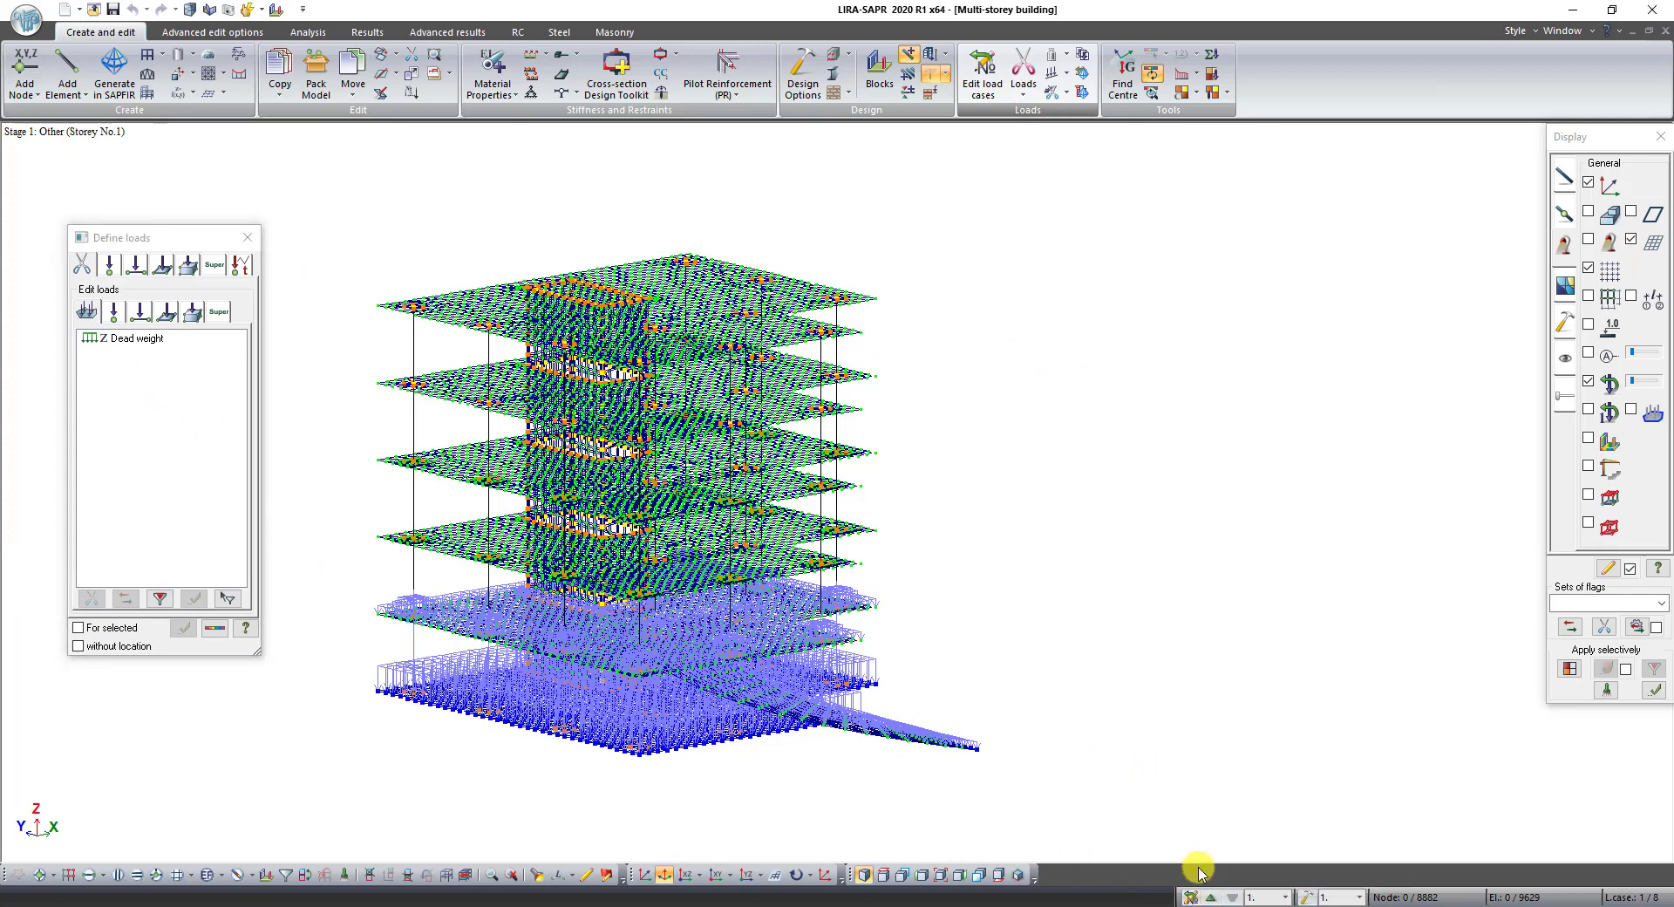
Step through Stages 2–4, then Dead, Live and Wind load cases, listing their loads
click(1212, 897)
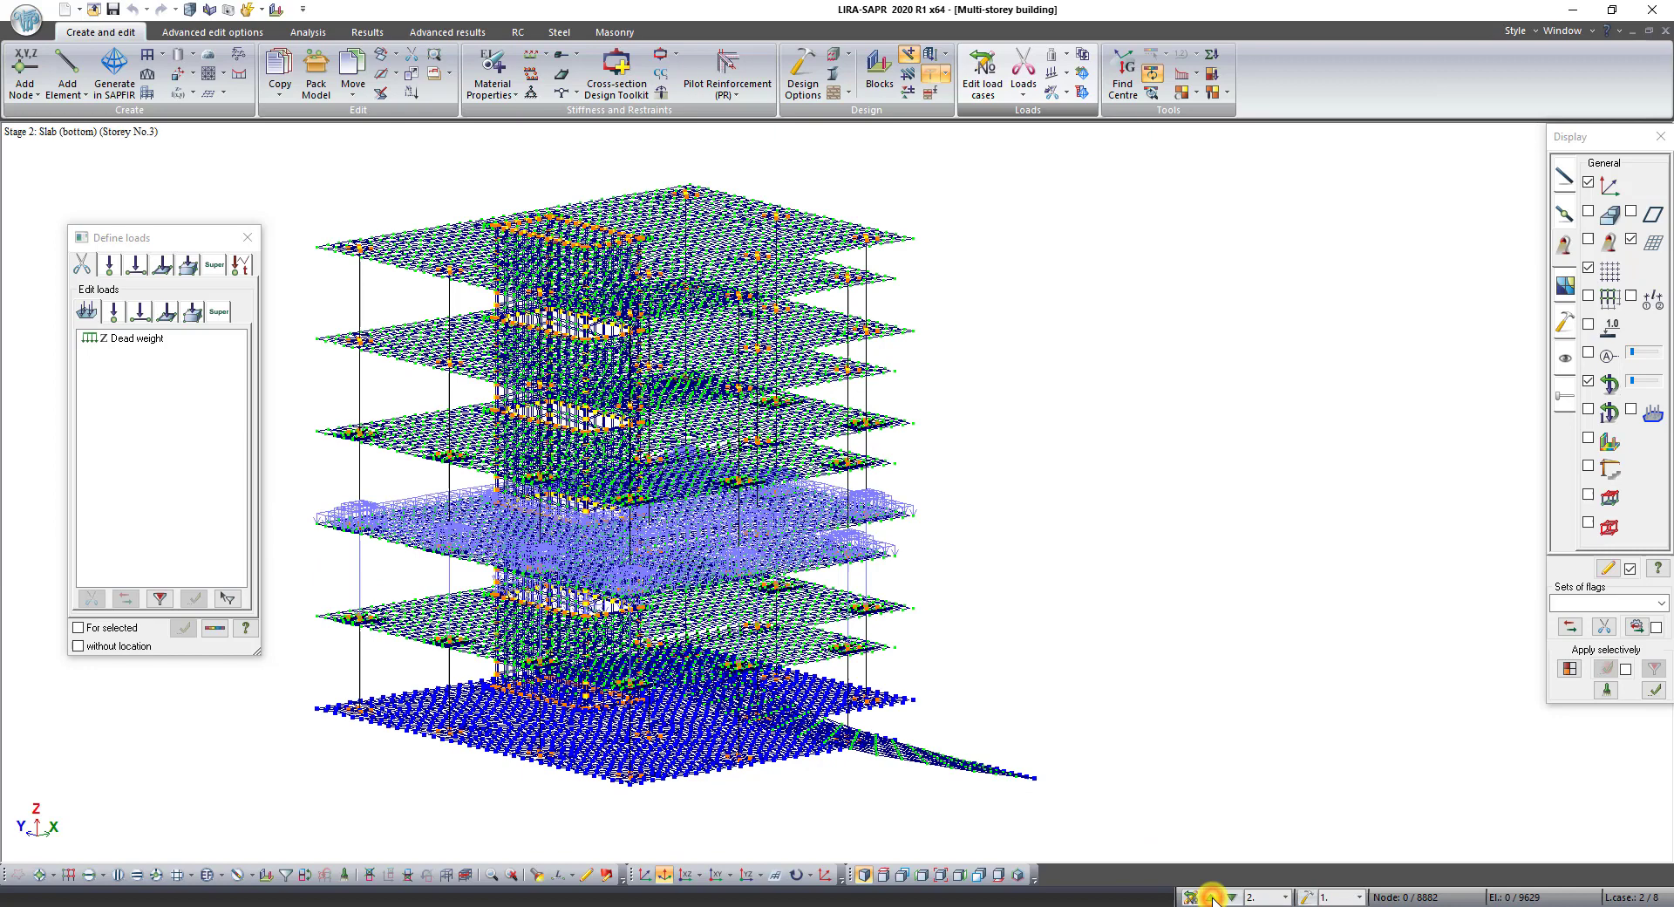
click(1212, 897)
click(1212, 897)
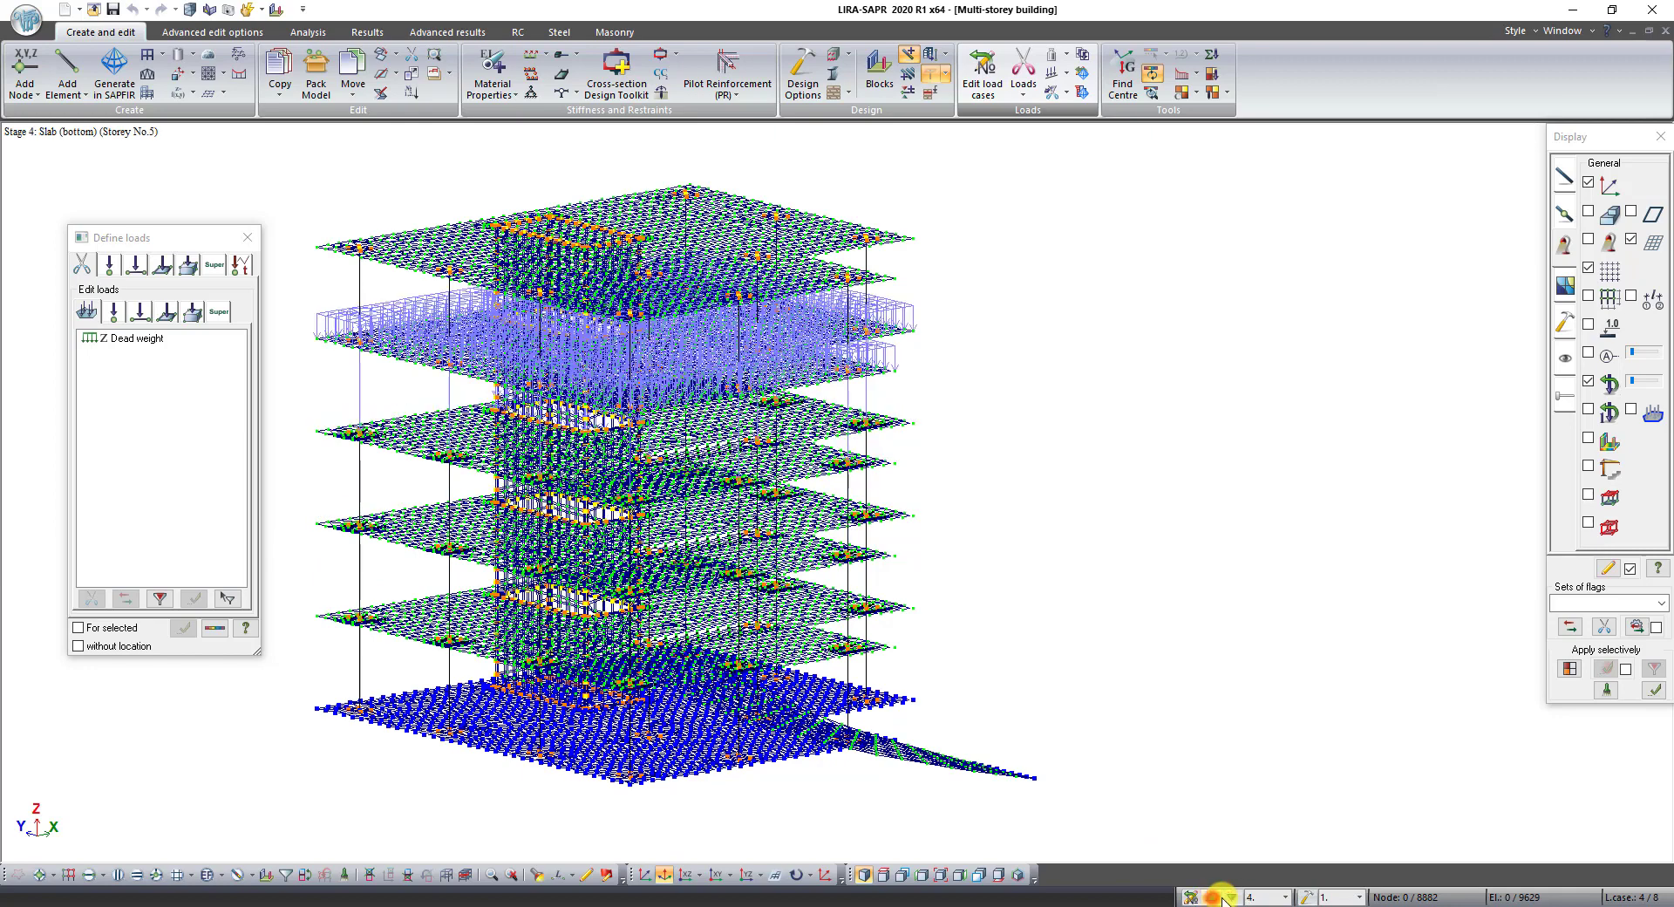
click(1285, 897)
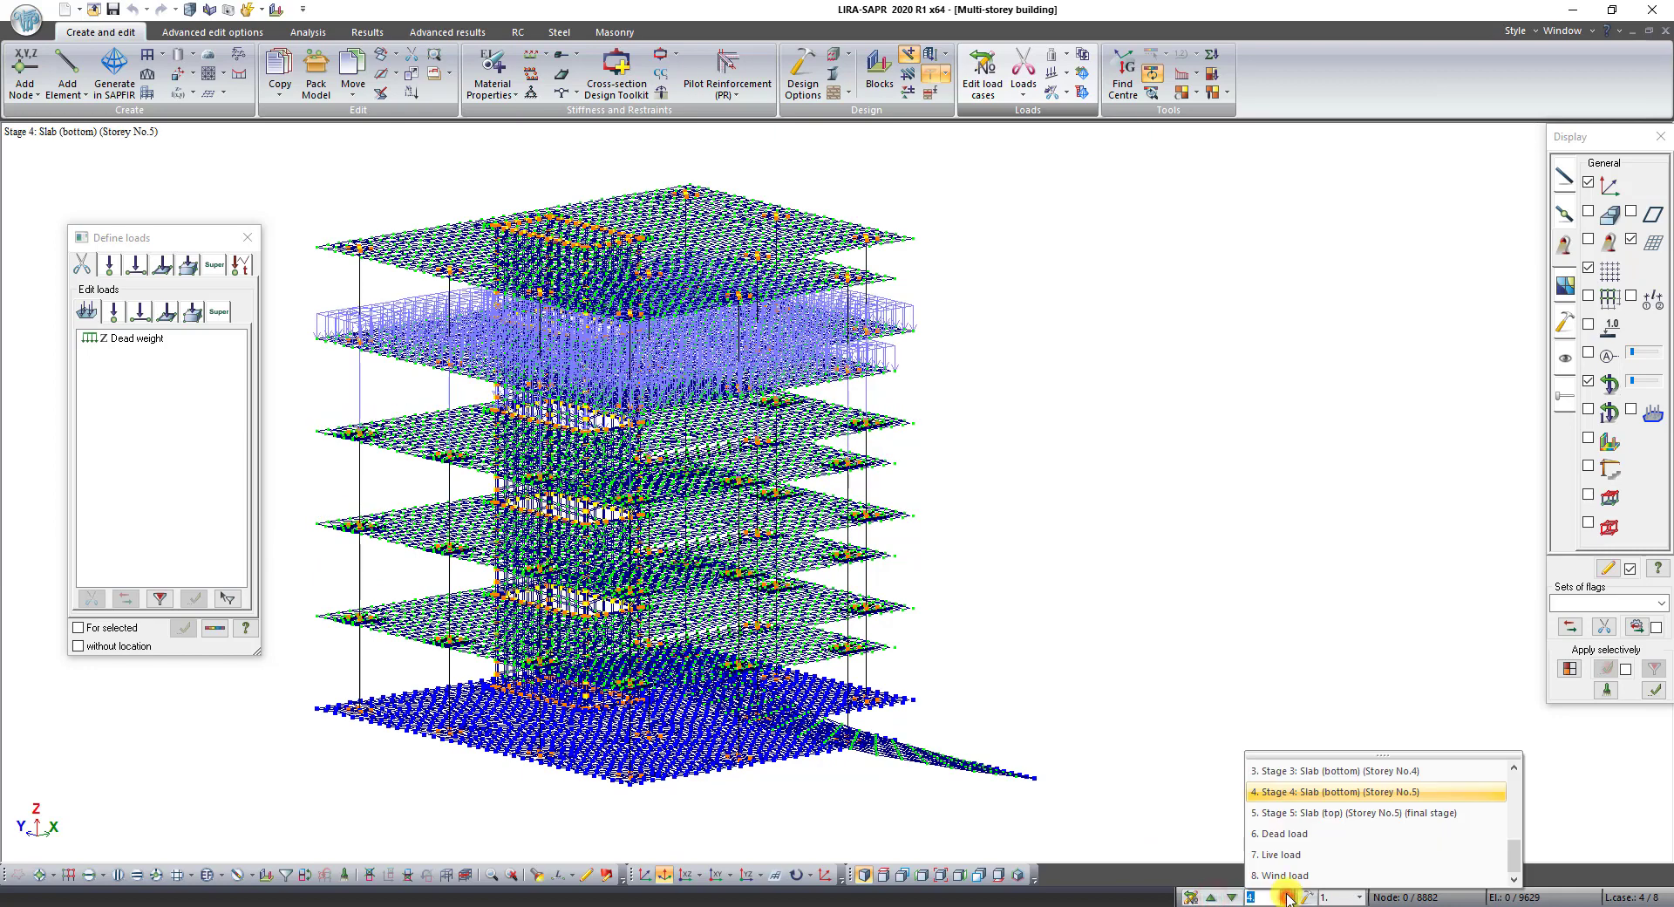
click(1286, 835)
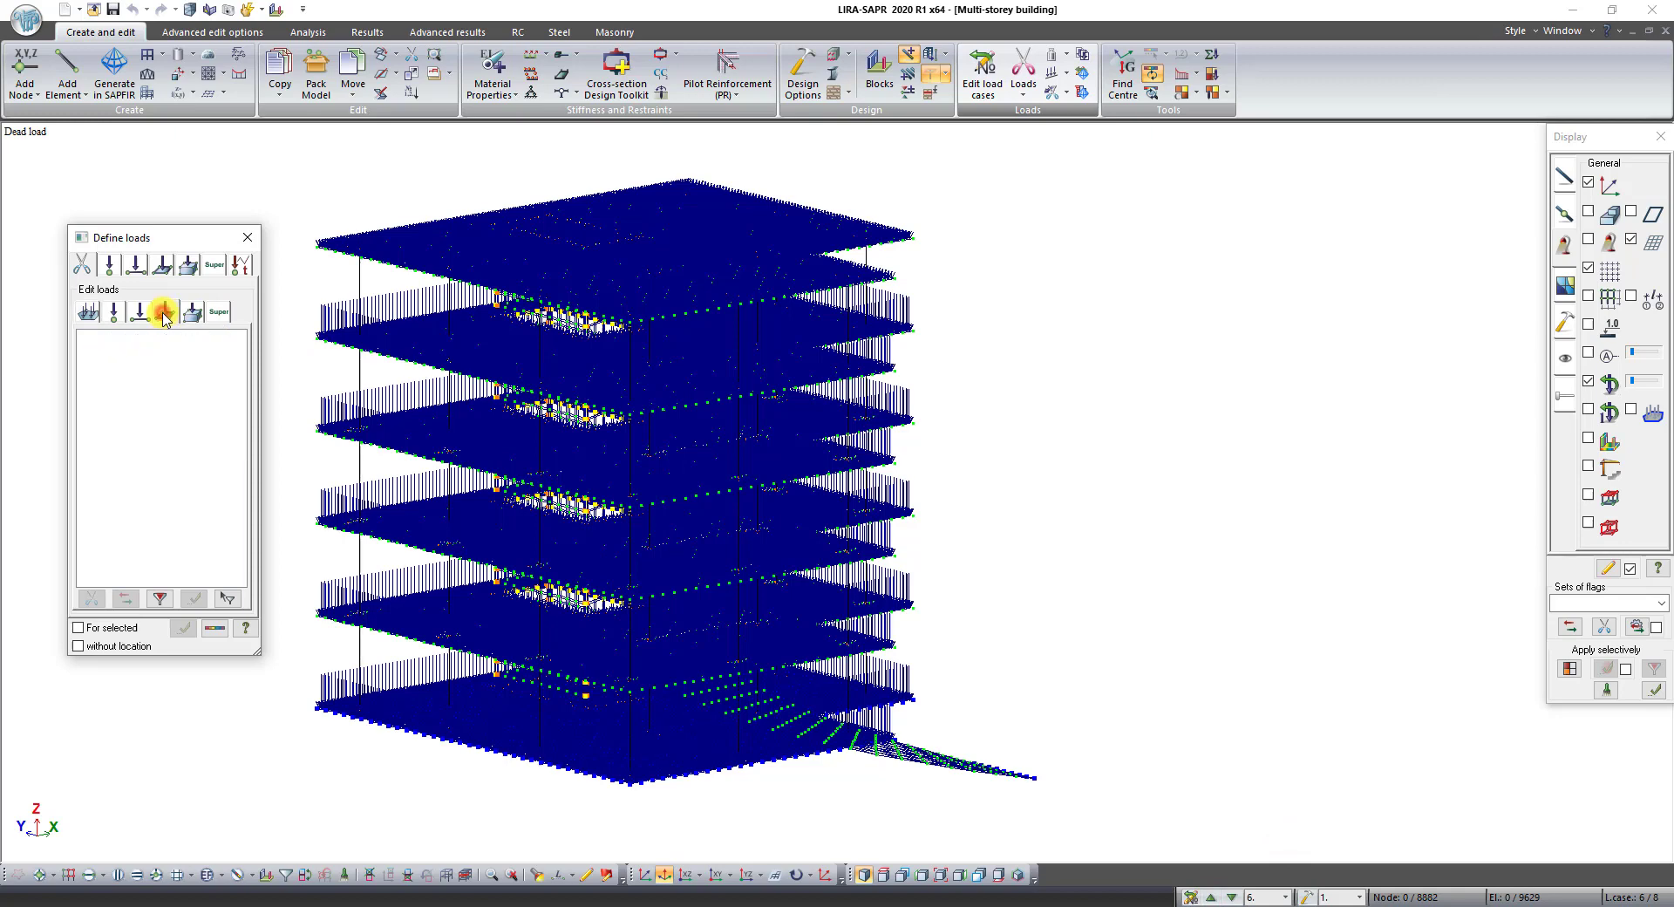
click(86, 311)
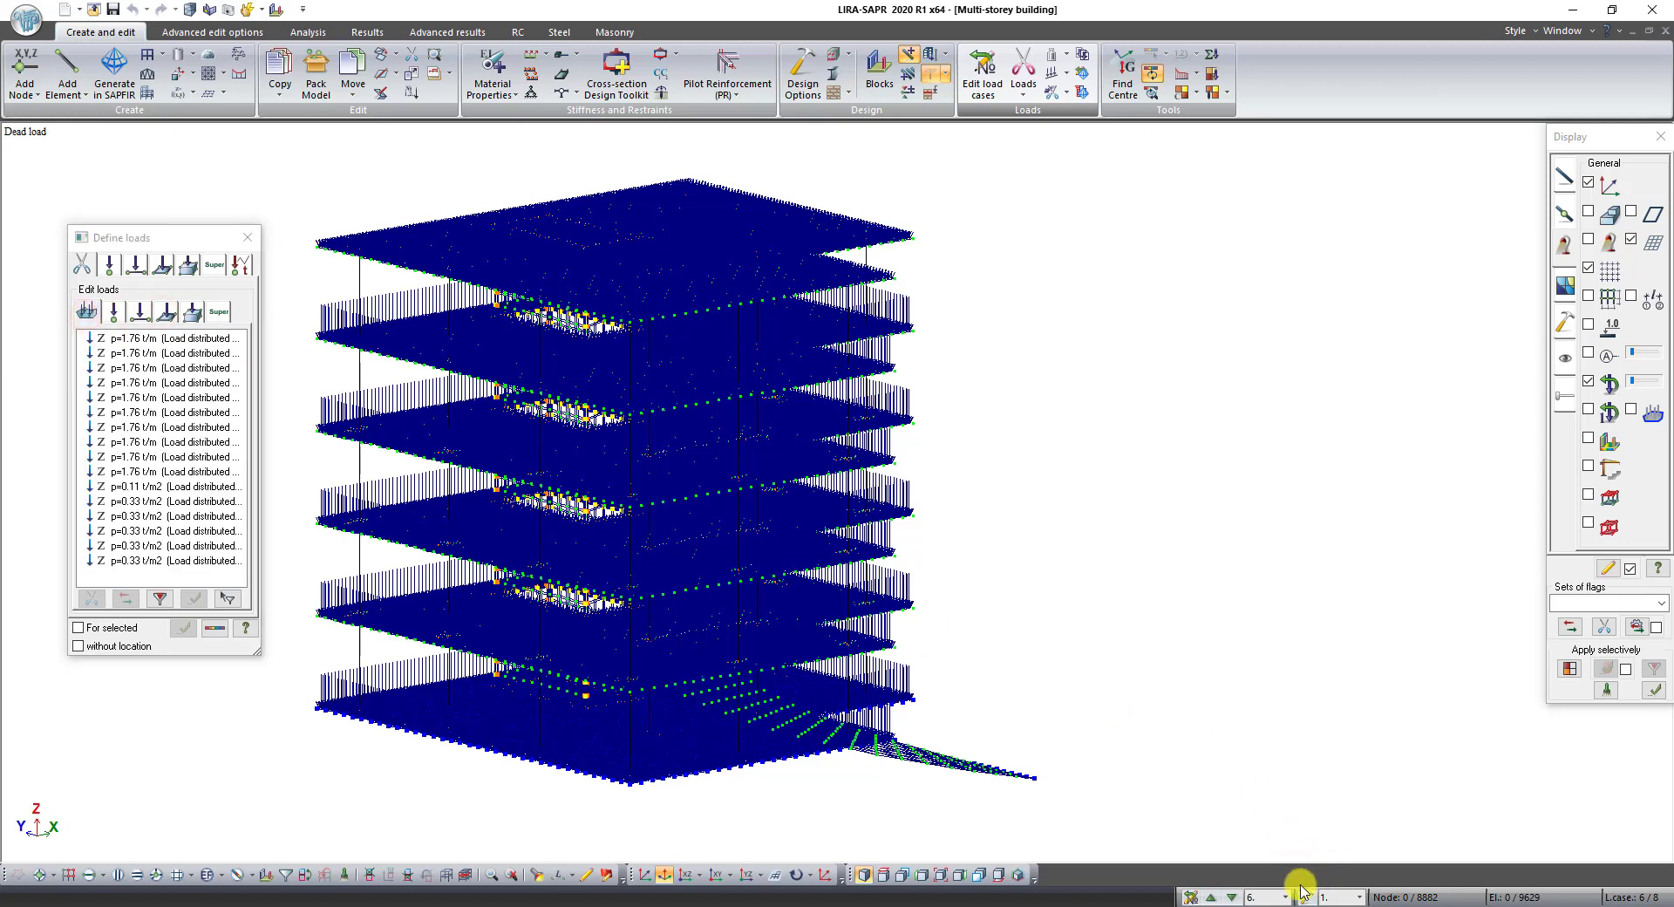
click(1211, 897)
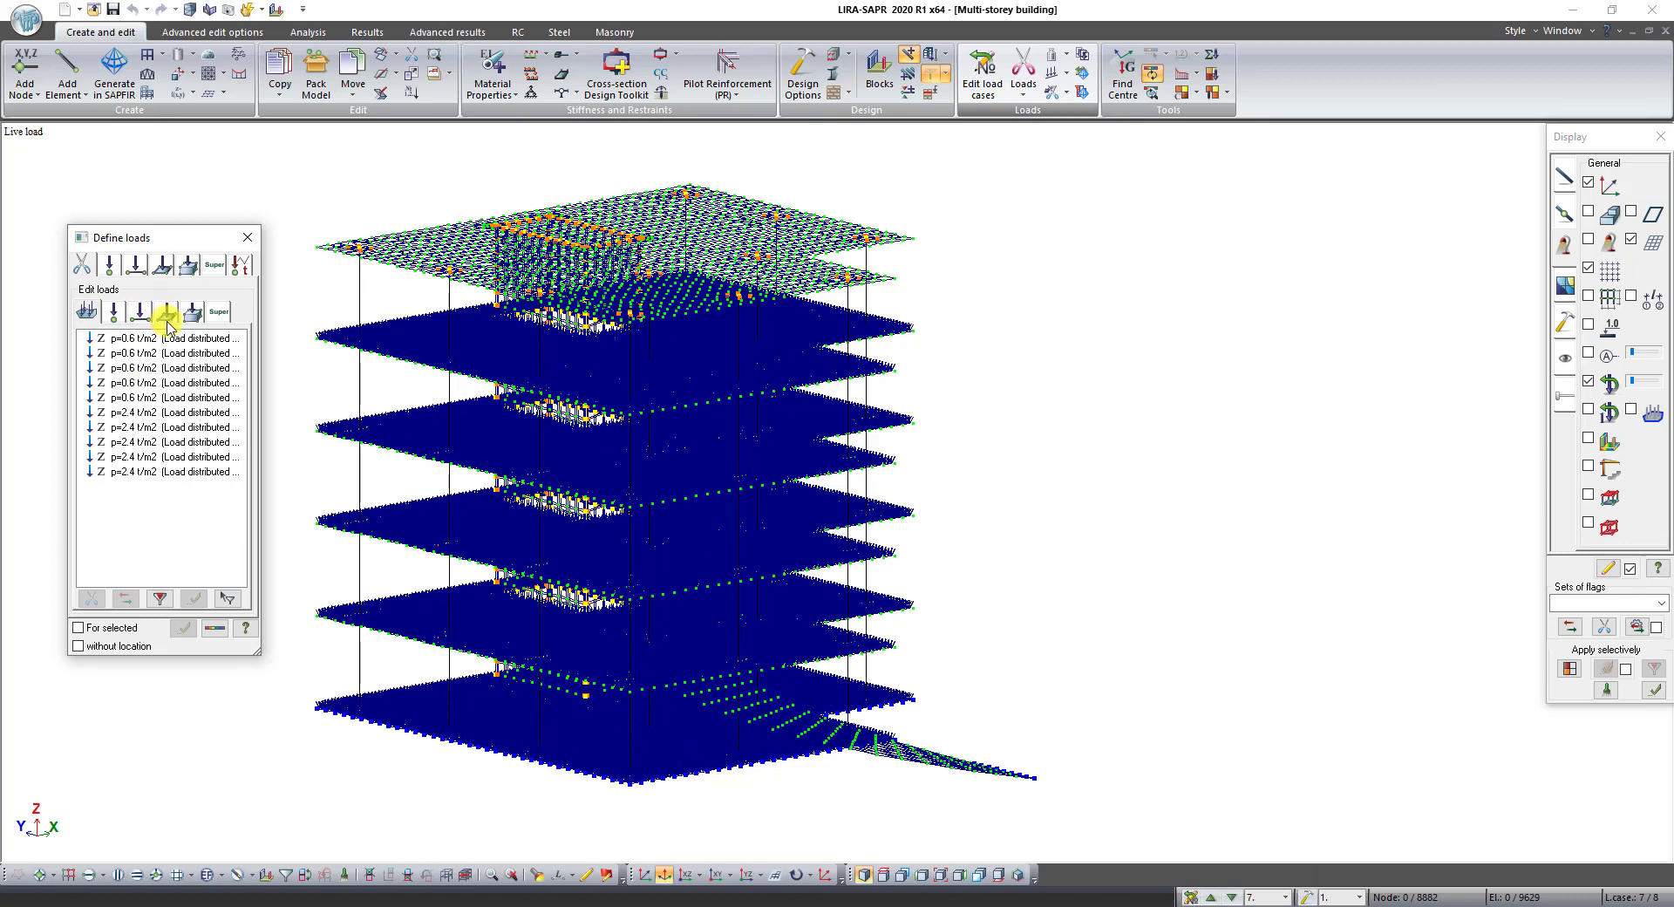
click(1211, 897)
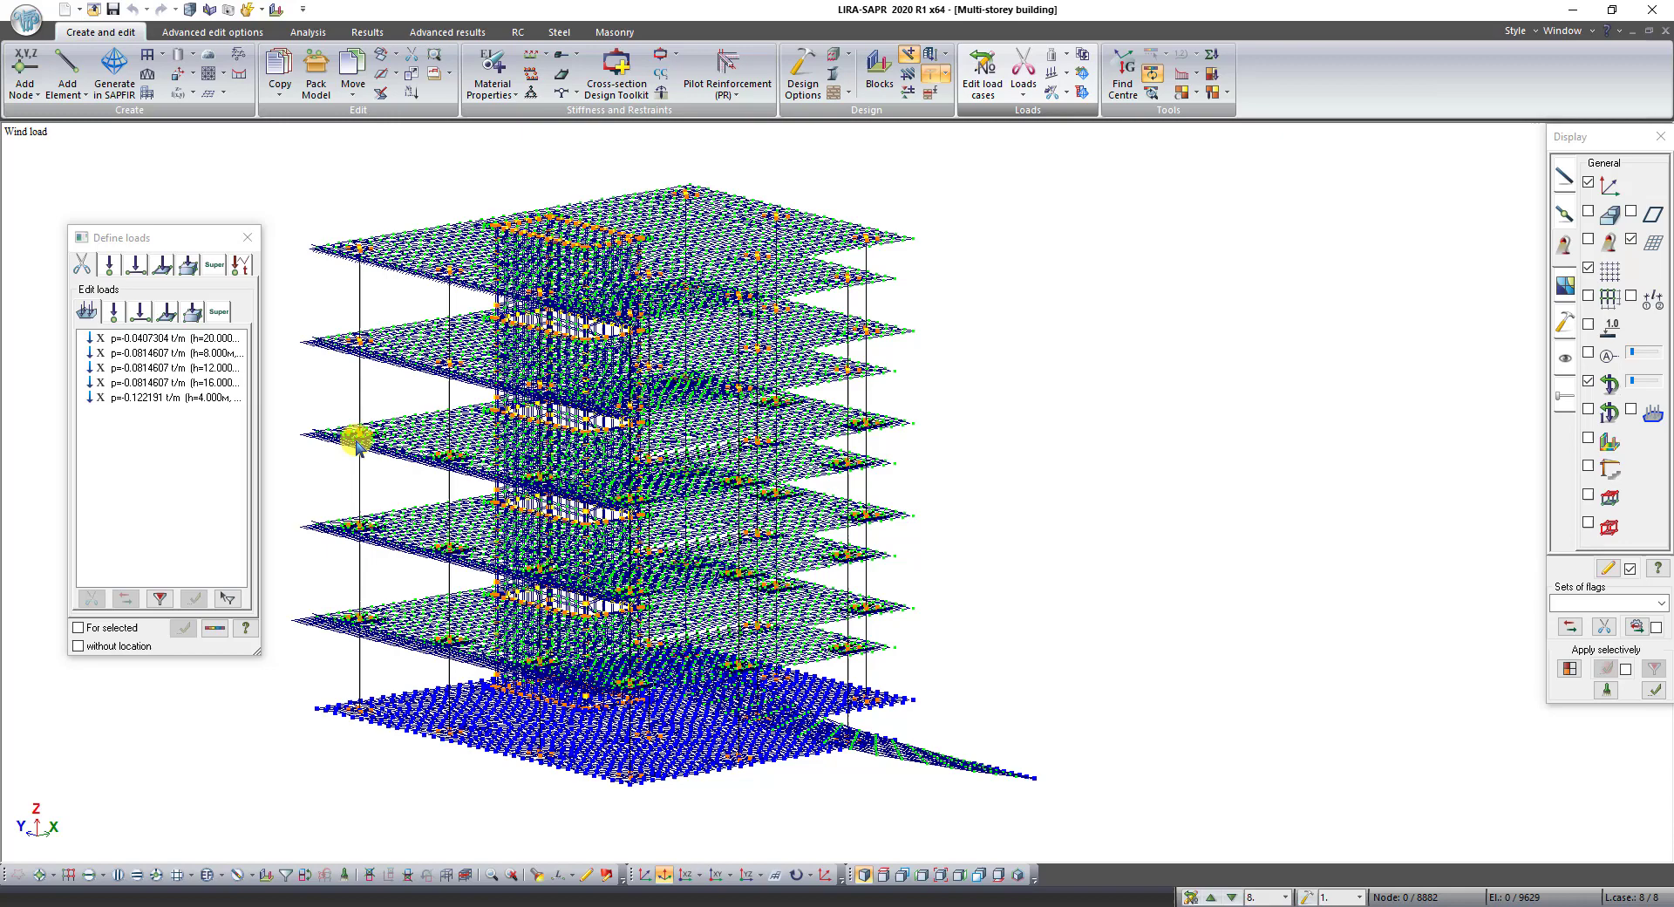
Return to Live load case 7 and confirm Stage 1's sub-type is G,dead 1.10 in Load-cases
click(1232, 897)
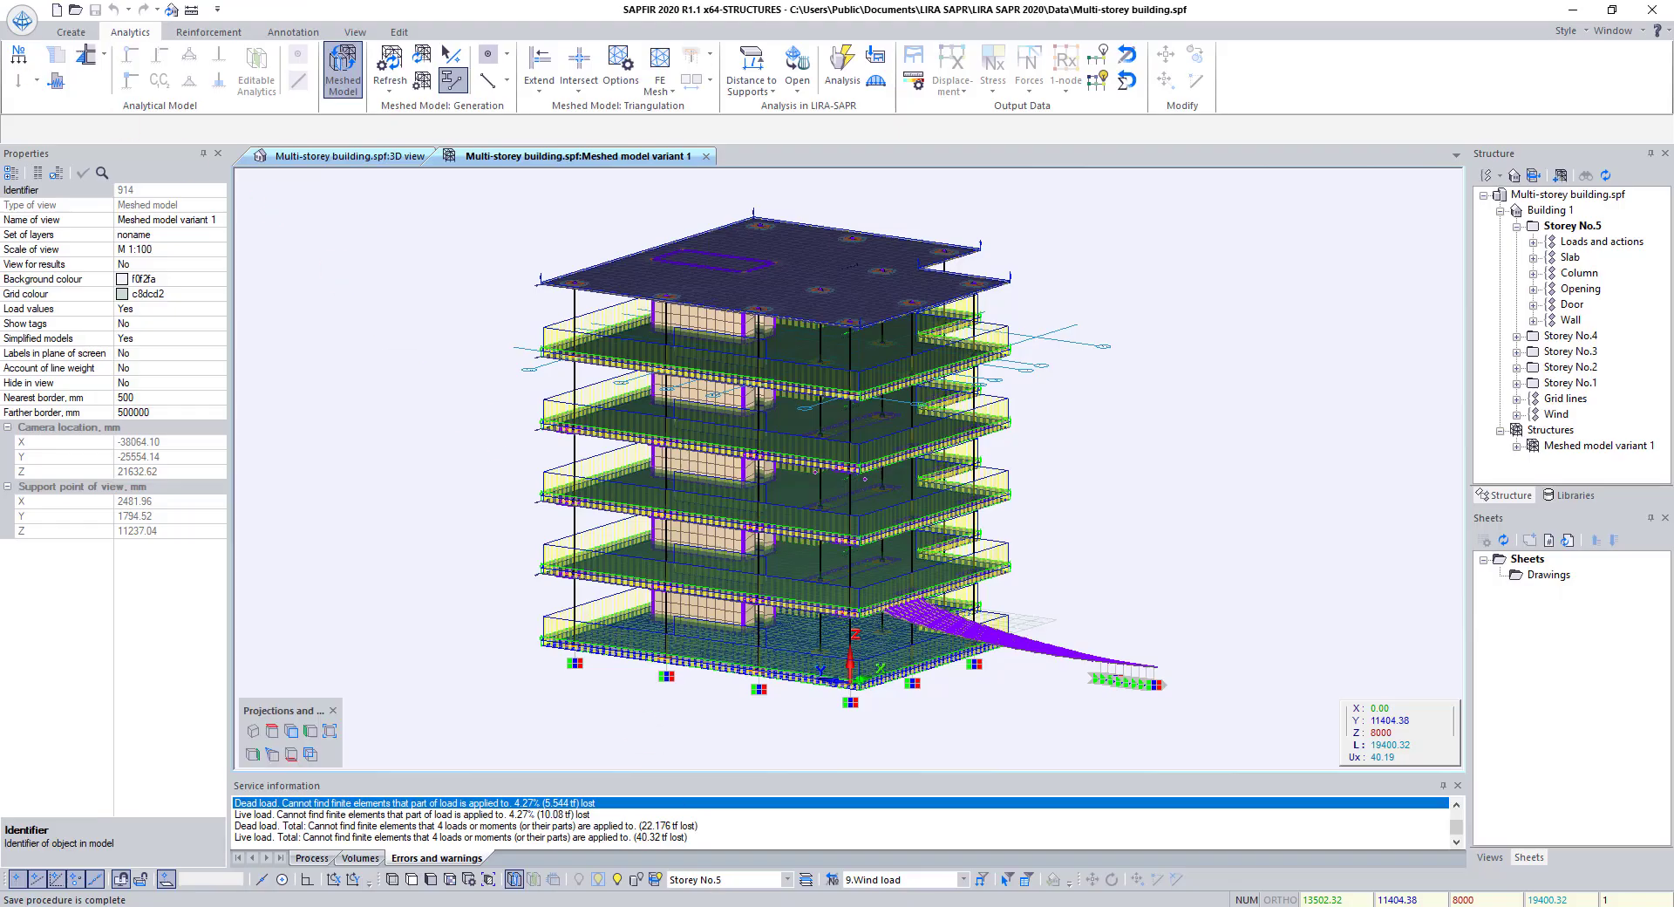
click(18, 56)
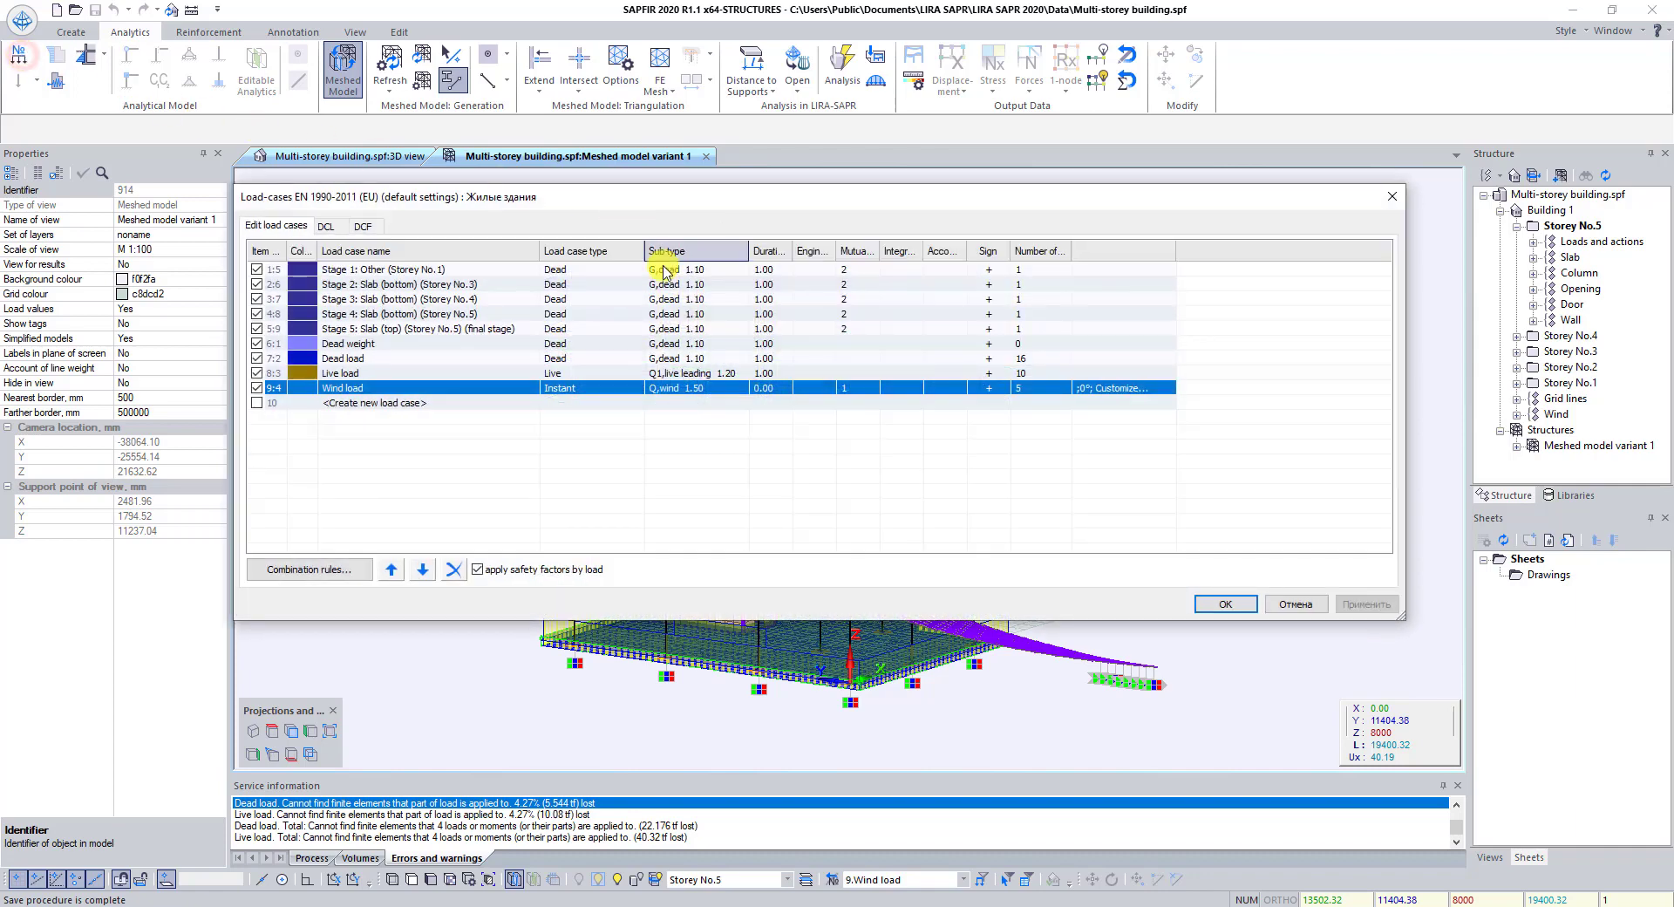
click(744, 272)
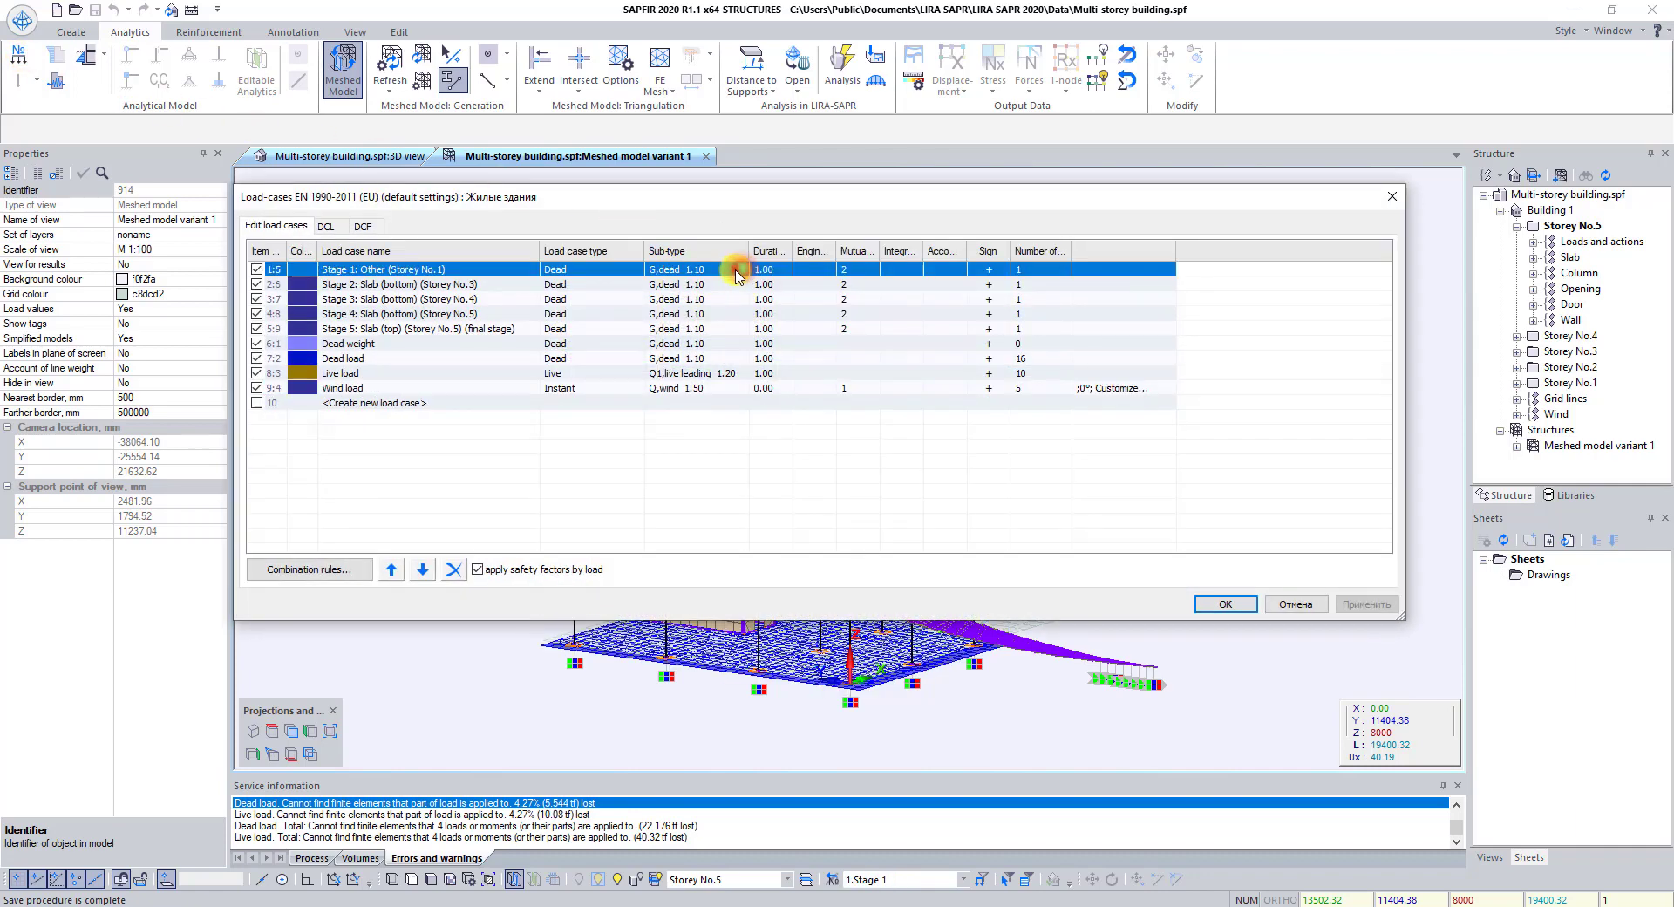
click(737, 272)
click(833, 499)
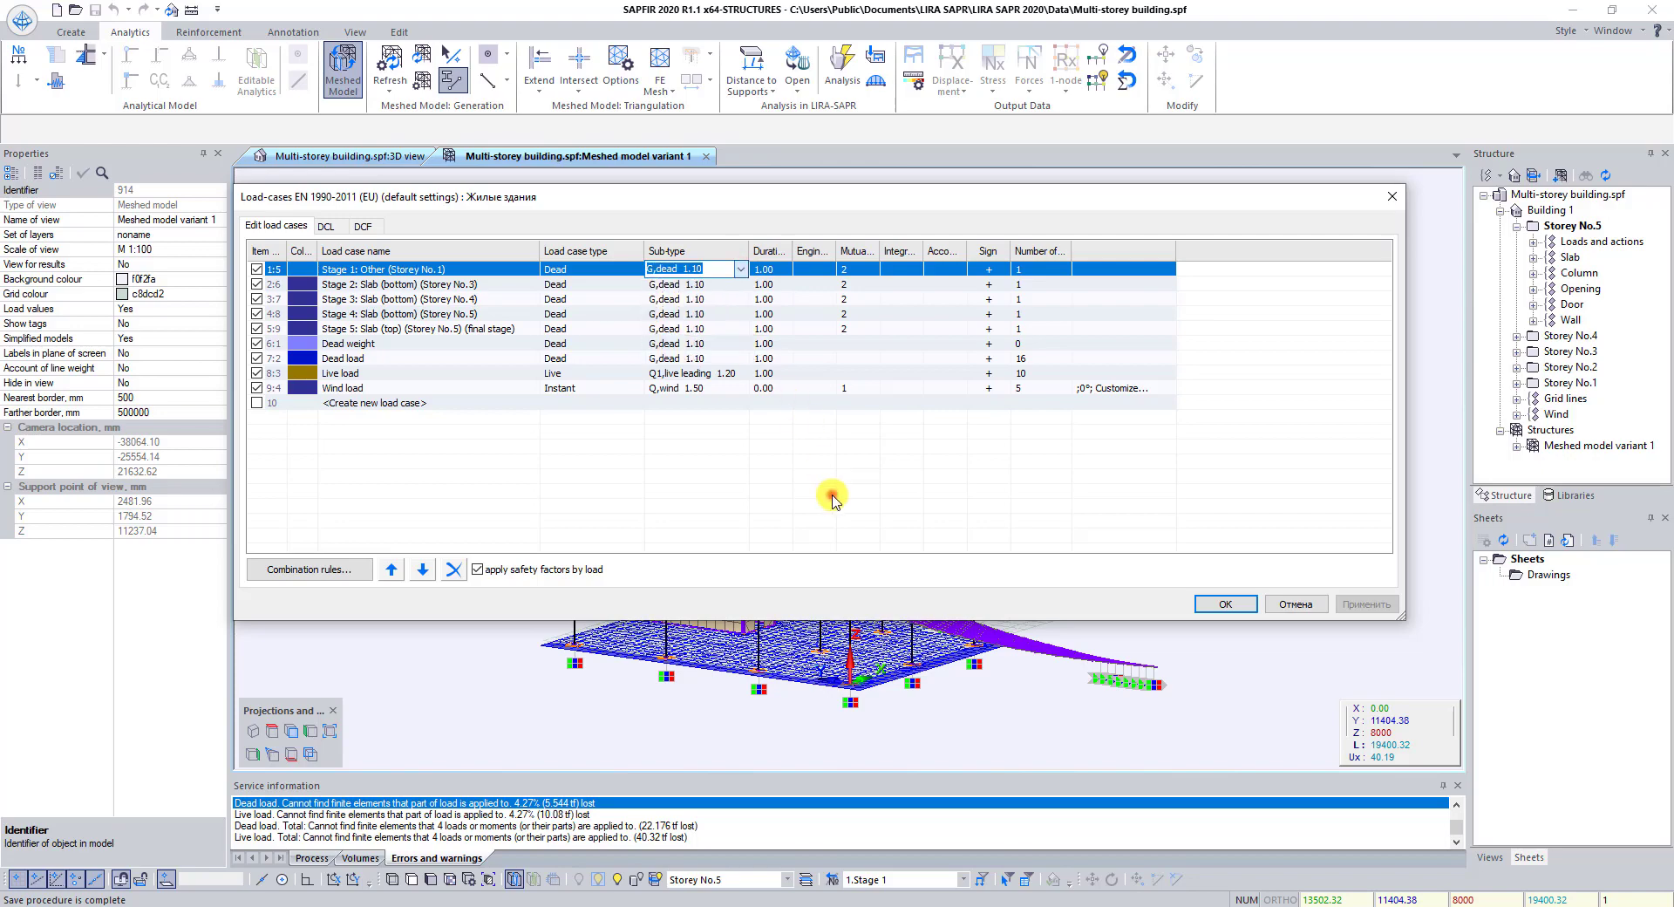
Hide the slab load display in the Display panel and close the Define loads window
click(739, 847)
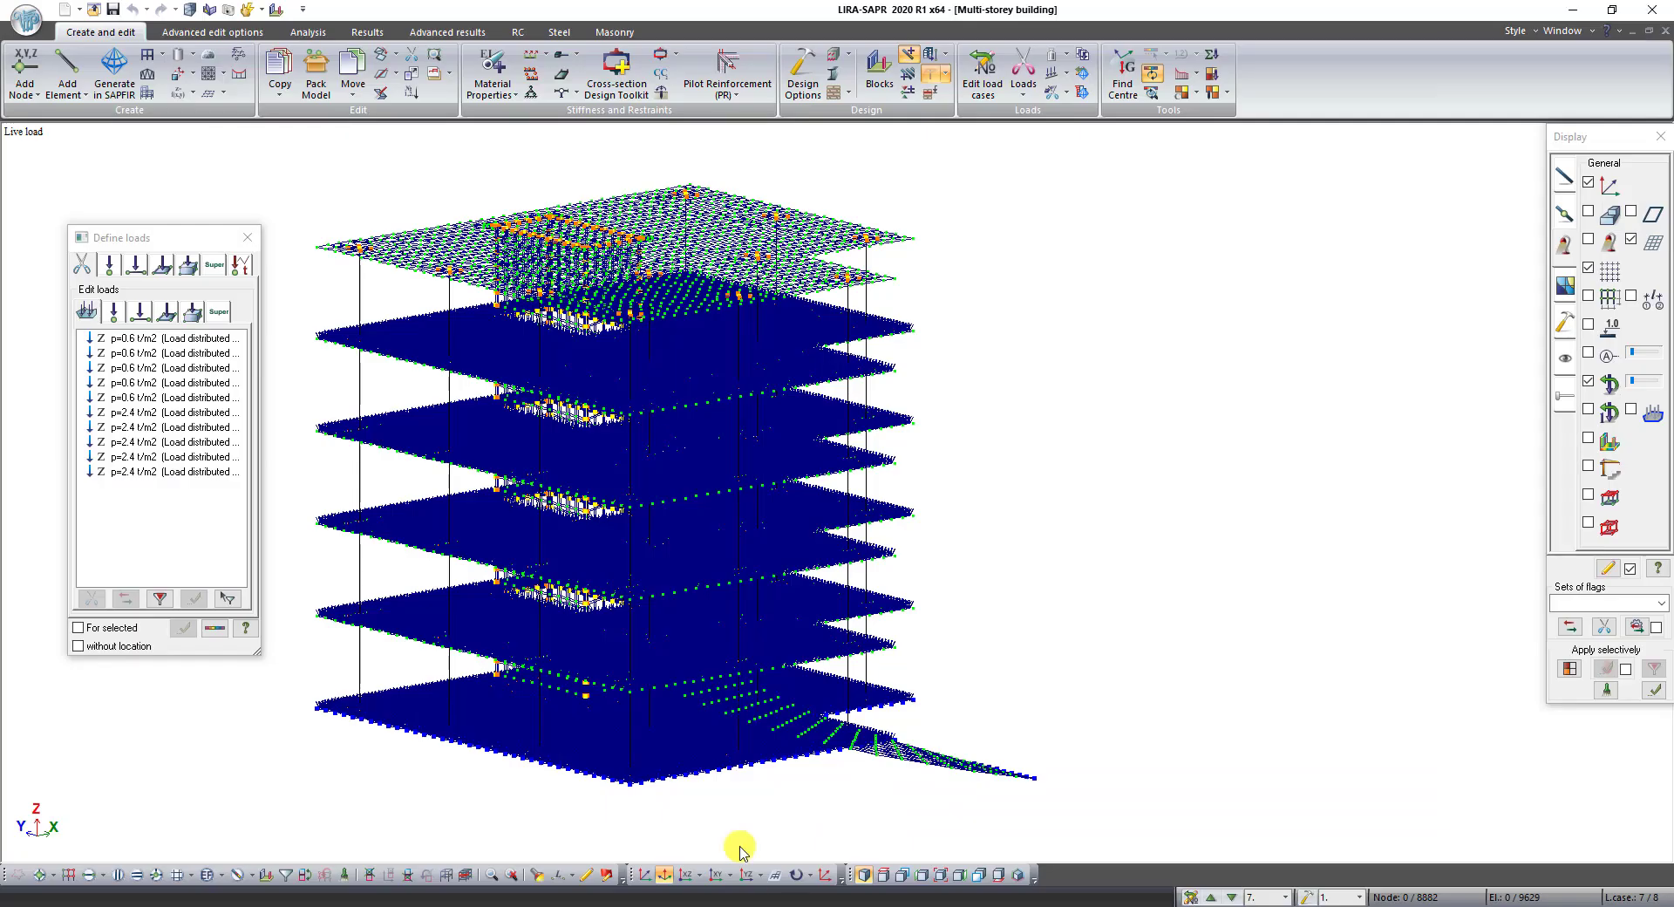
drag(149, 236, 215, 227)
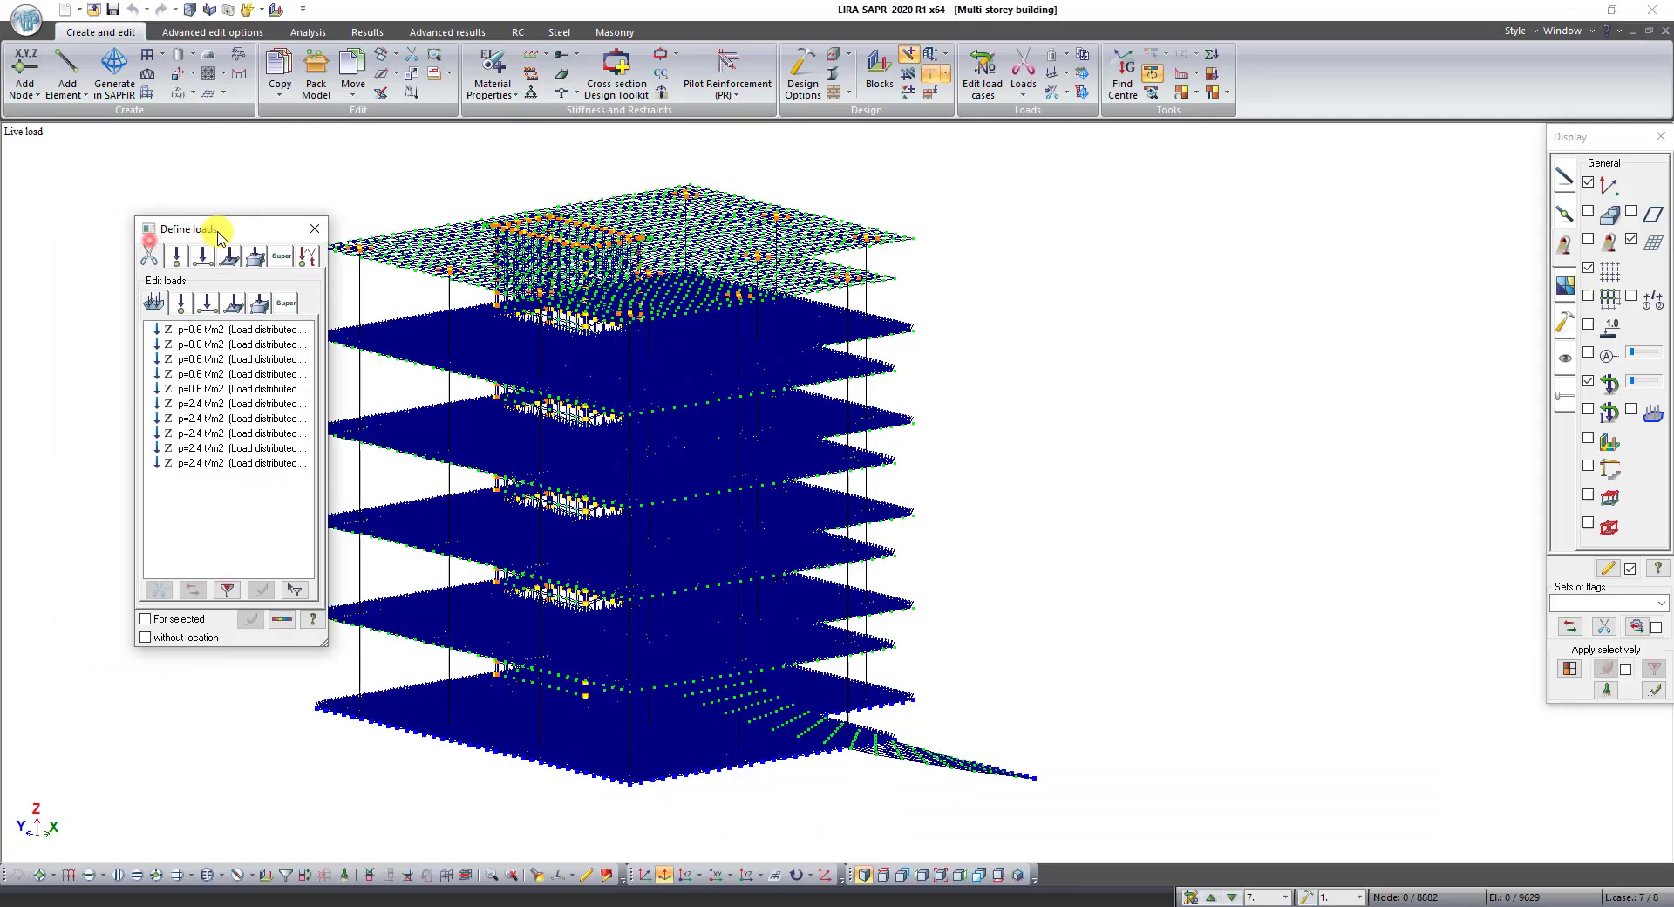
click(1588, 383)
drag(243, 230, 160, 223)
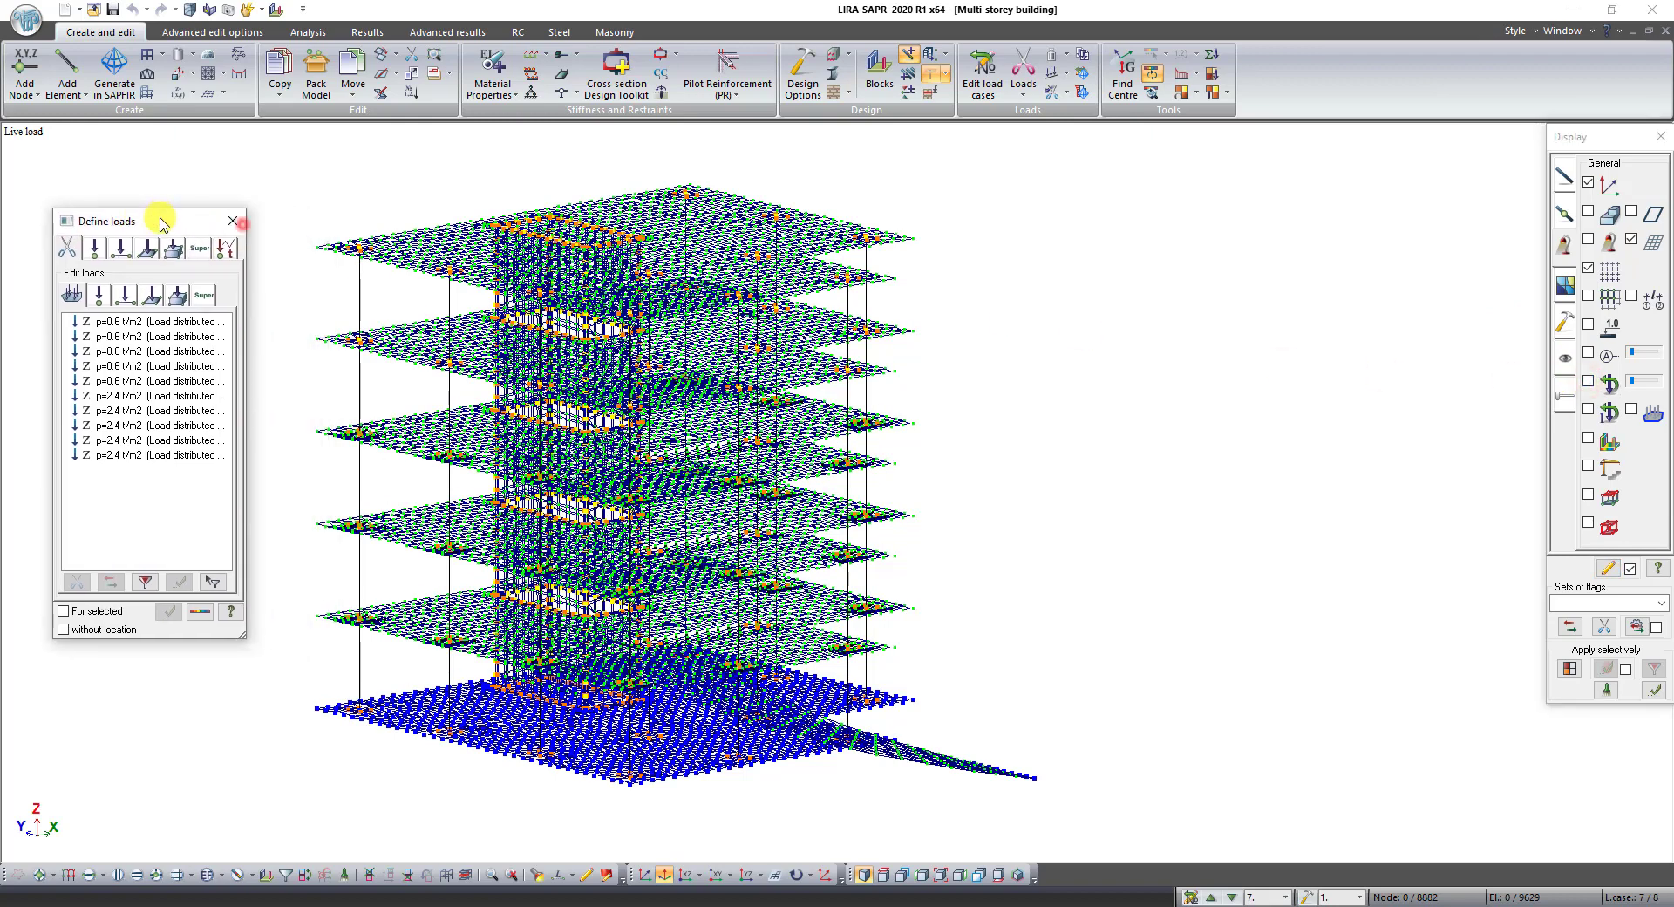
click(232, 224)
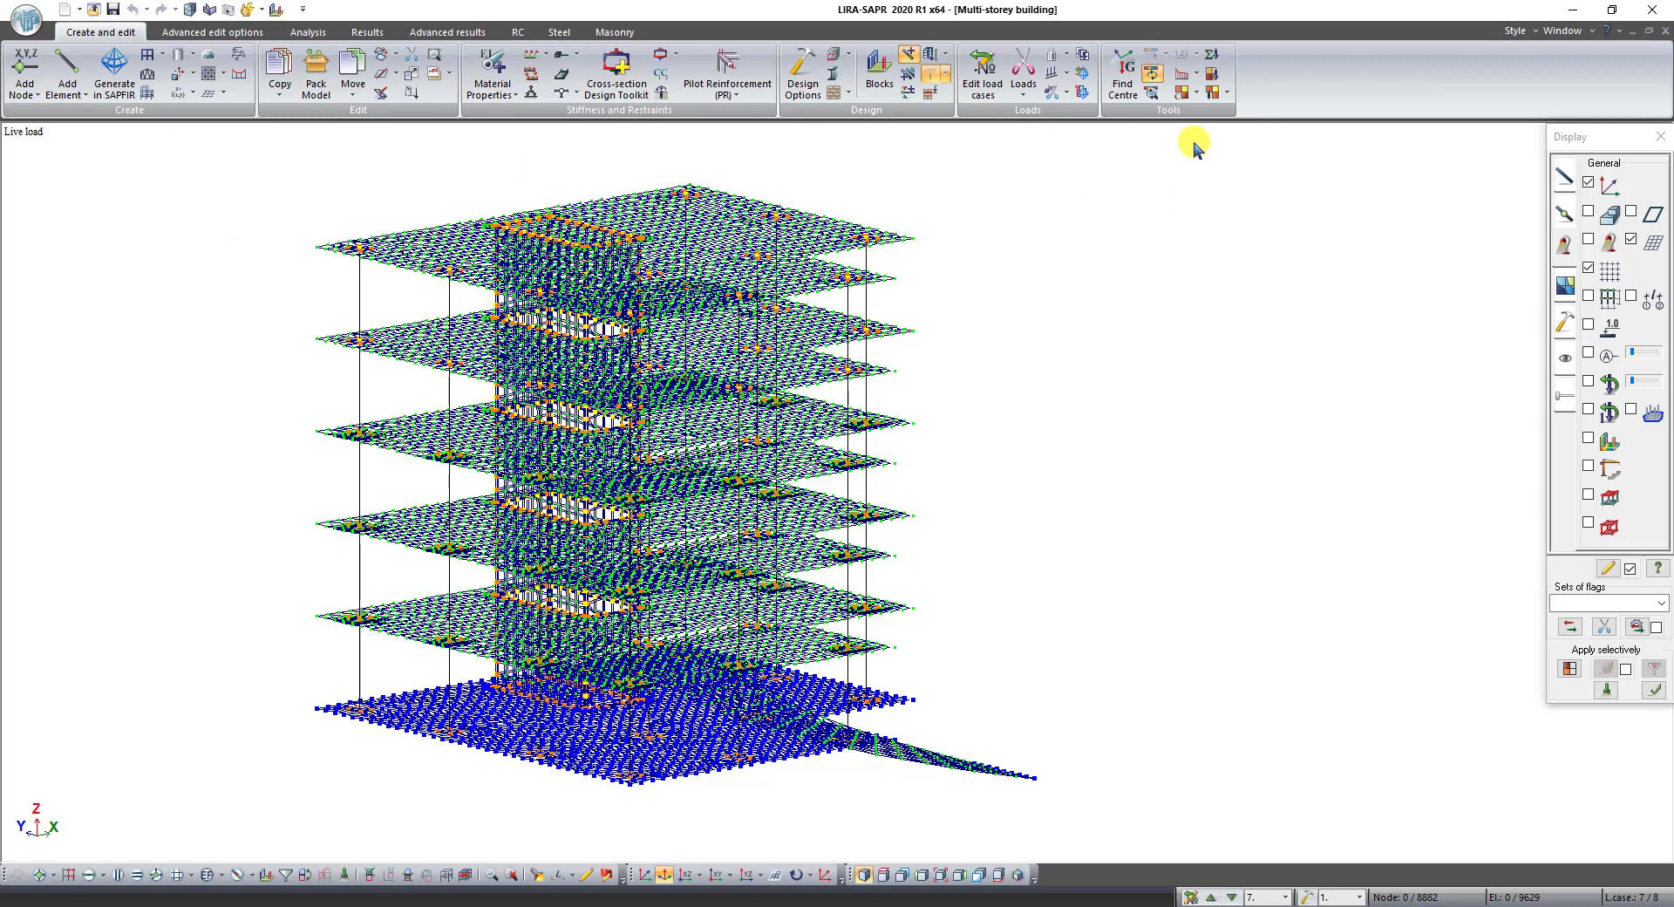
Show the Mosaic Plot C1z of subgrade modulus on the foundation slab
click(1188, 93)
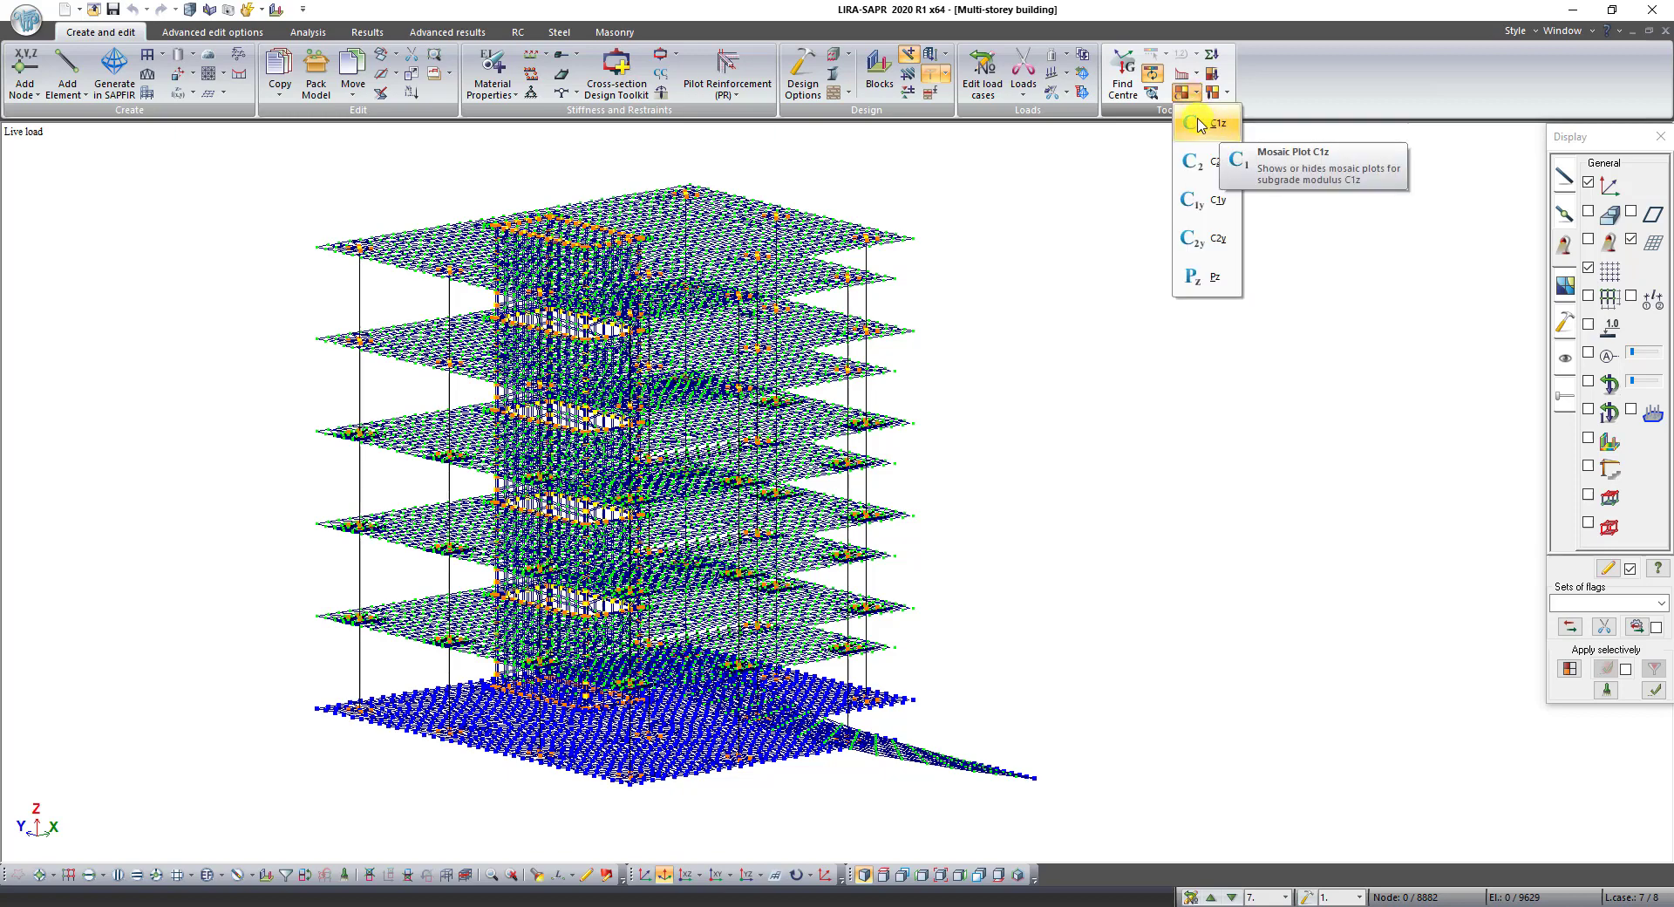
click(1201, 123)
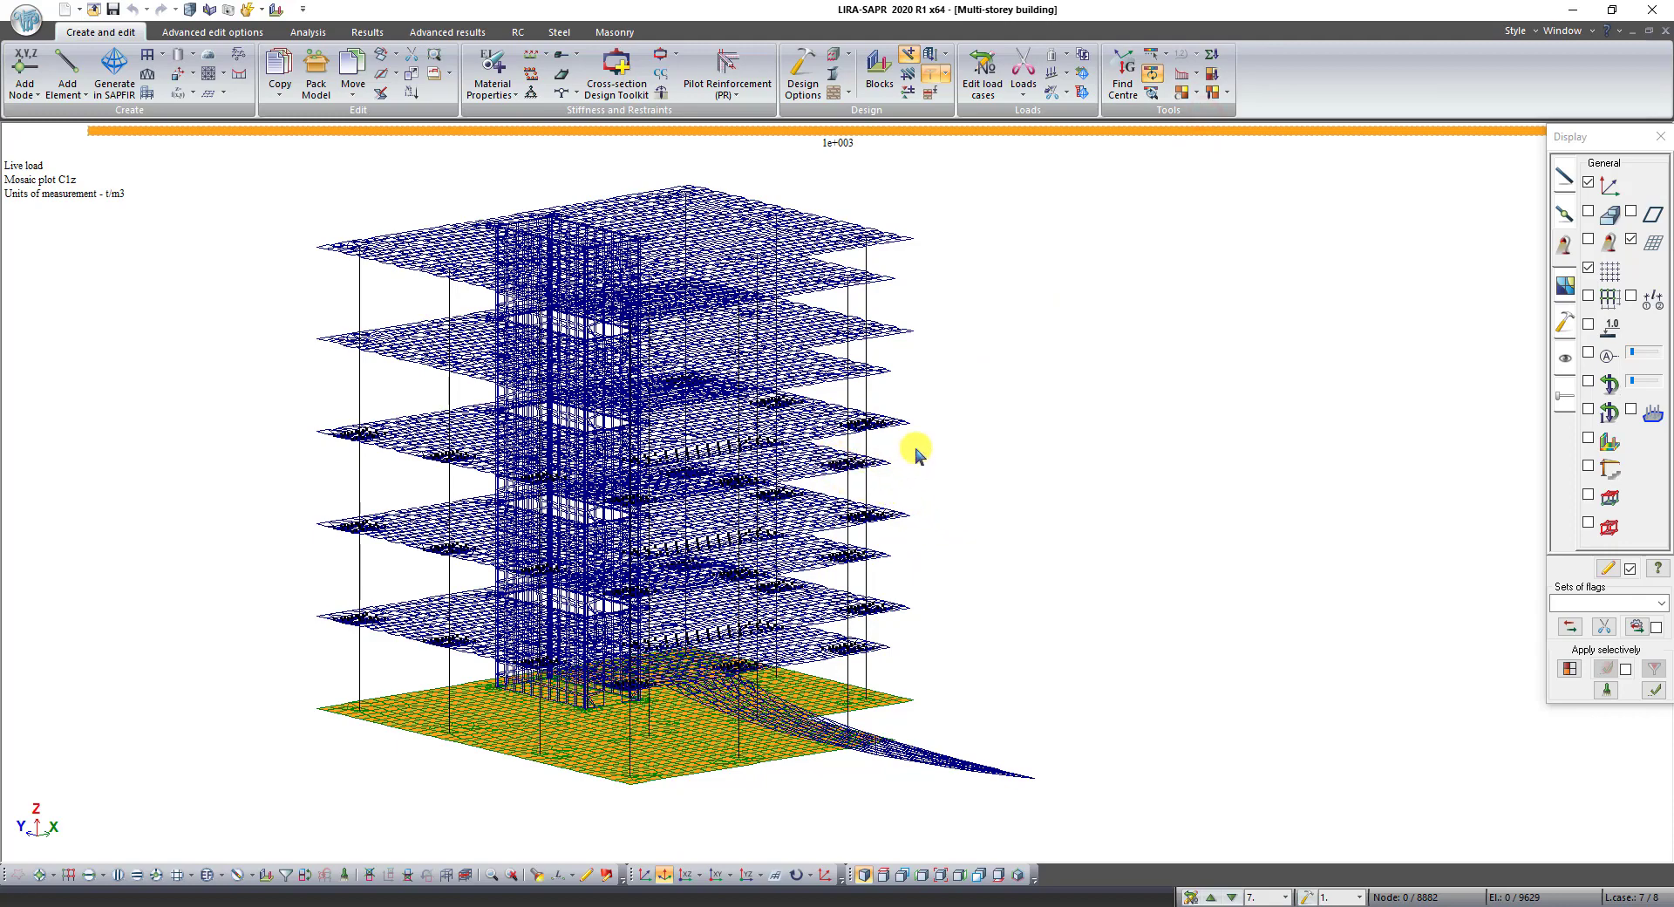
middle_drag(953, 497, 1044, 470)
Enable restraint markers and extra node options in the Display panel, then redraw
click(1562, 212)
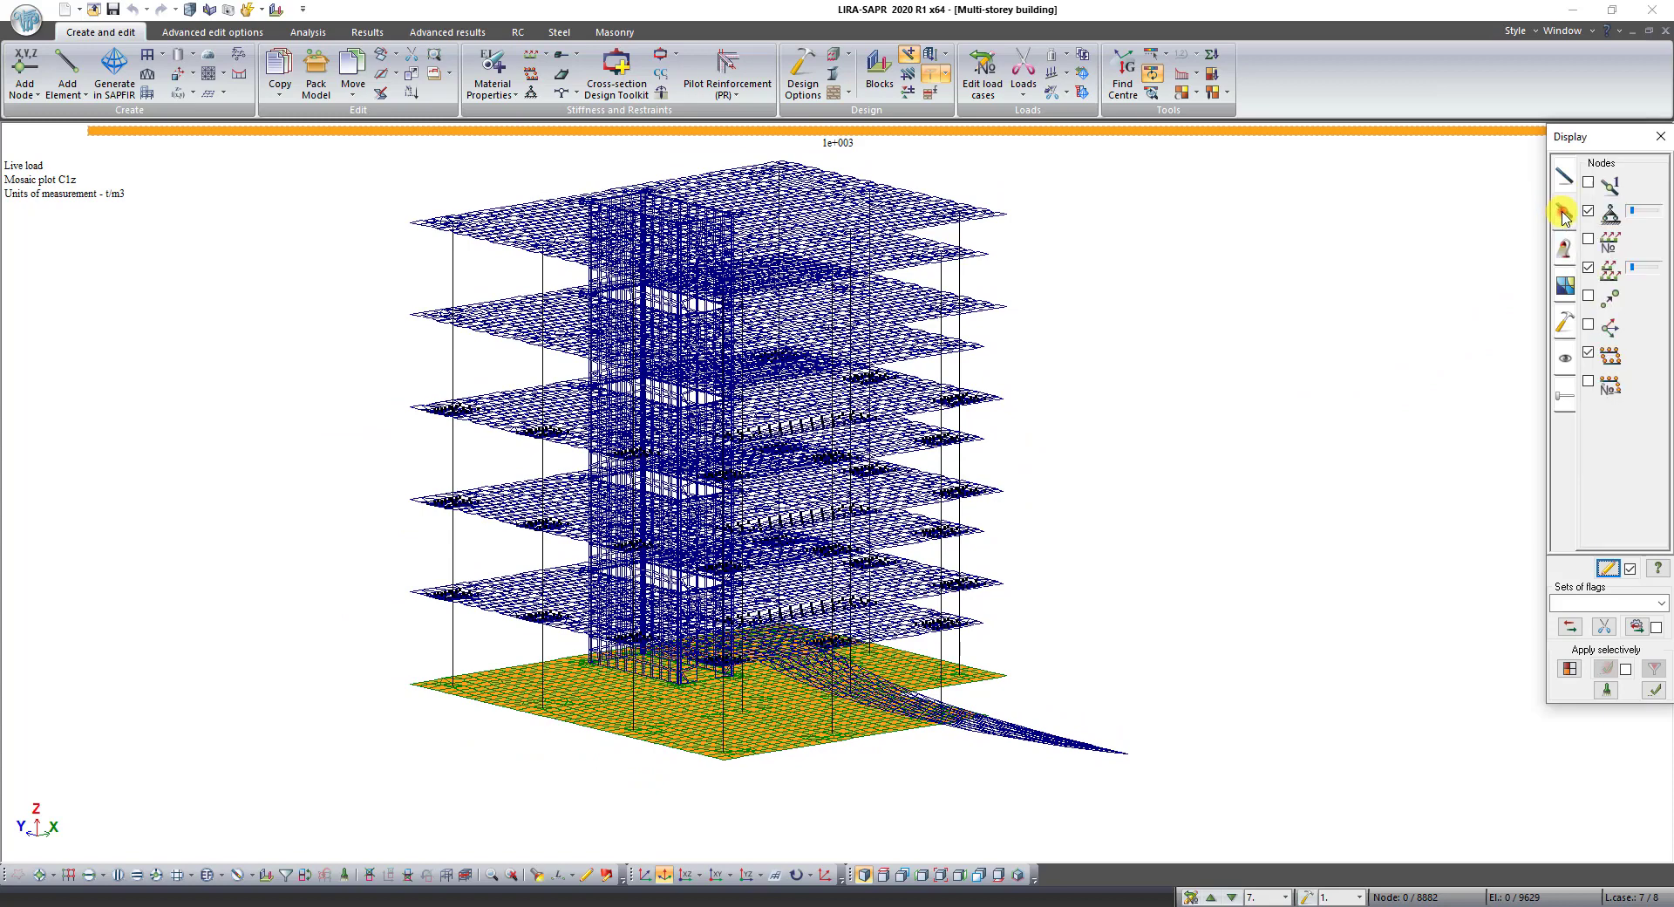
click(1633, 215)
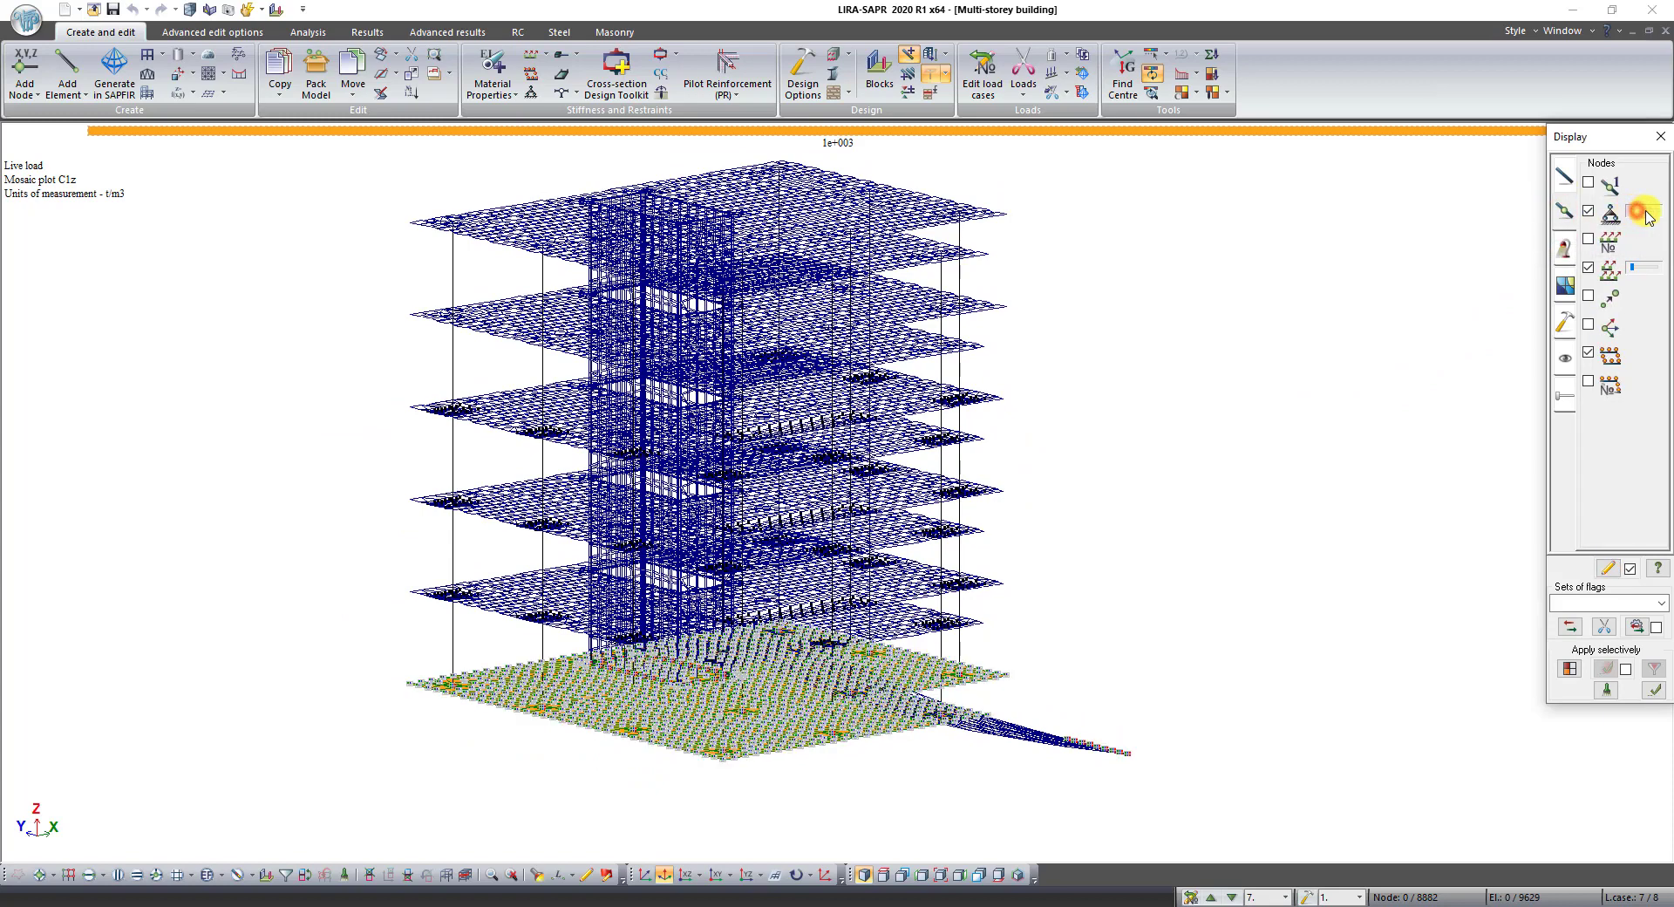
click(1643, 214)
click(1609, 568)
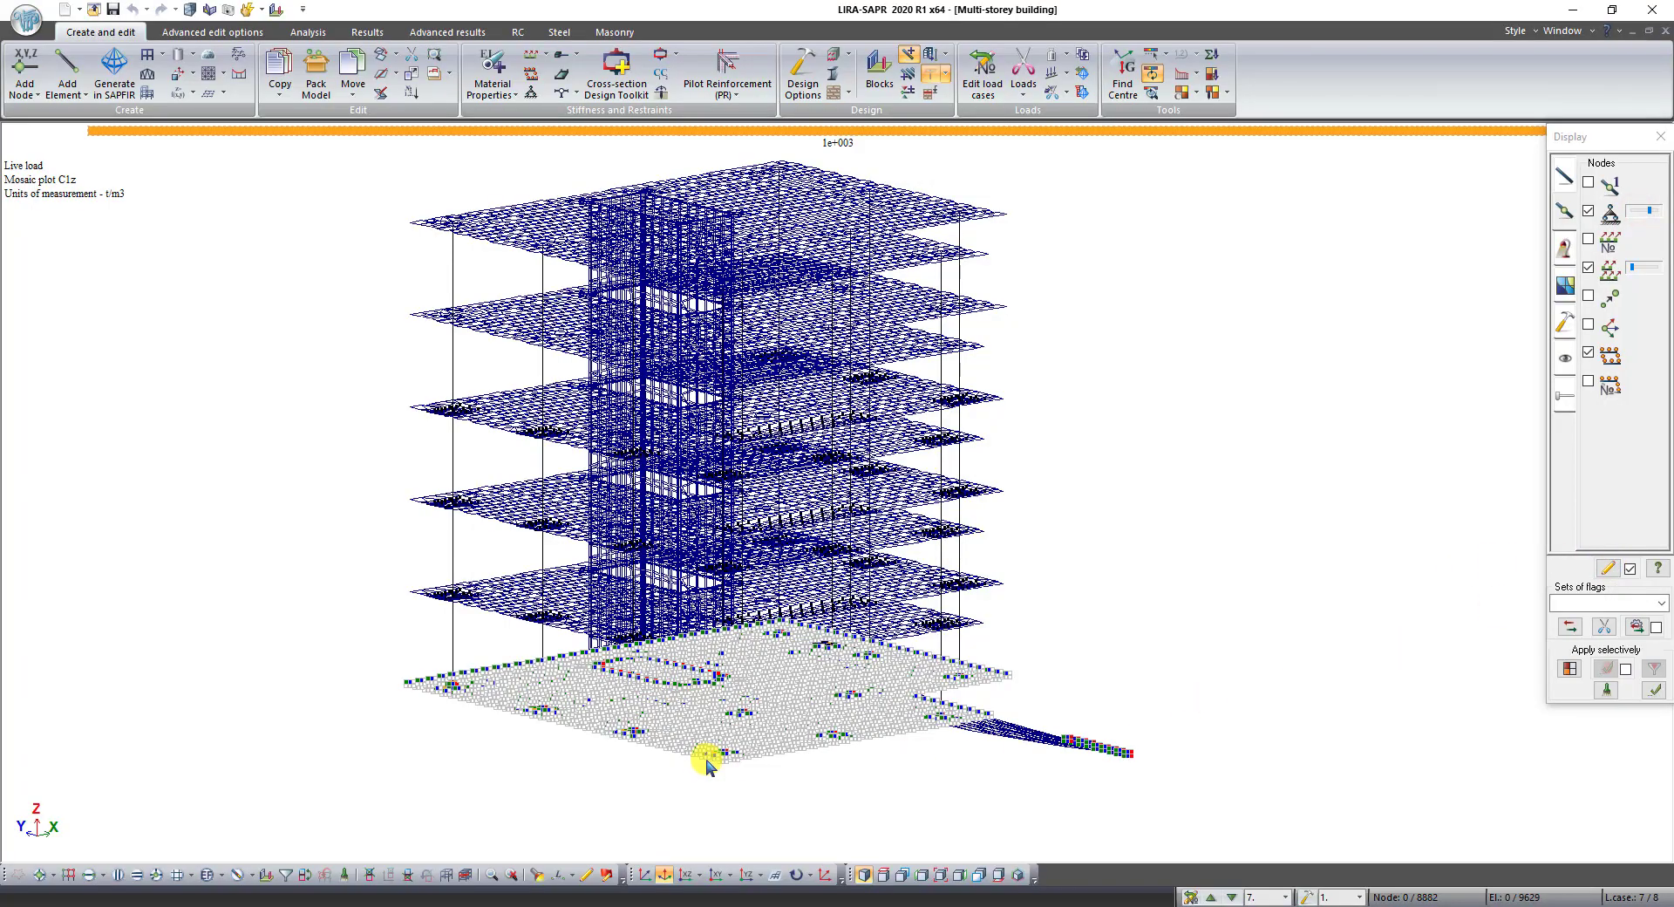
scroll(715, 763, up, 5)
scroll(720, 768, up, 3)
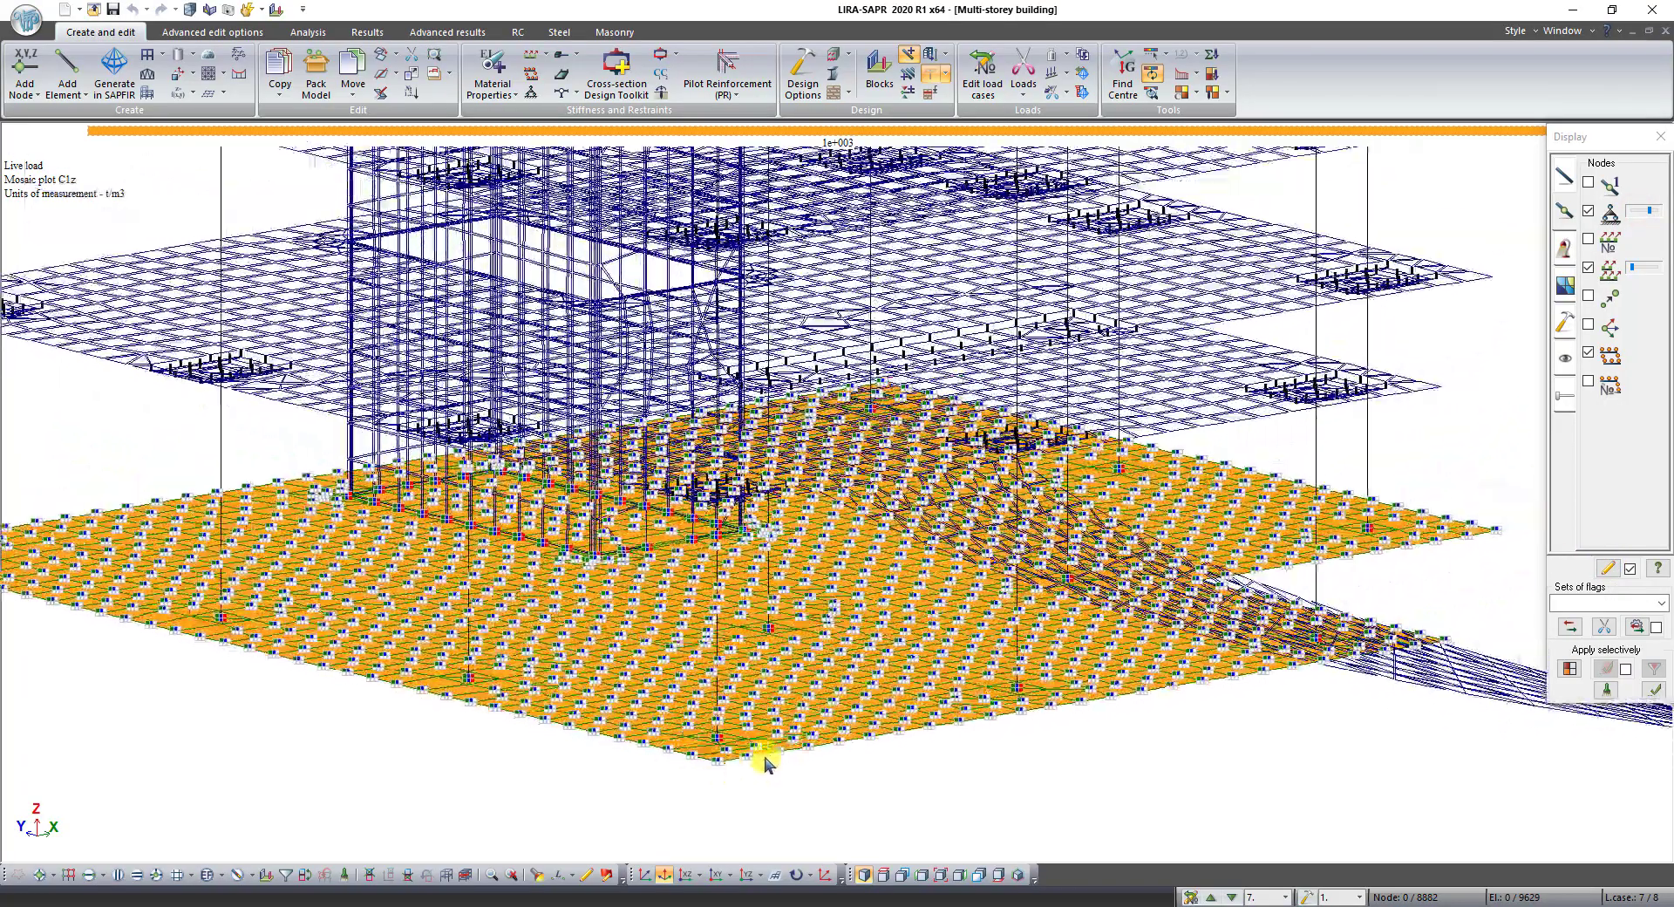
scroll(762, 755, down, 1)
click(1589, 265)
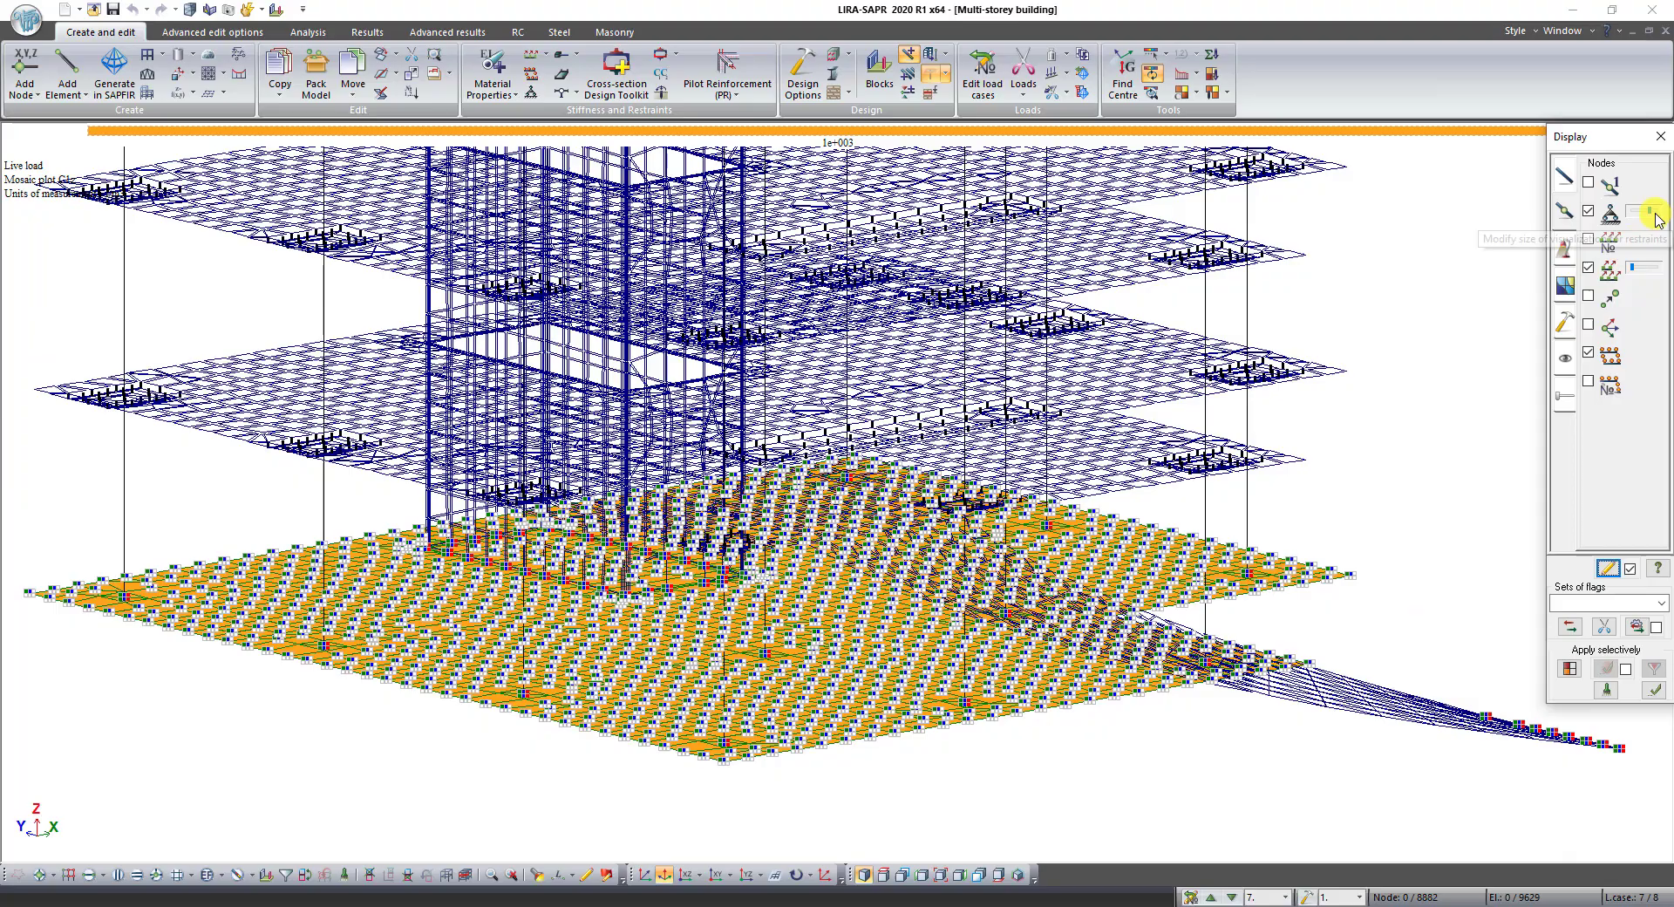
scroll(1038, 448, down, 3)
middle_drag(1038, 448, 726, 610)
scroll(726, 610, down, 4)
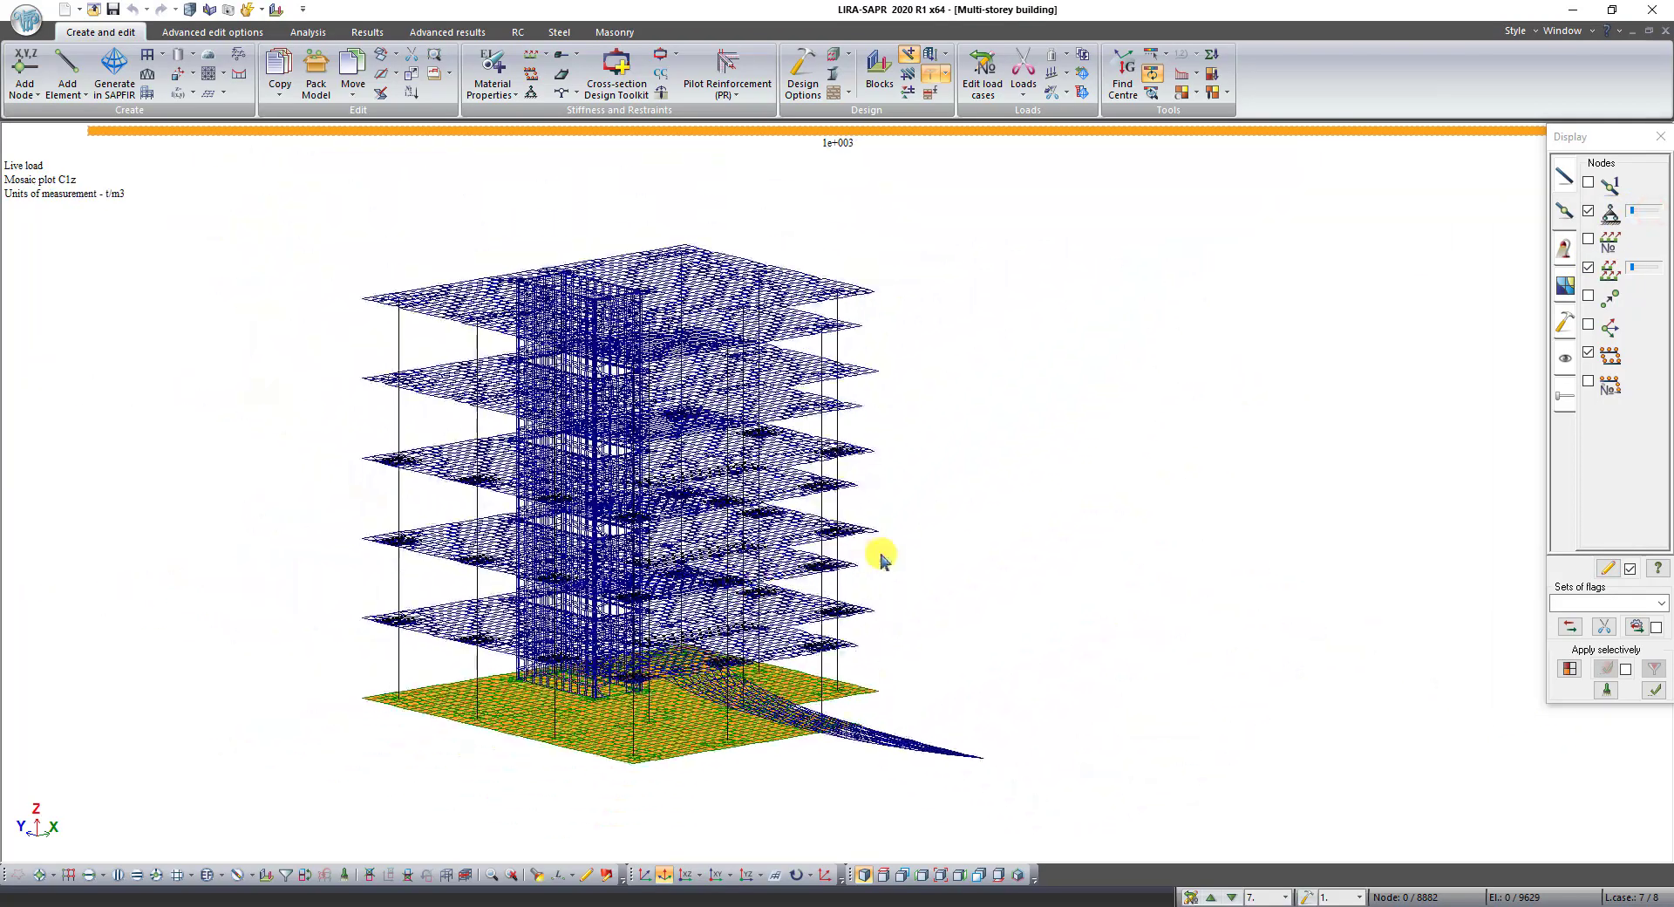
Turn on unified local axes of plates and solids with automatic redraw, then zoom in
click(1565, 176)
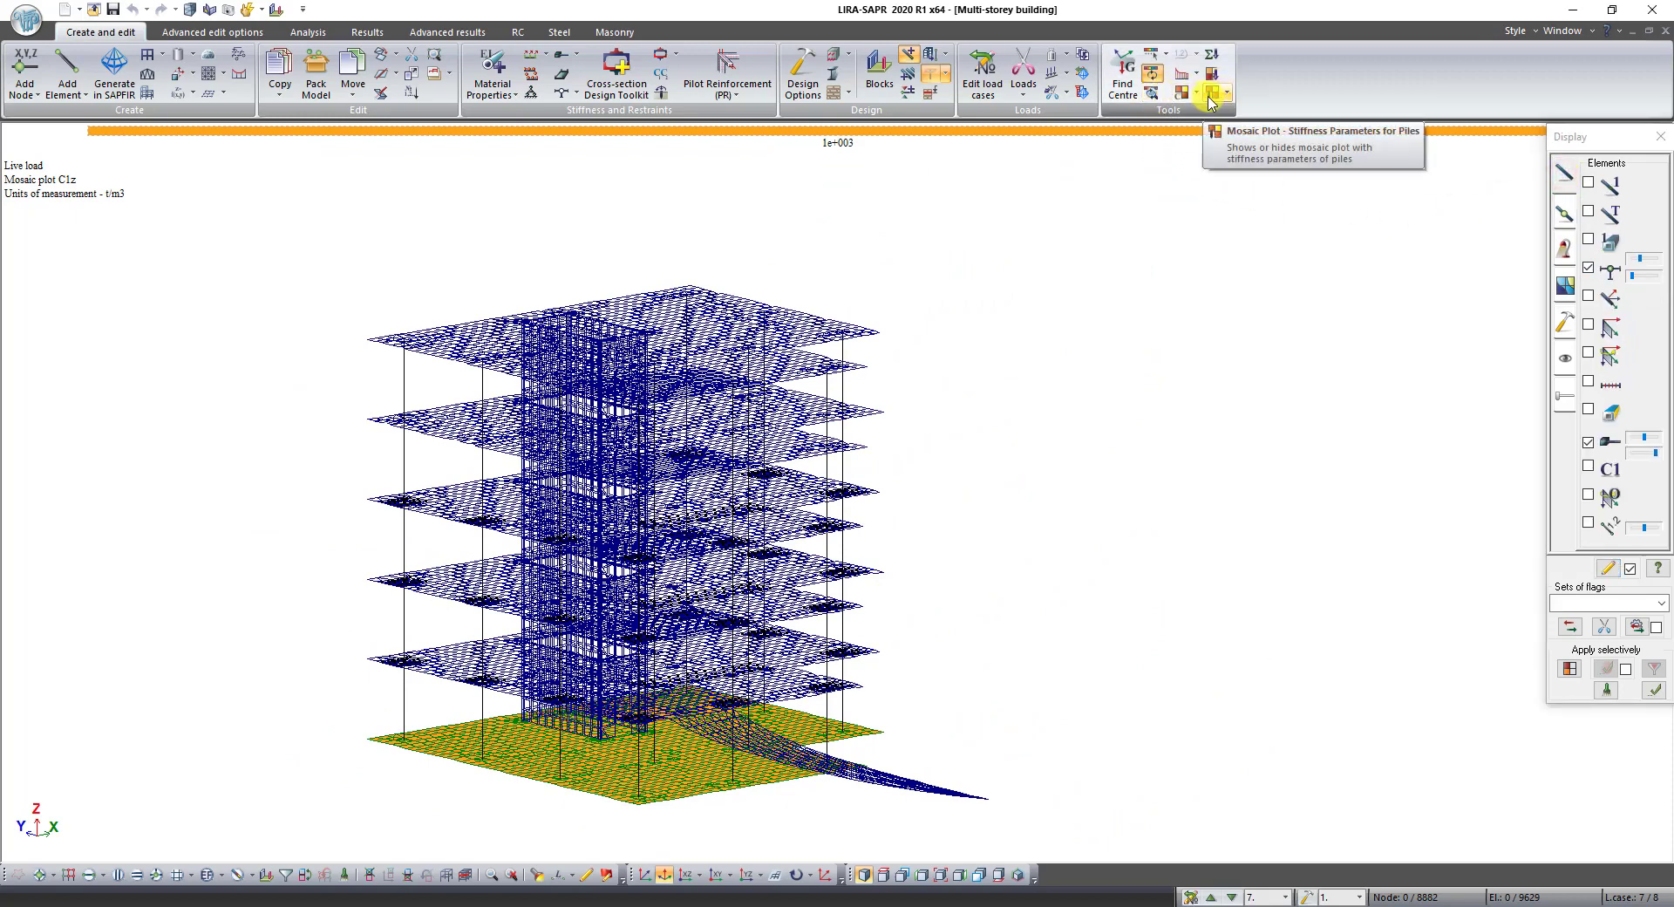
click(1587, 354)
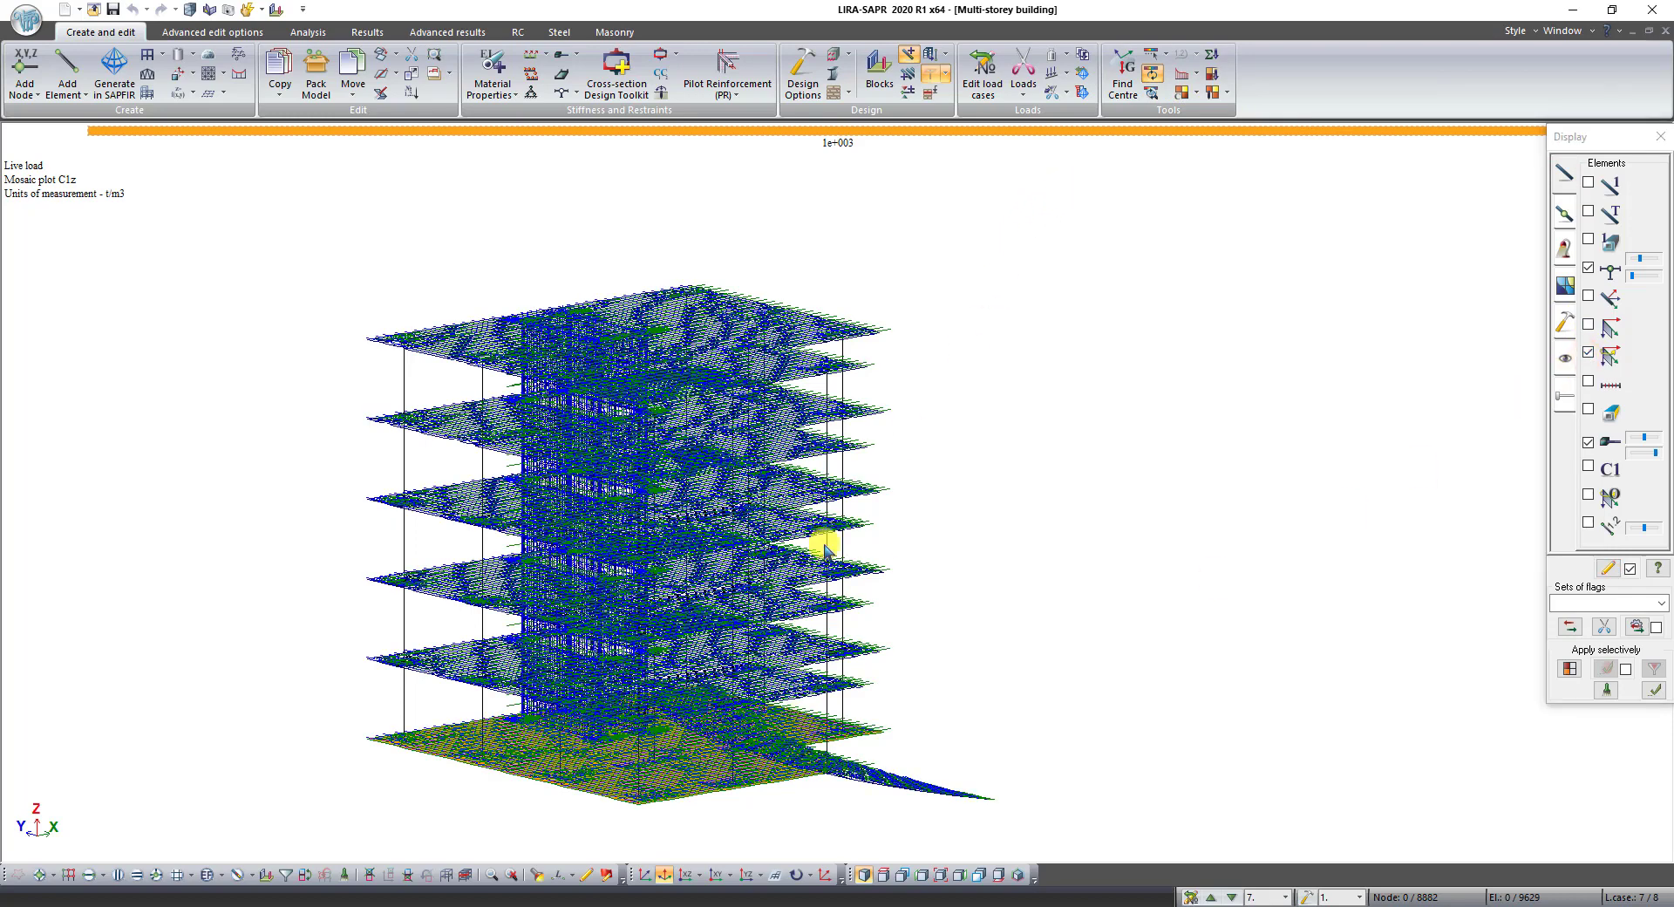
click(1630, 569)
scroll(616, 605, up, 5)
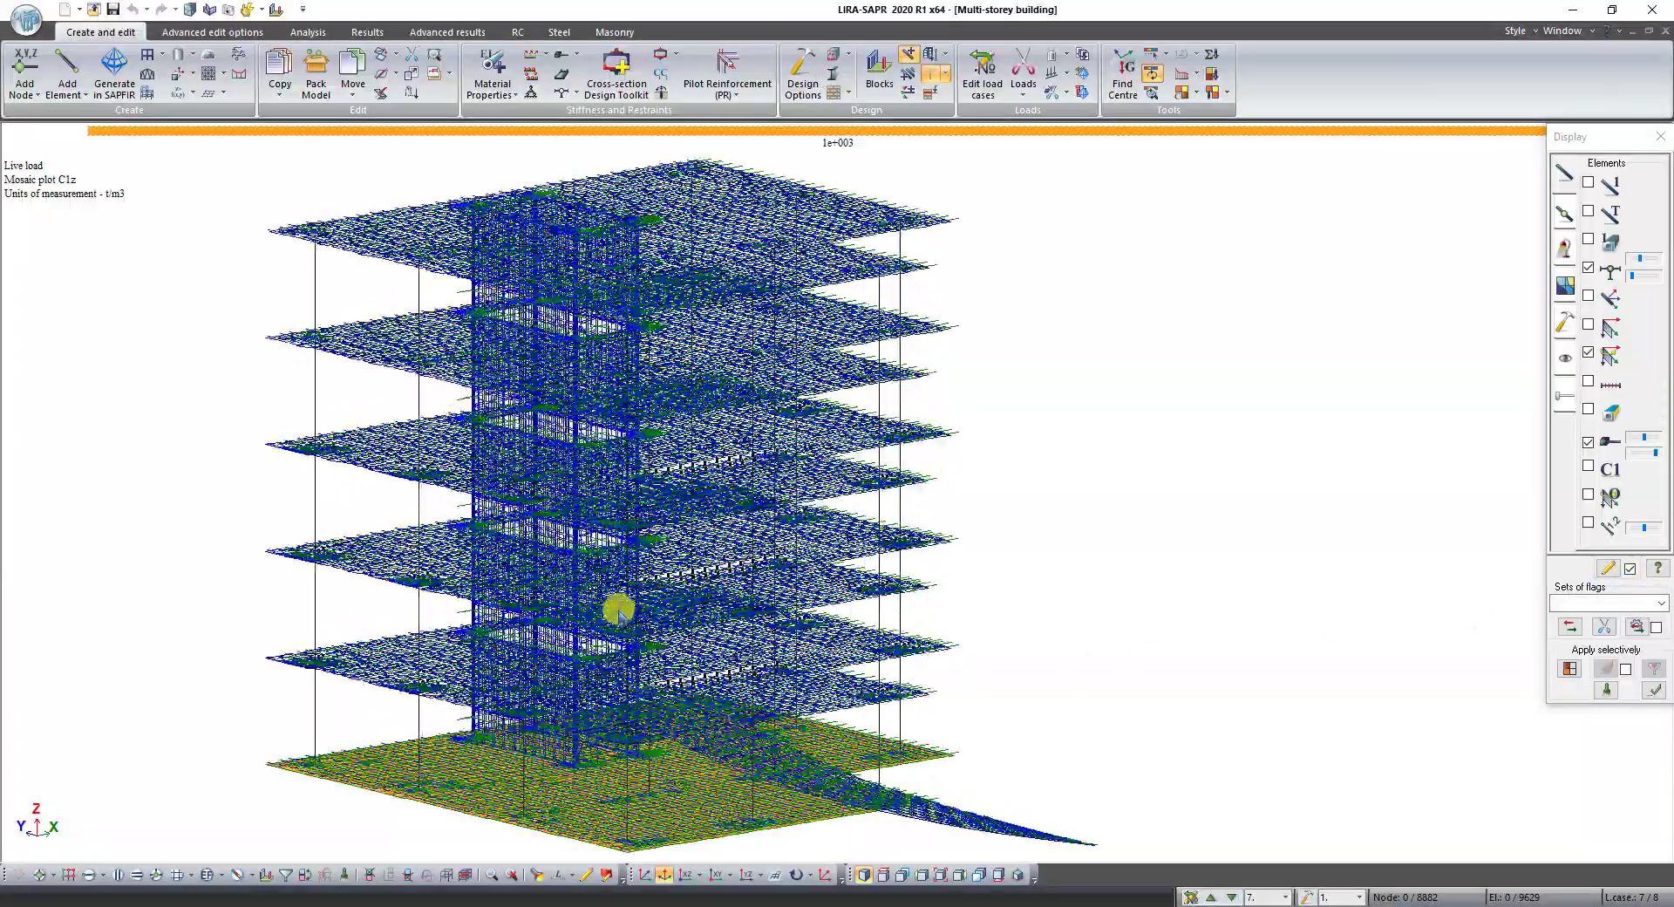
scroll(508, 624, up, 5)
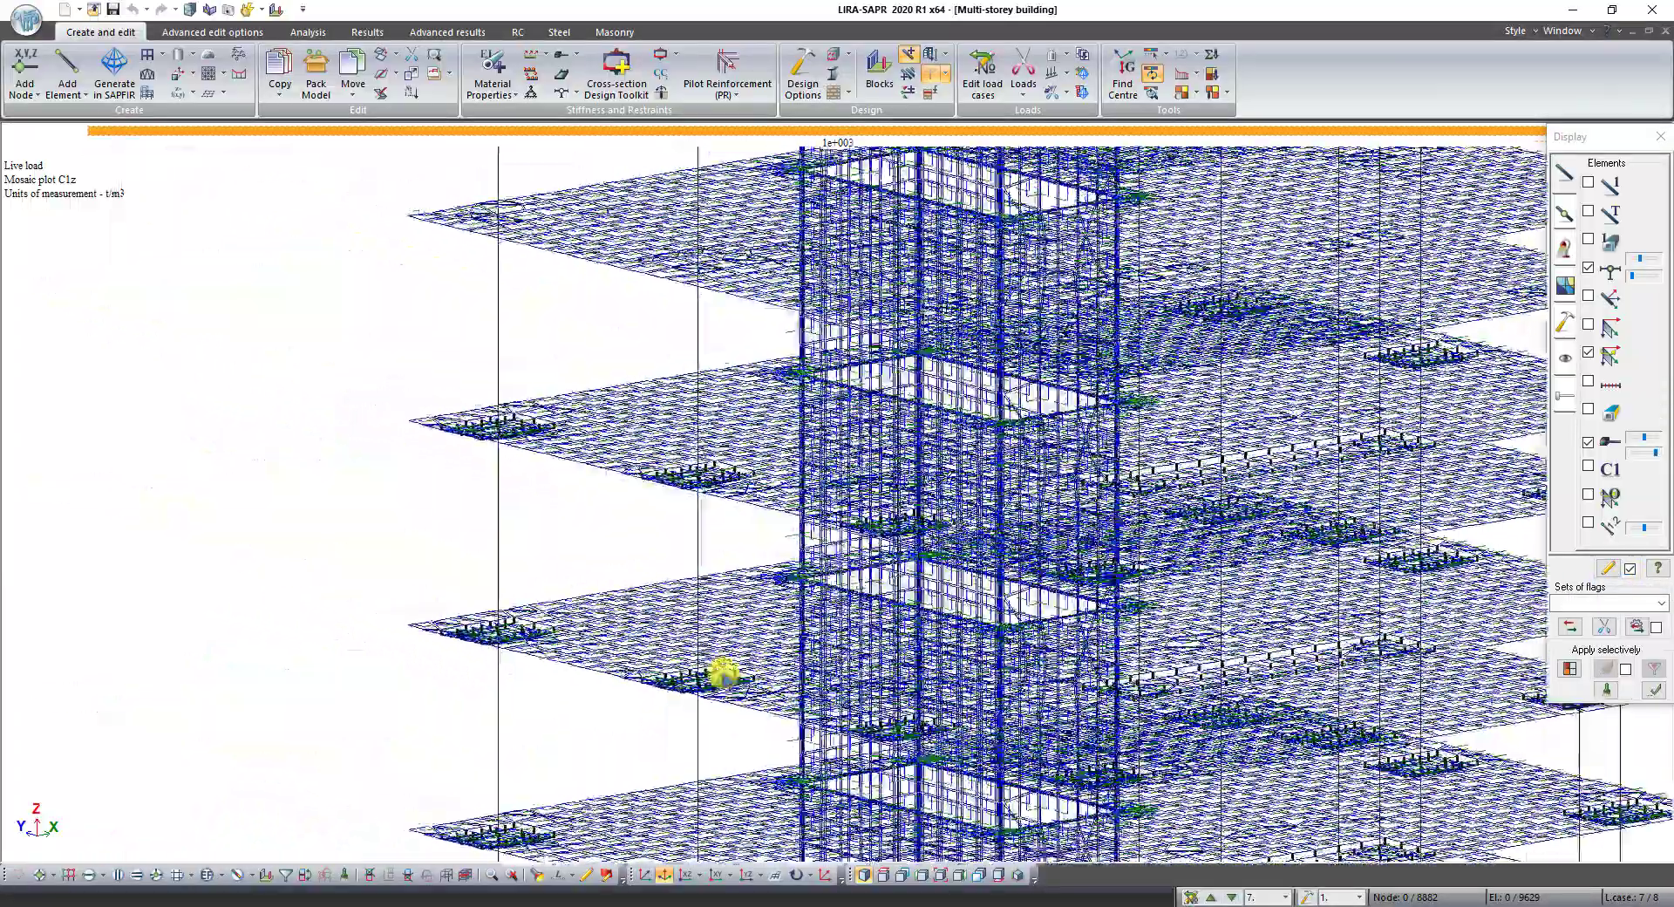
scroll(671, 674, up, 6)
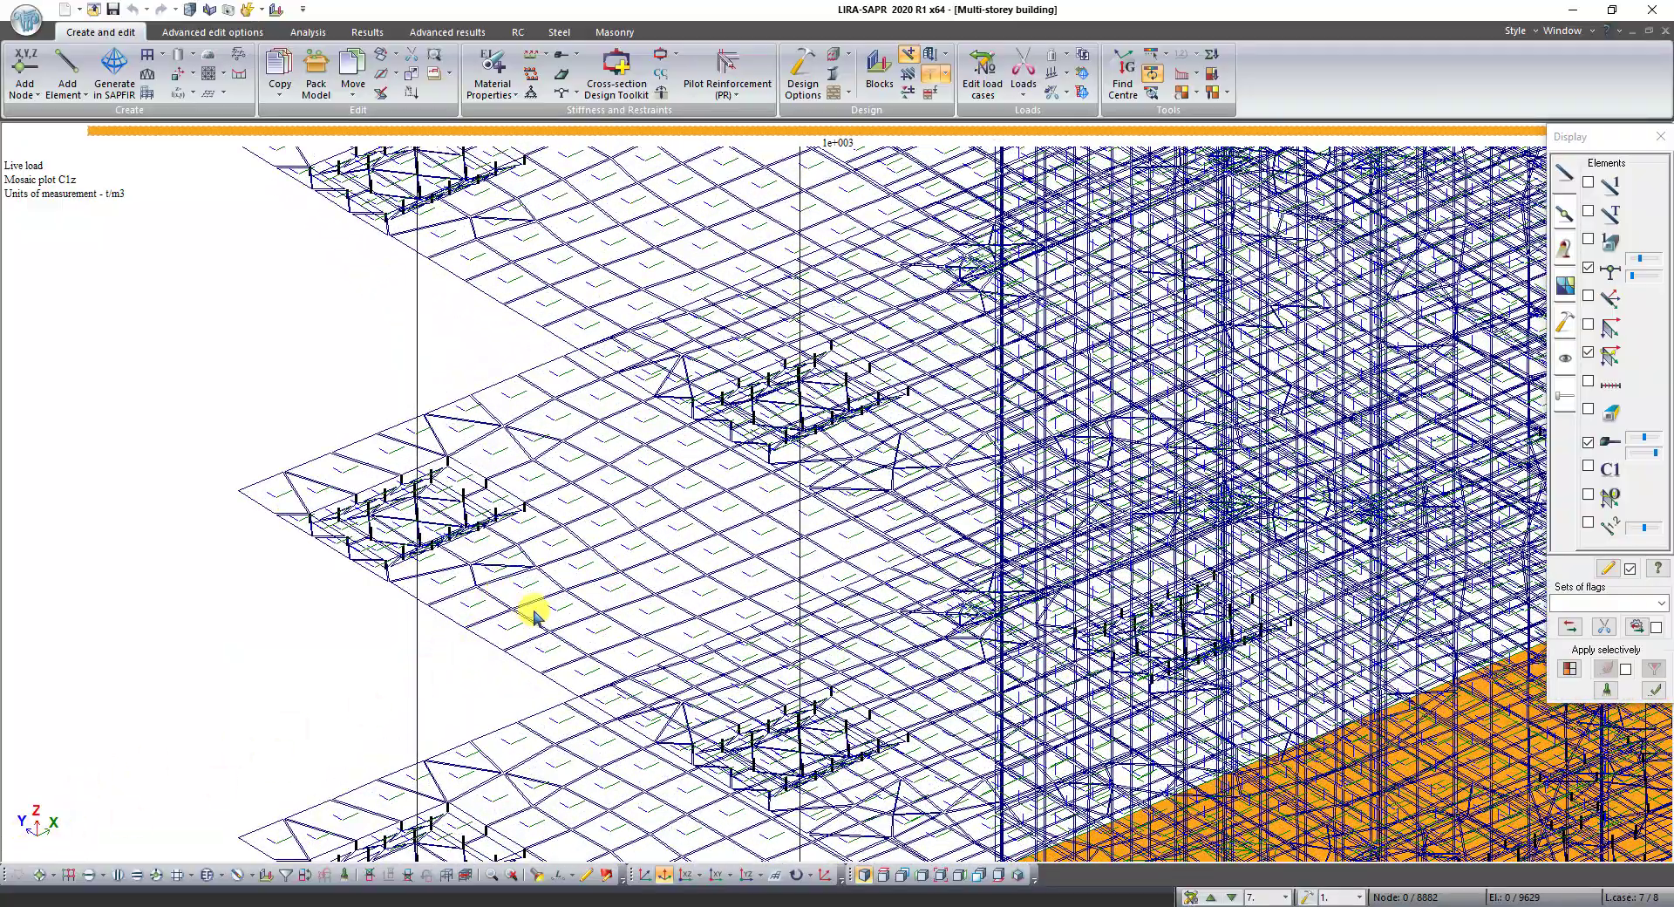
Orbit the building to a more top-down view and switch off the C1z mosaic plot
middle_drag(534, 613, 1020, 362)
scroll(803, 355, up, 8)
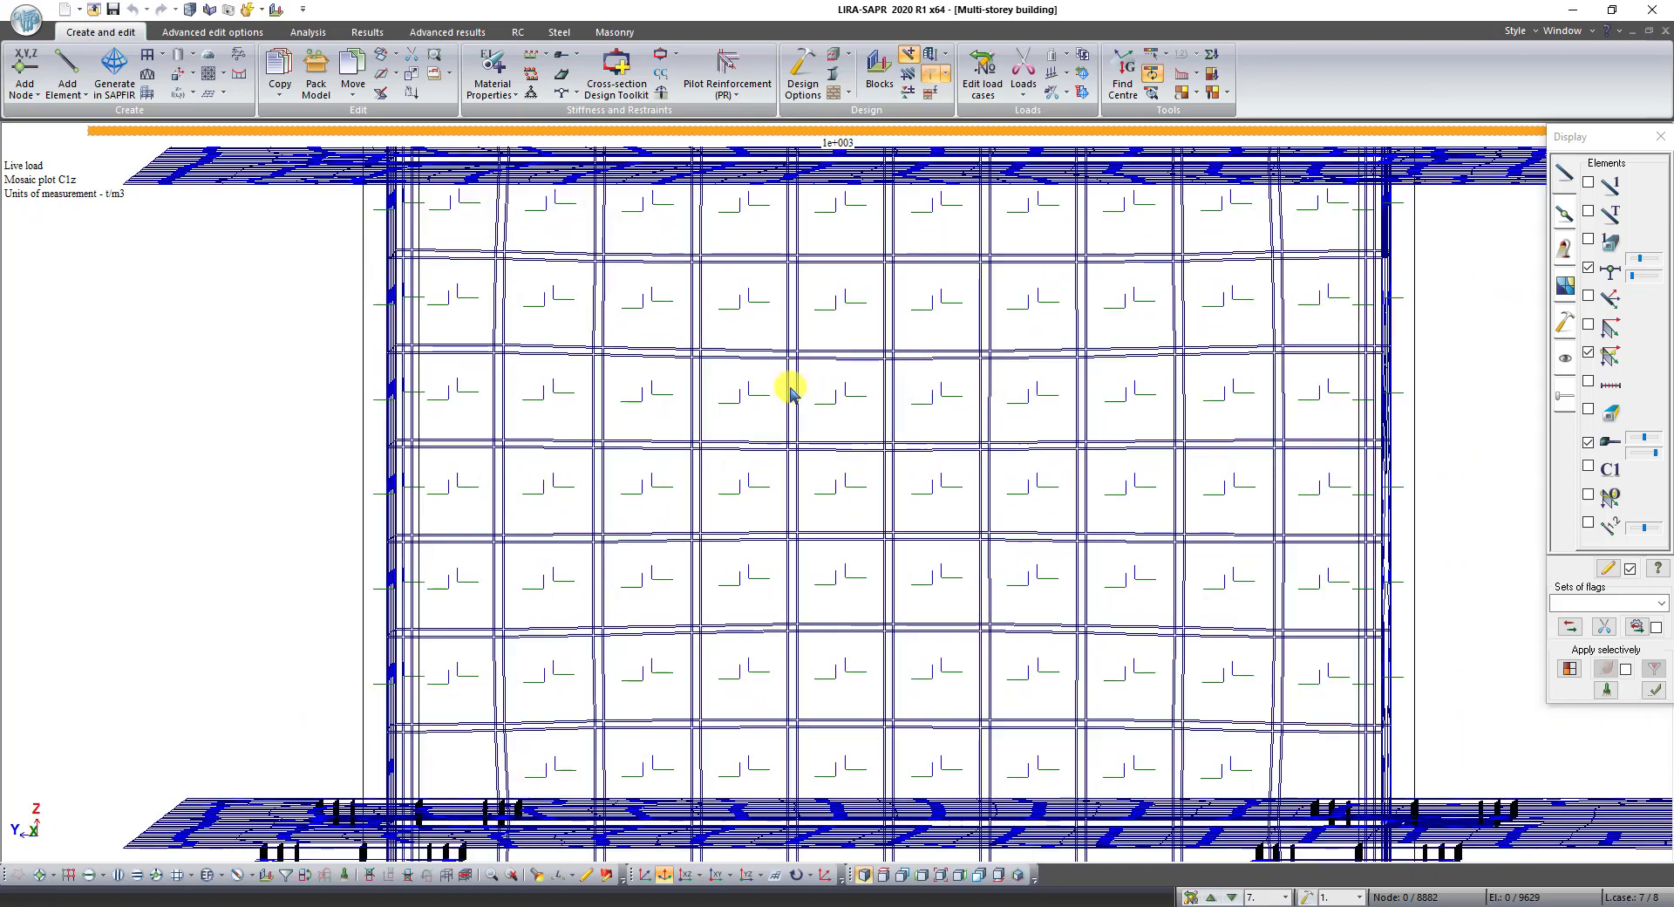
scroll(949, 423, down, 10)
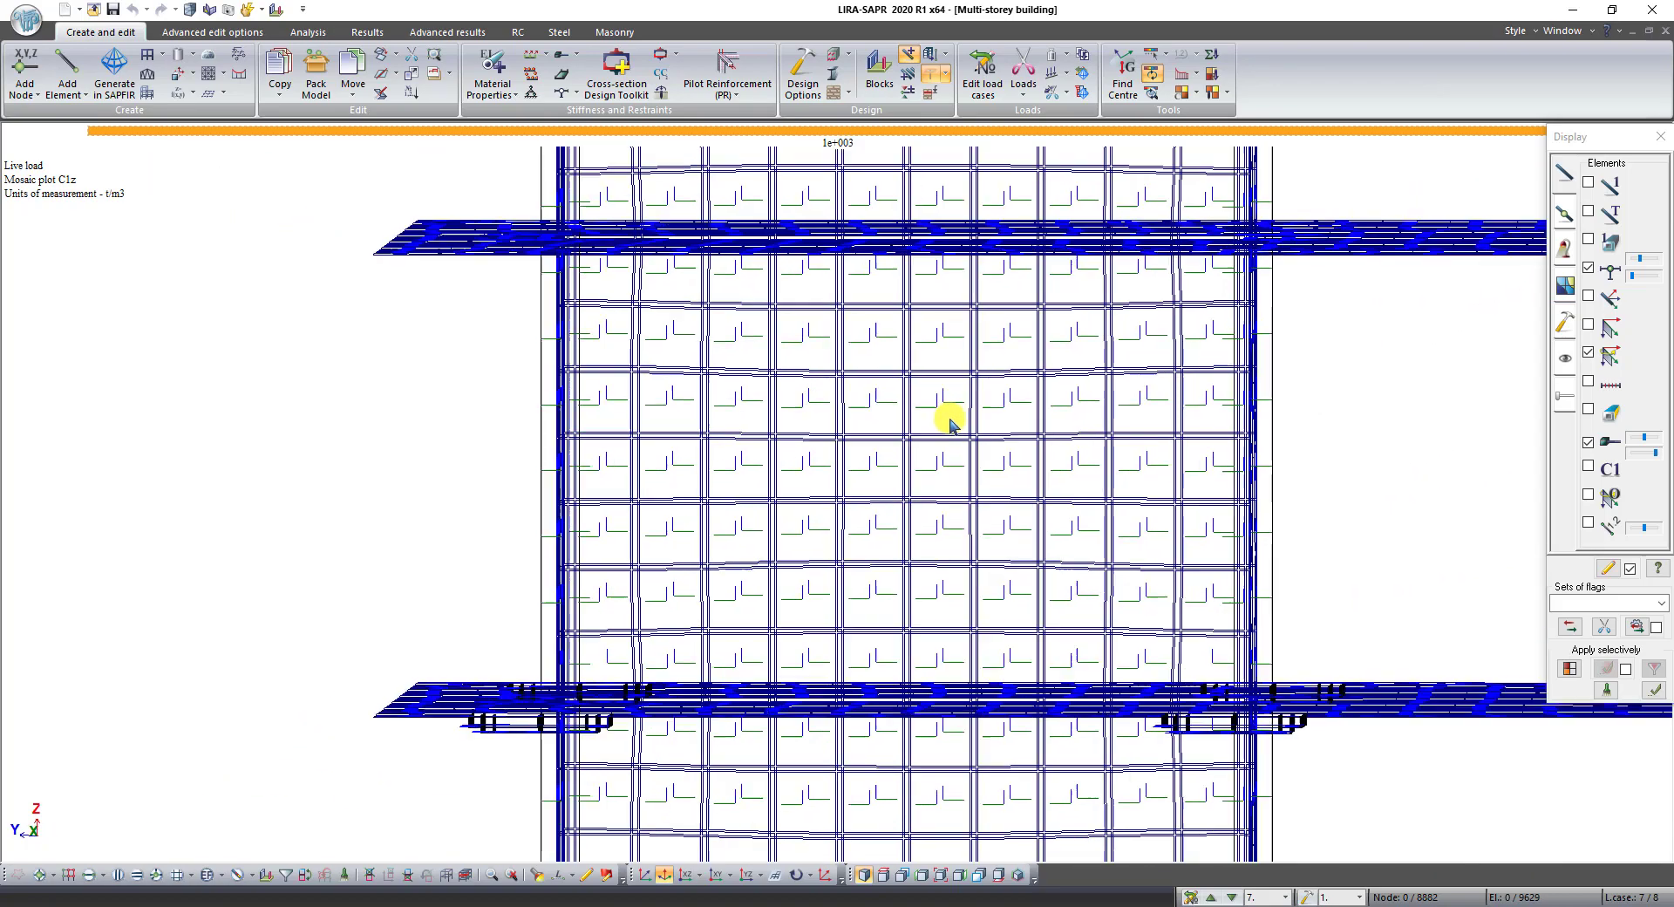
middle_drag(1226, 444, 921, 493)
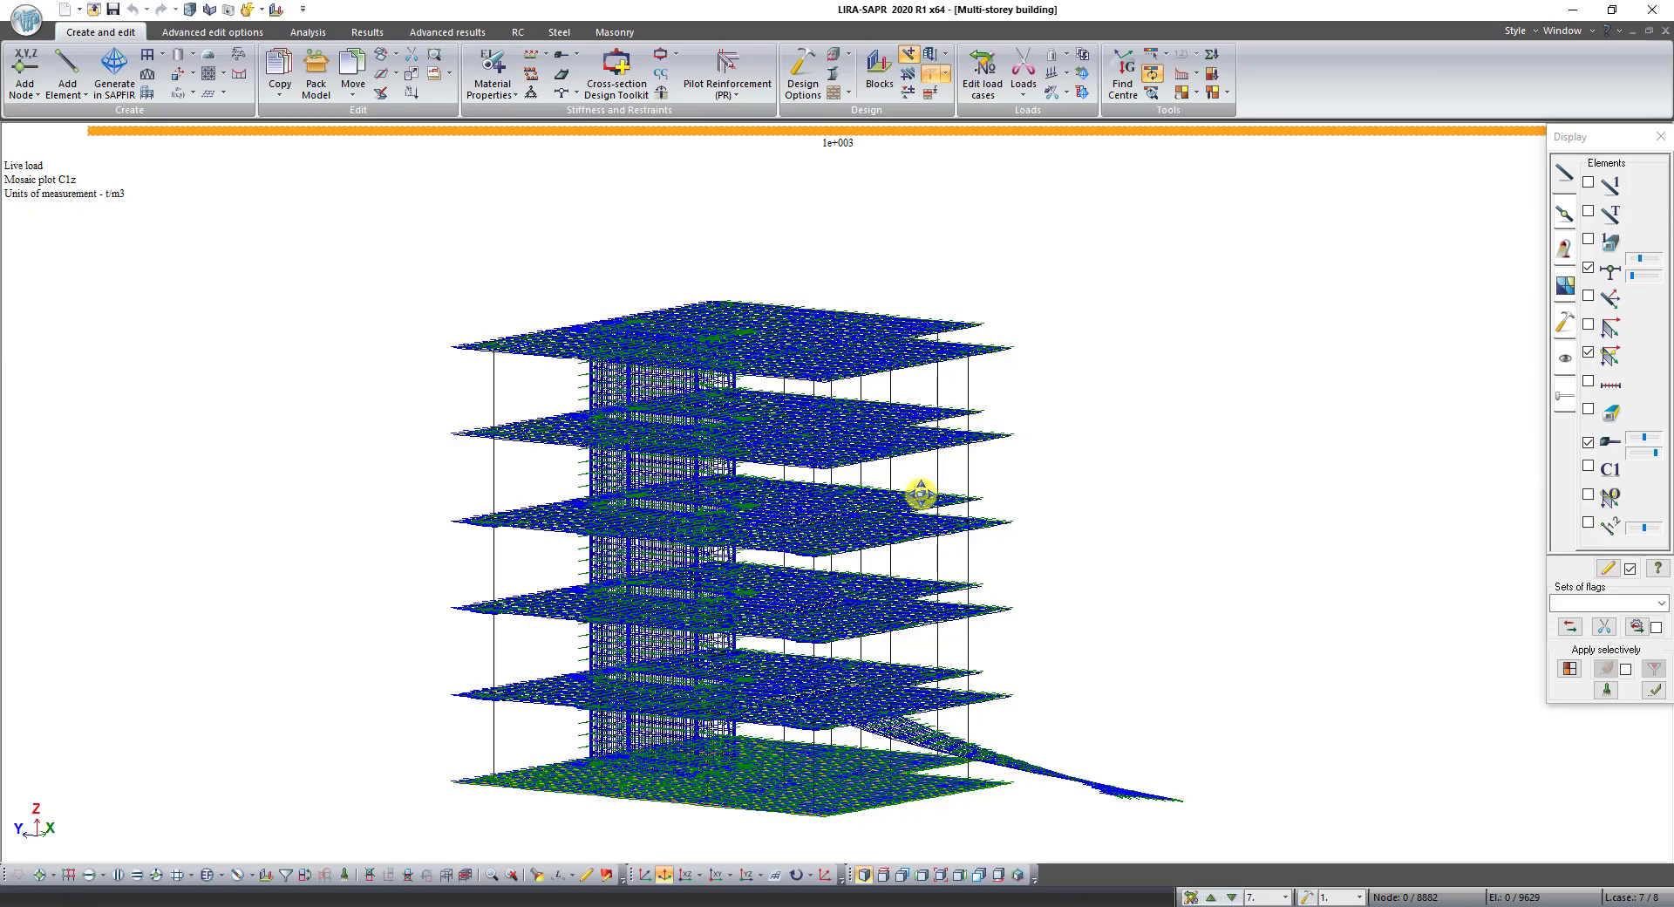
middle_drag(1050, 496, 1029, 366)
click(1199, 96)
click(1204, 129)
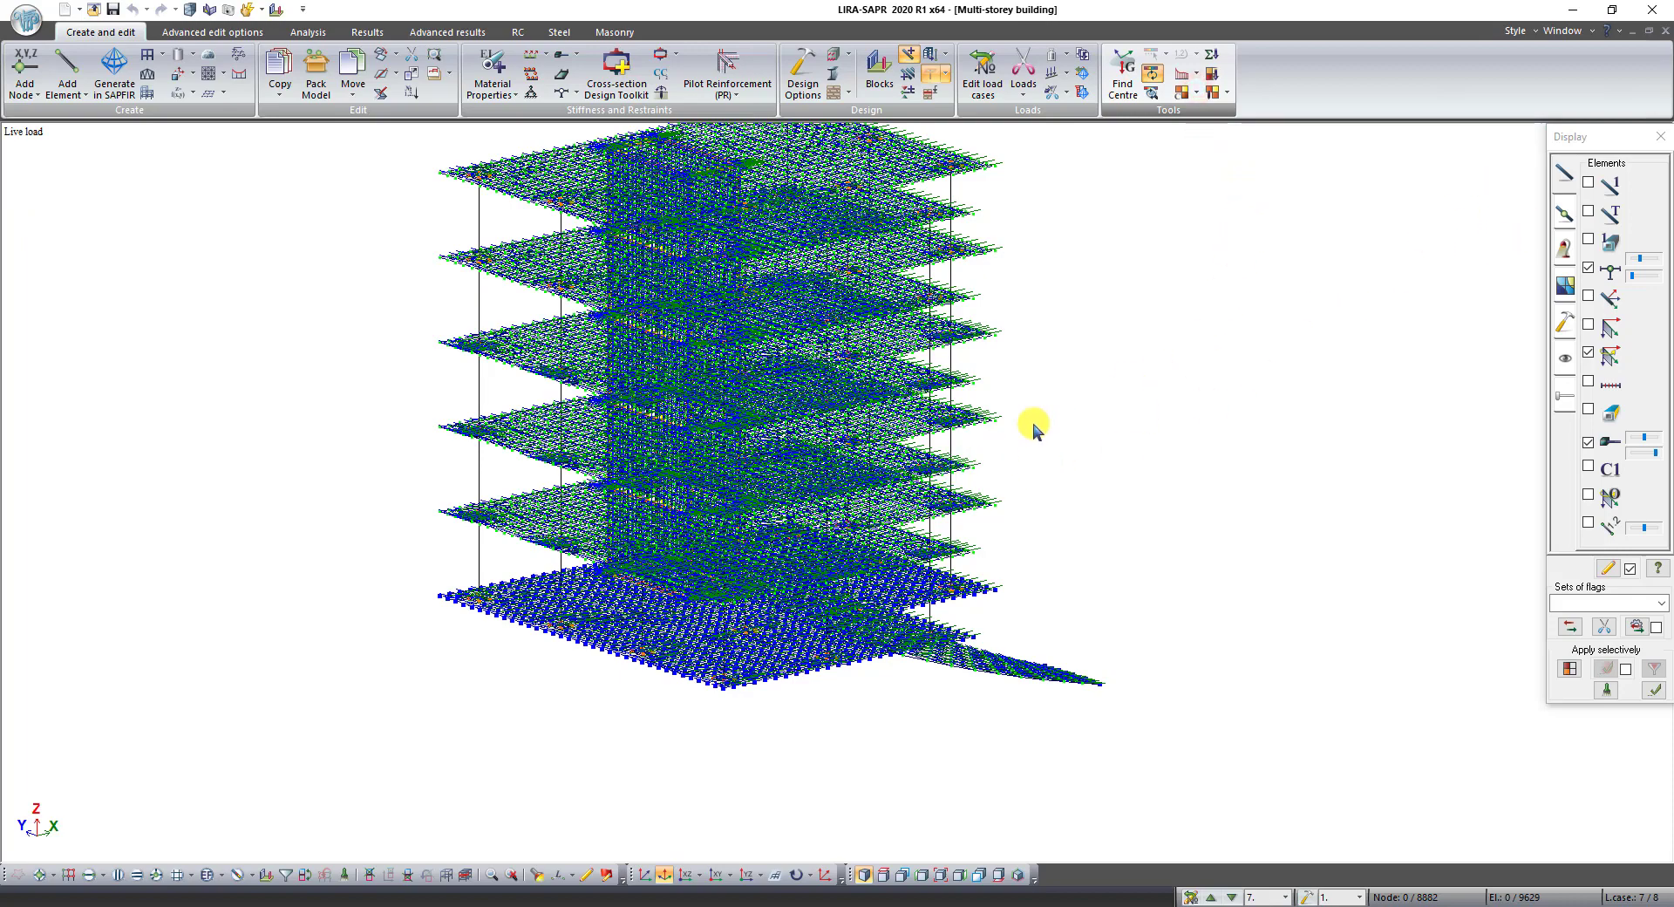
click(308, 37)
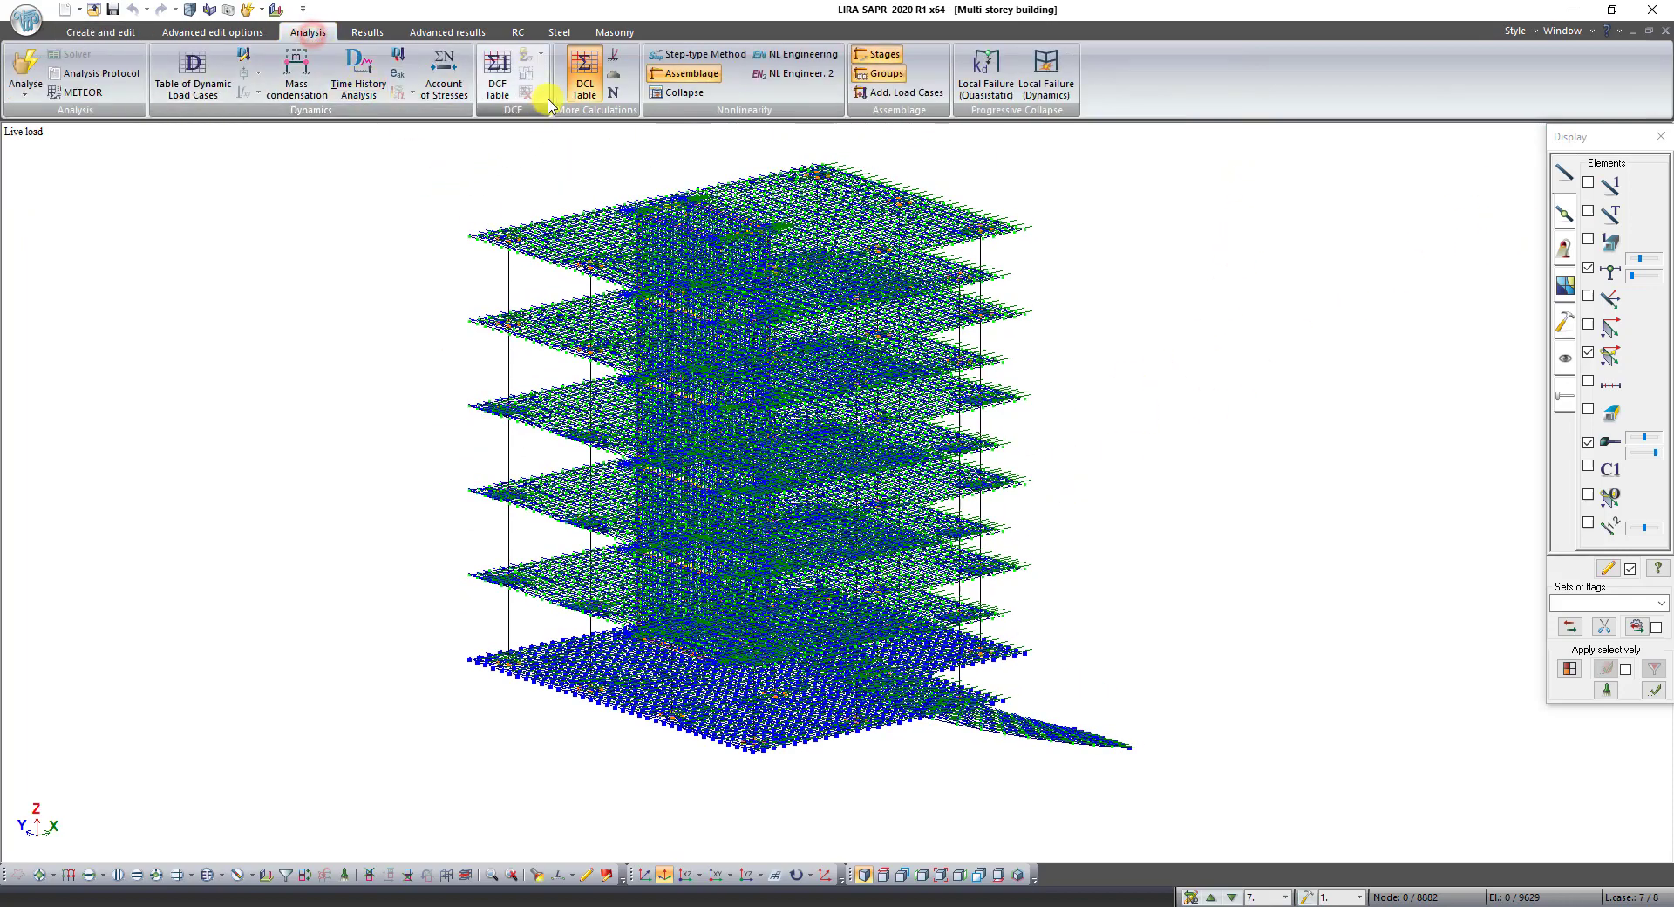
click(590, 85)
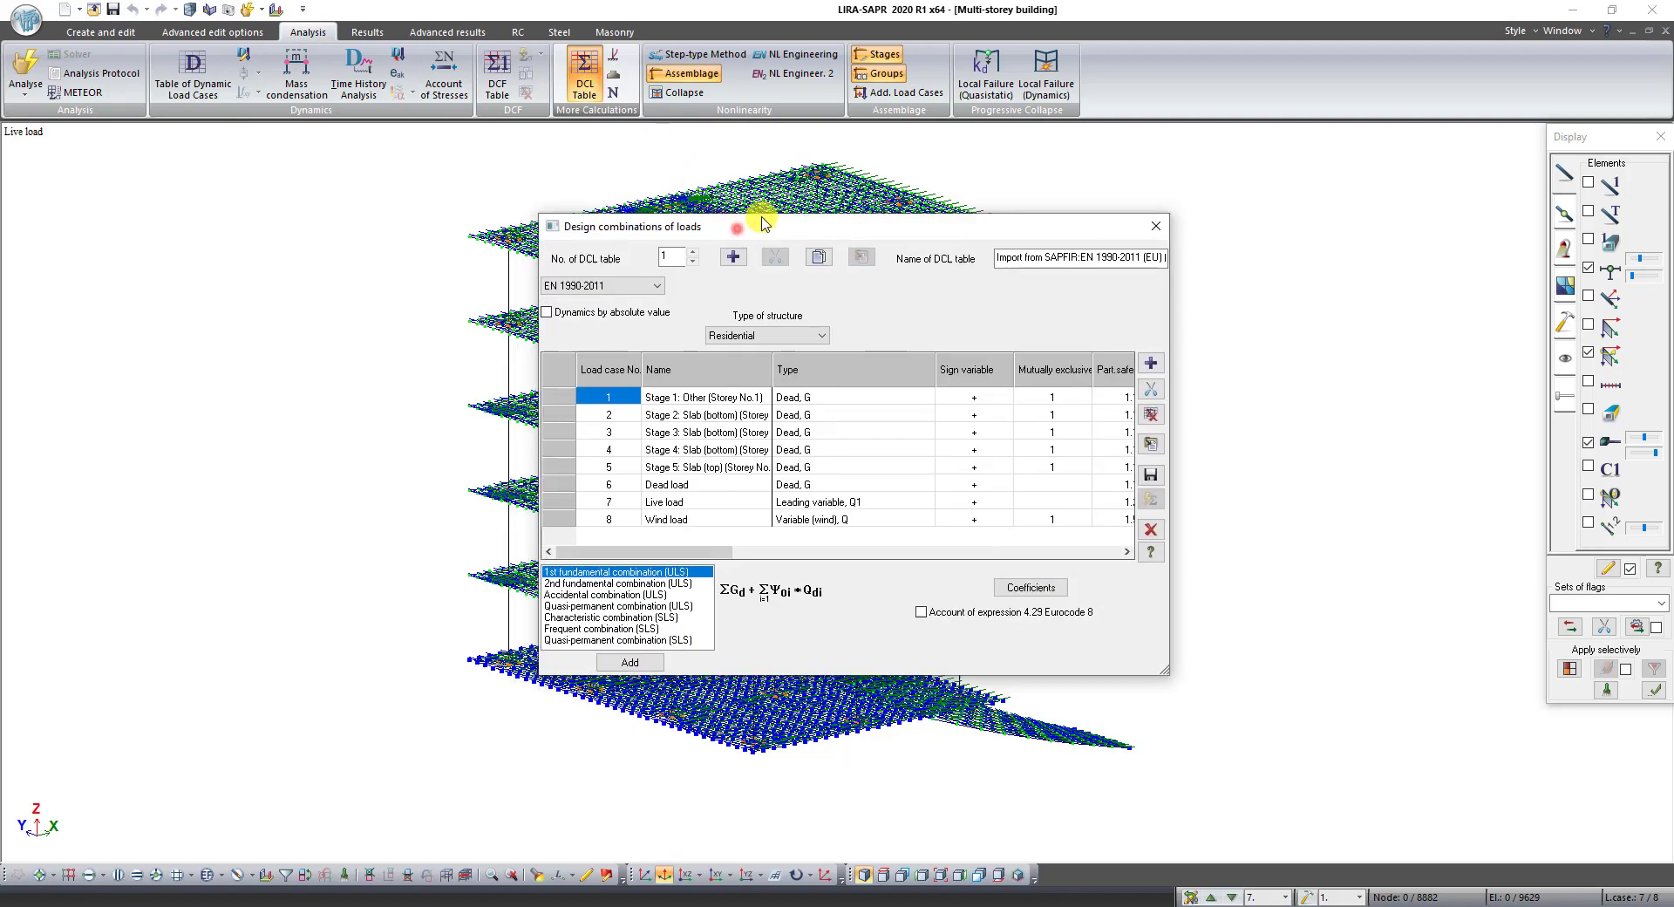
drag(732, 230, 468, 175)
drag(863, 286, 1490, 266)
drag(1218, 504, 1292, 502)
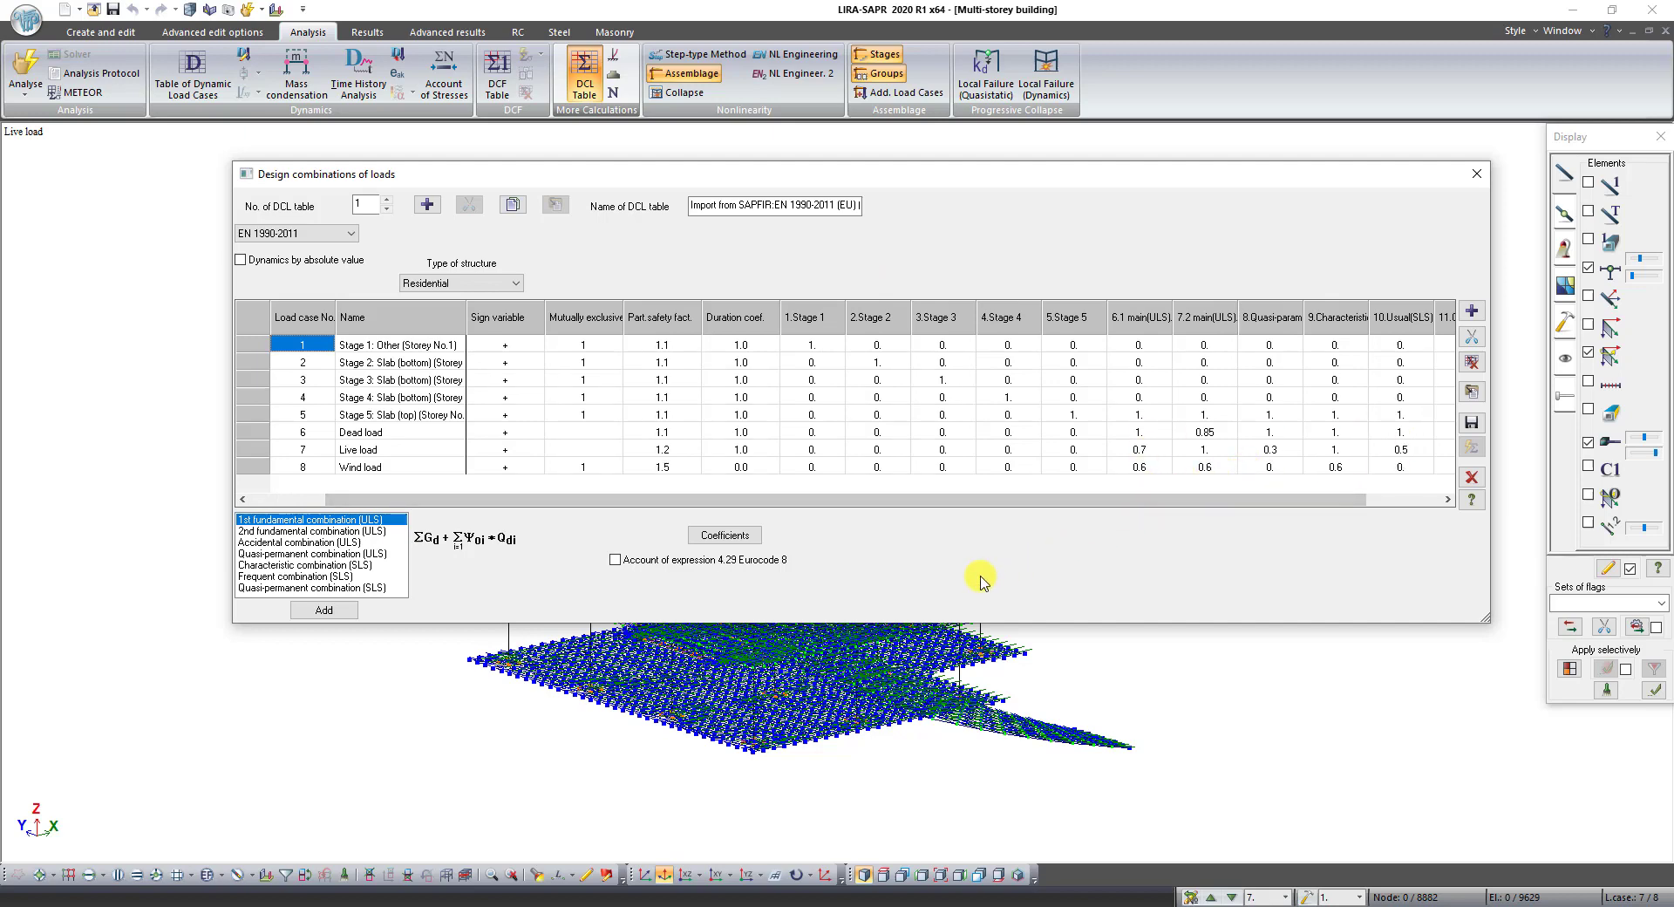
click(1476, 176)
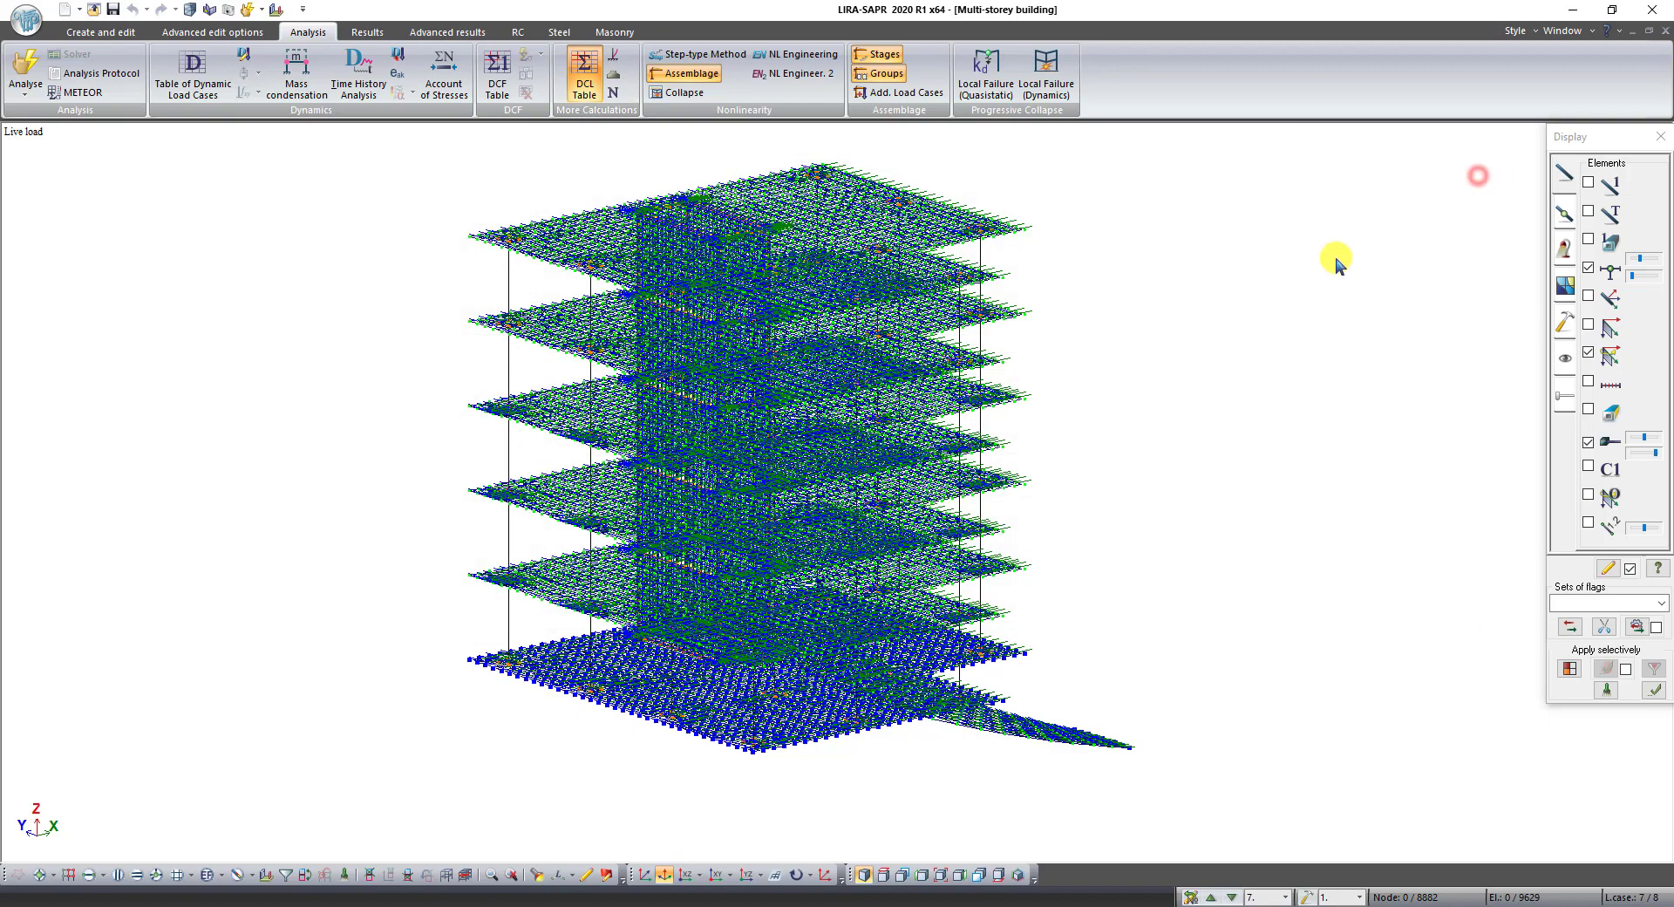
Hide the element markings and run the structural analysis of the building
click(1588, 352)
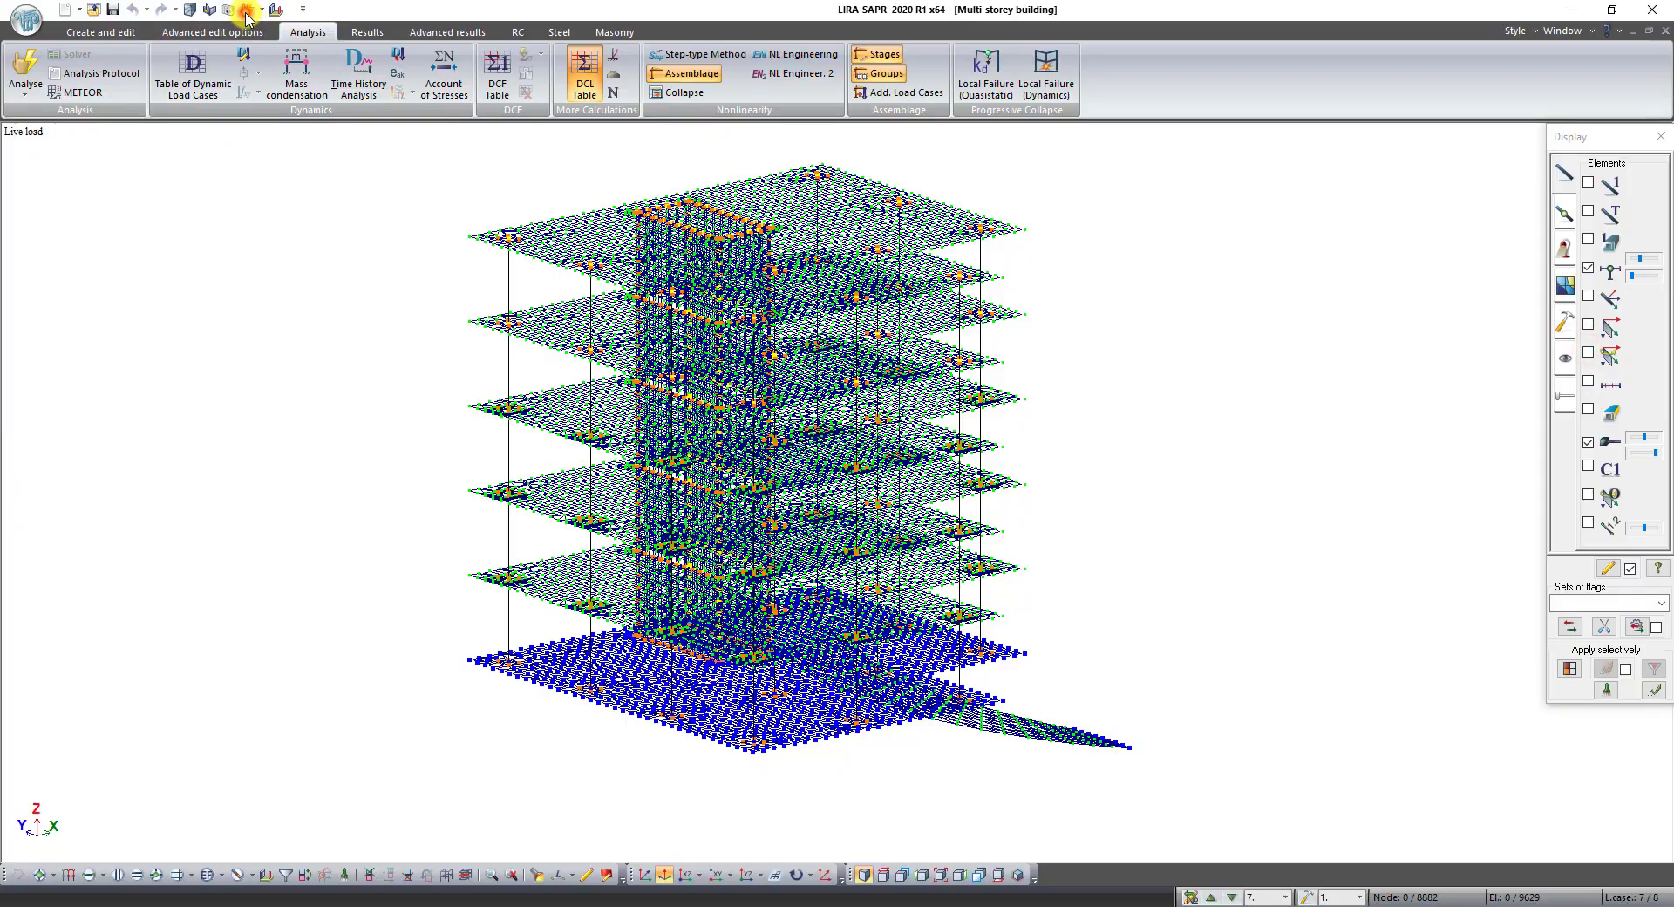
click(248, 17)
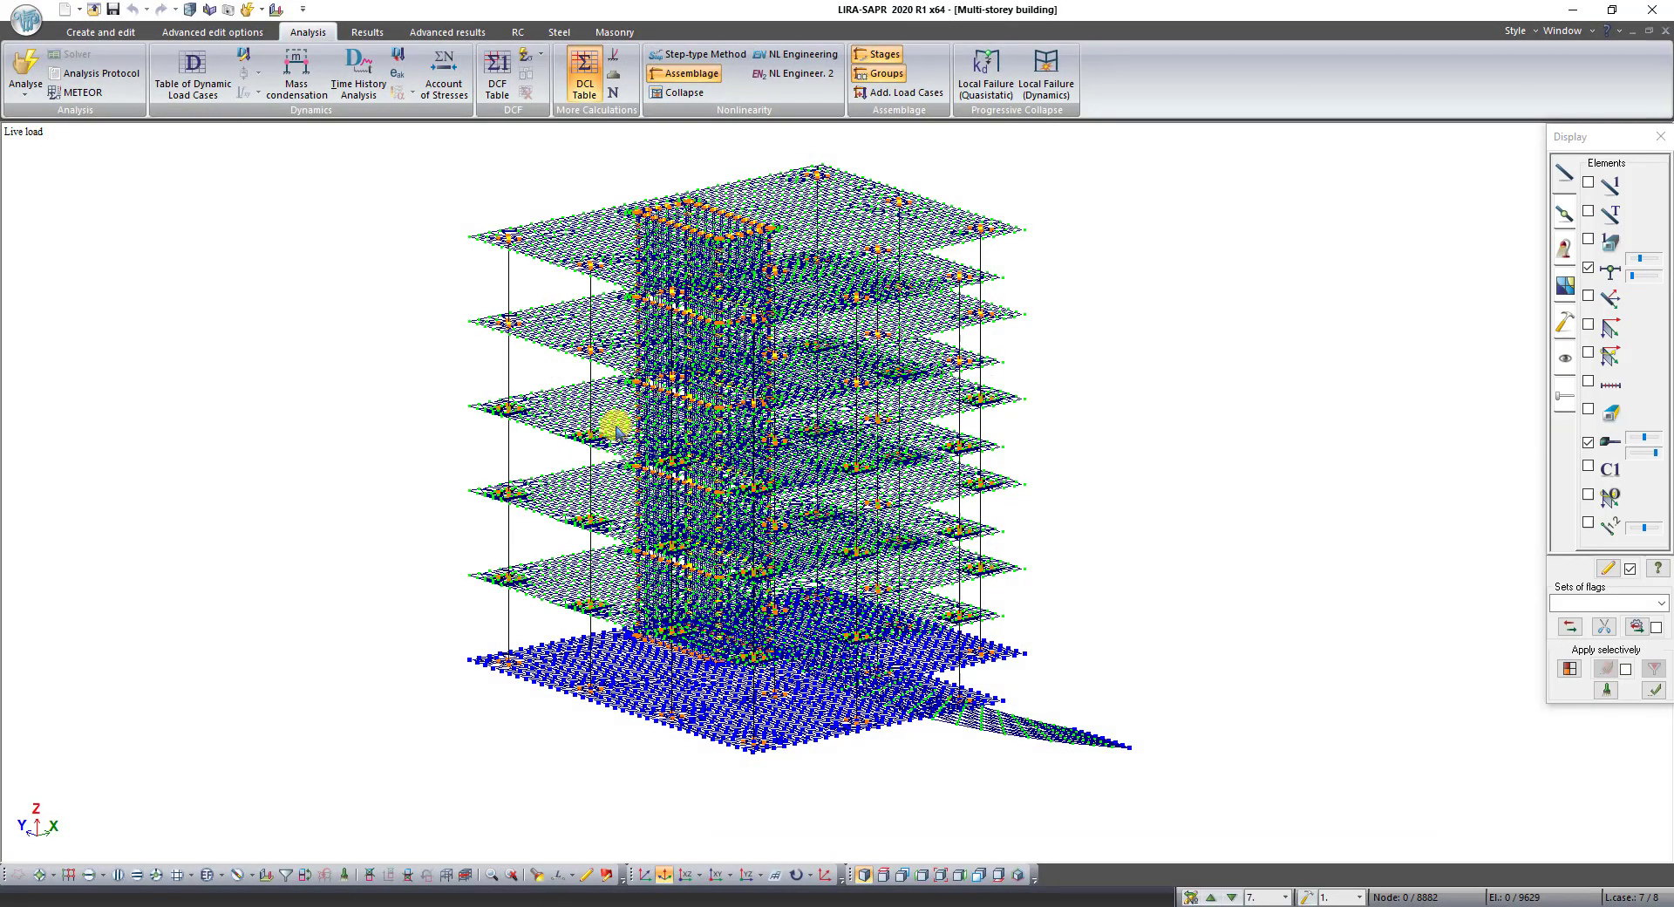
Cycle through the displacement and rotation mosaics, including Z, Y, UY and UZ
click(370, 33)
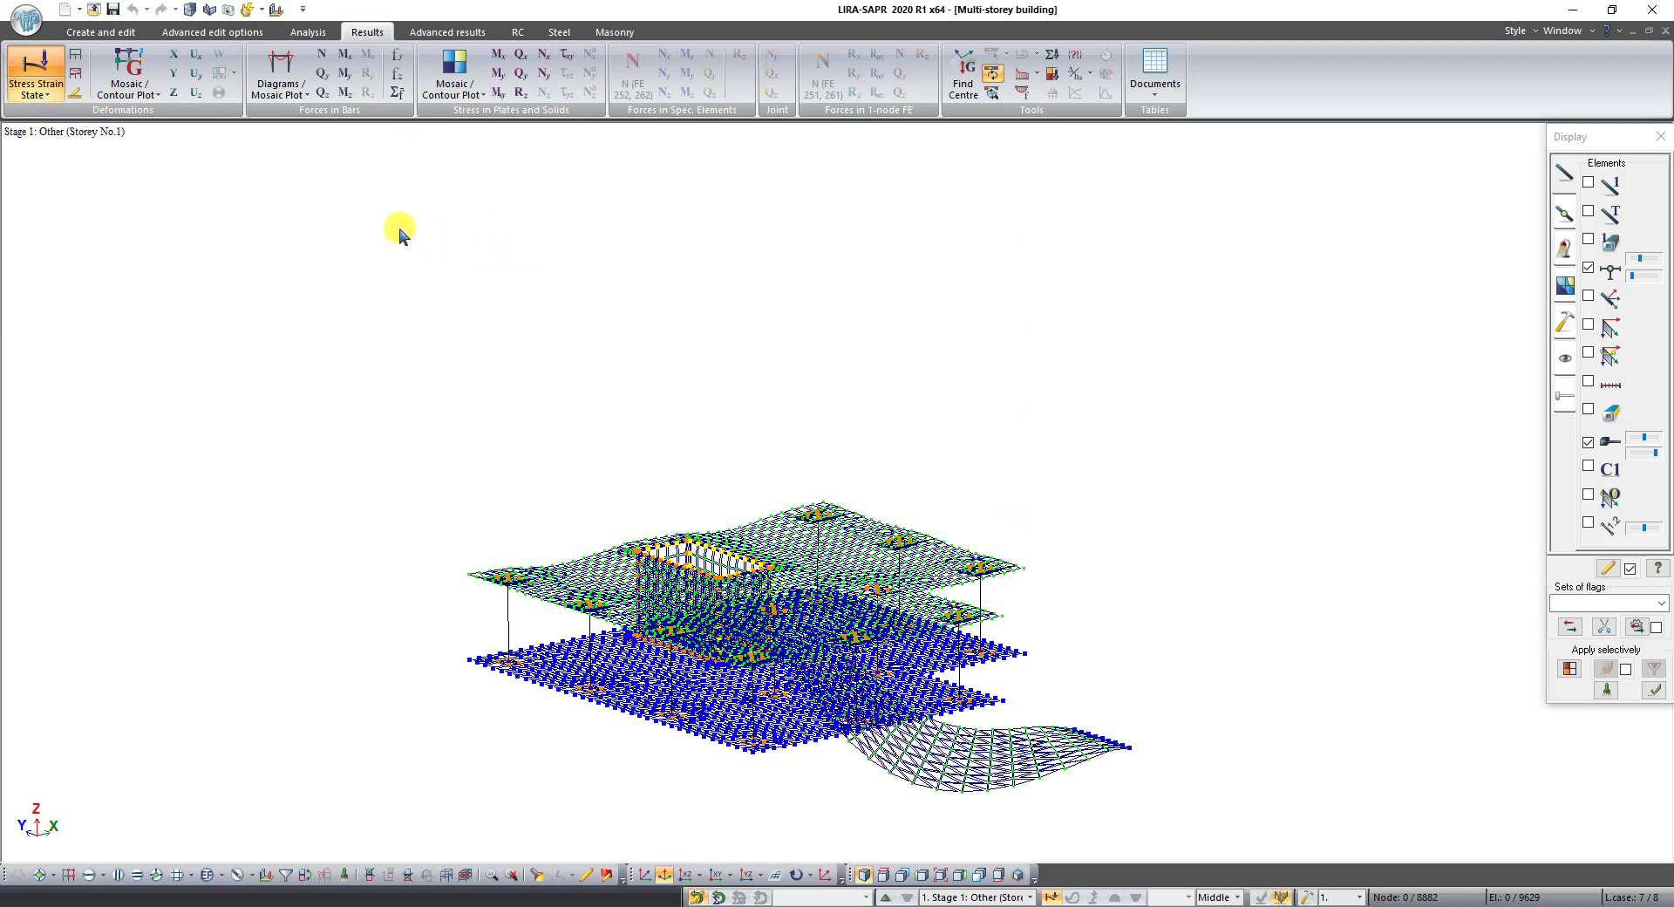
click(175, 87)
click(178, 76)
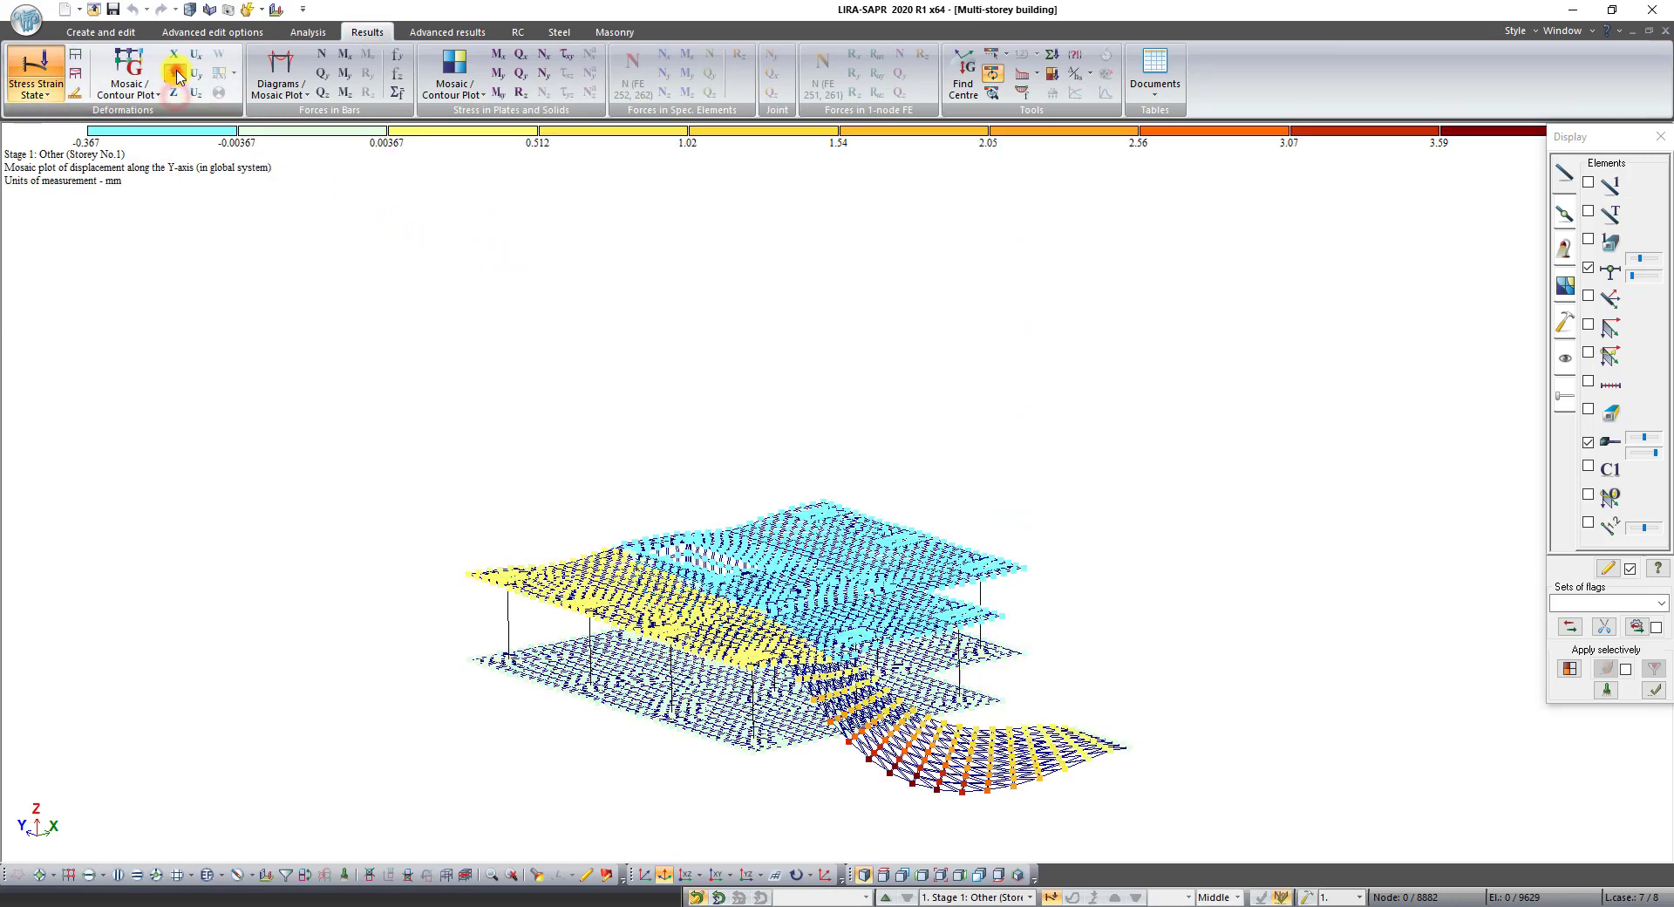
click(173, 54)
click(196, 54)
click(197, 73)
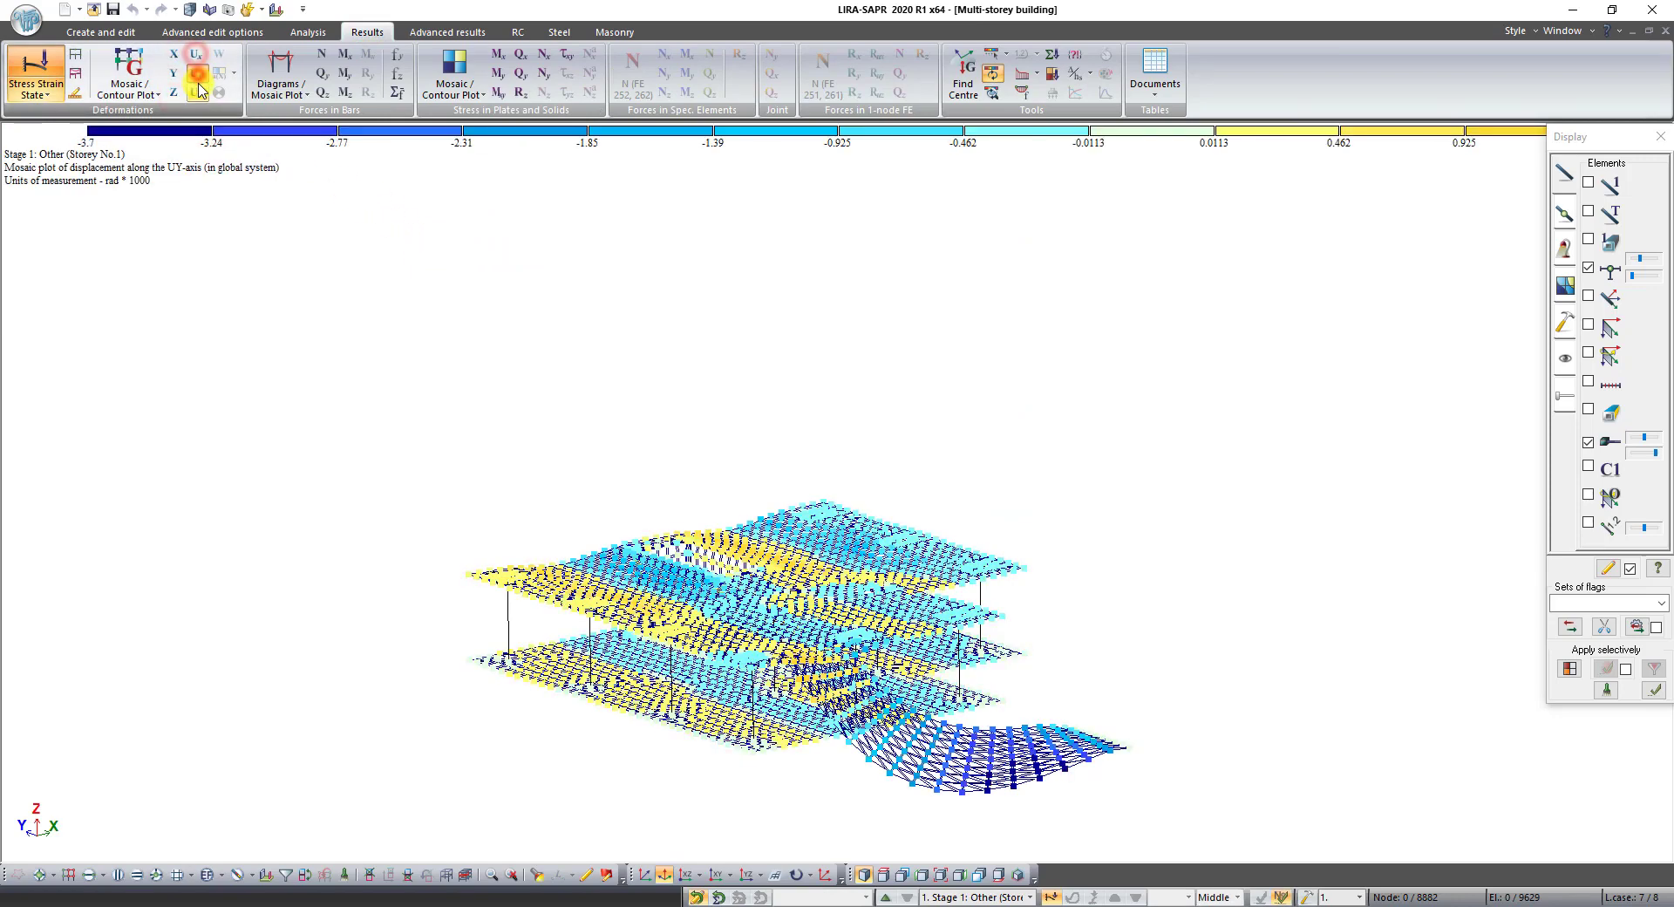
click(197, 91)
Select load case Stage 5 and show the N, Qy and bending moment diagrams in bars
click(1029, 897)
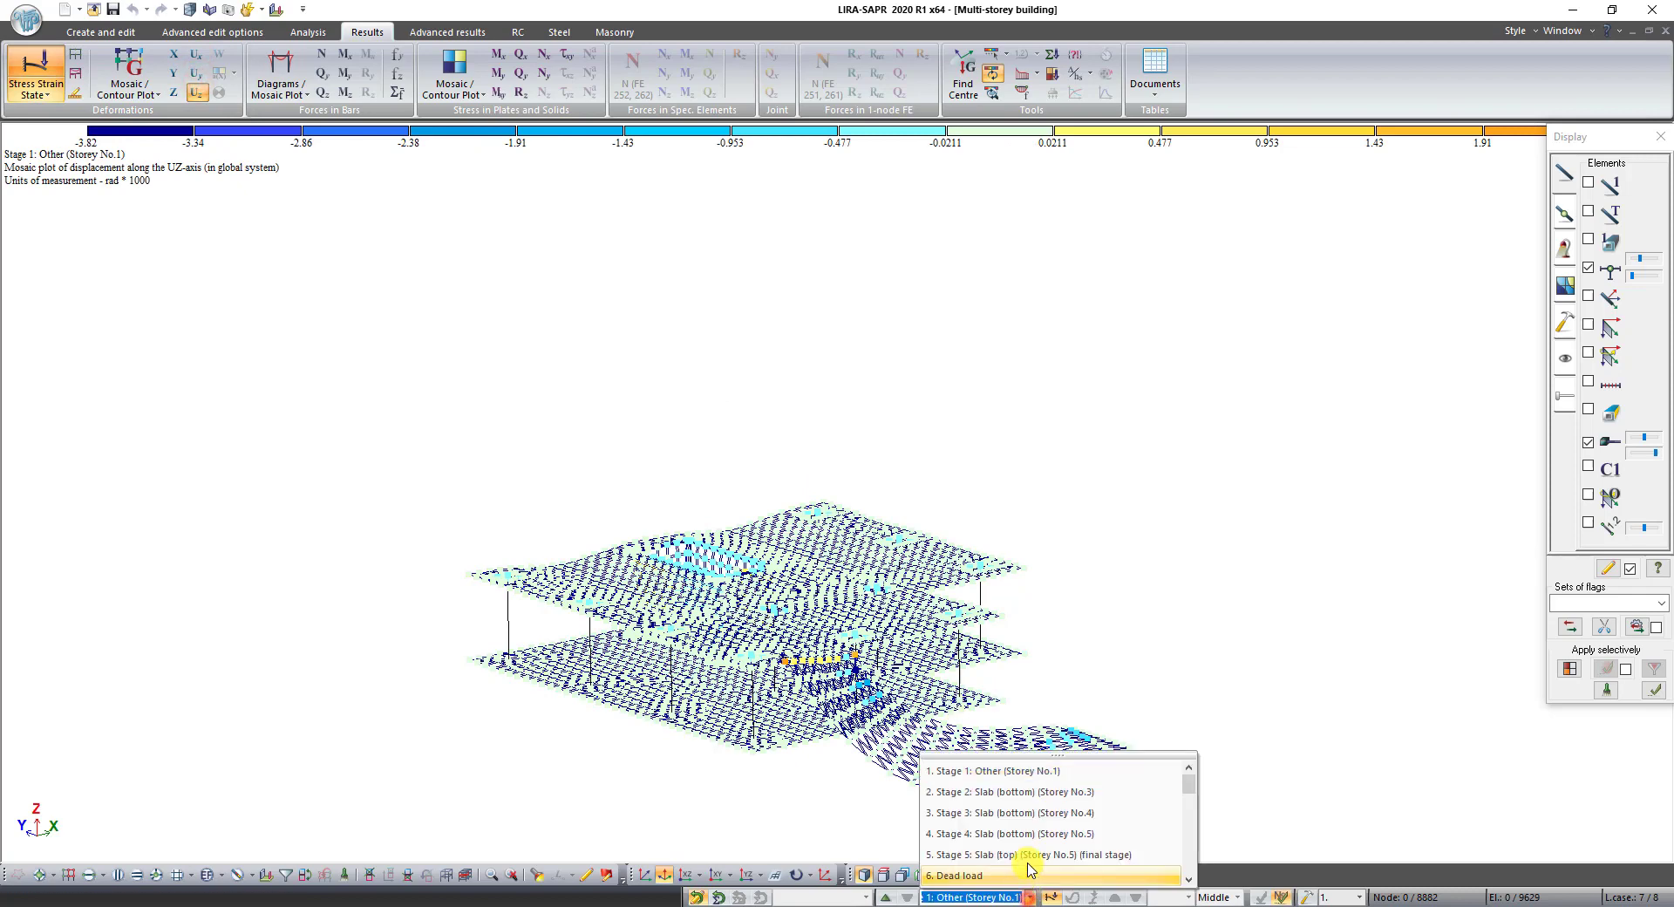
click(1022, 852)
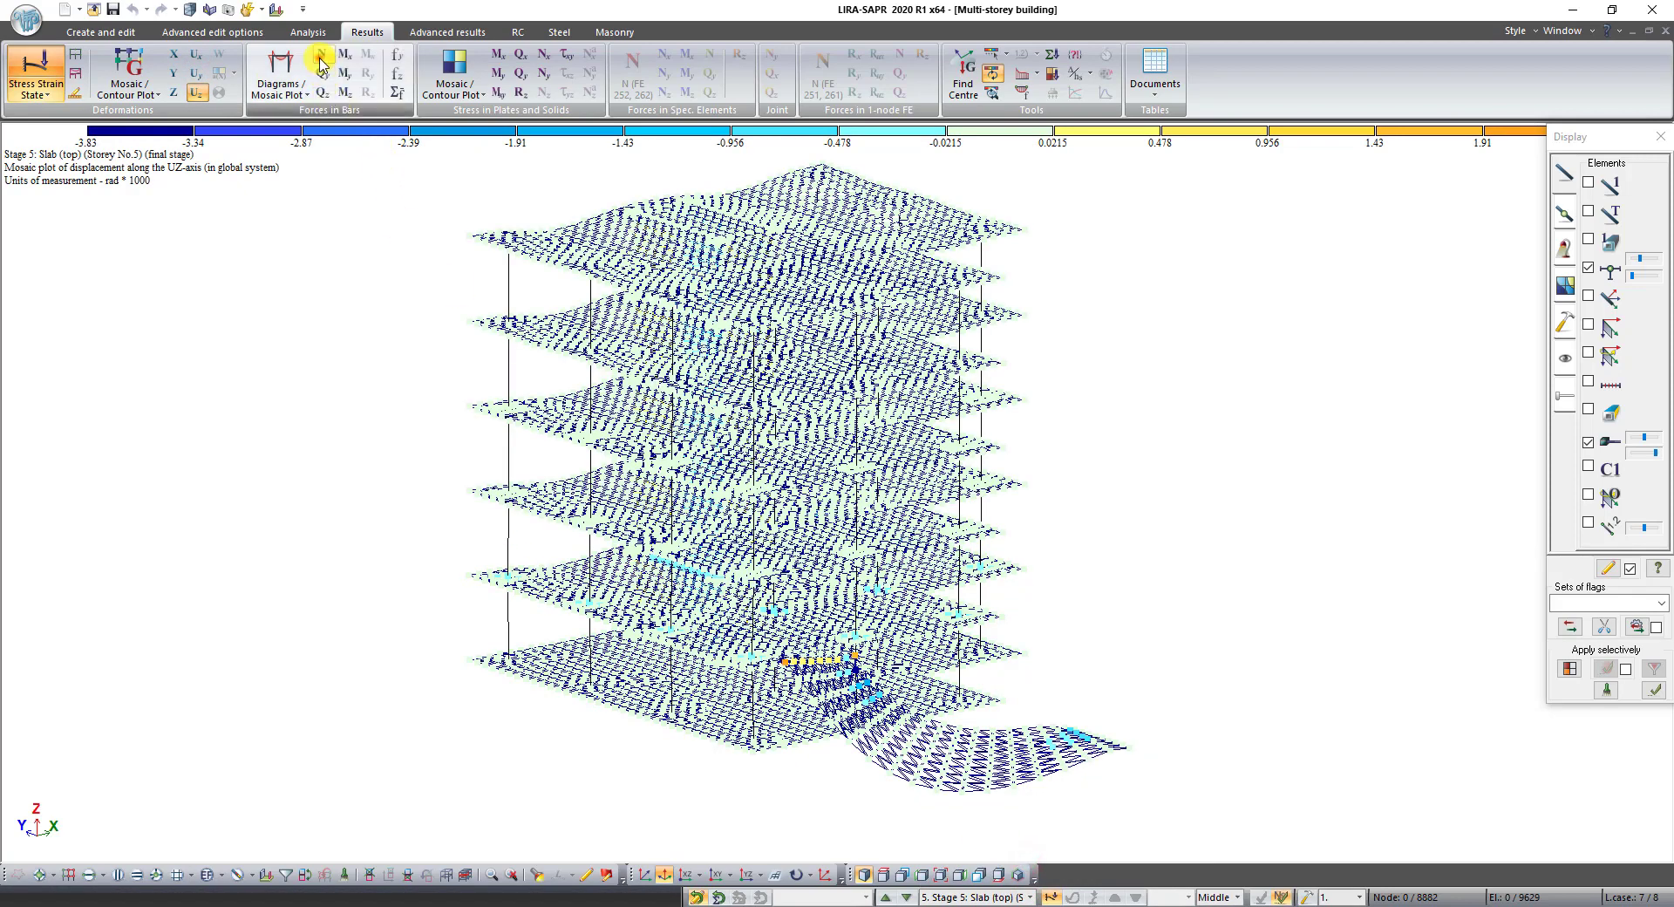
click(320, 58)
click(321, 75)
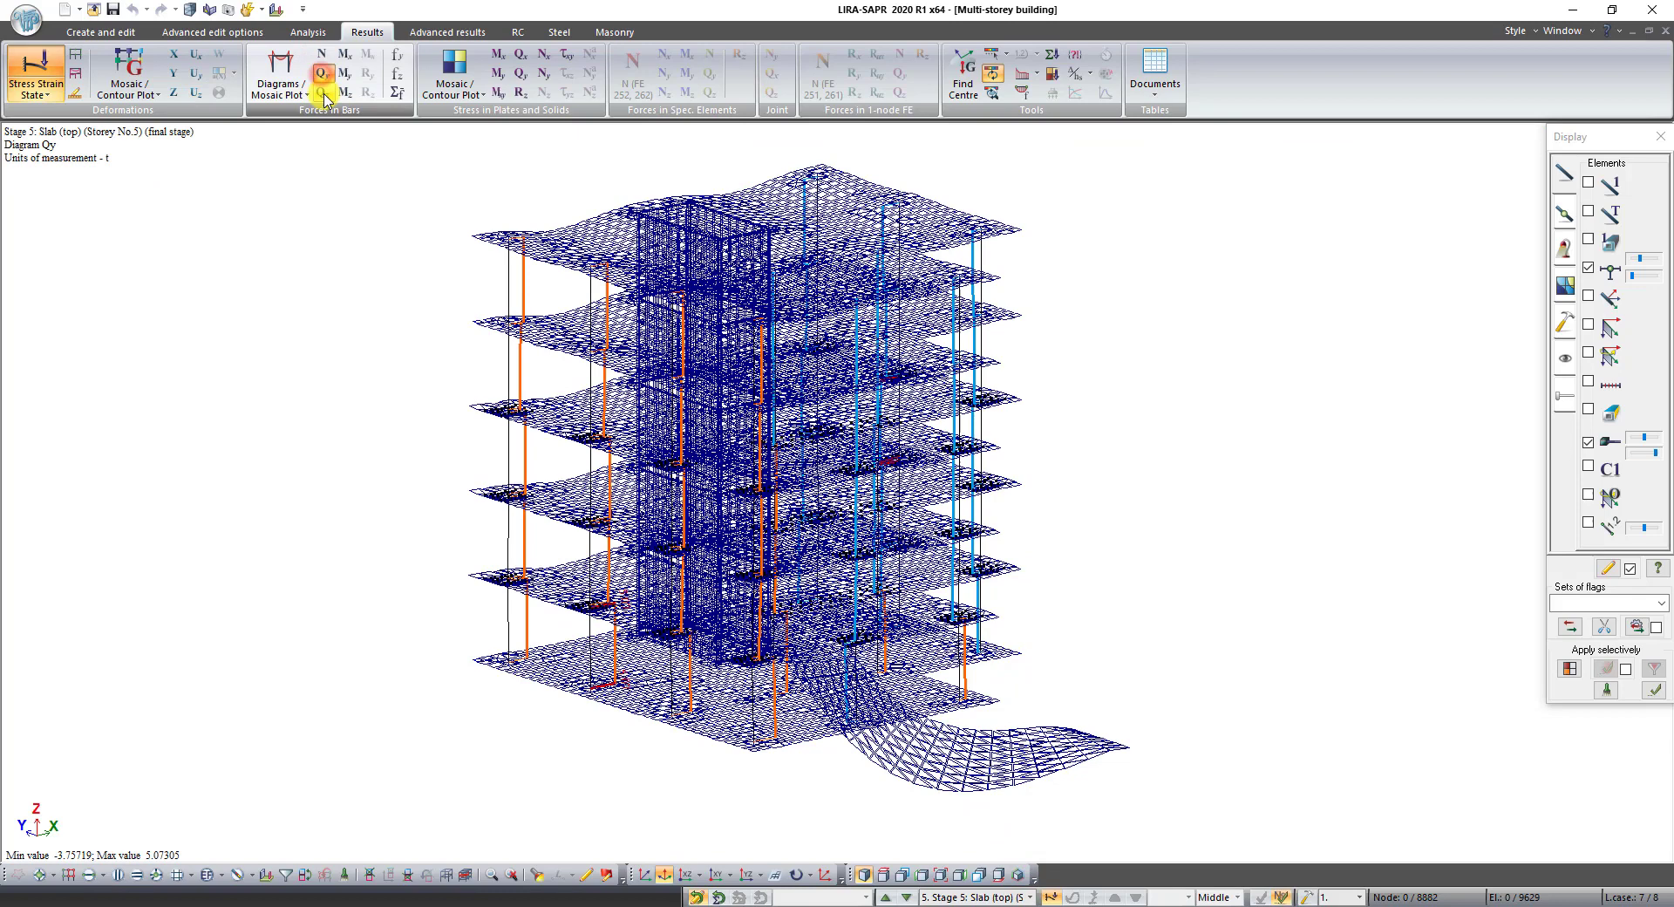
click(345, 93)
click(345, 55)
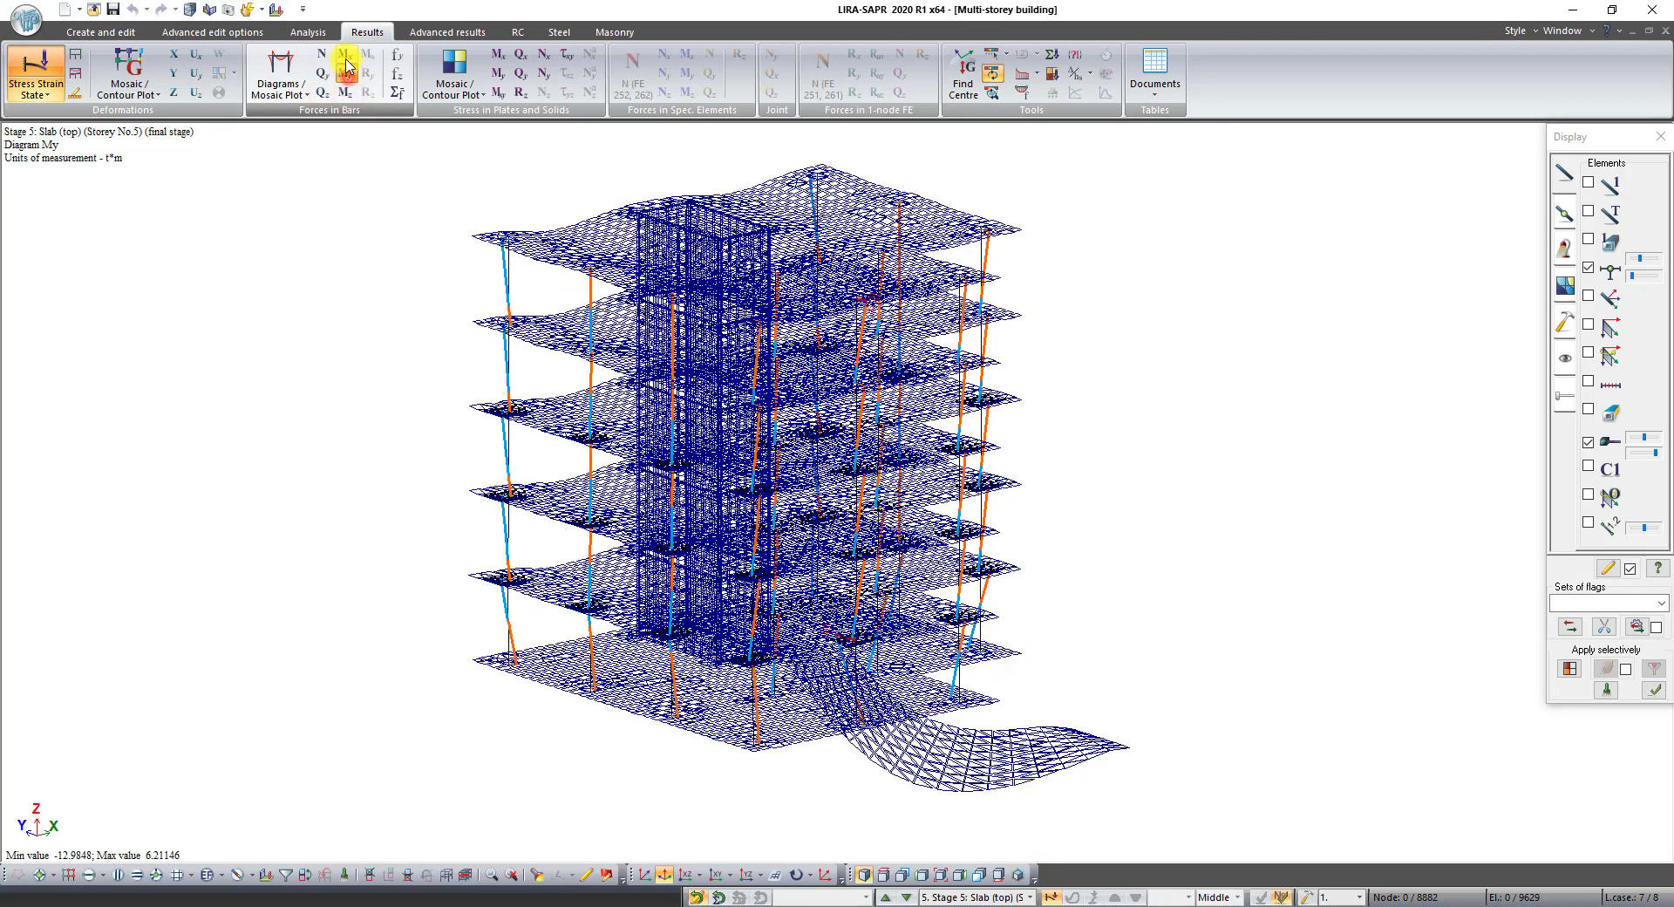
Show the Mx, My, Mxy, Qy and Qx slab stress mosaics, then clear the plot
click(509, 59)
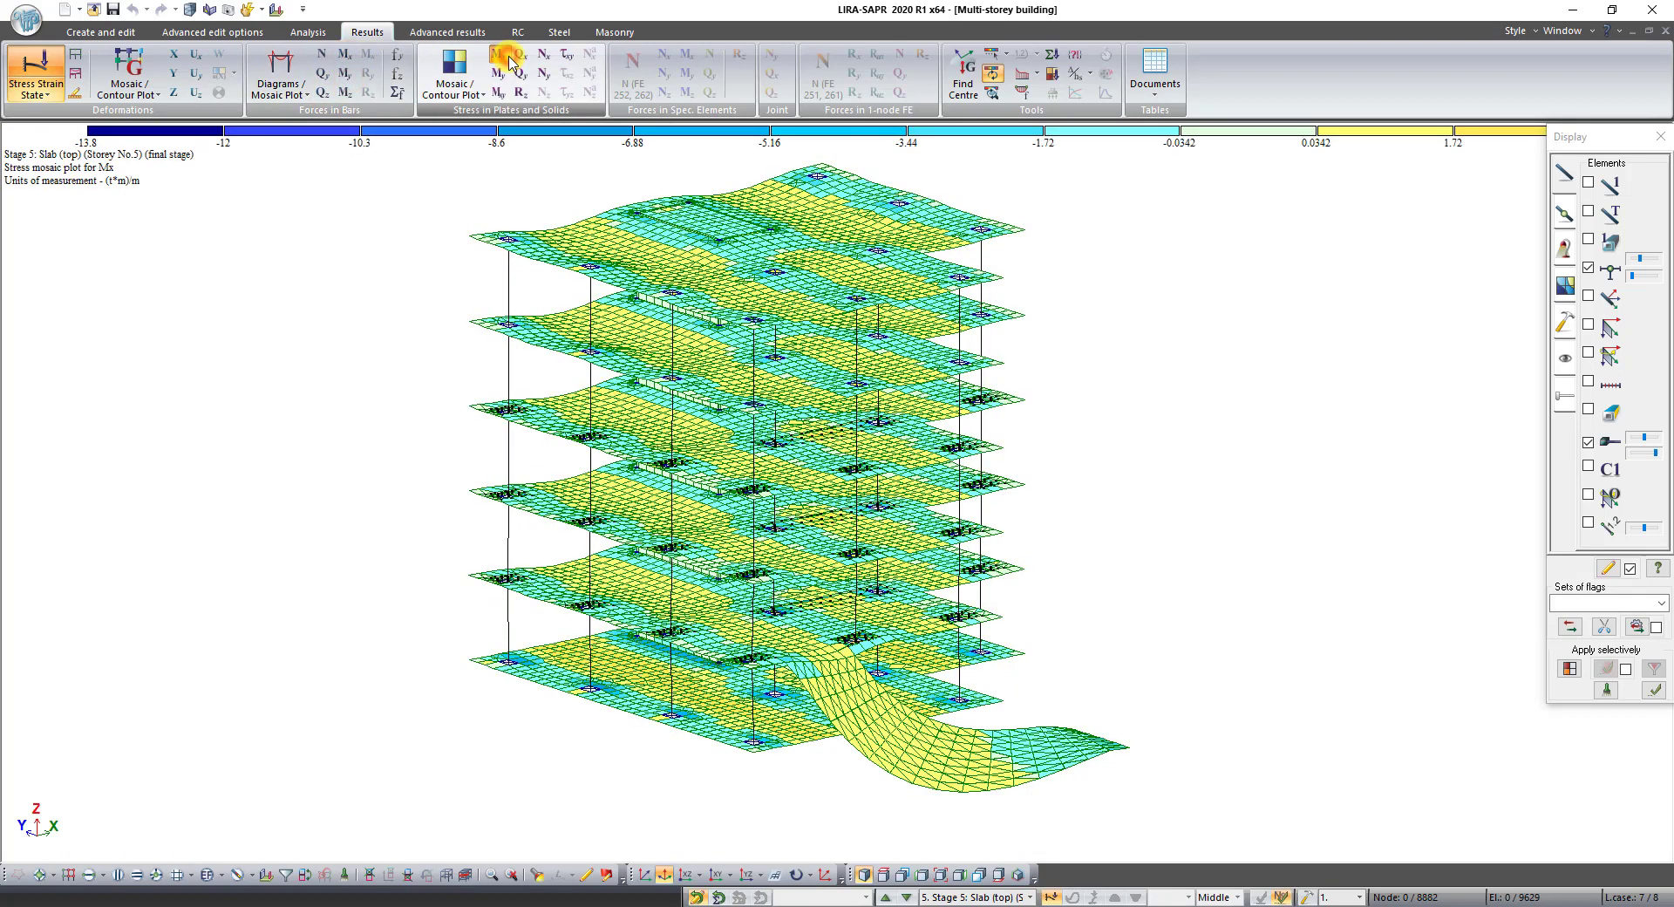
click(509, 74)
click(498, 93)
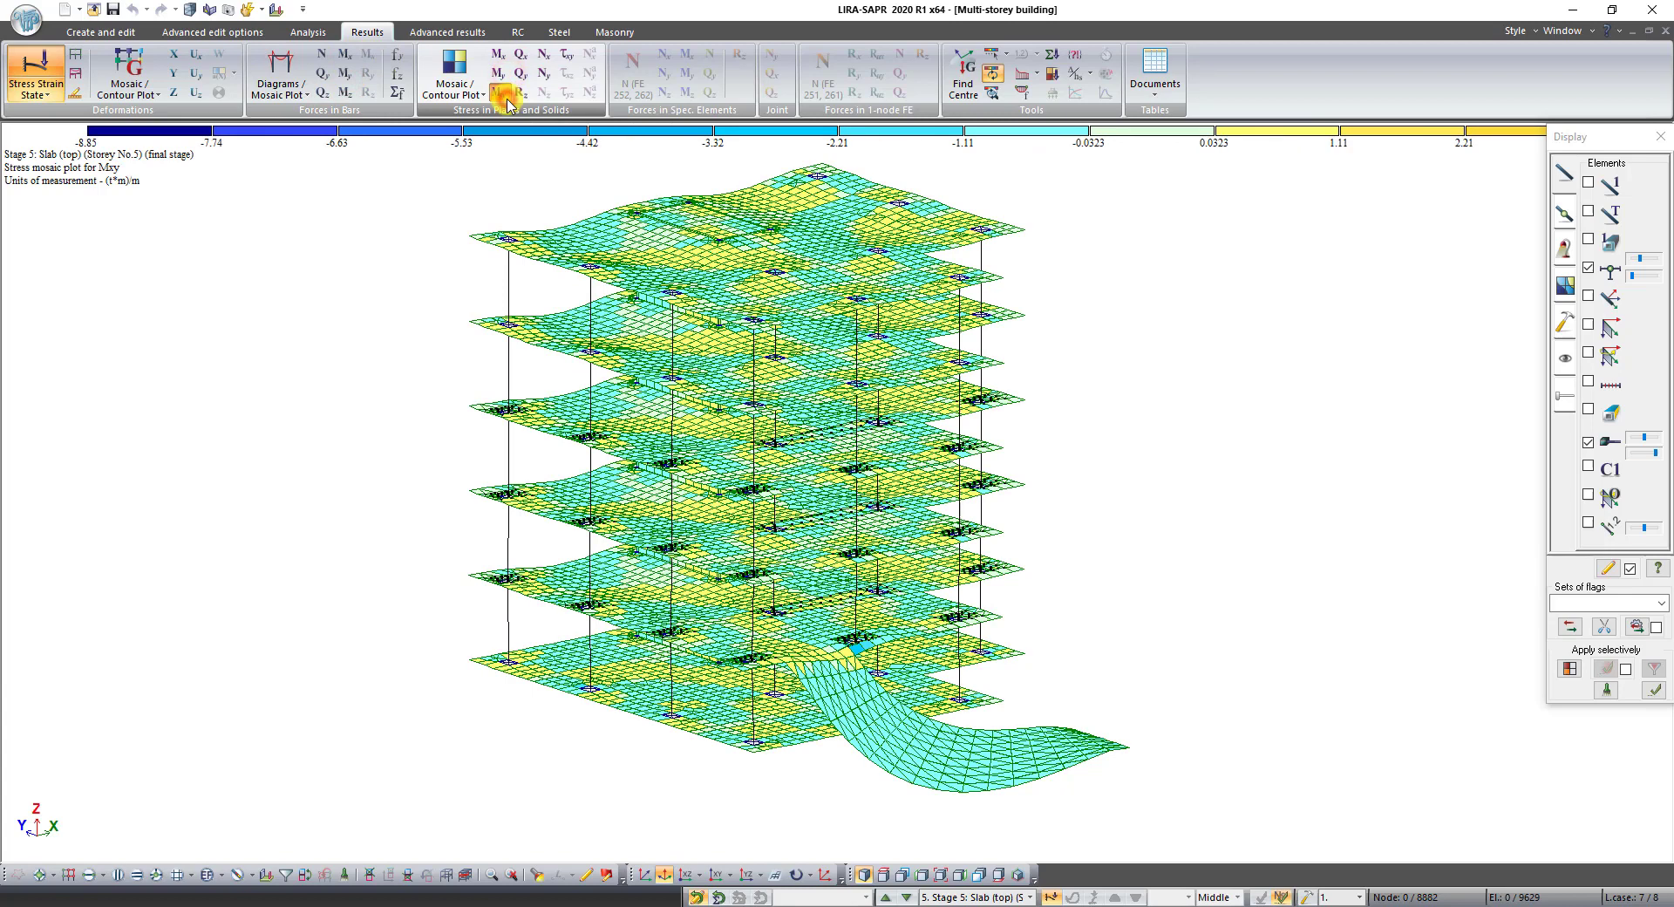
click(521, 74)
click(521, 55)
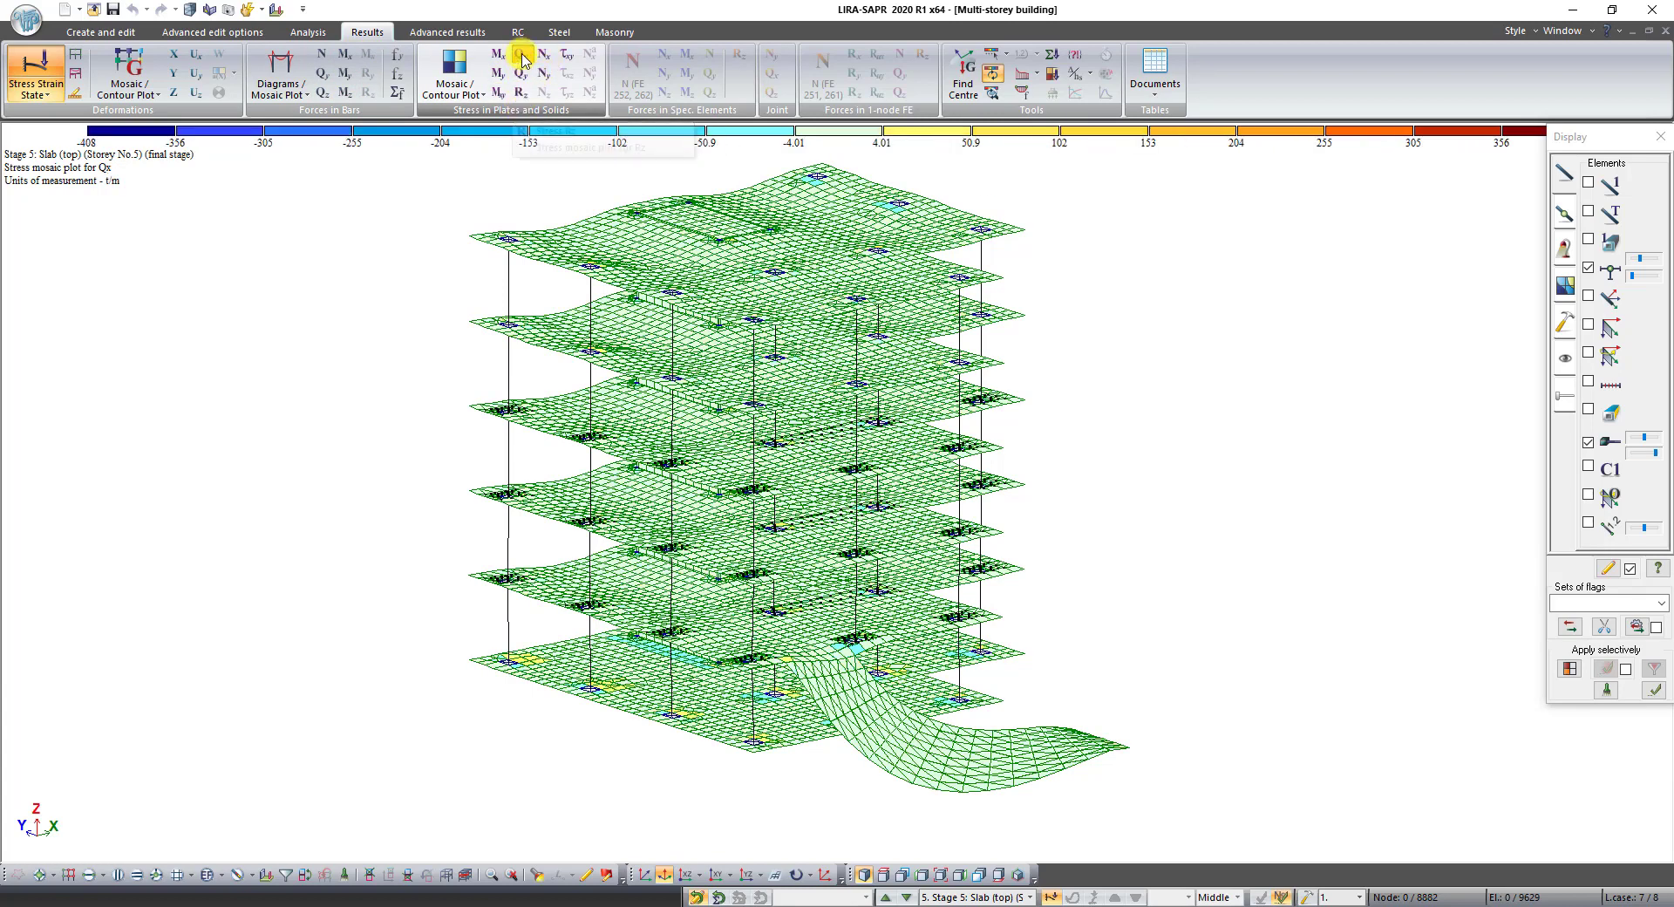
click(546, 61)
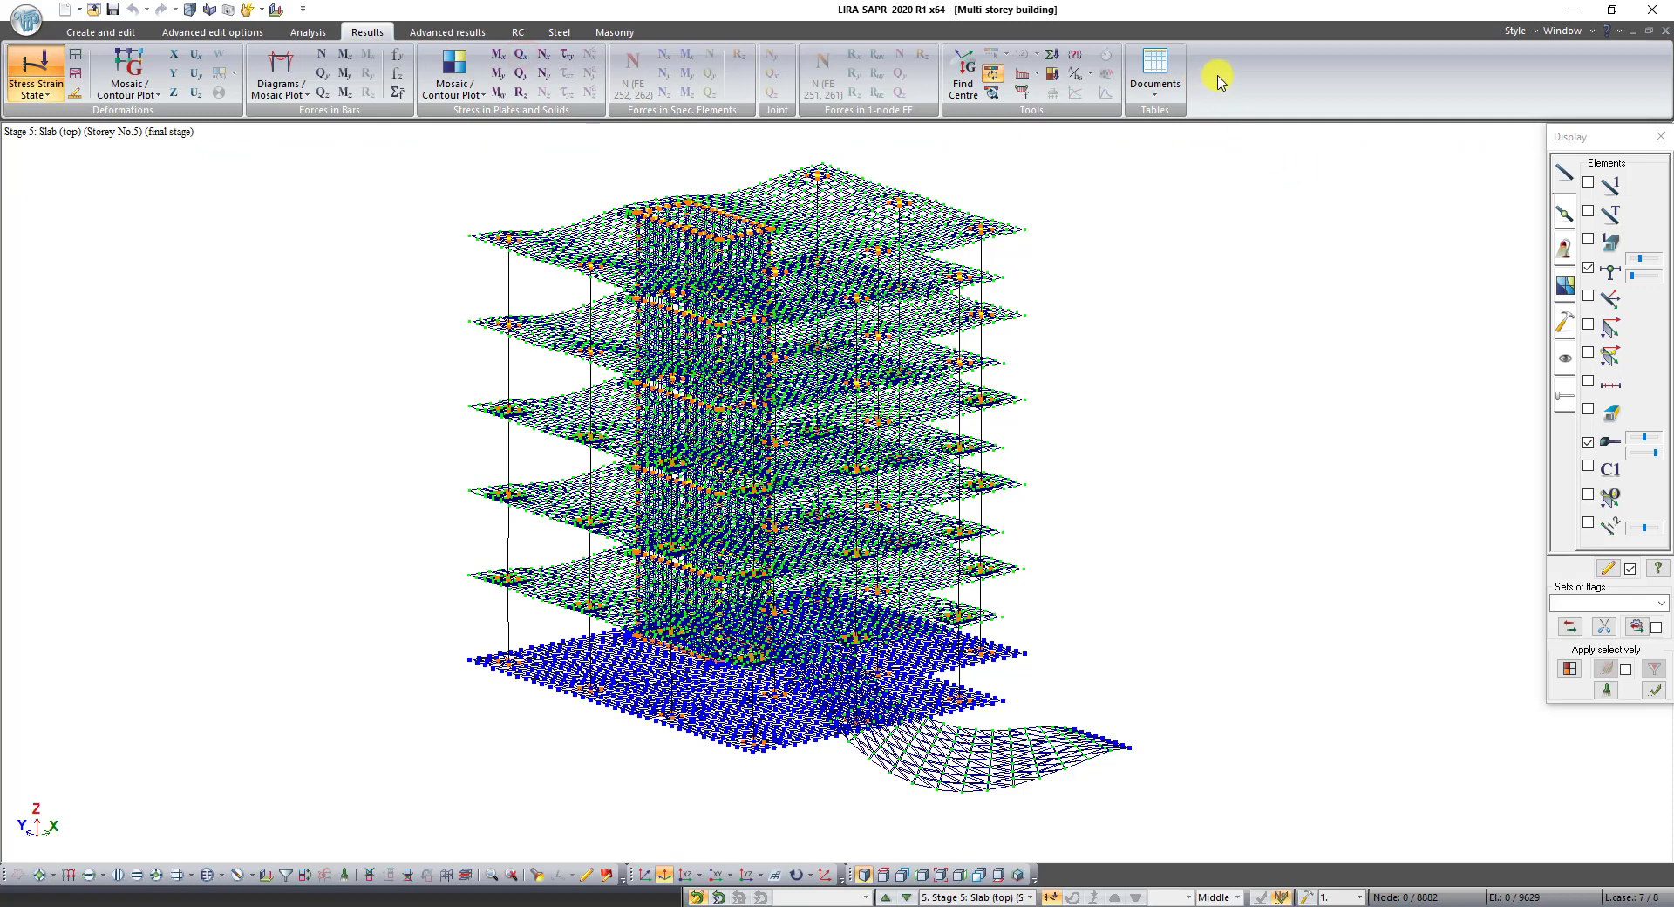
Open Standard Tables and browse the input data tables from Elements to Piers
click(1159, 77)
drag(534, 224, 905, 211)
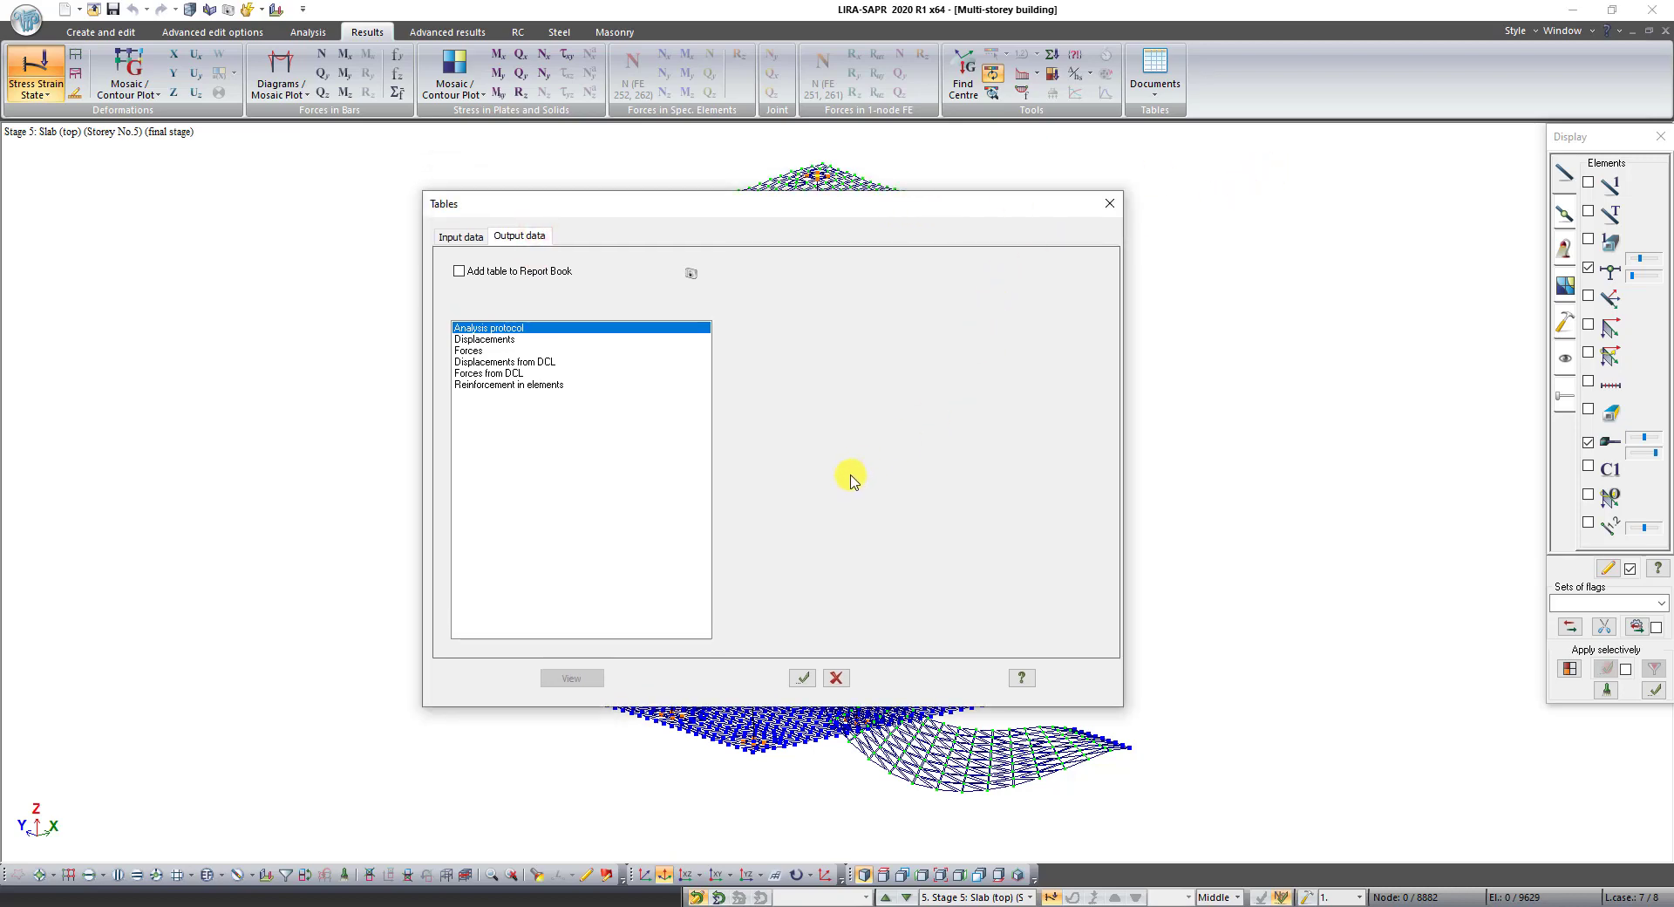
click(459, 240)
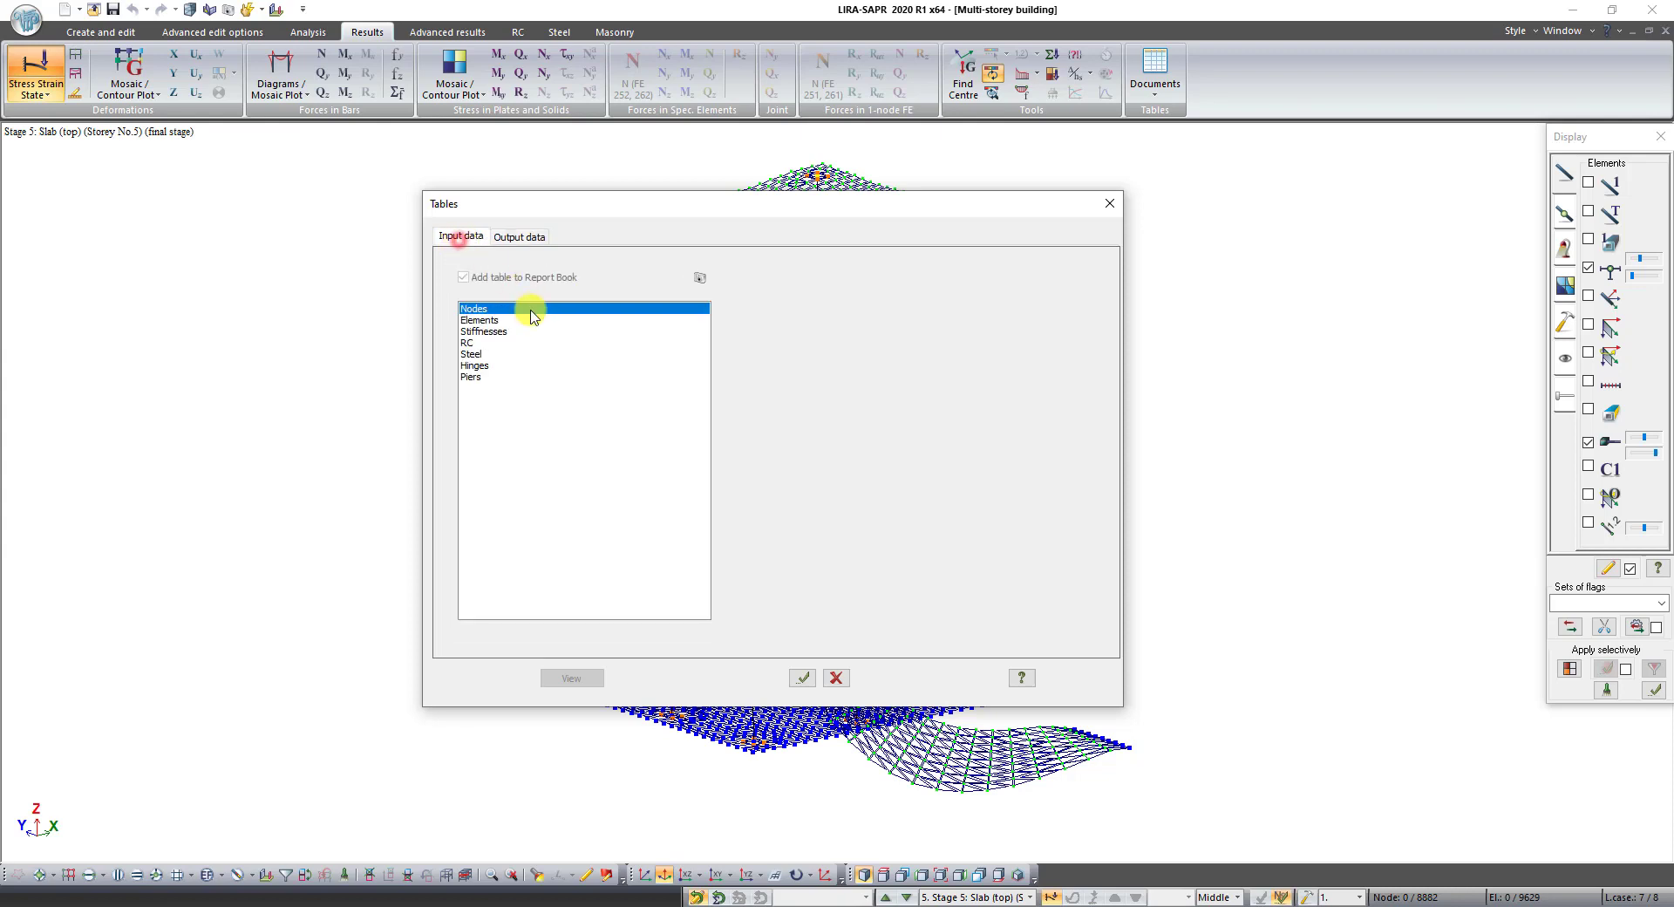
click(488, 321)
click(484, 332)
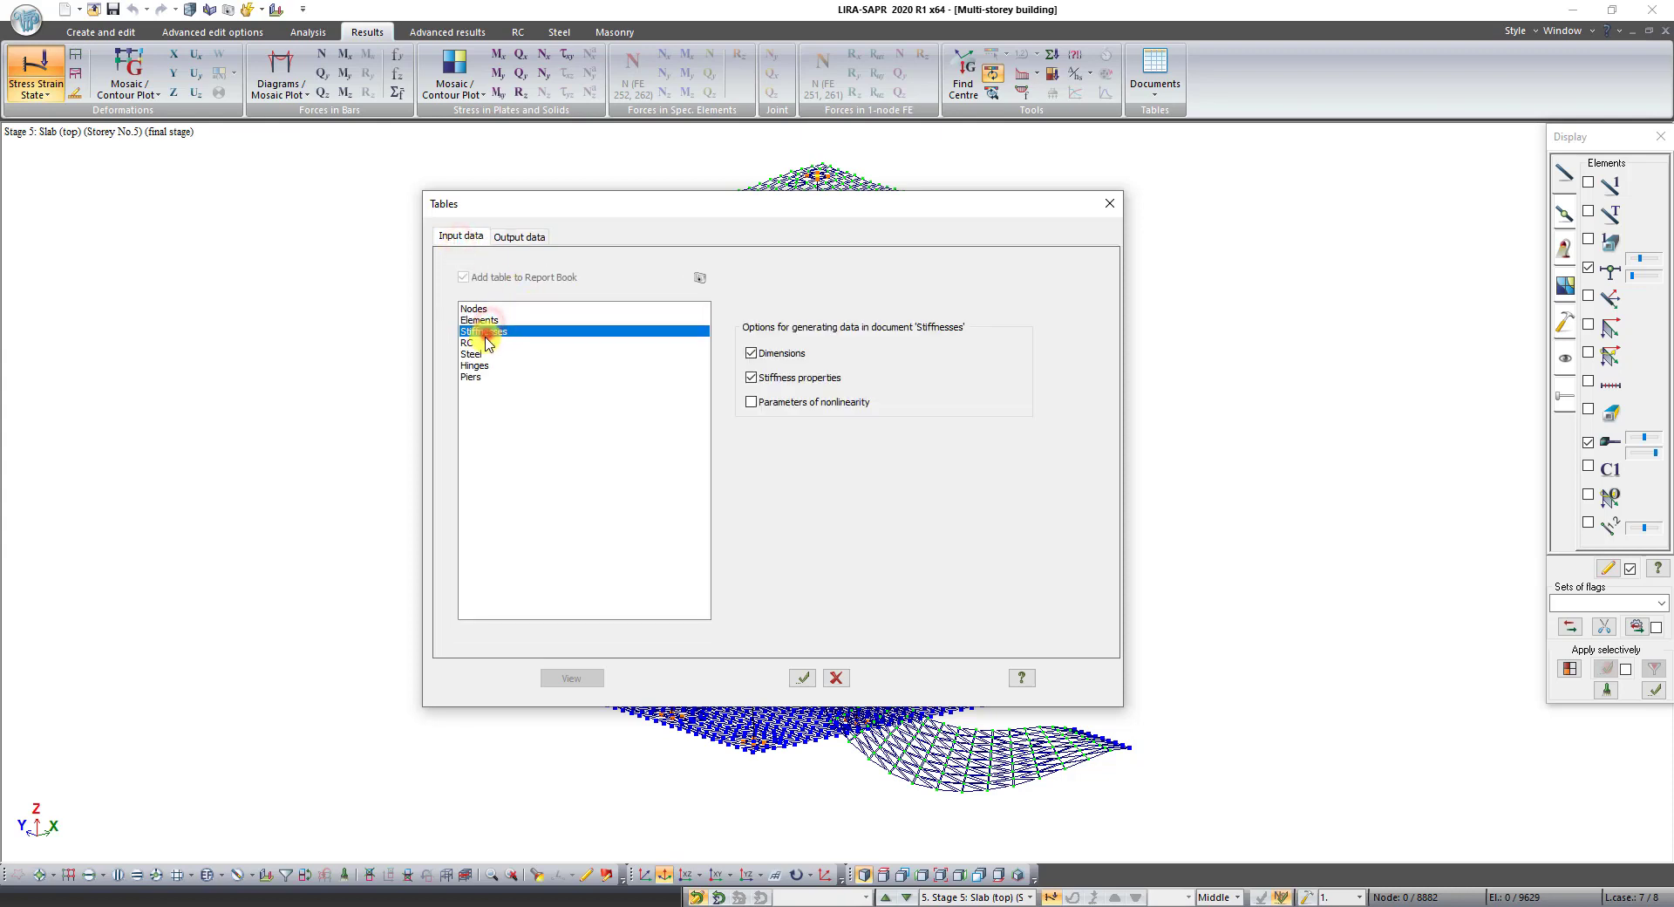
click(481, 344)
click(479, 354)
click(479, 366)
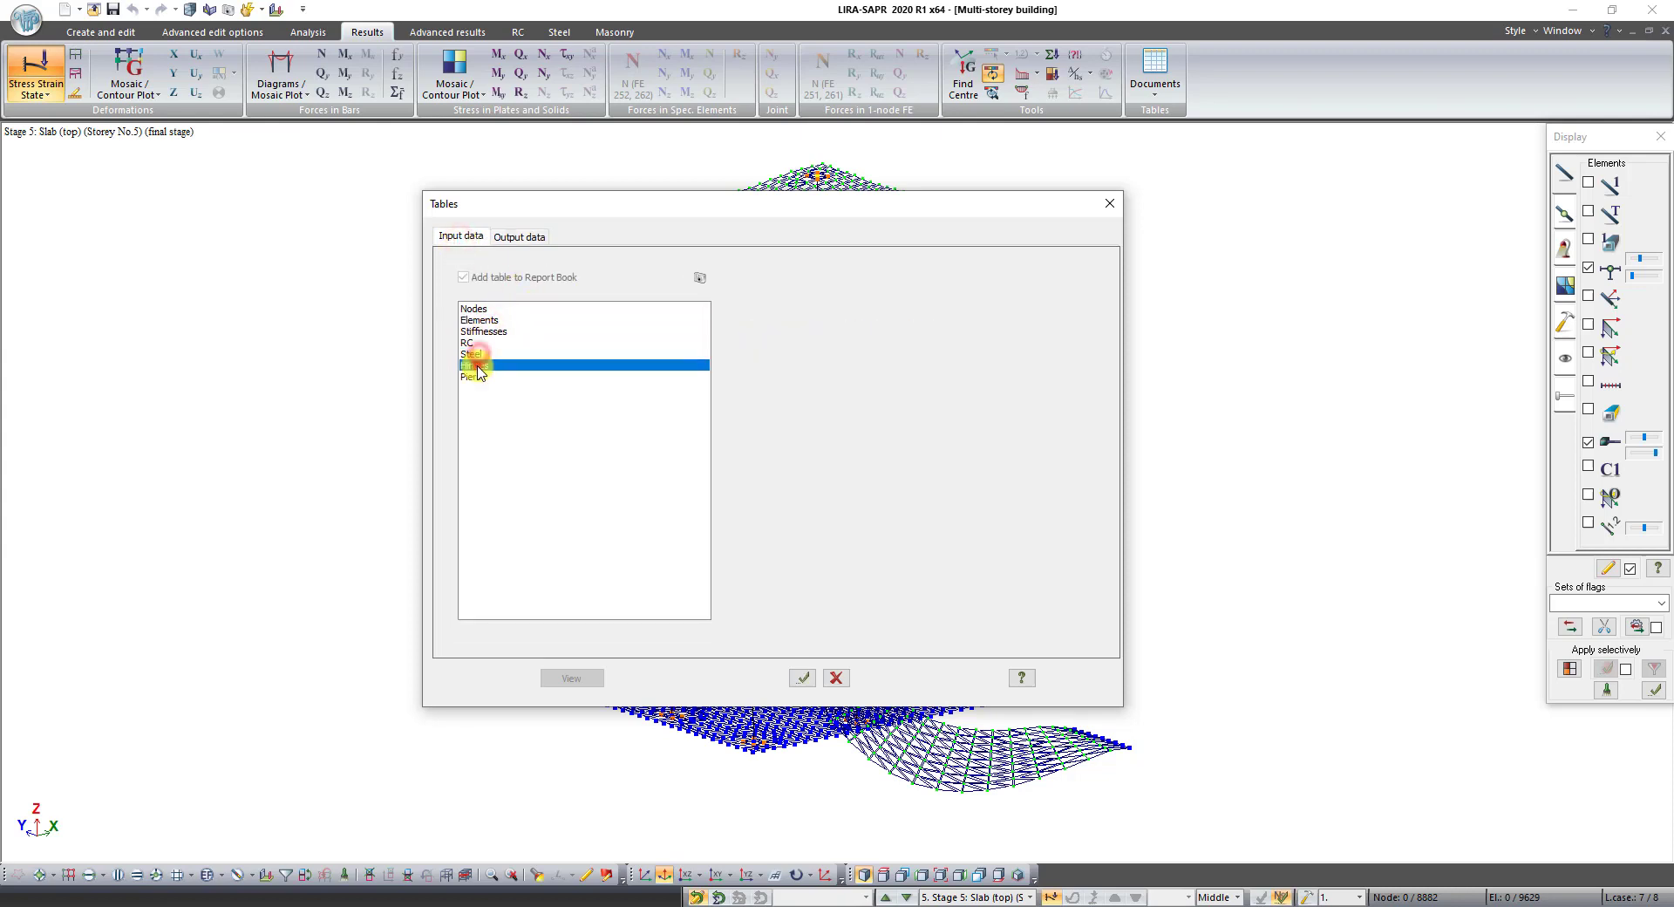
click(475, 379)
Select the Forces from DCL output table and apply
click(520, 236)
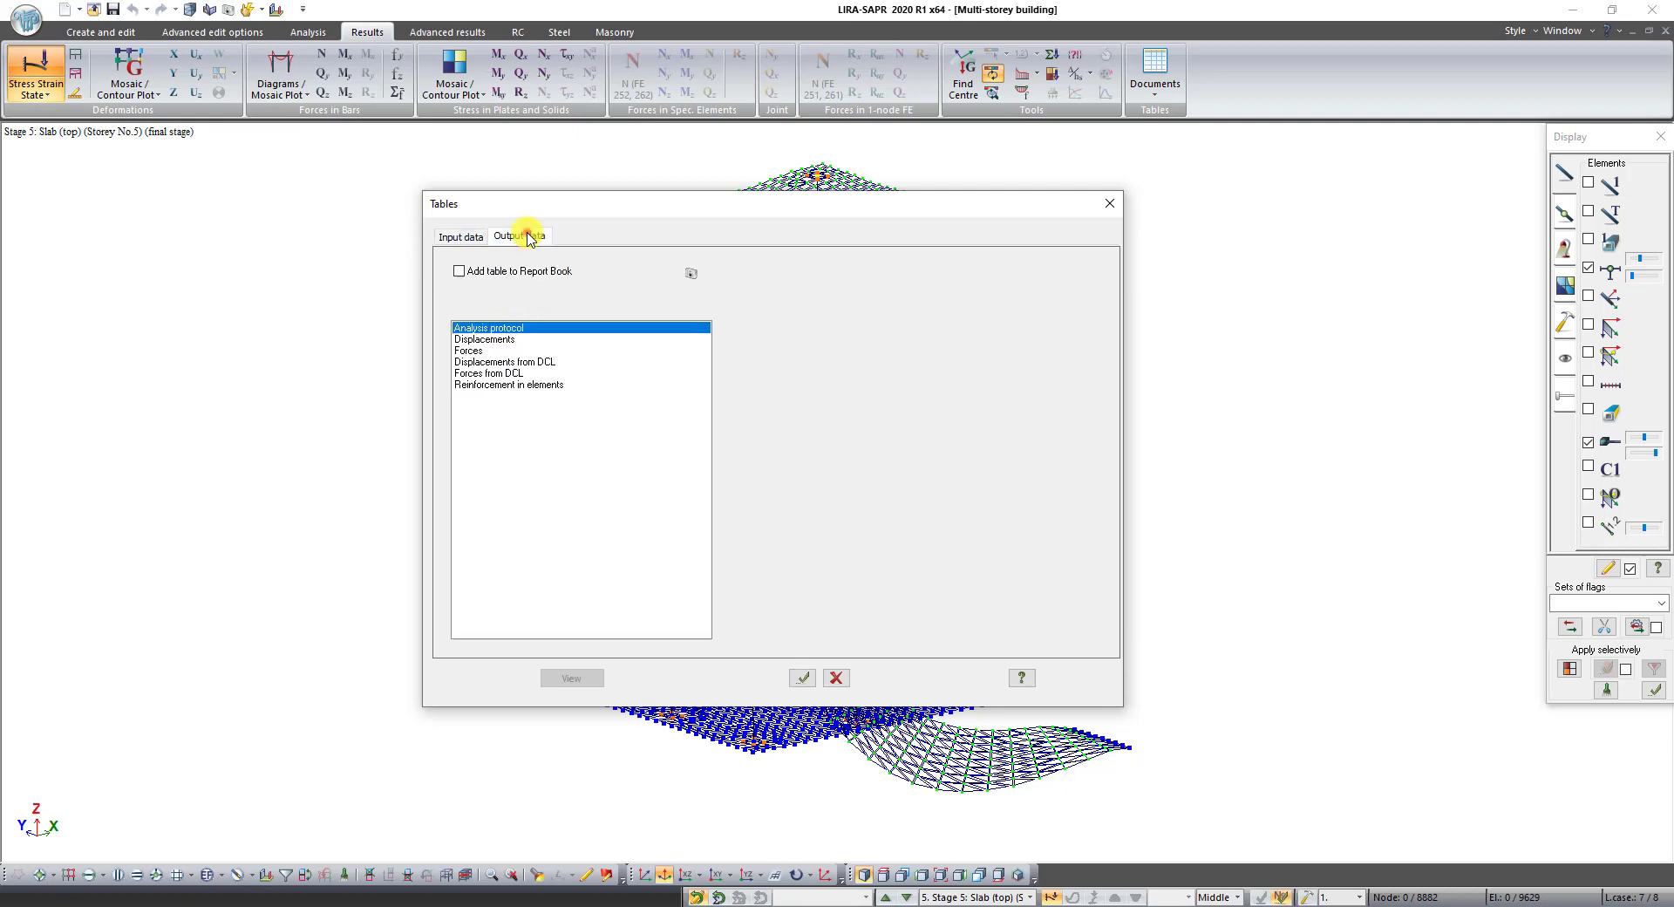
click(502, 340)
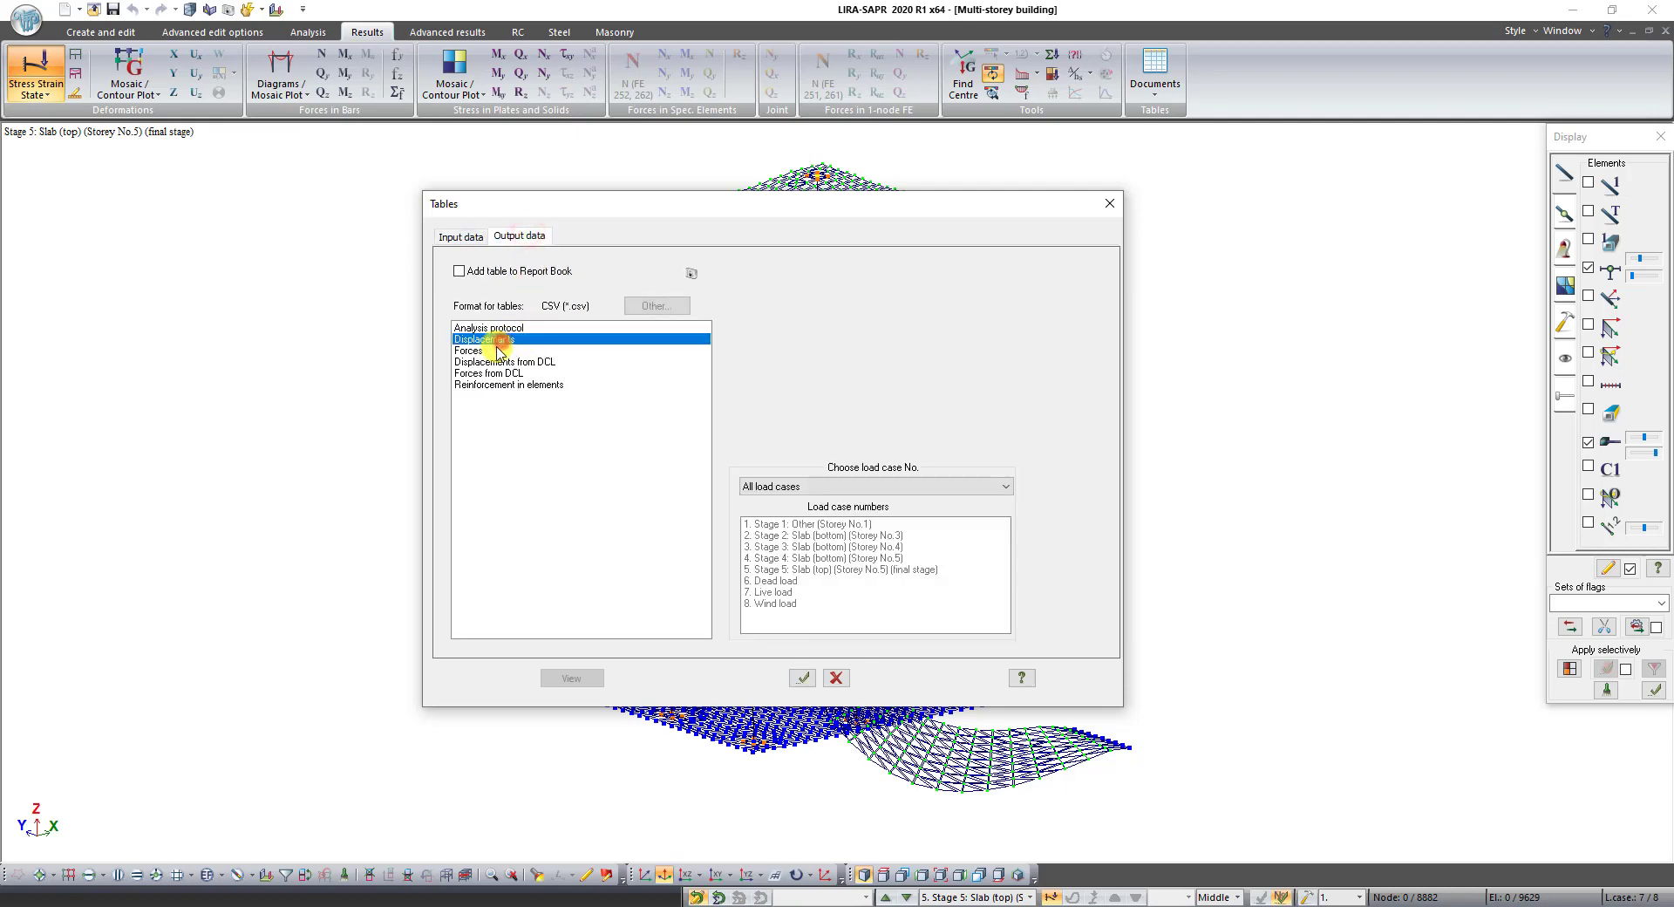
click(492, 351)
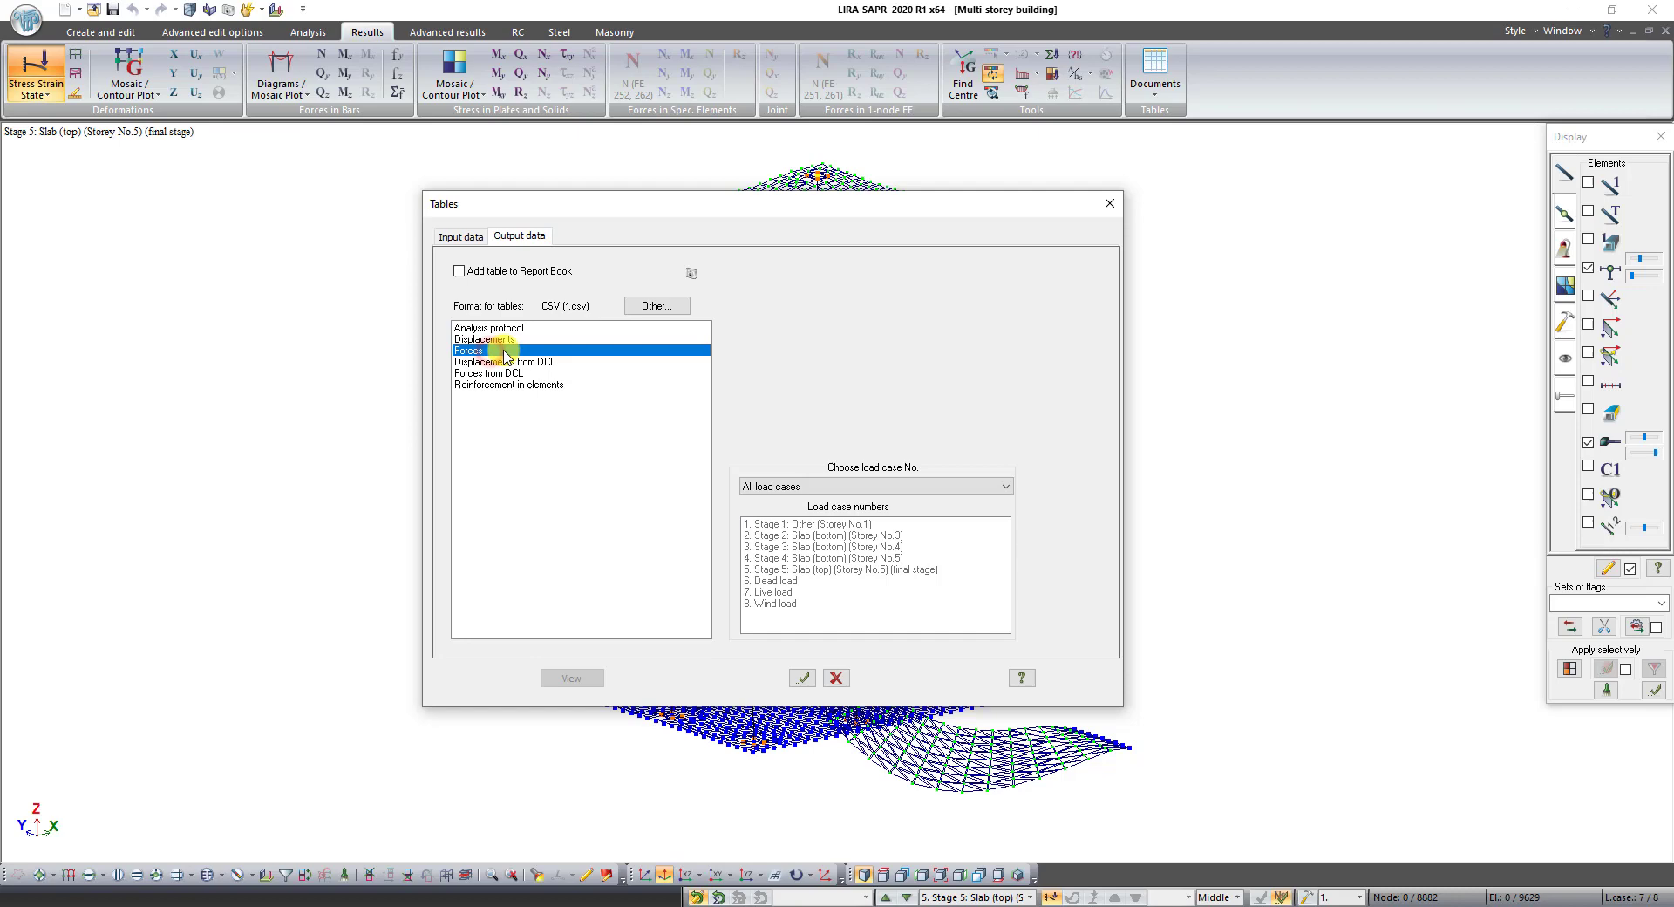
click(512, 363)
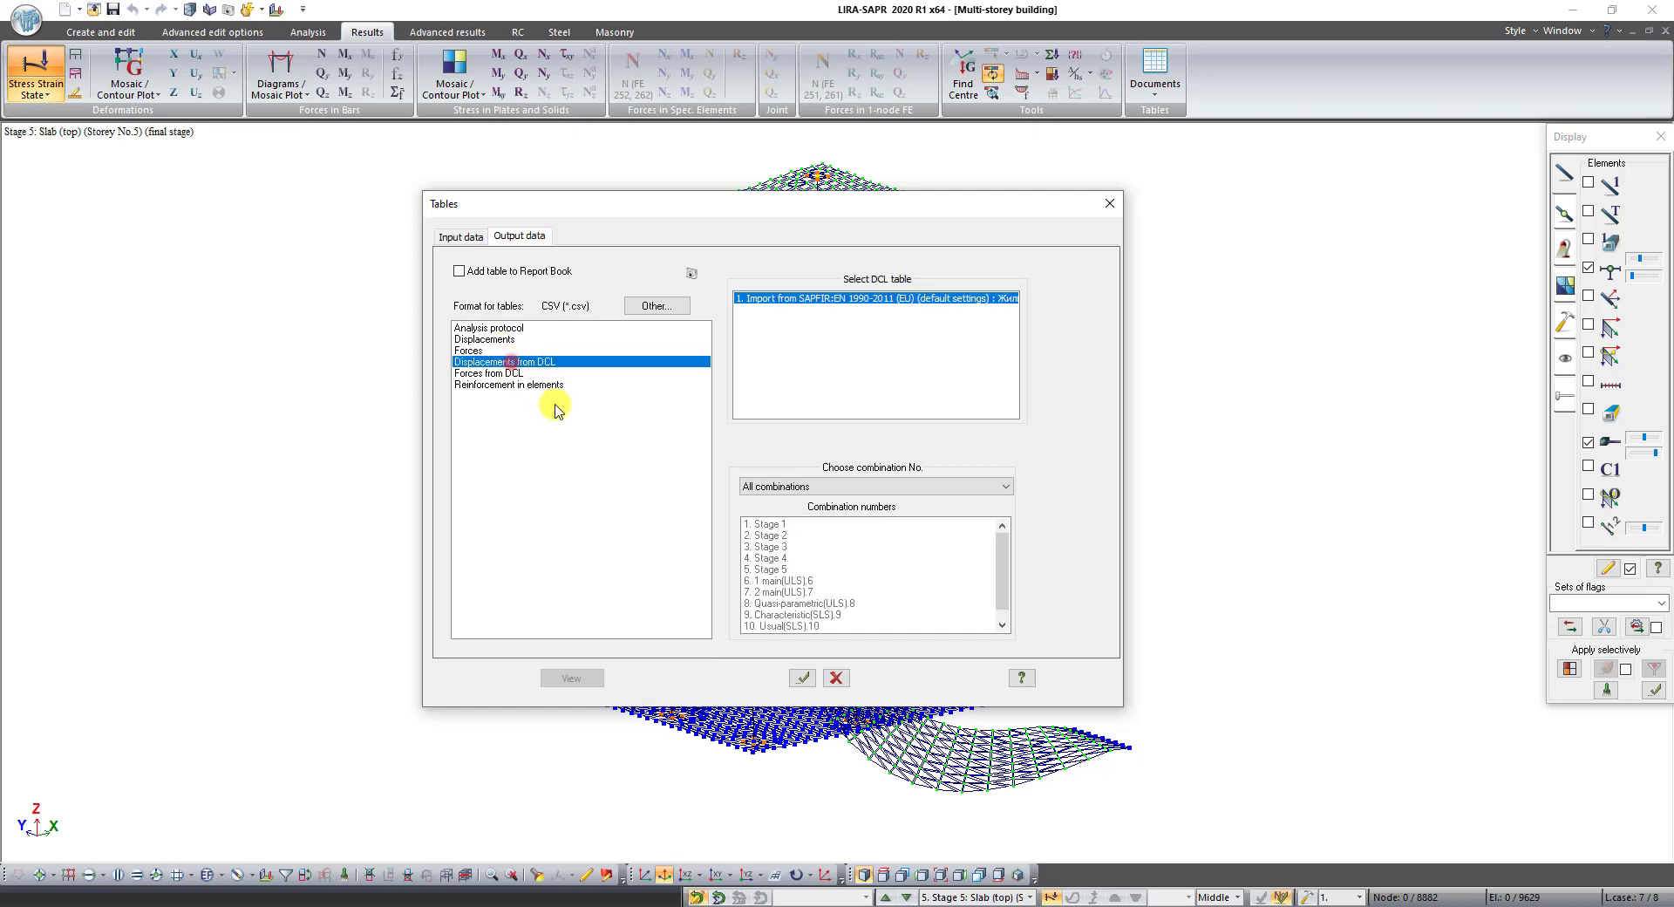
click(479, 373)
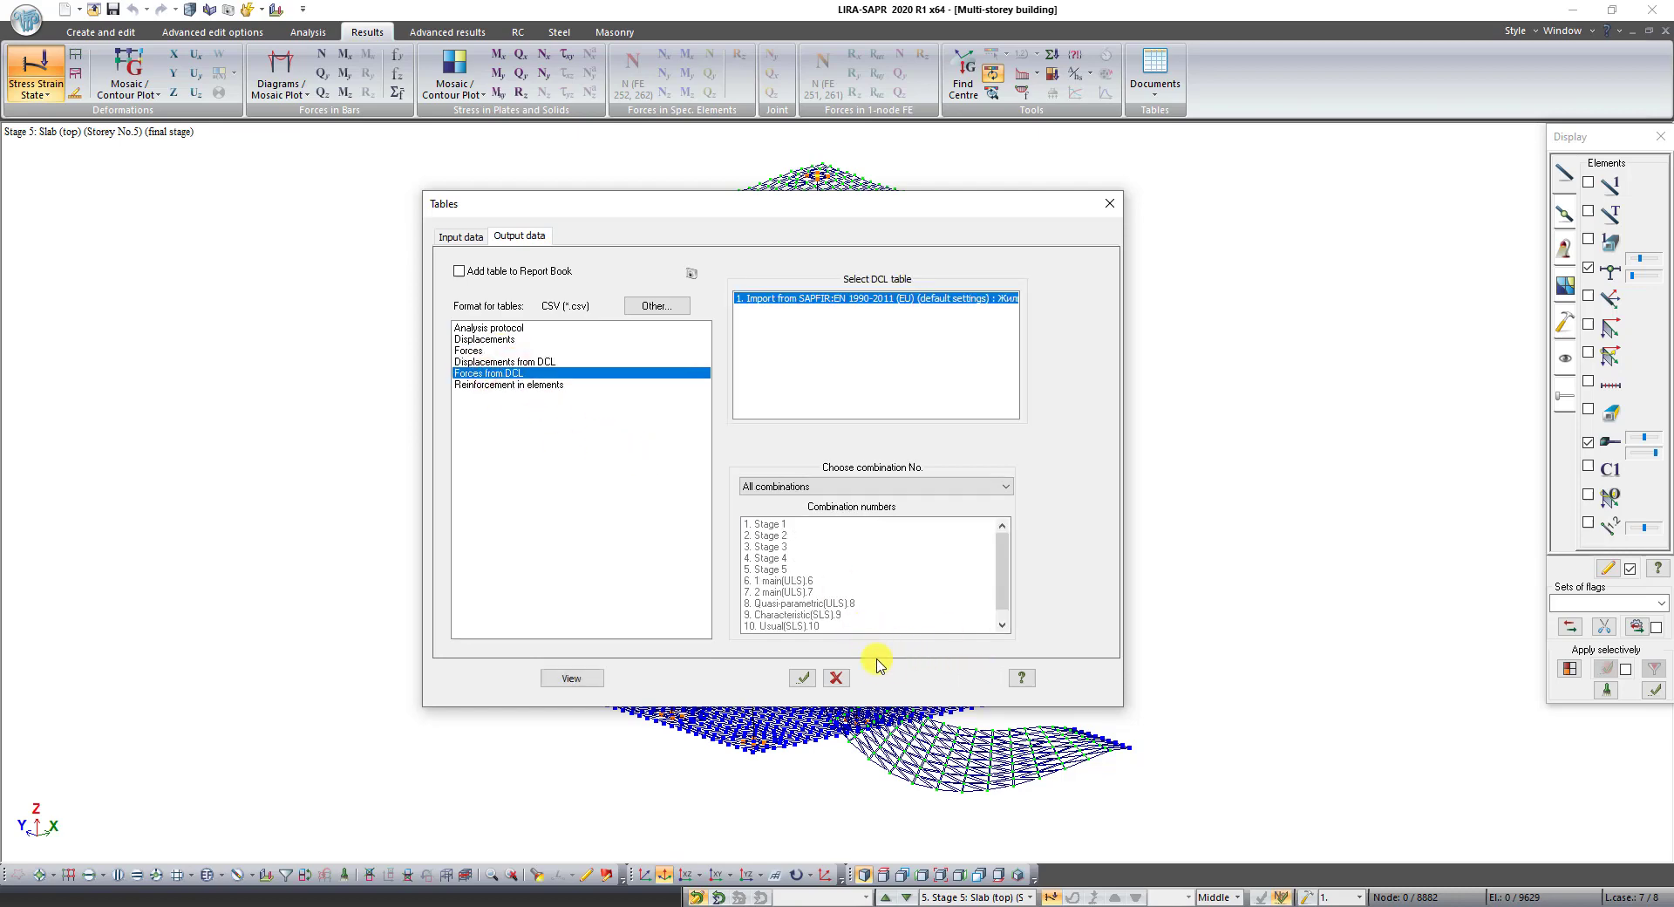
click(806, 686)
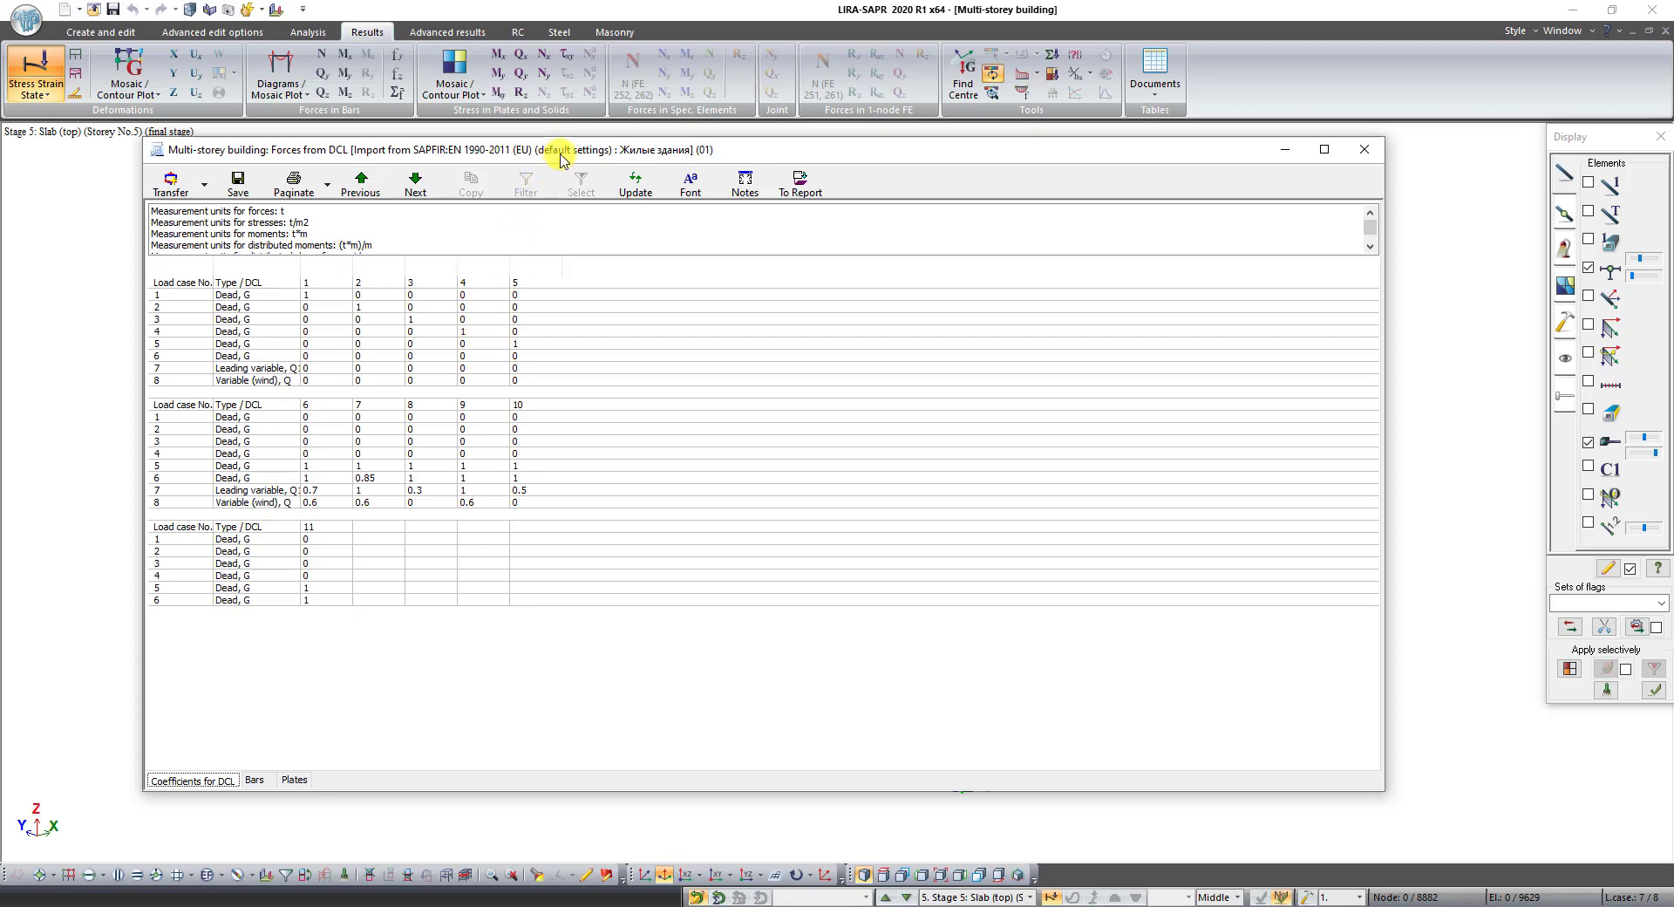
Widen the Type/DCL column and scroll through the DCL forces in bars
drag(561, 149, 573, 155)
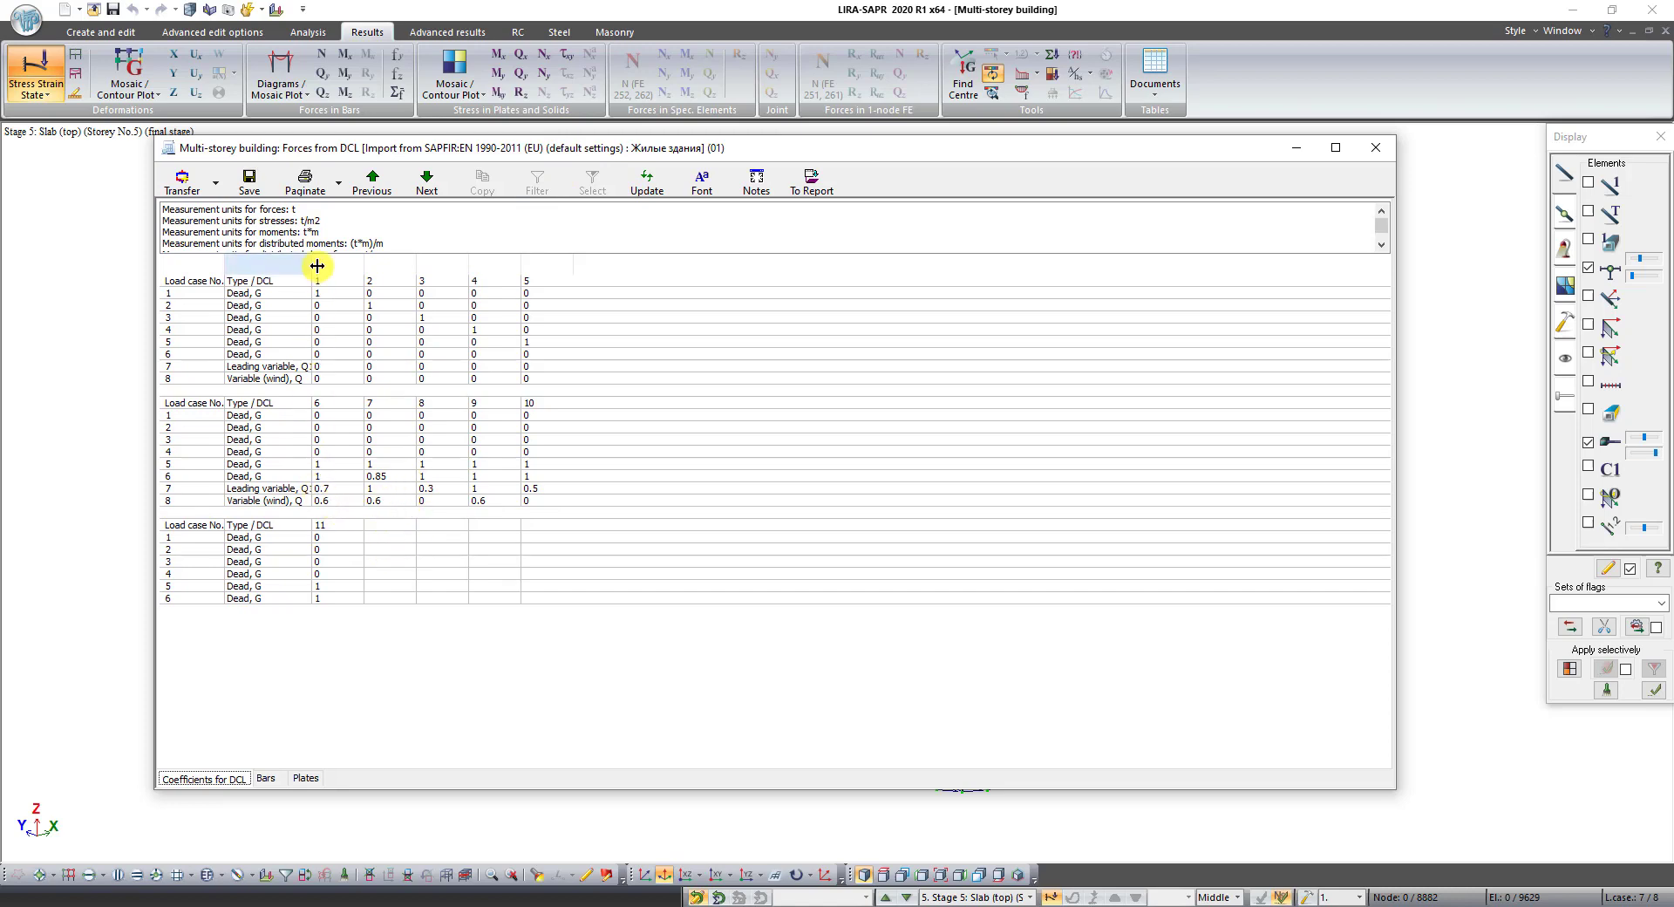
drag(319, 263, 339, 263)
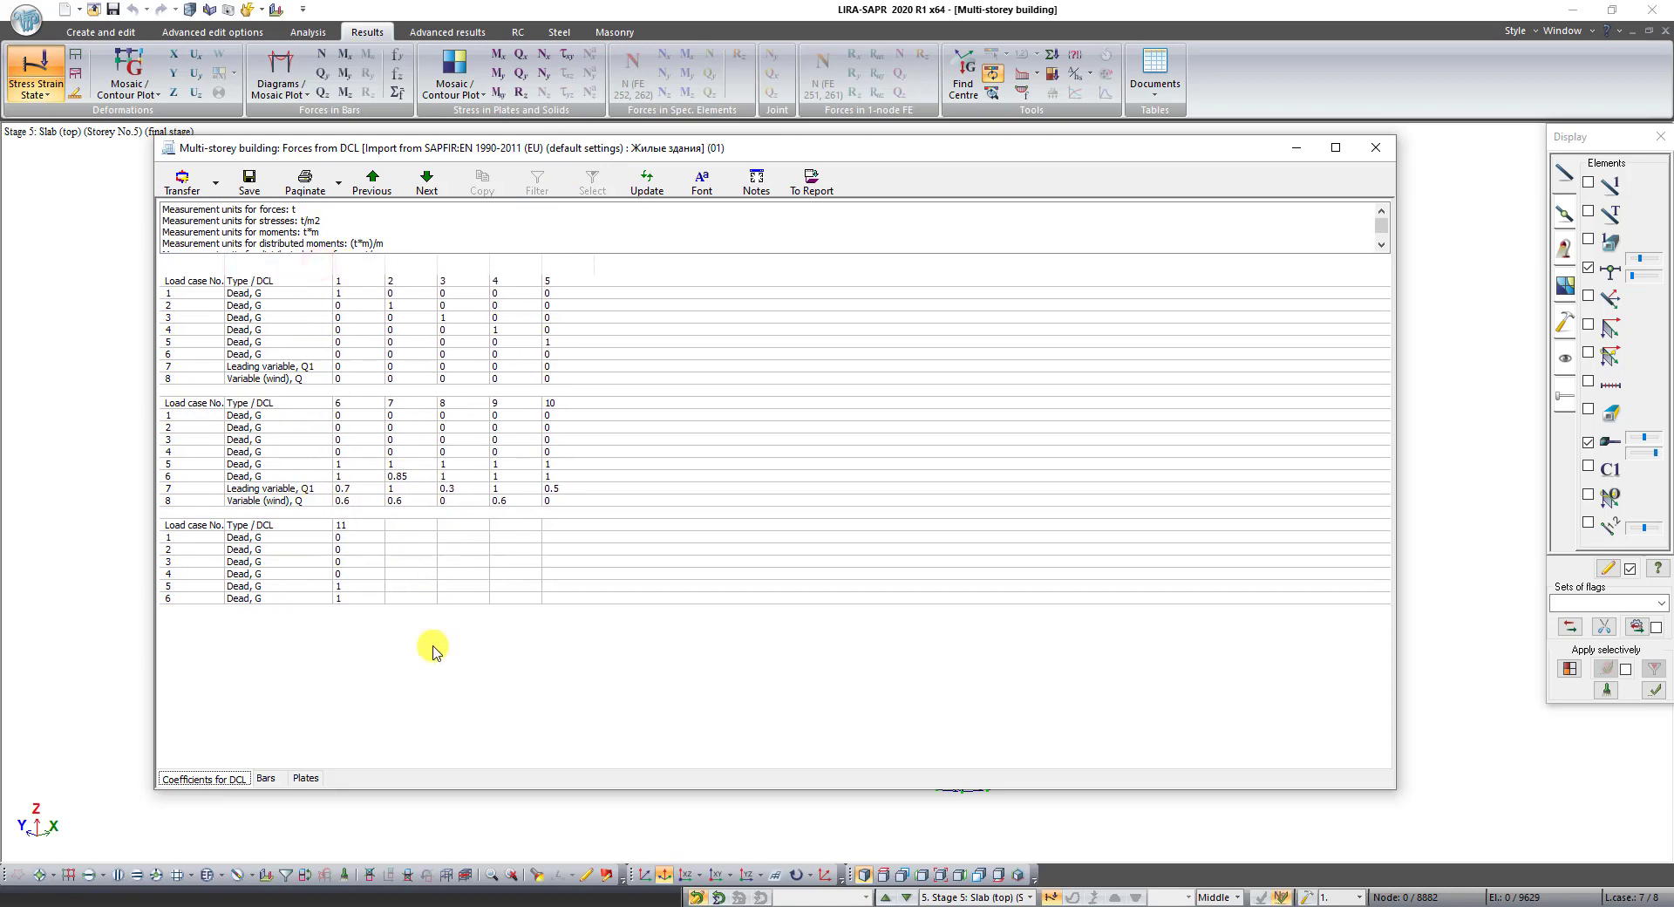
click(266, 776)
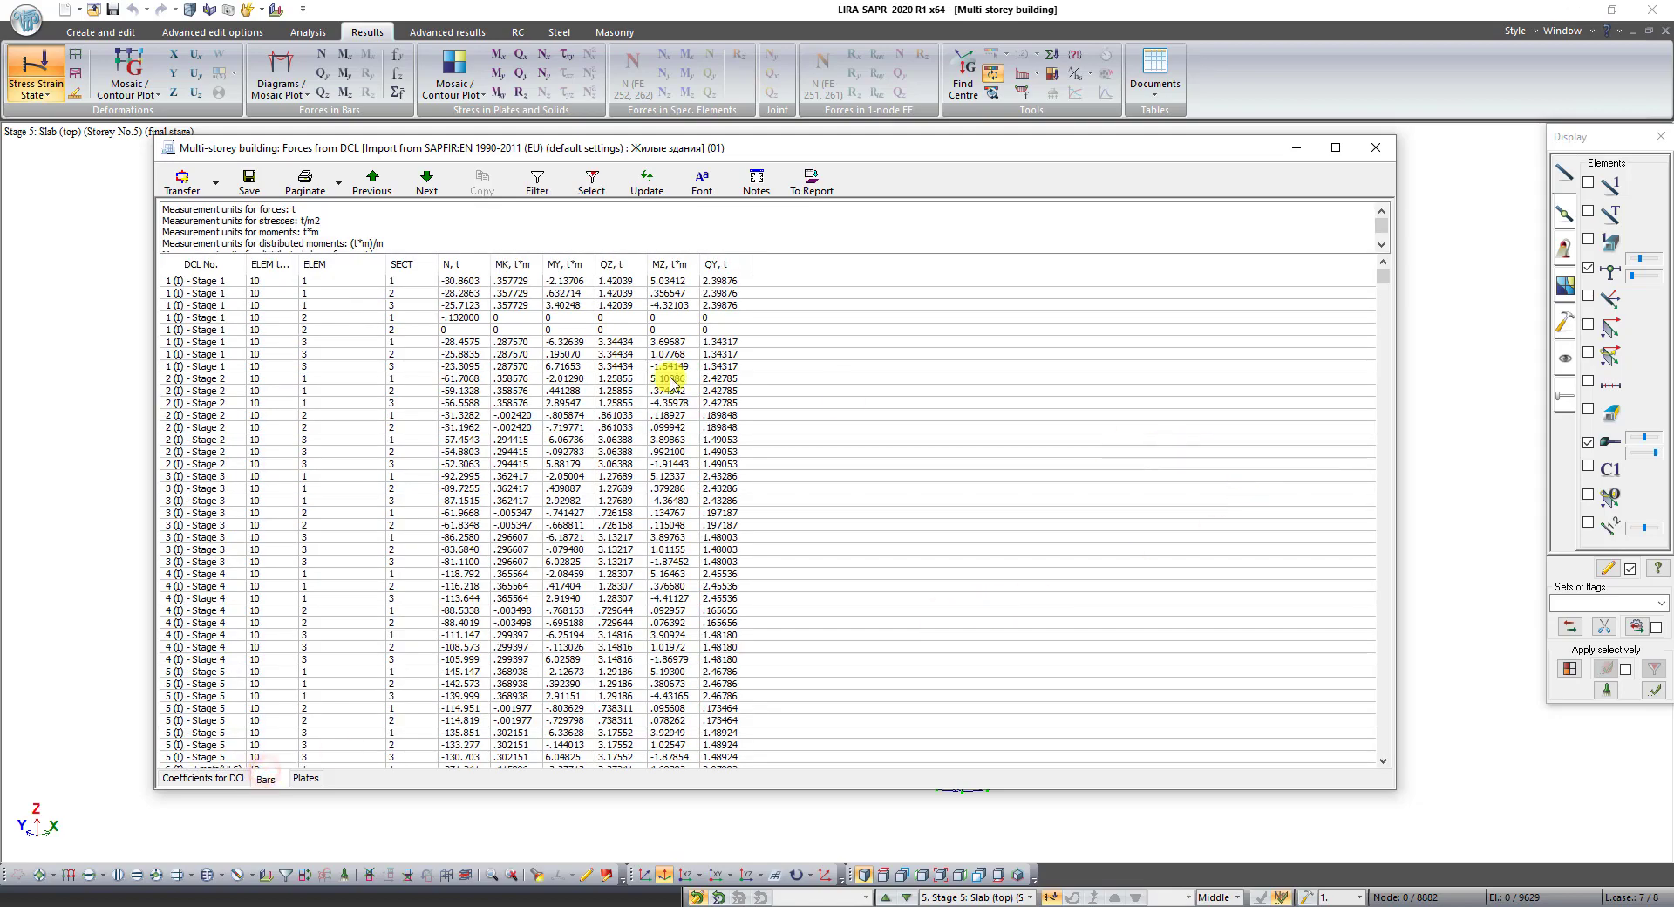
scroll(819, 449, down, 20)
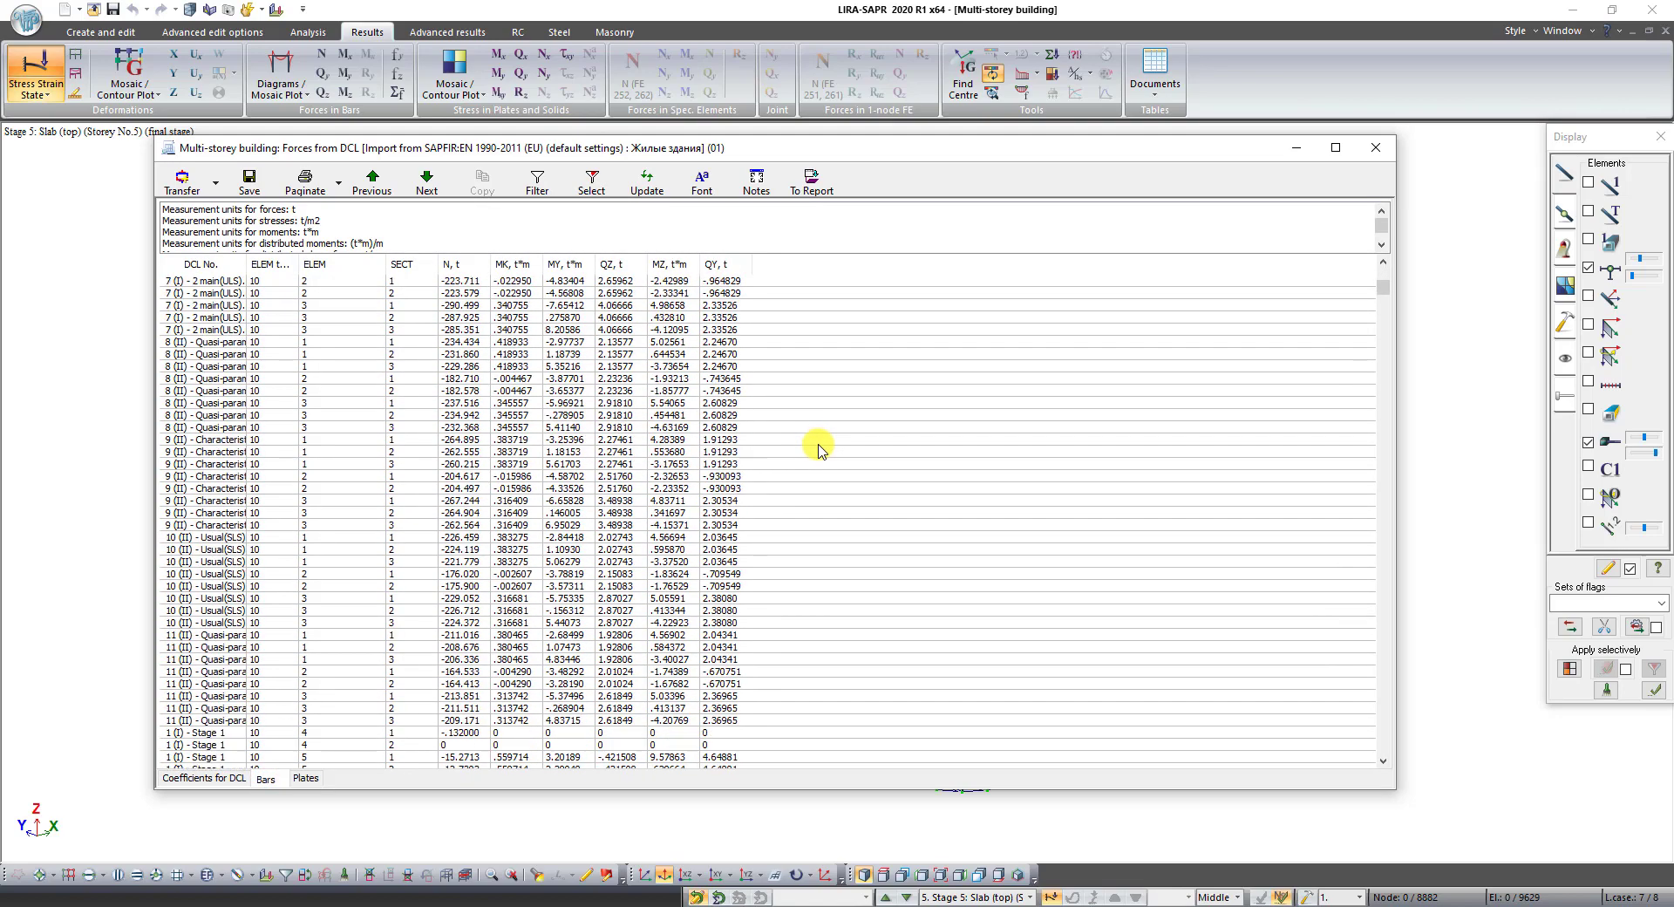
scroll(819, 449, down, 20)
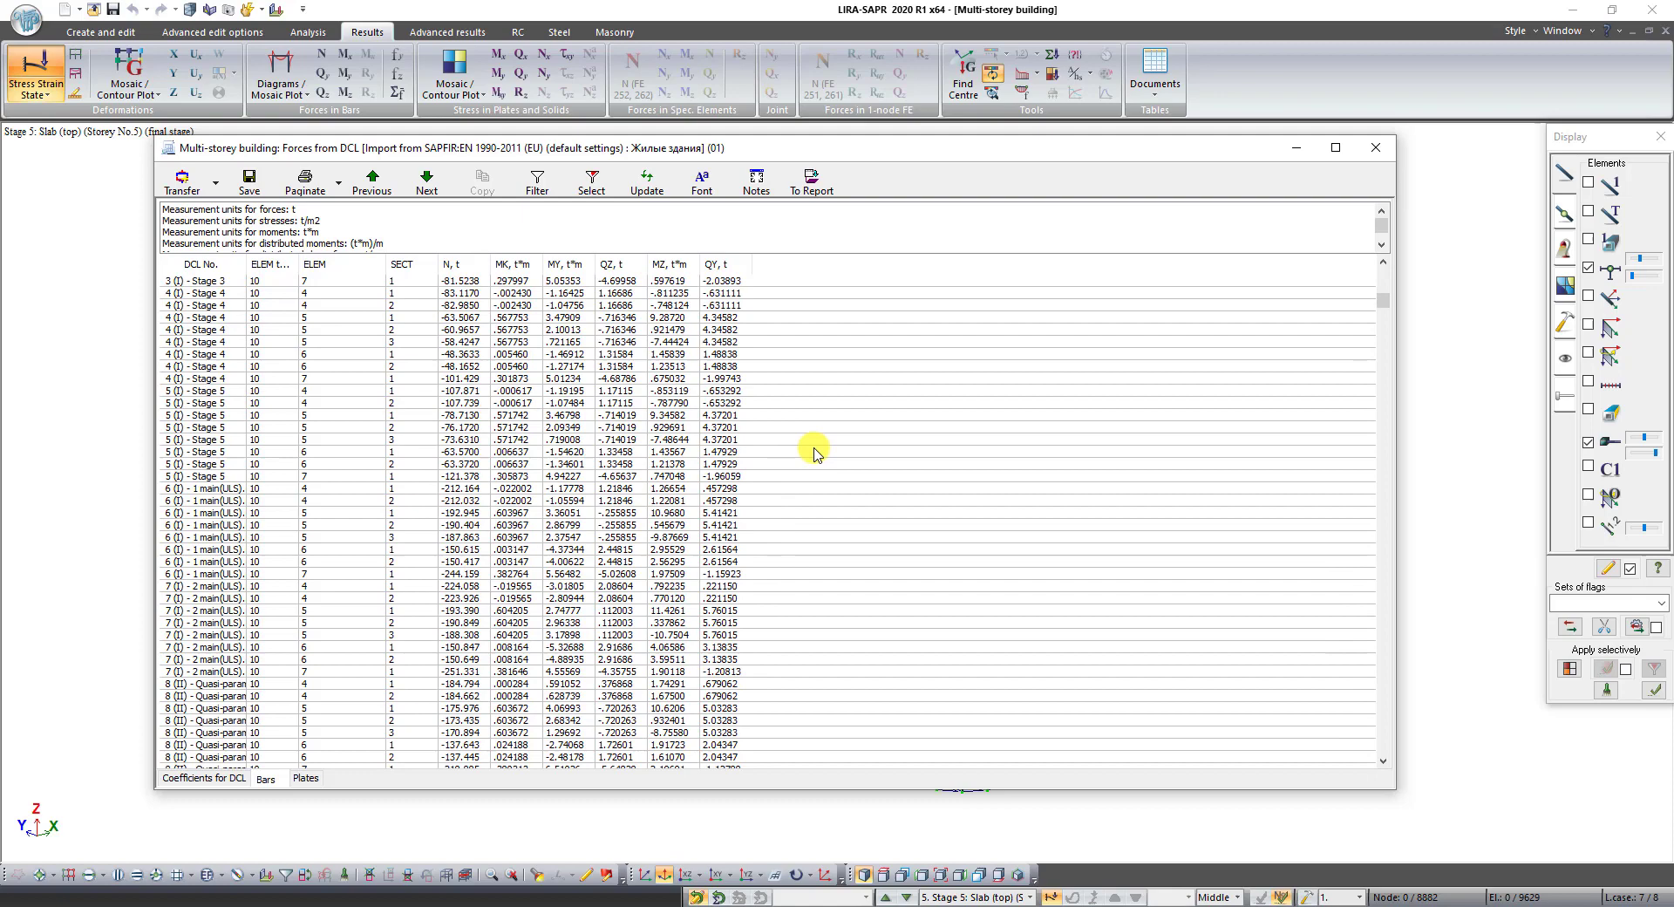
scroll(815, 452, down, 15)
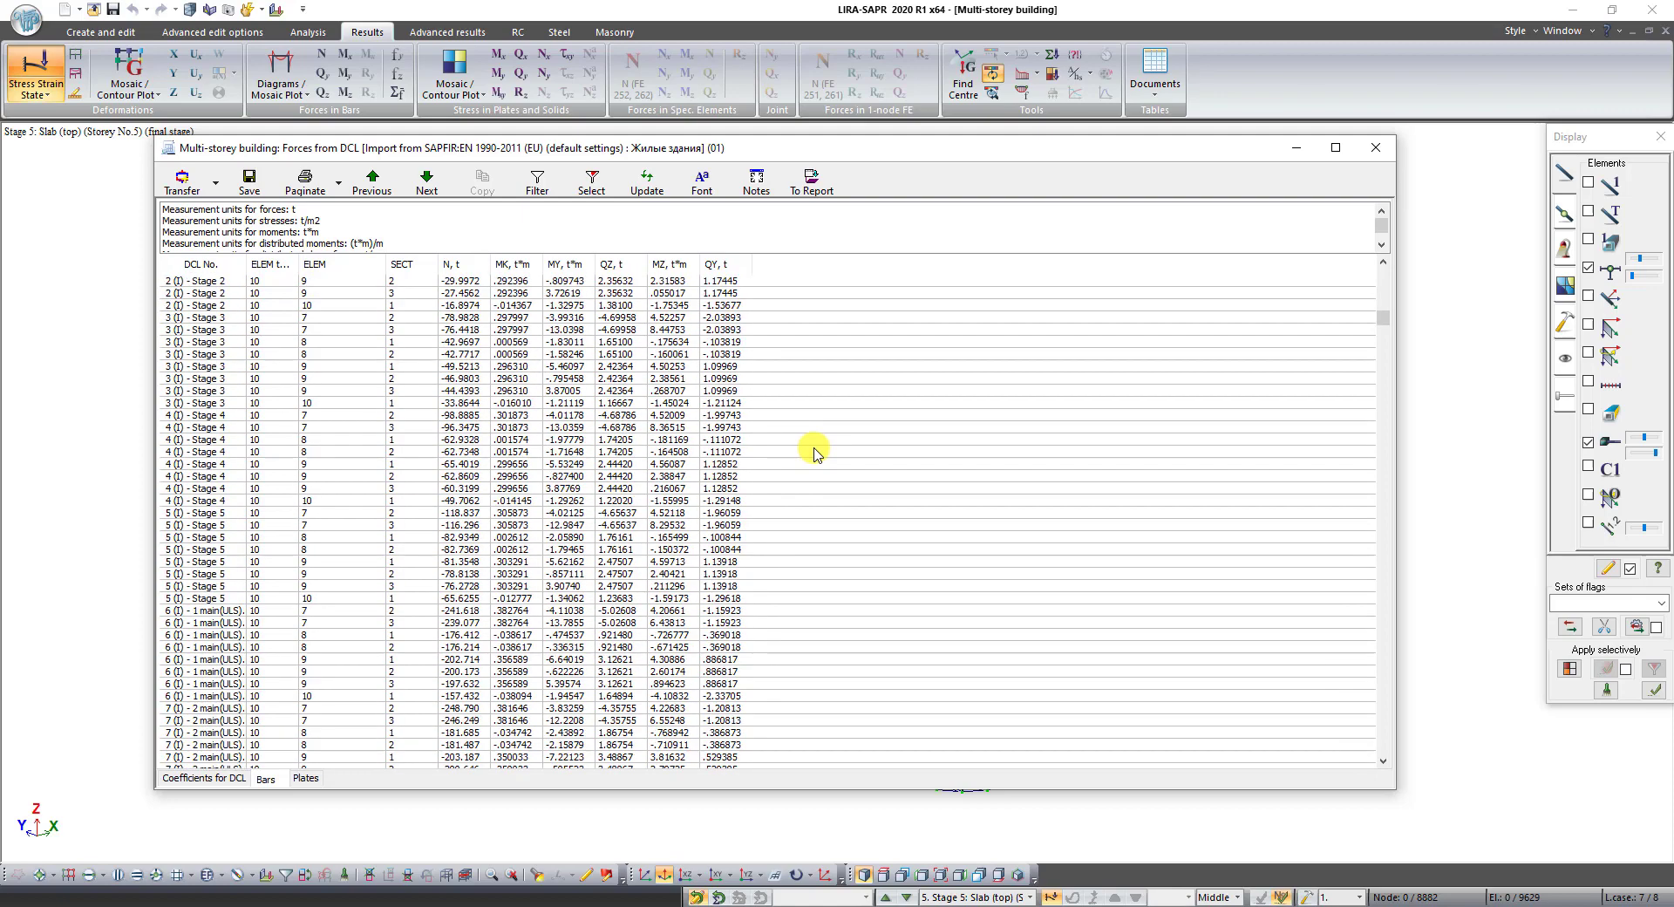
Scroll through the DCL plate stresses, then close the table and Tables dialog
click(307, 781)
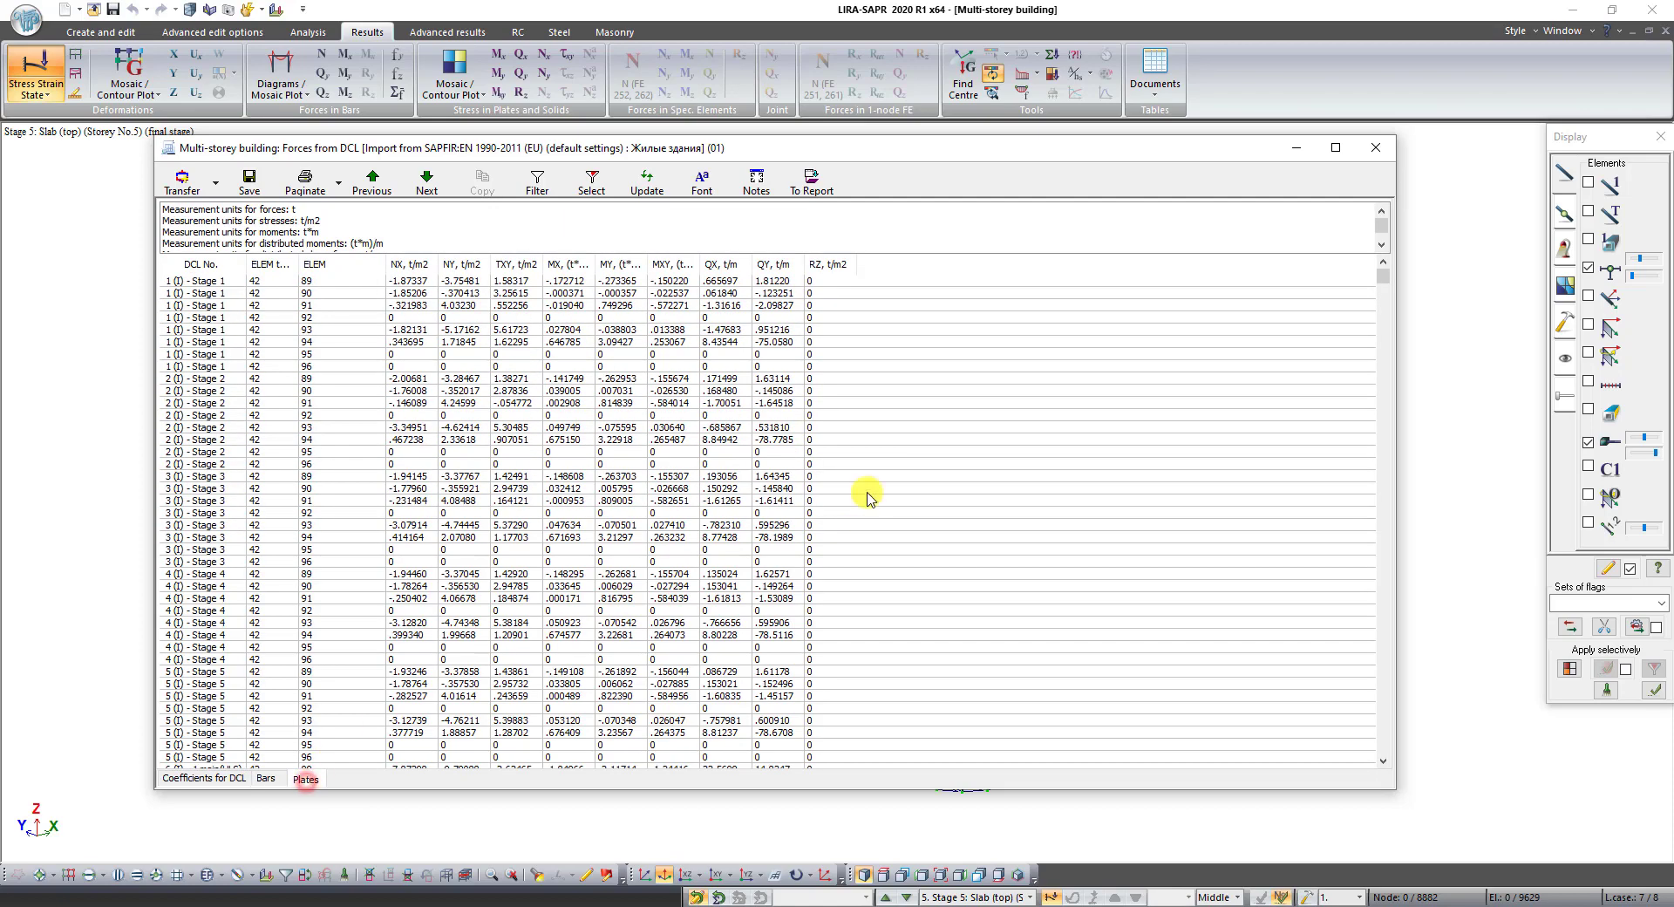
scroll(906, 351, down, 11)
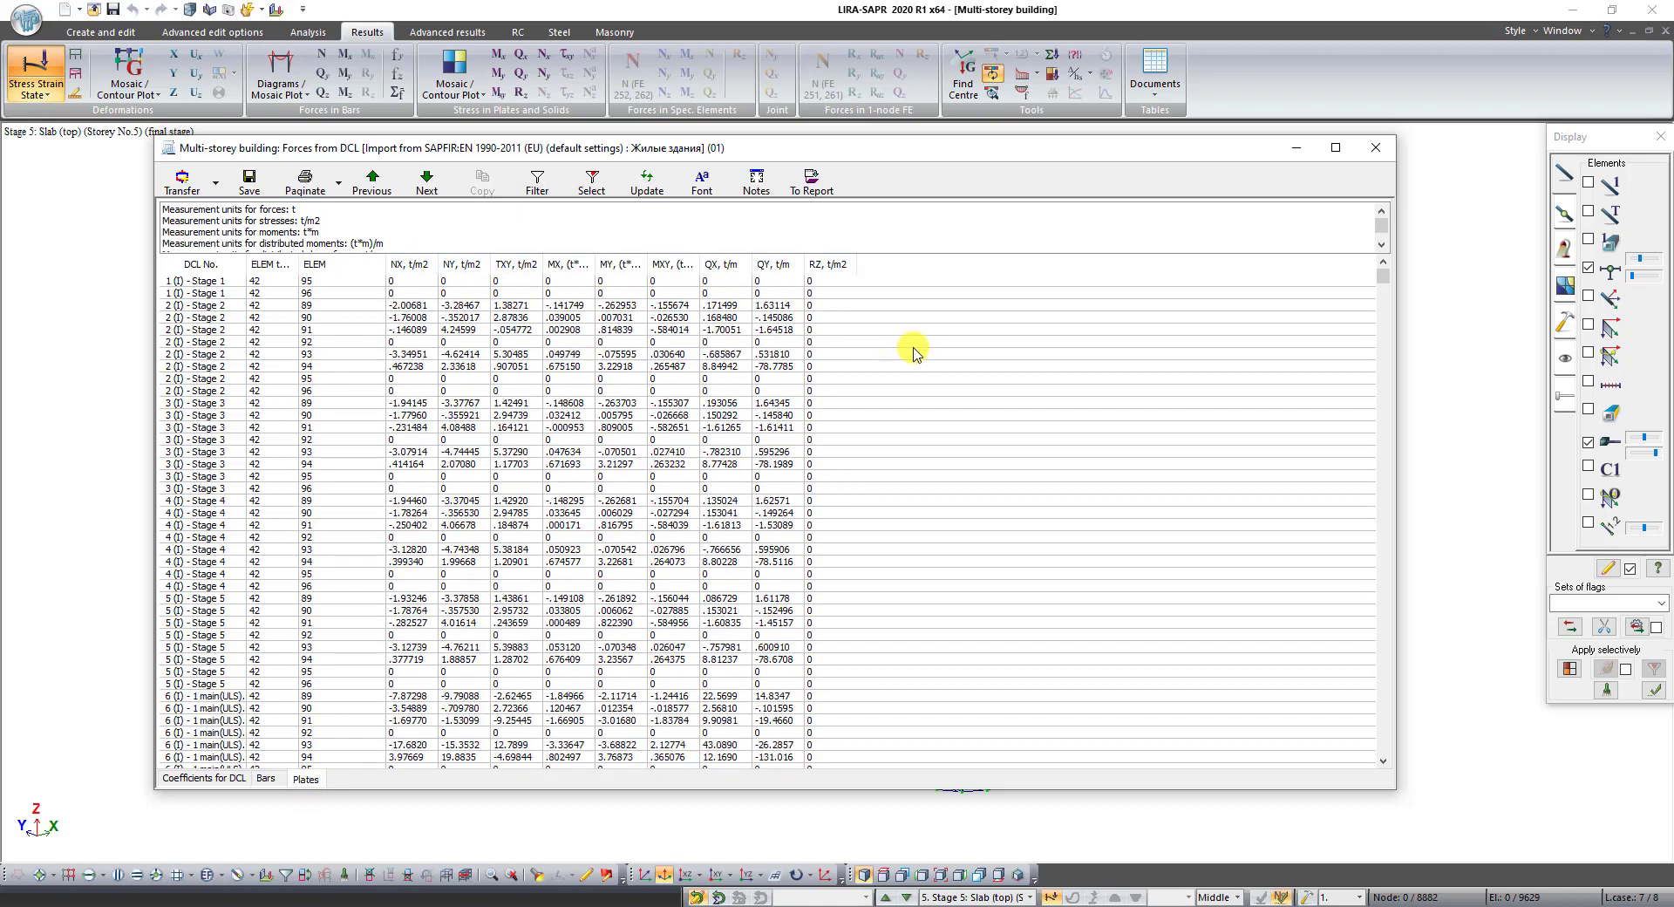
scroll(990, 365, down, 20)
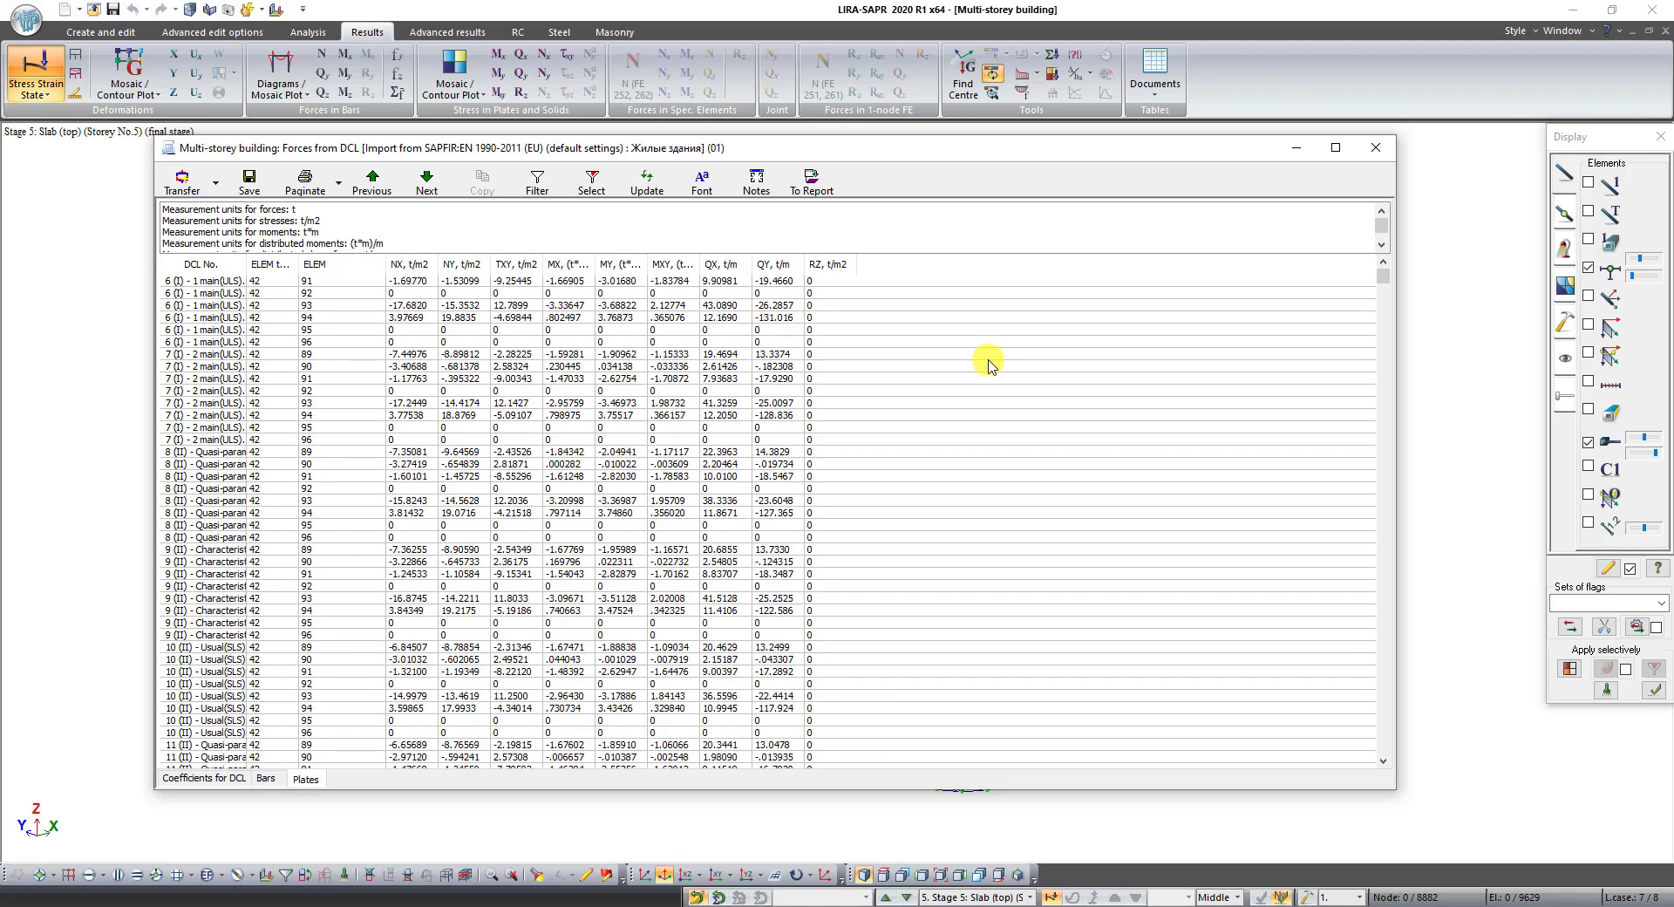
scroll(990, 364, down, 9)
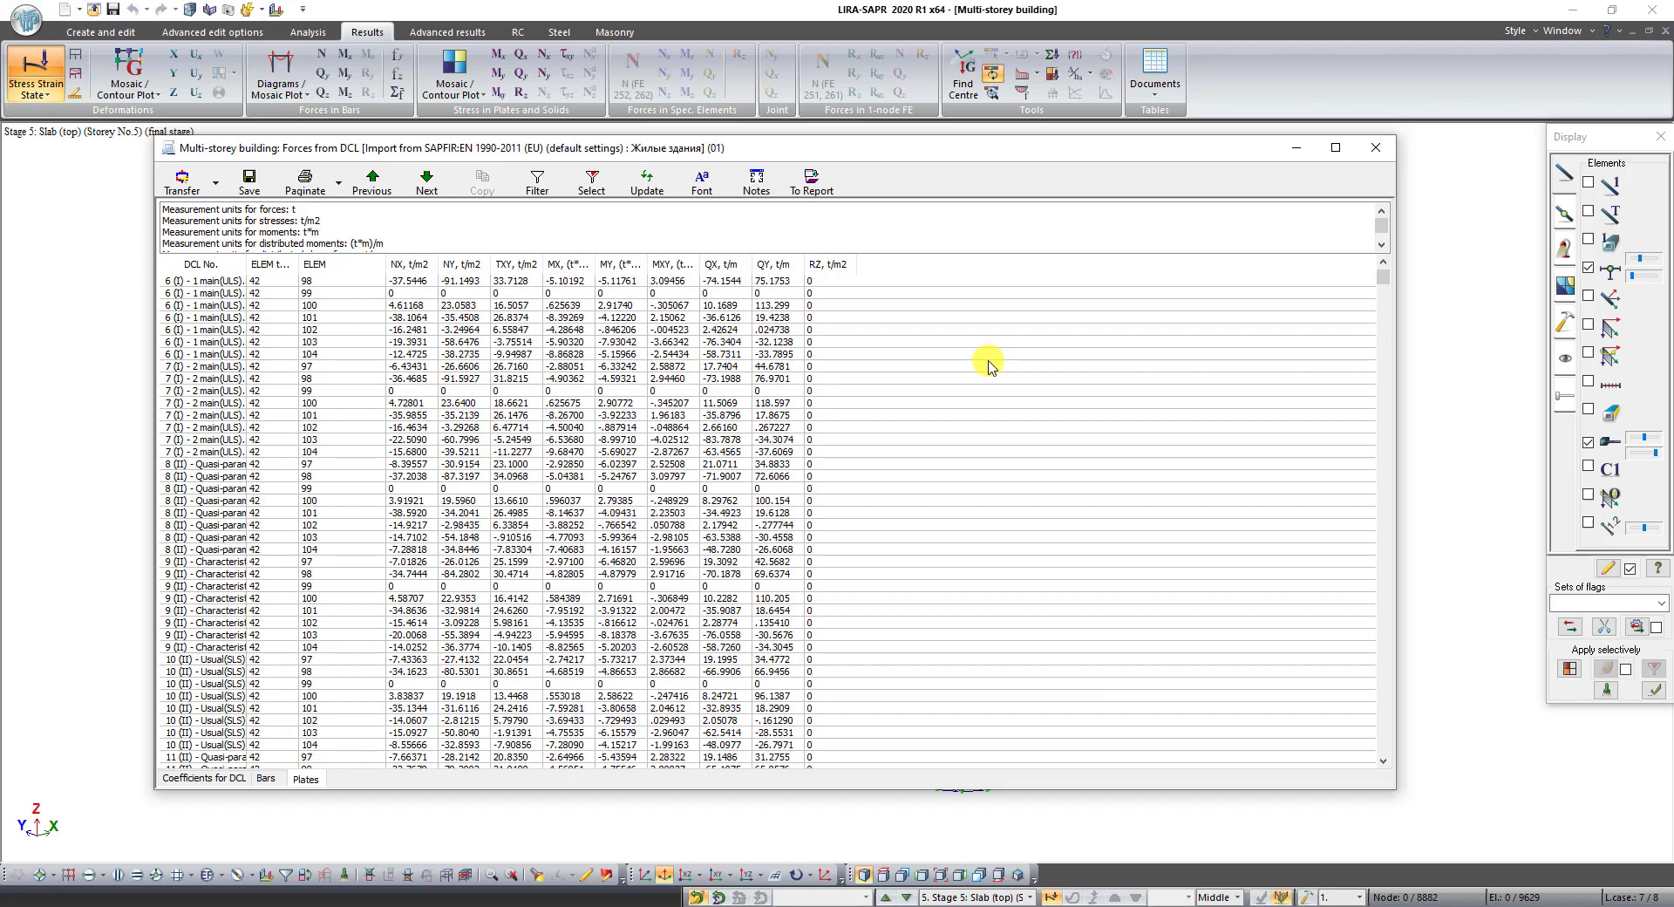
click(1388, 150)
click(1111, 207)
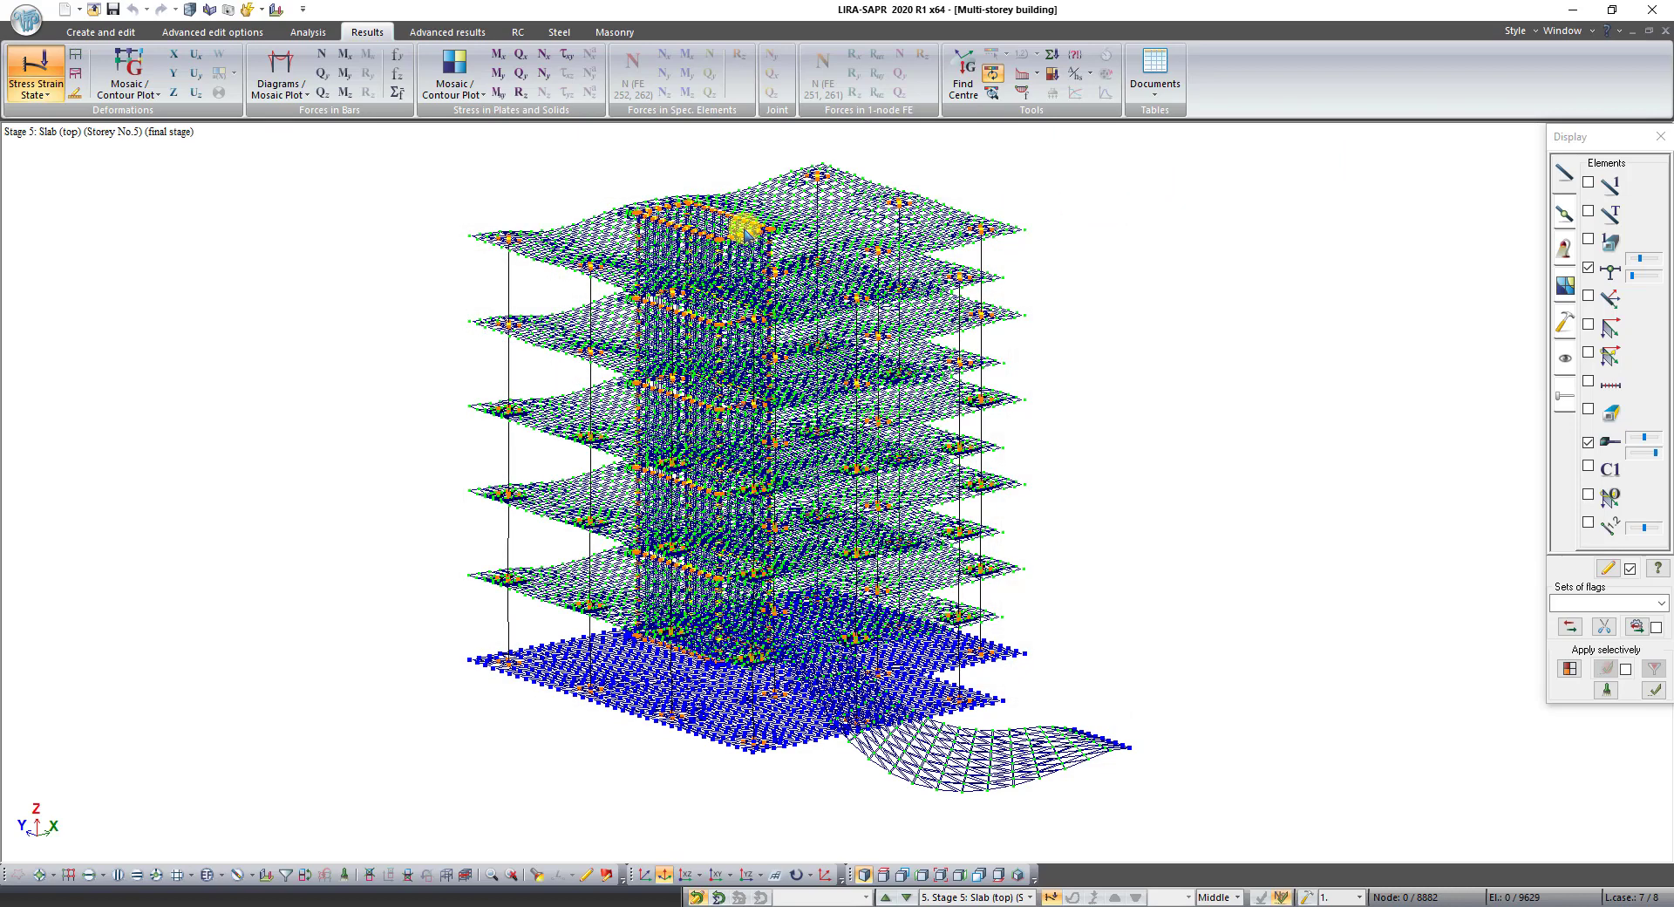
Plot symmetric AU2 bar reinforcement on the RC tab, maximum 3.36 cm2 at element 88
click(518, 33)
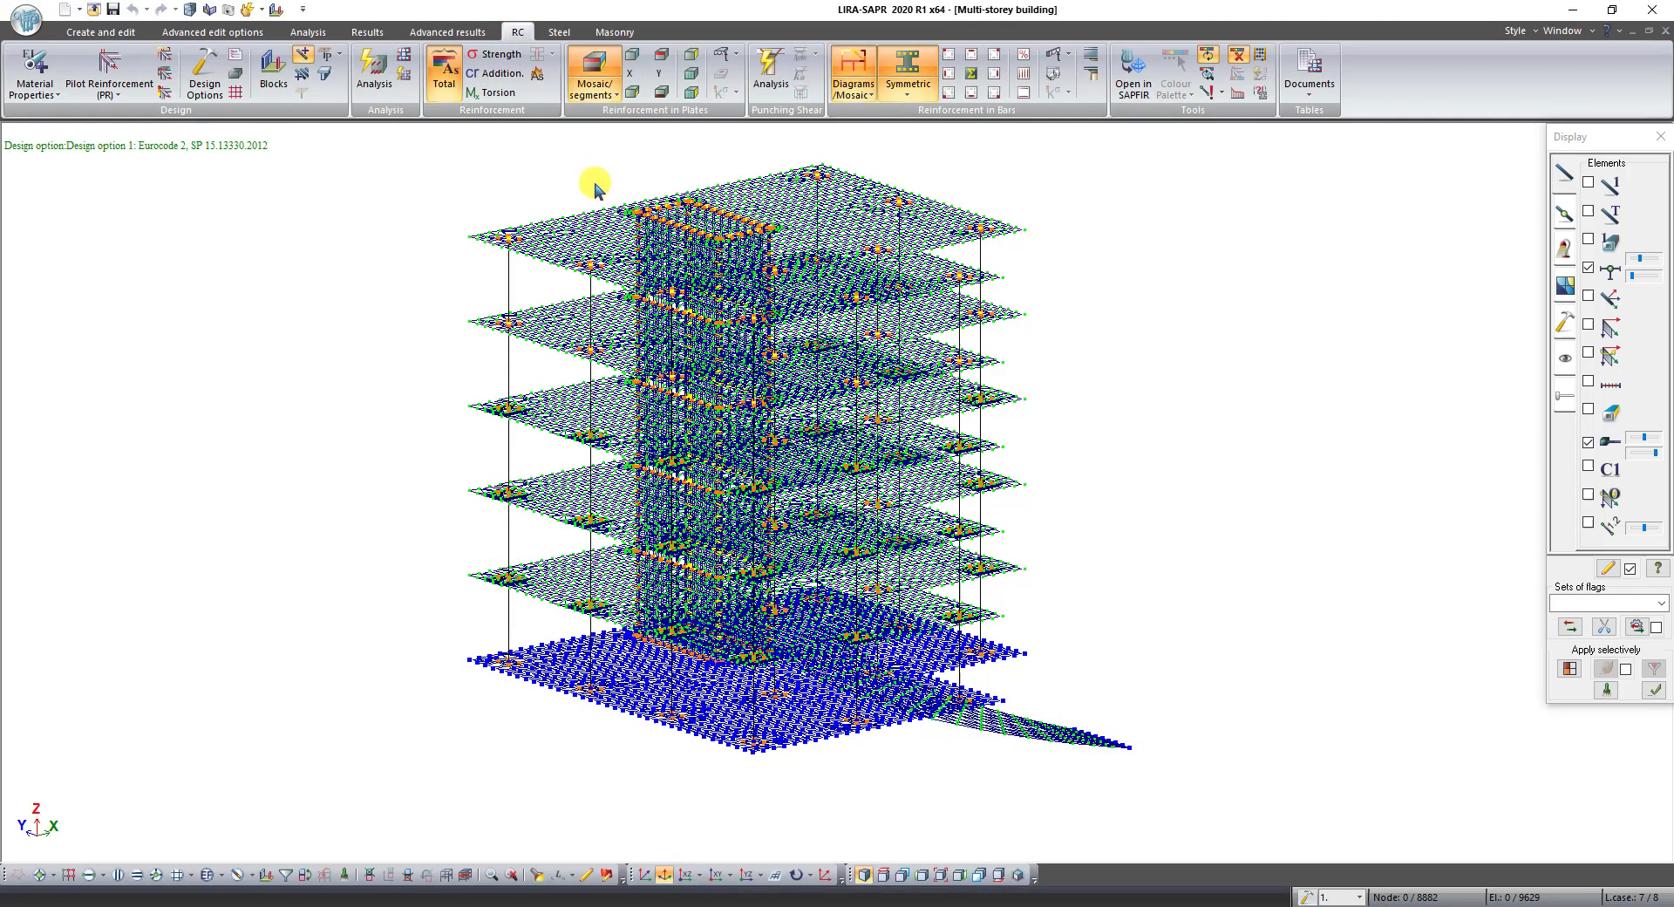
middle_drag(1057, 332, 1032, 354)
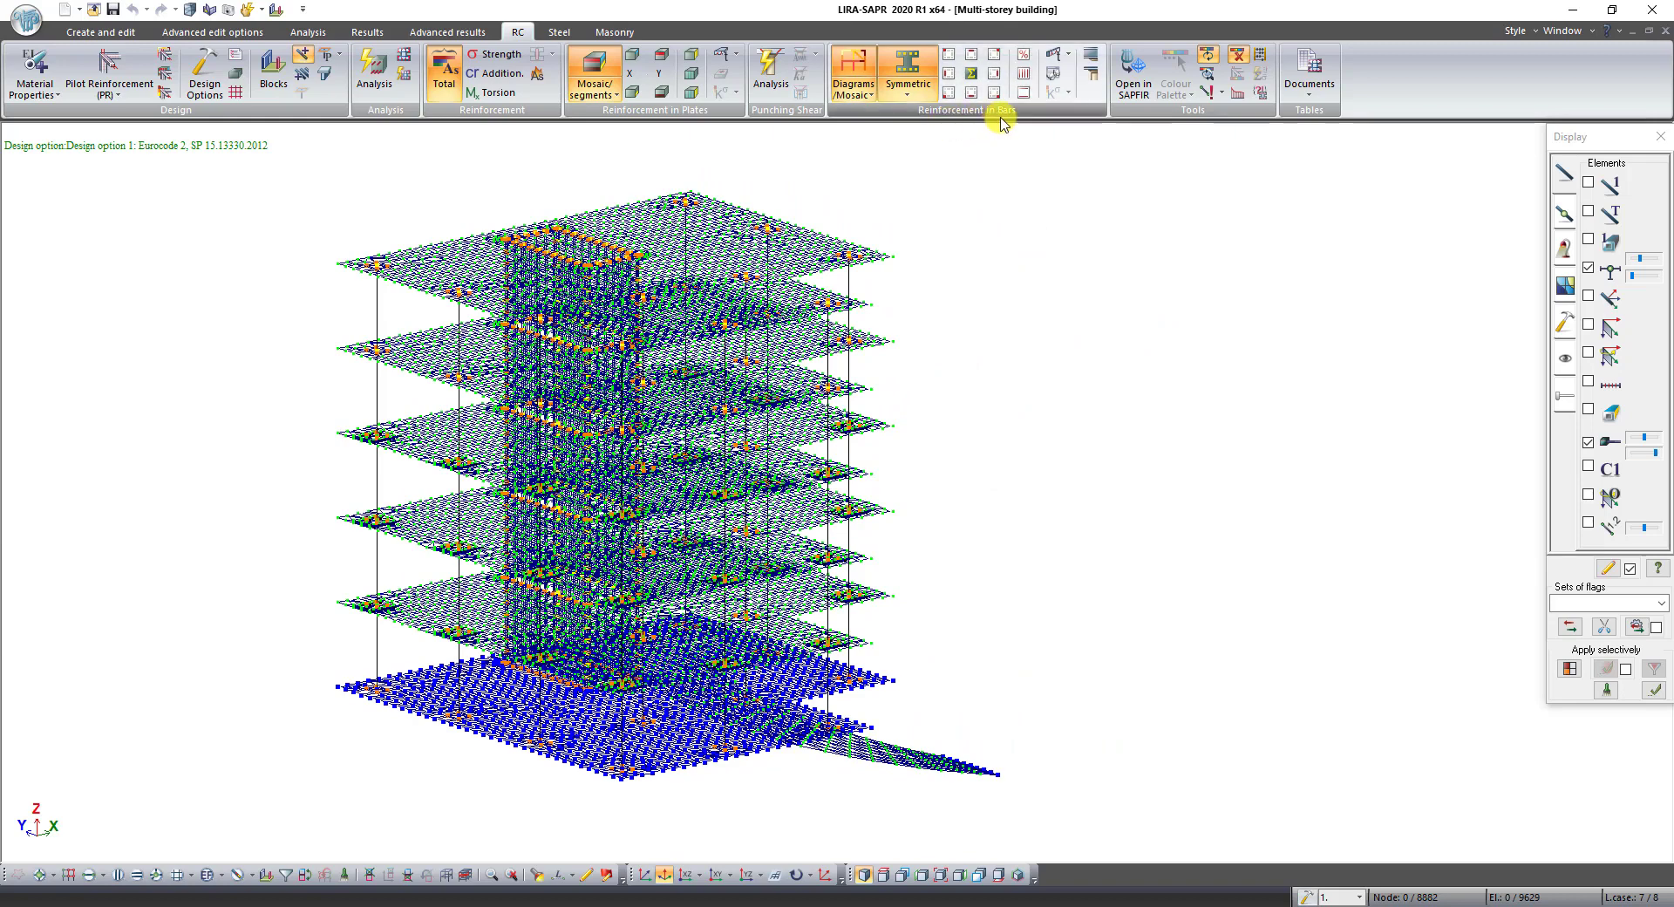
click(948, 92)
click(947, 57)
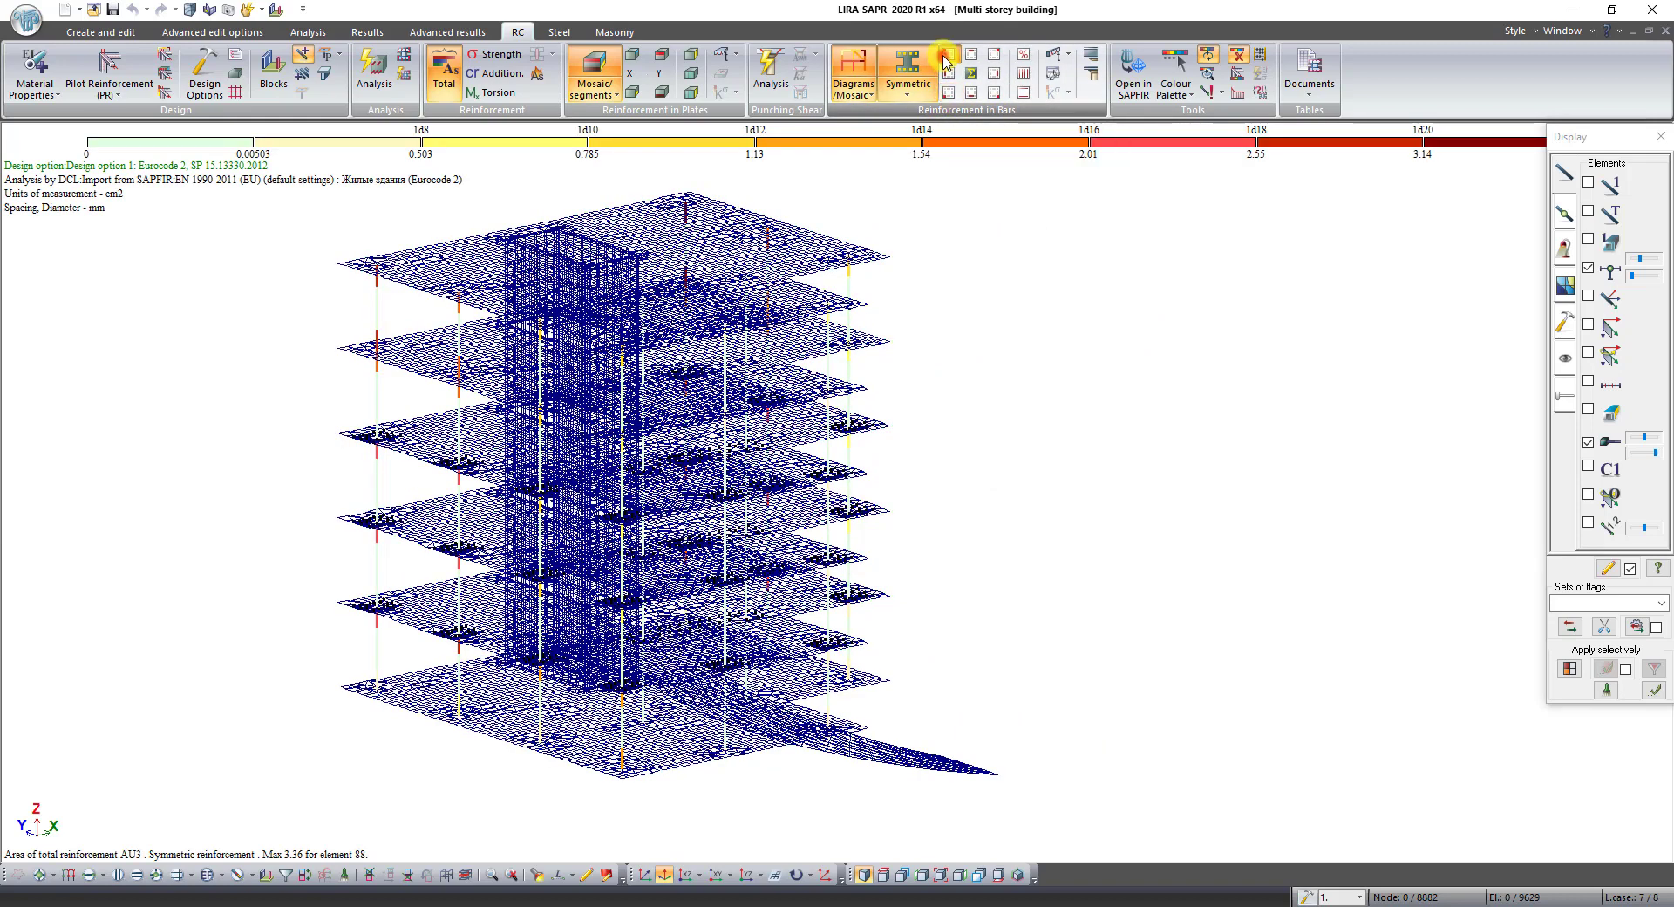
click(994, 55)
click(996, 92)
click(907, 87)
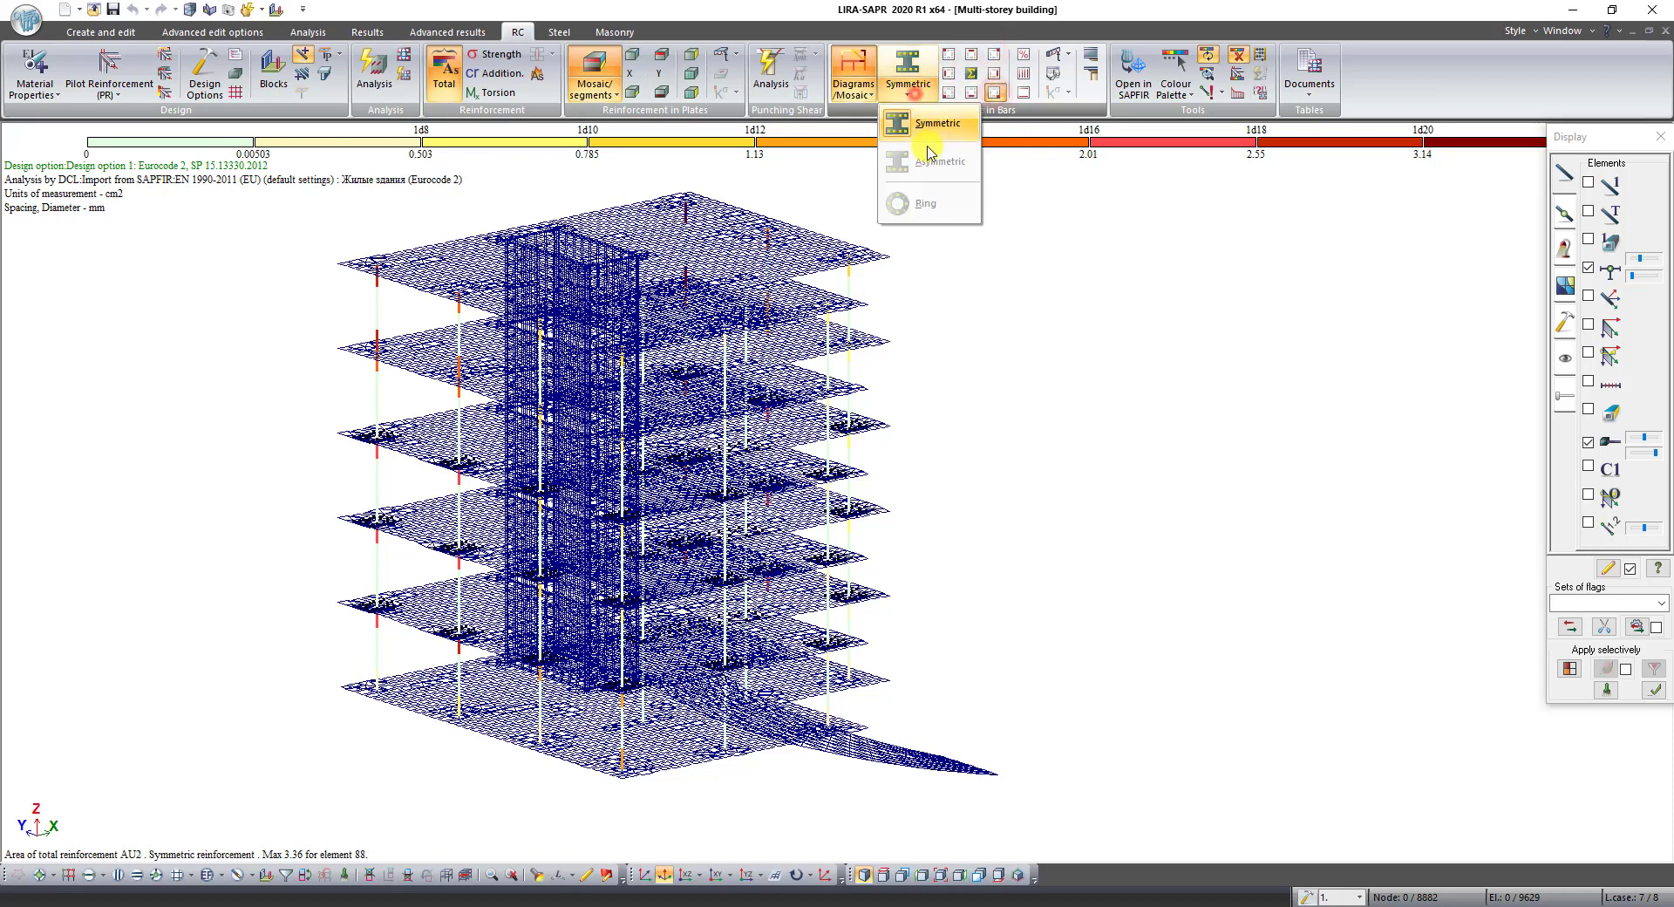
click(919, 173)
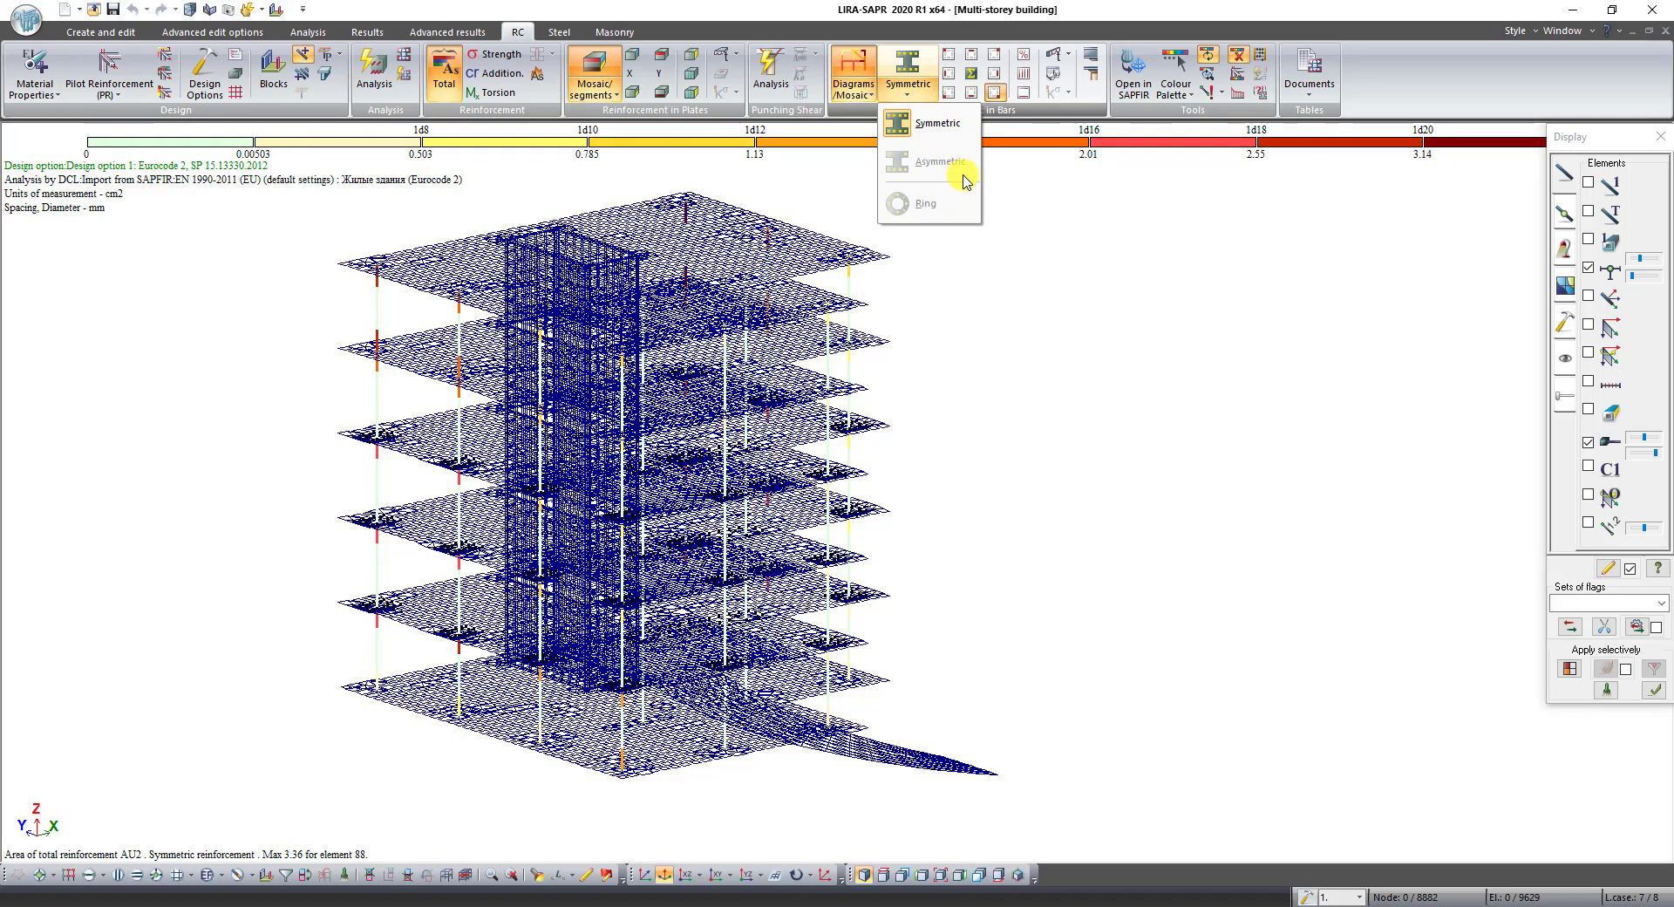
click(911, 123)
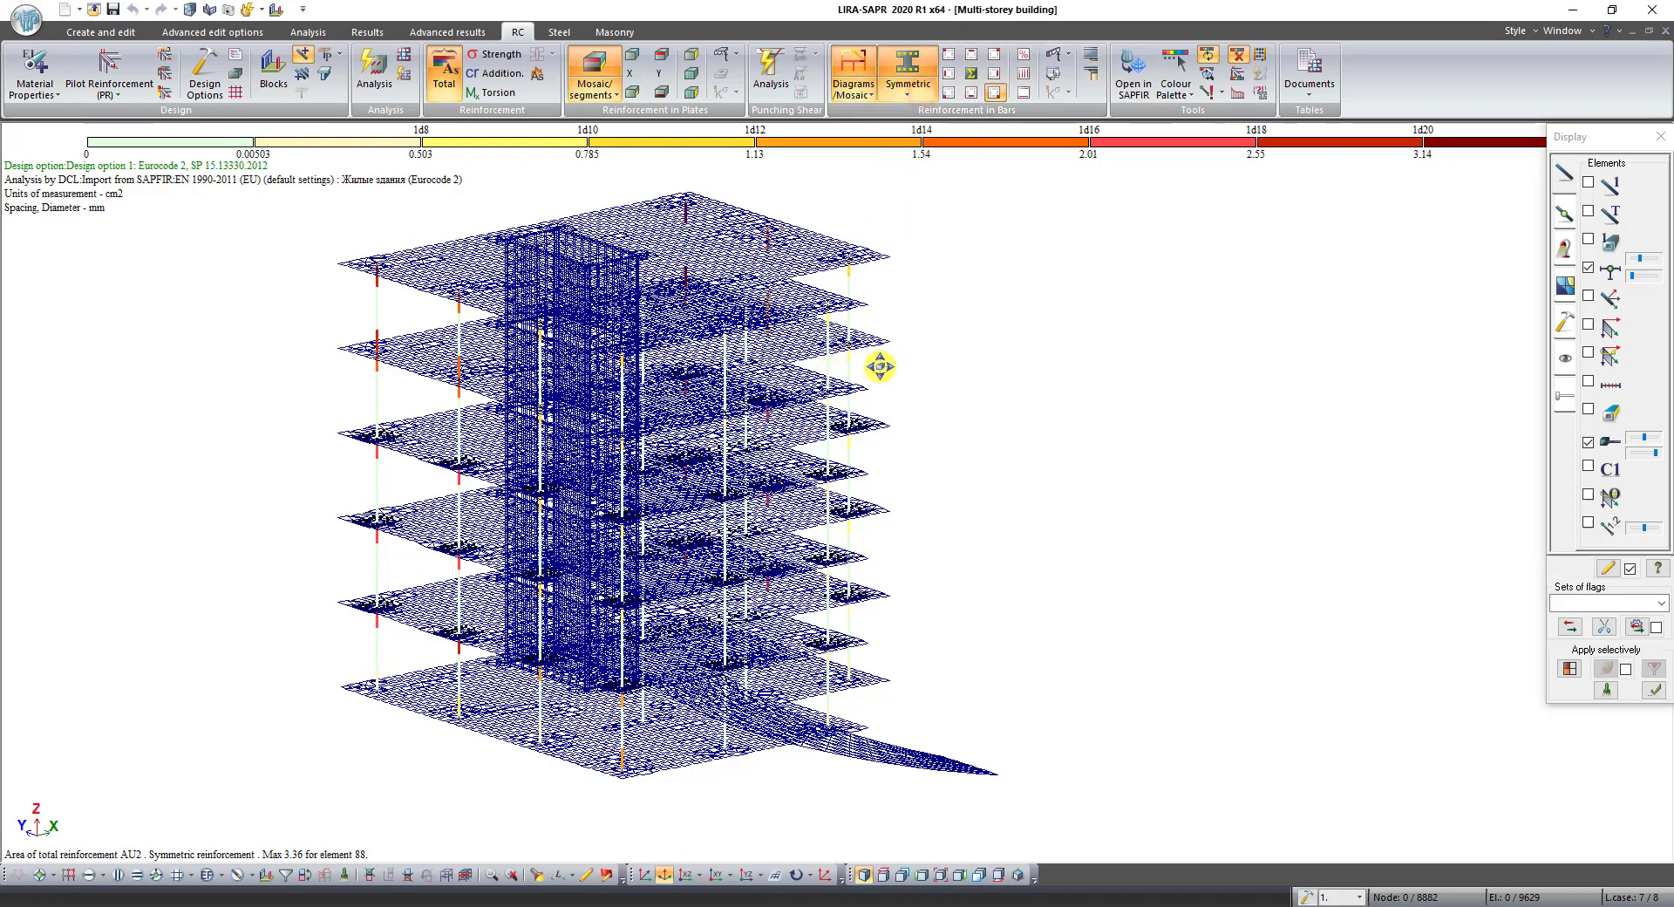
middle_drag(880, 366, 1009, 403)
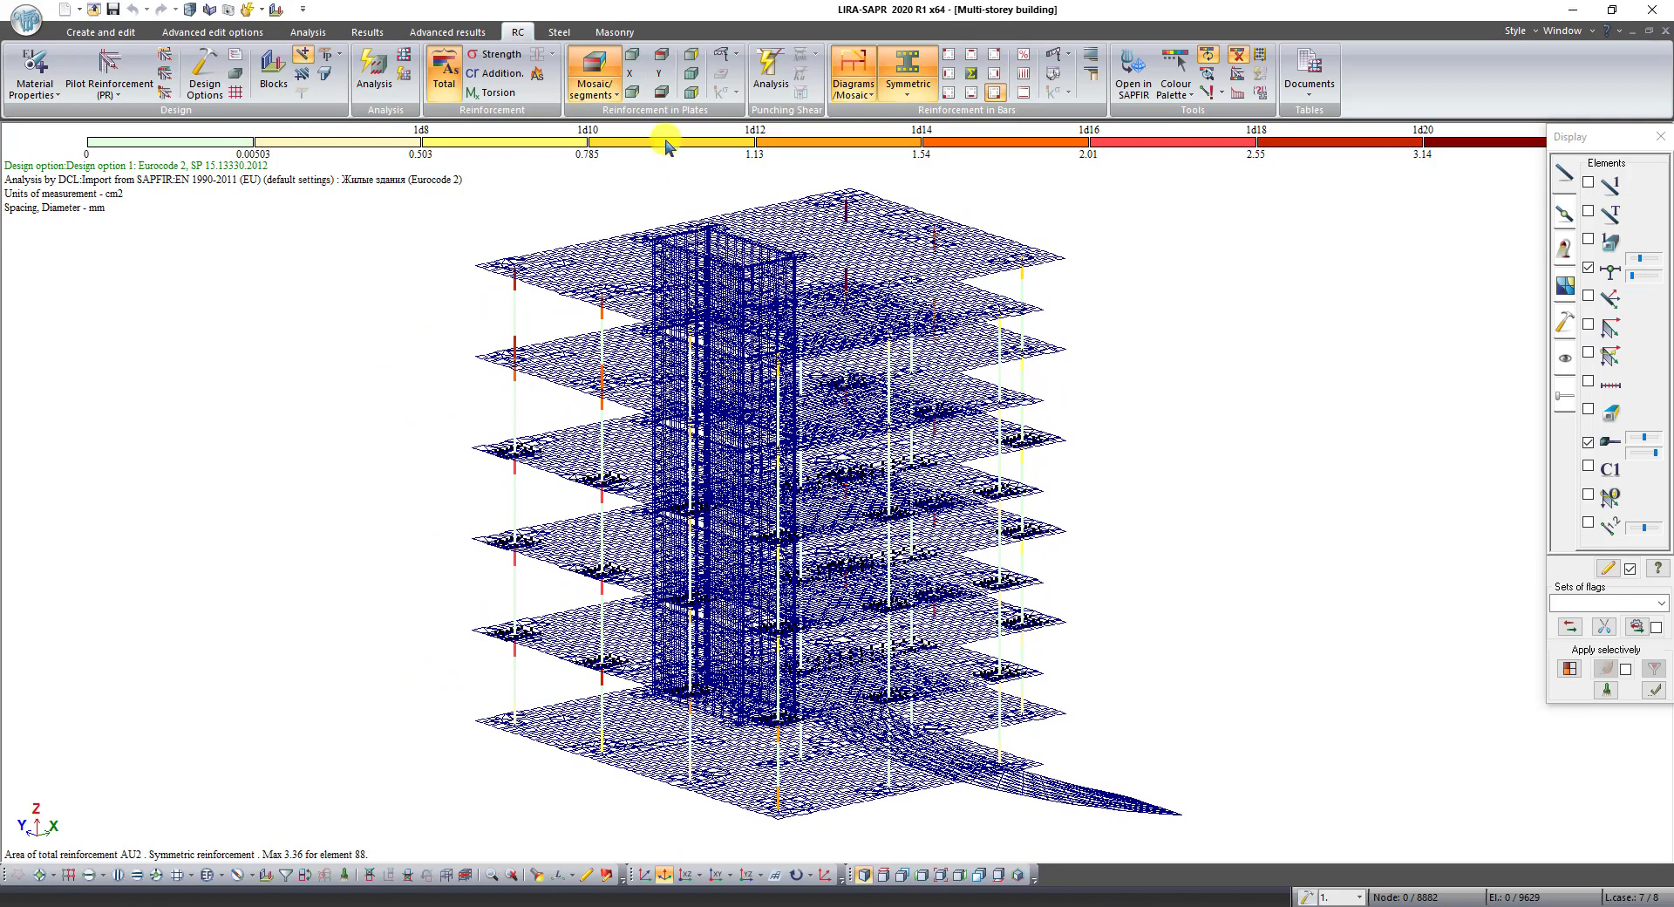
Cycle through the slab upper and lower X/Y reinforcement mosaics, ending on lower Y
click(633, 60)
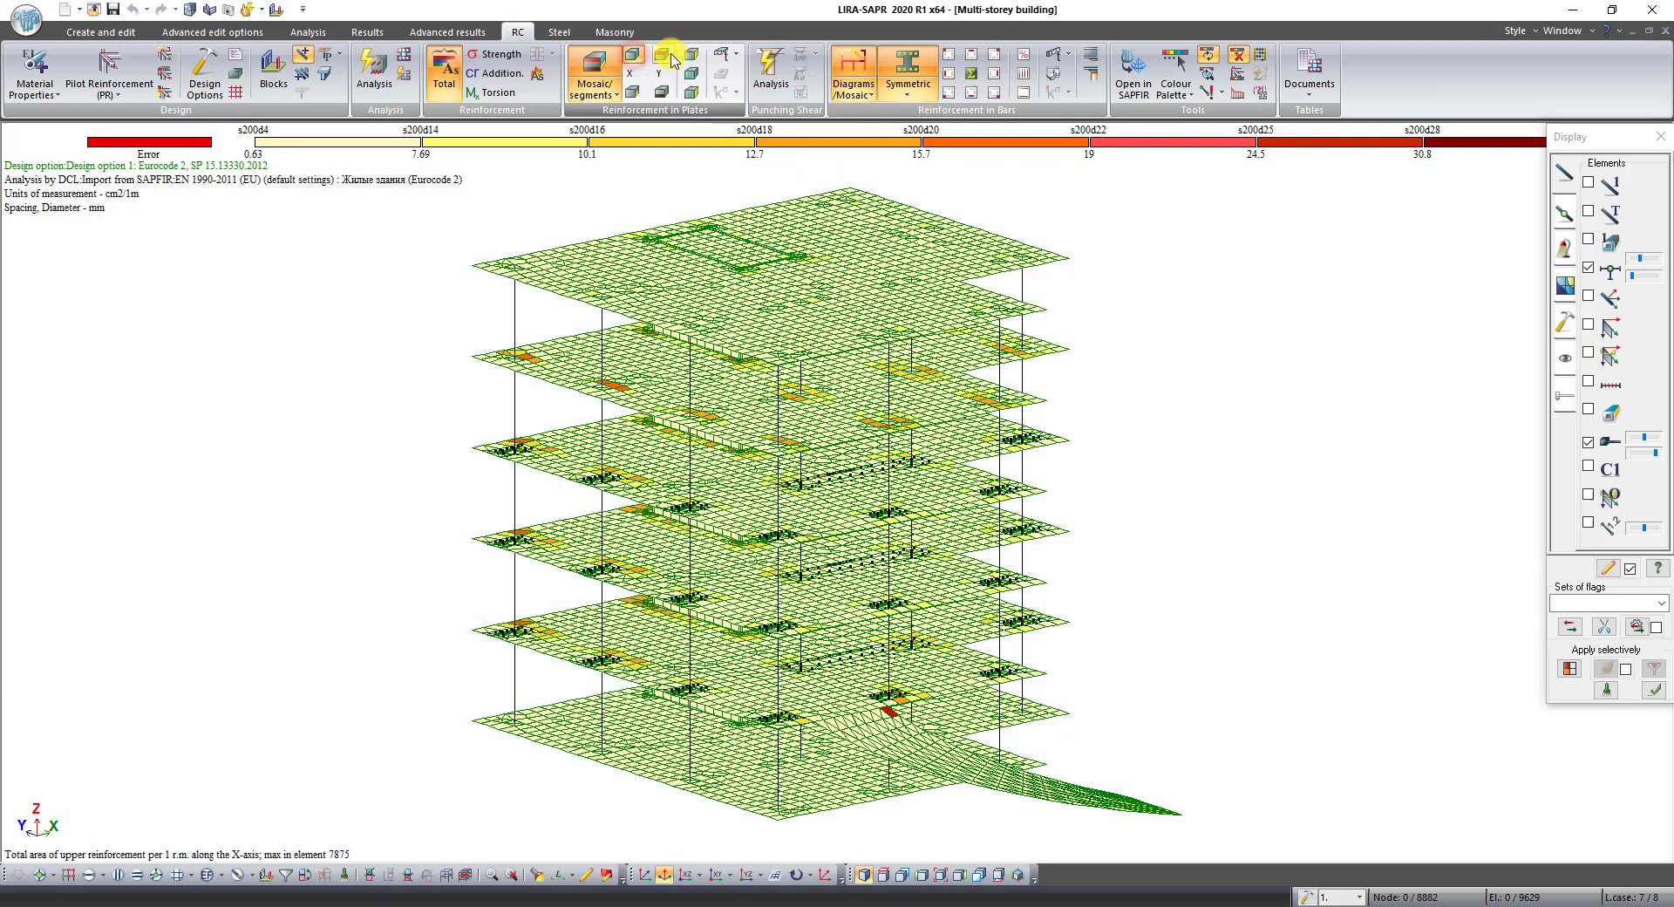
click(672, 59)
click(632, 91)
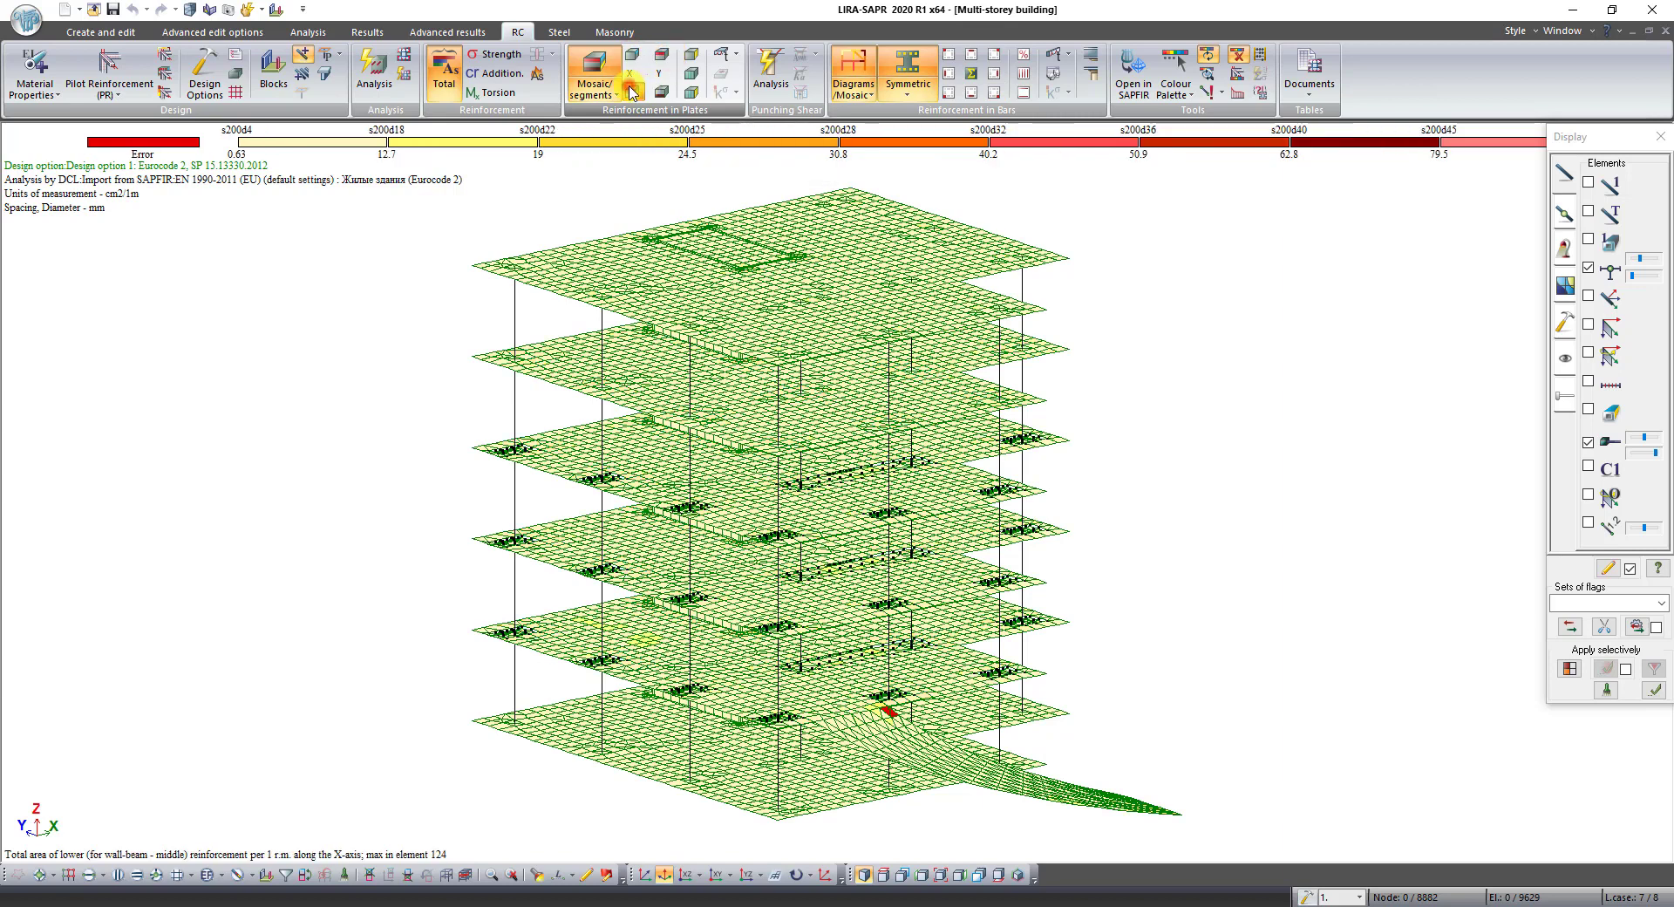
click(661, 91)
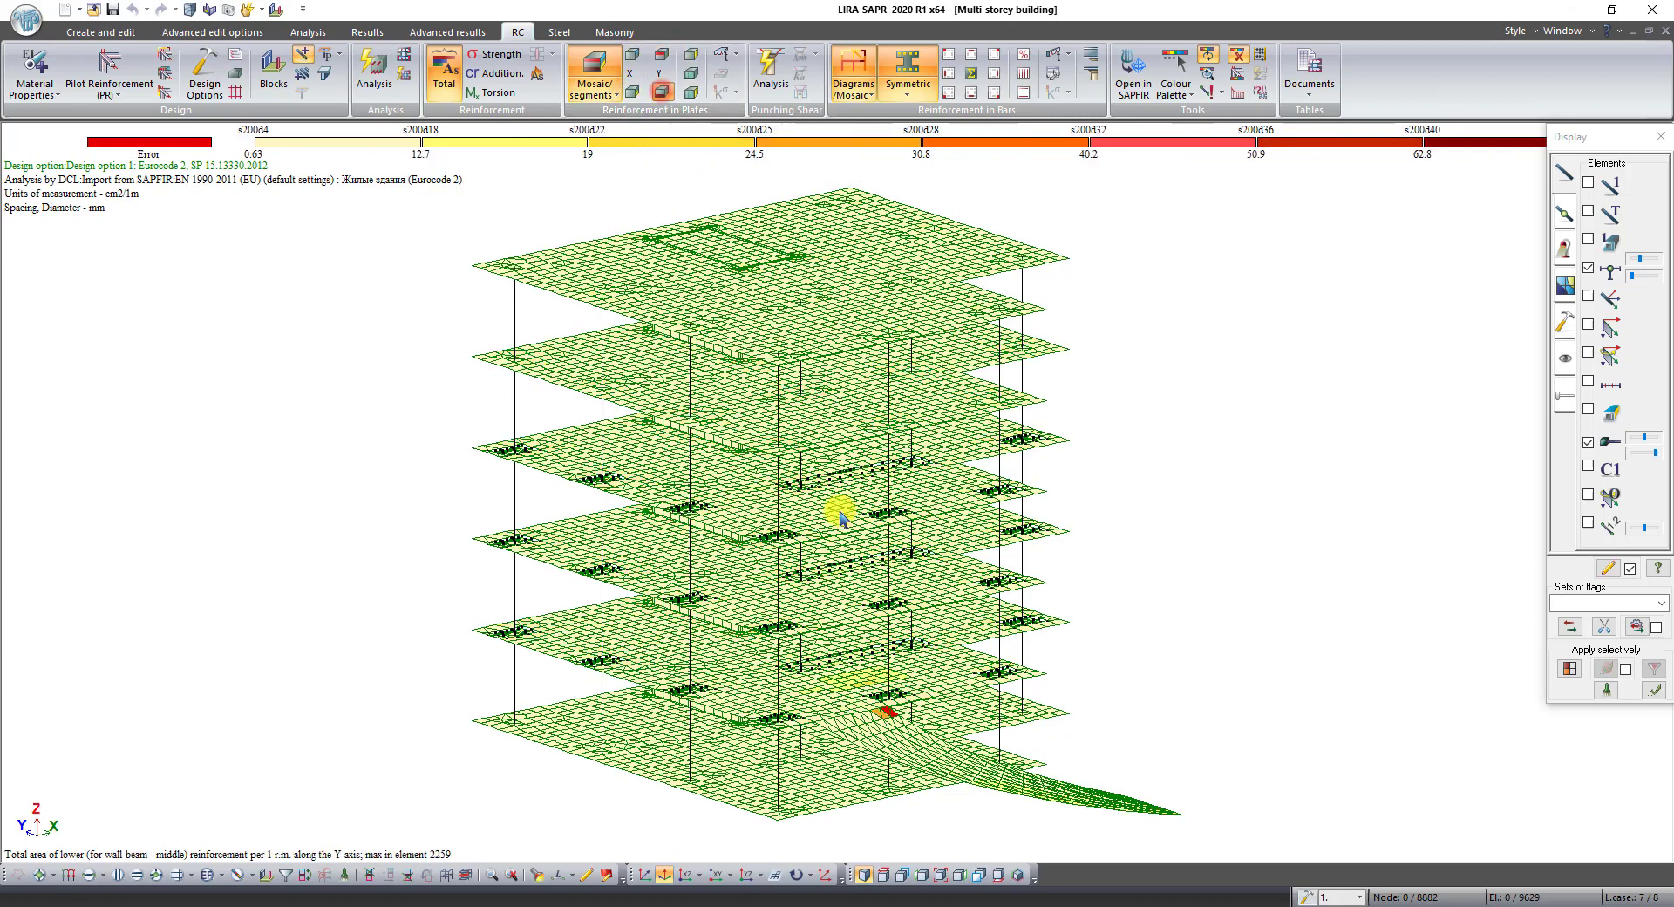
Zoom in on the lower floors' red error element and reveal the end of the legend
mouse_move(1132, 634)
middle_down()
mouse_move(933, 560)
mouse_move(924, 622)
middle_up()
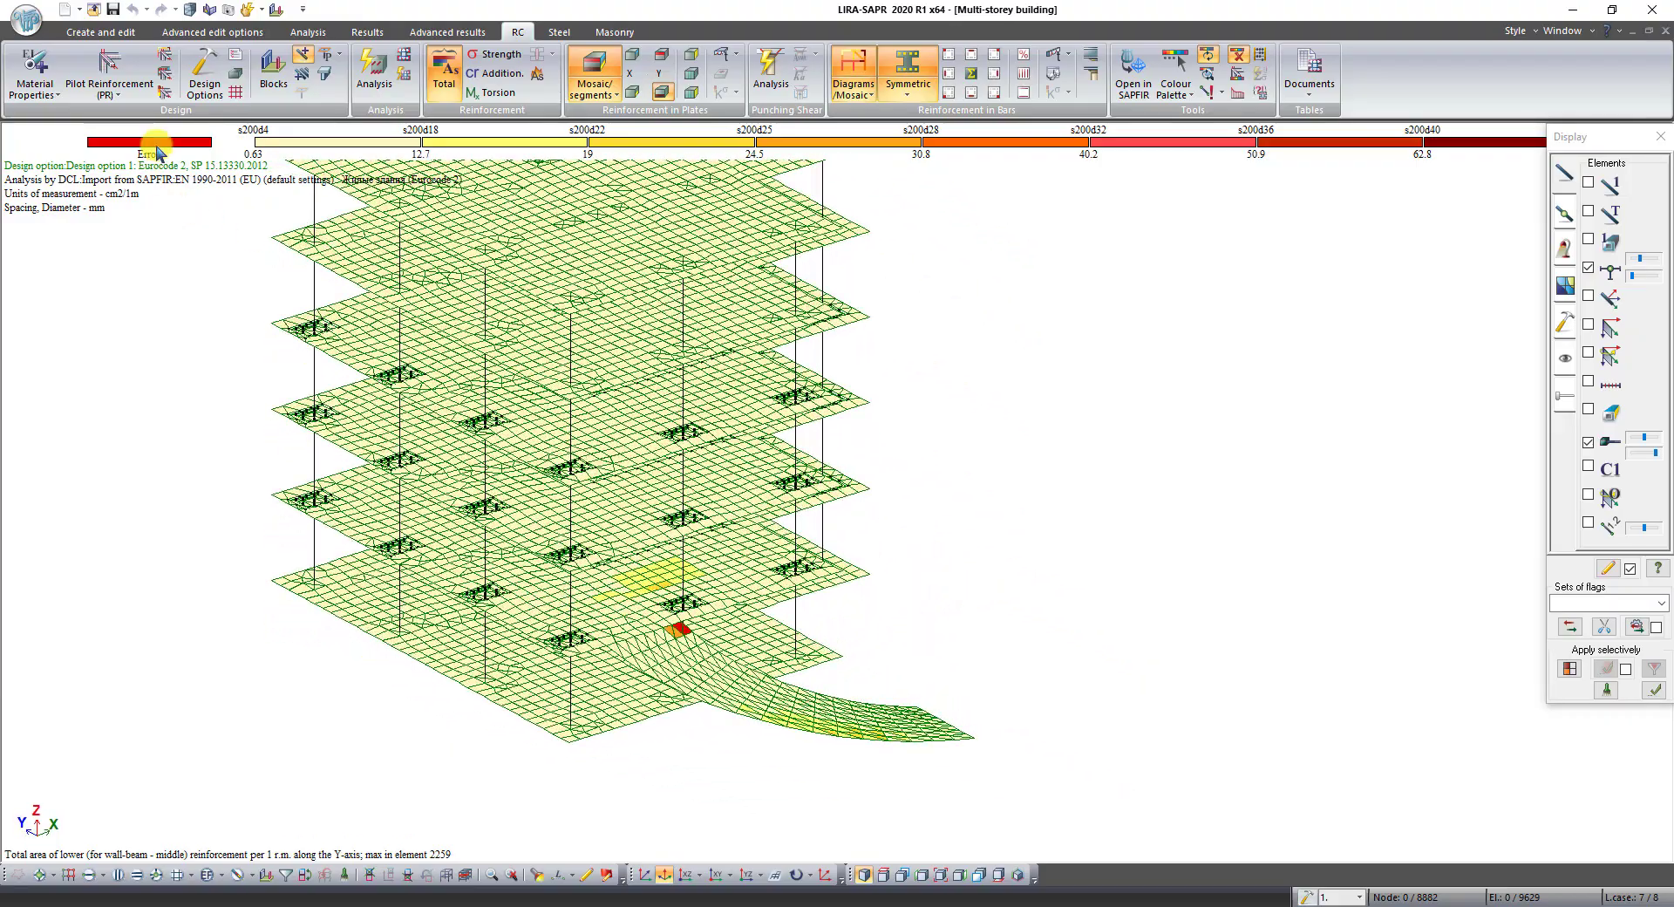
scroll(680, 632, up, 5)
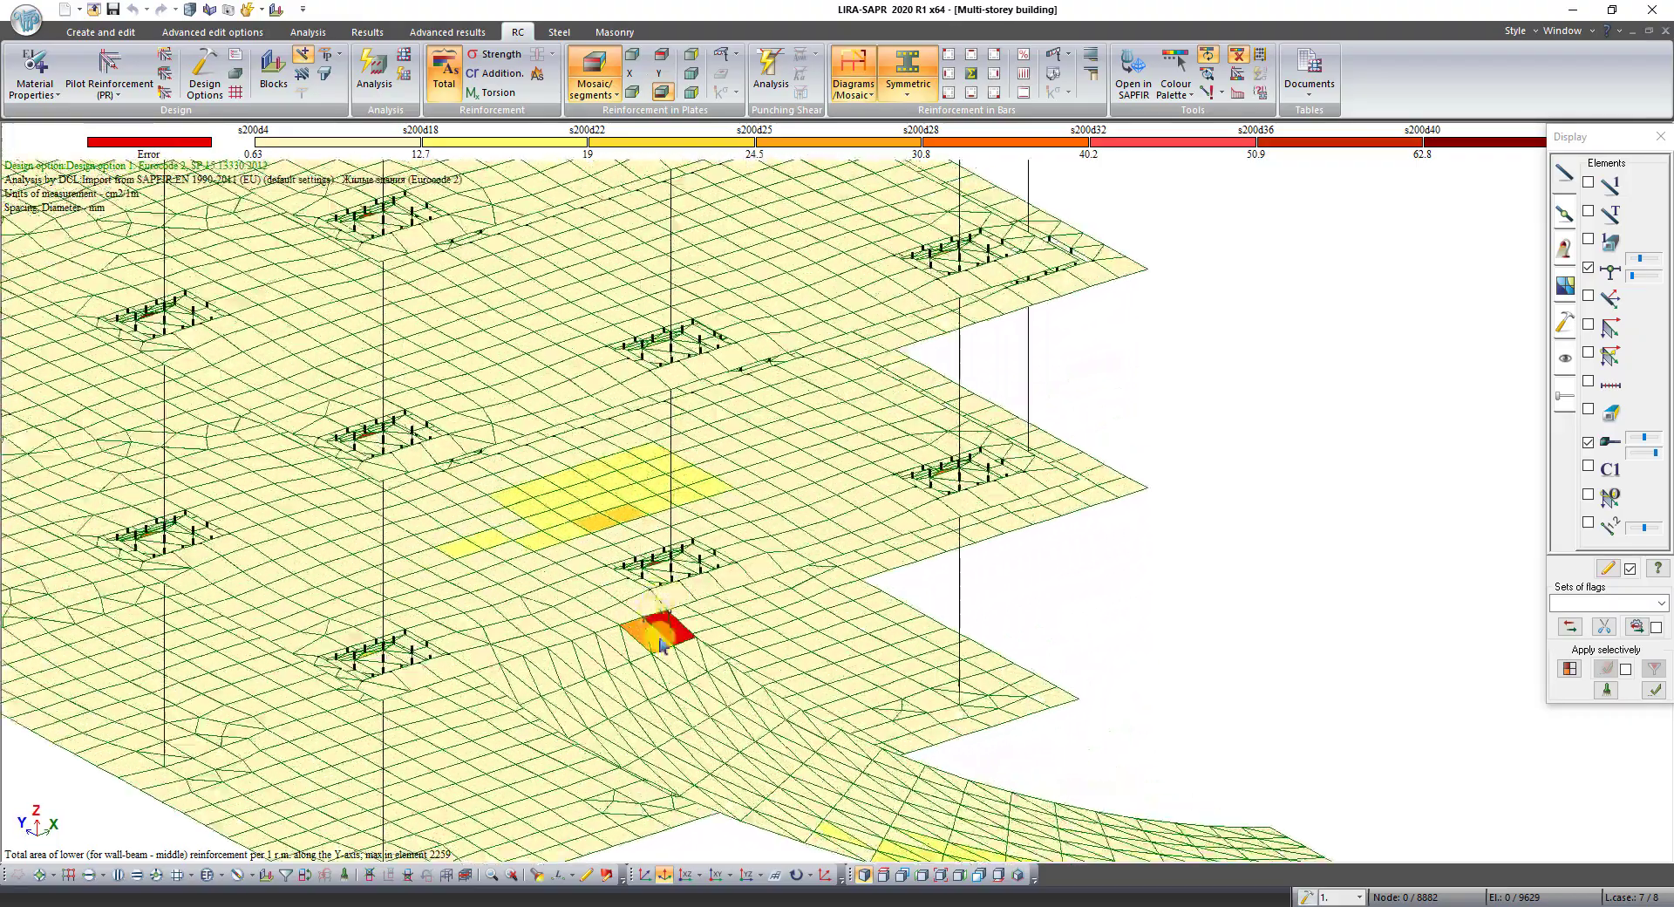
scroll(659, 629, up, 2)
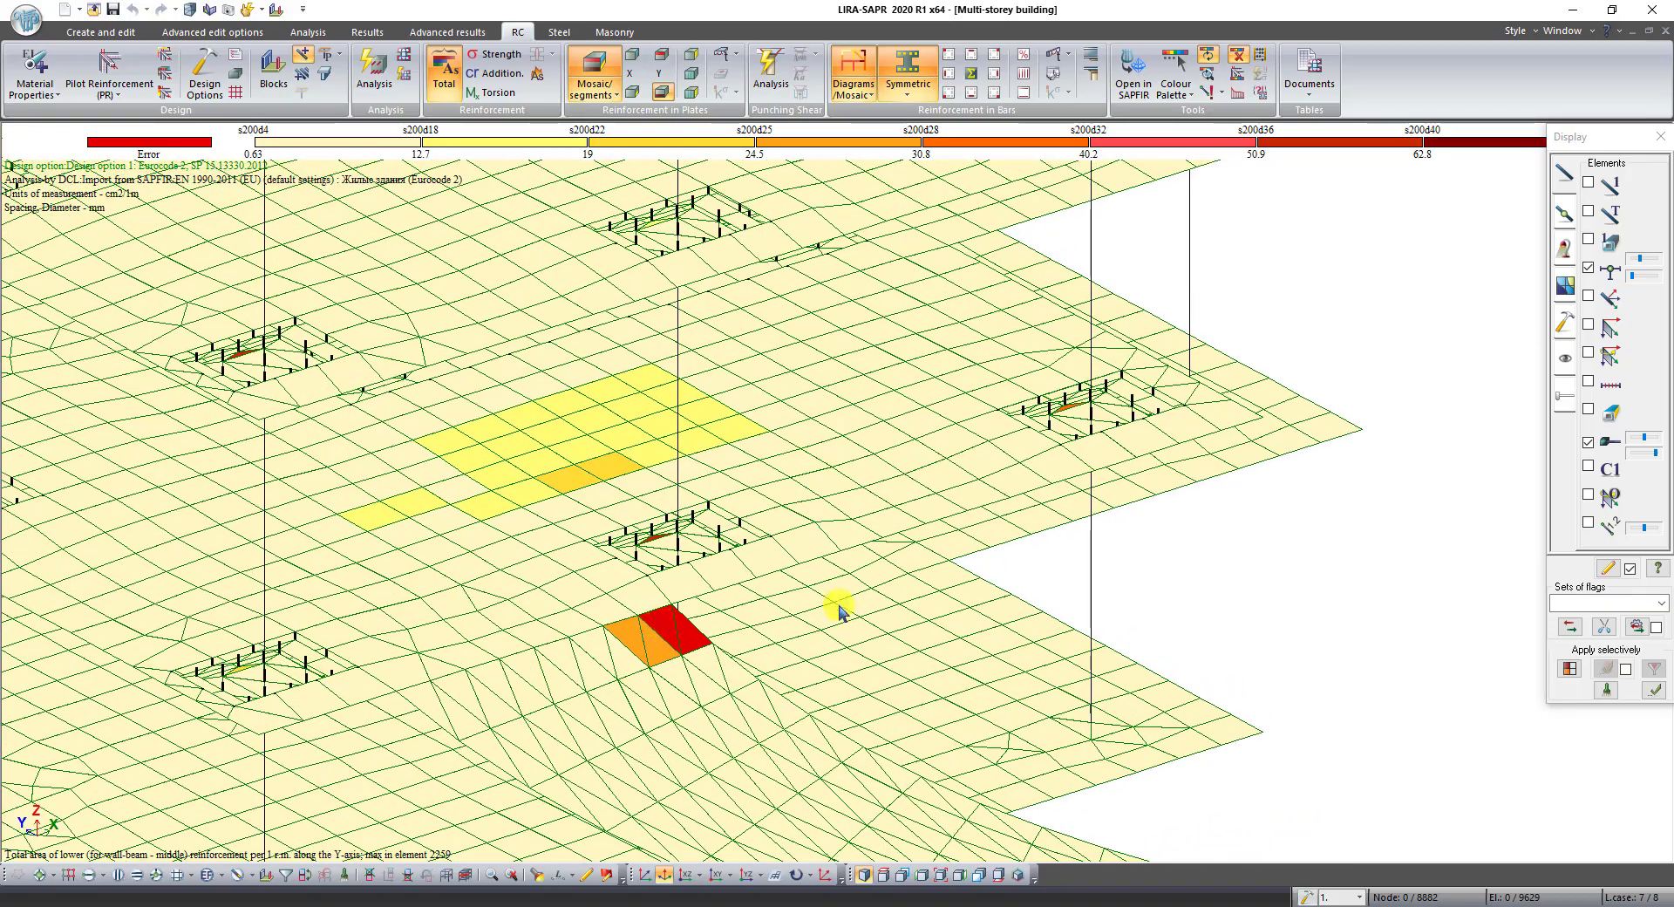
scroll(839, 611, down, 6)
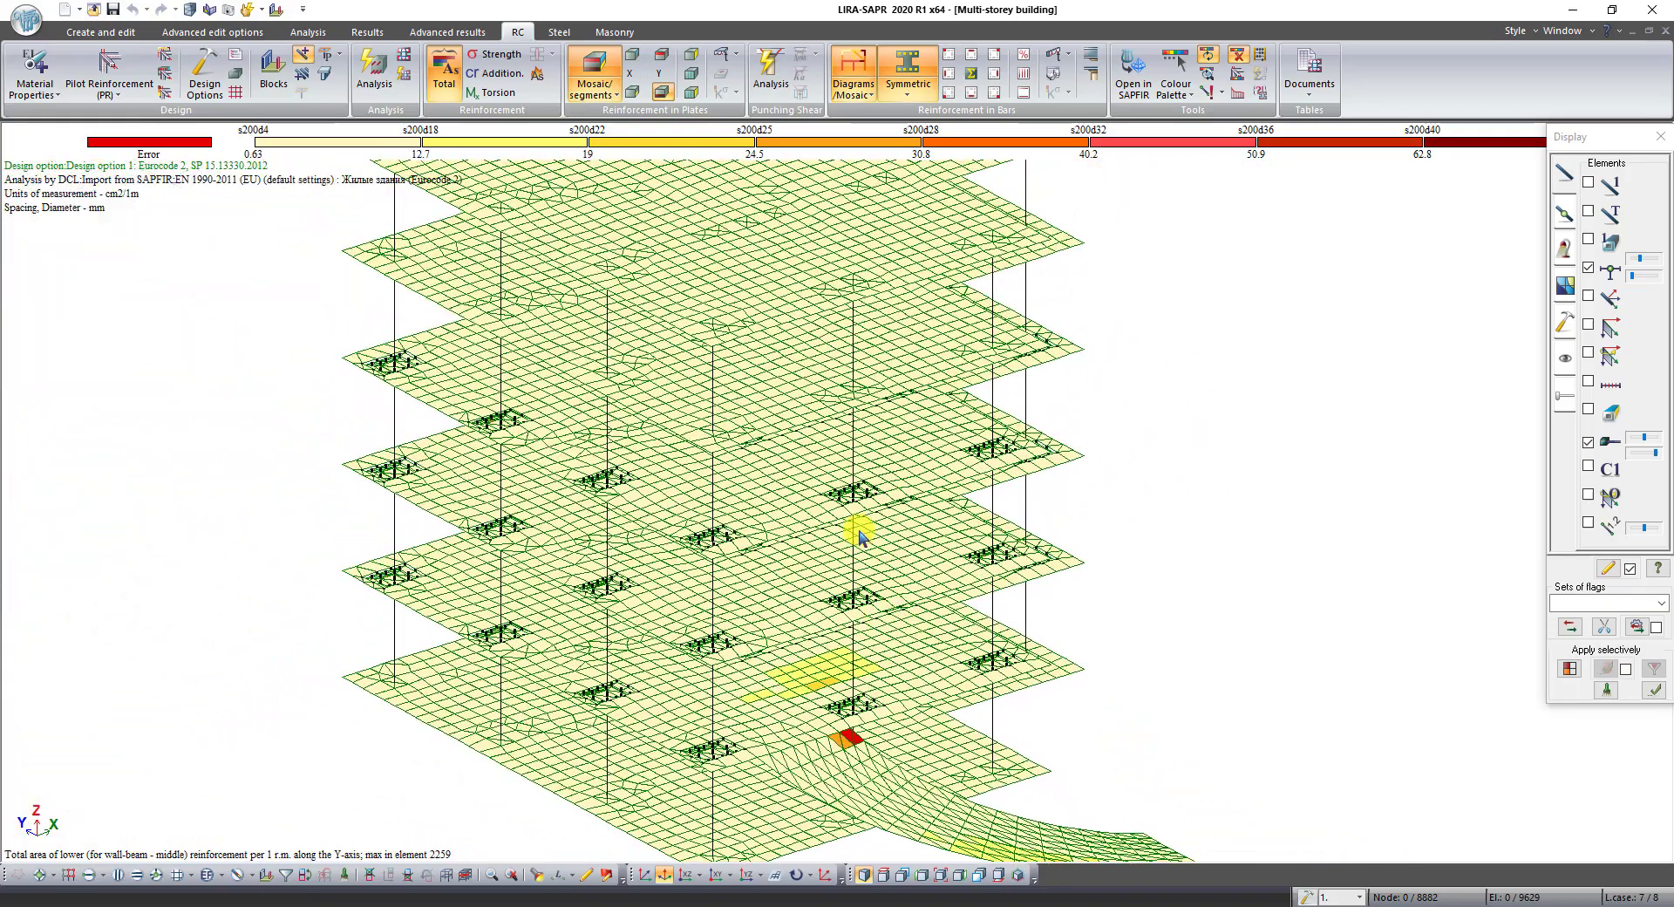
scroll(859, 537, down, 3)
drag(1571, 144, 1569, 204)
middle_drag(1074, 462, 997, 408)
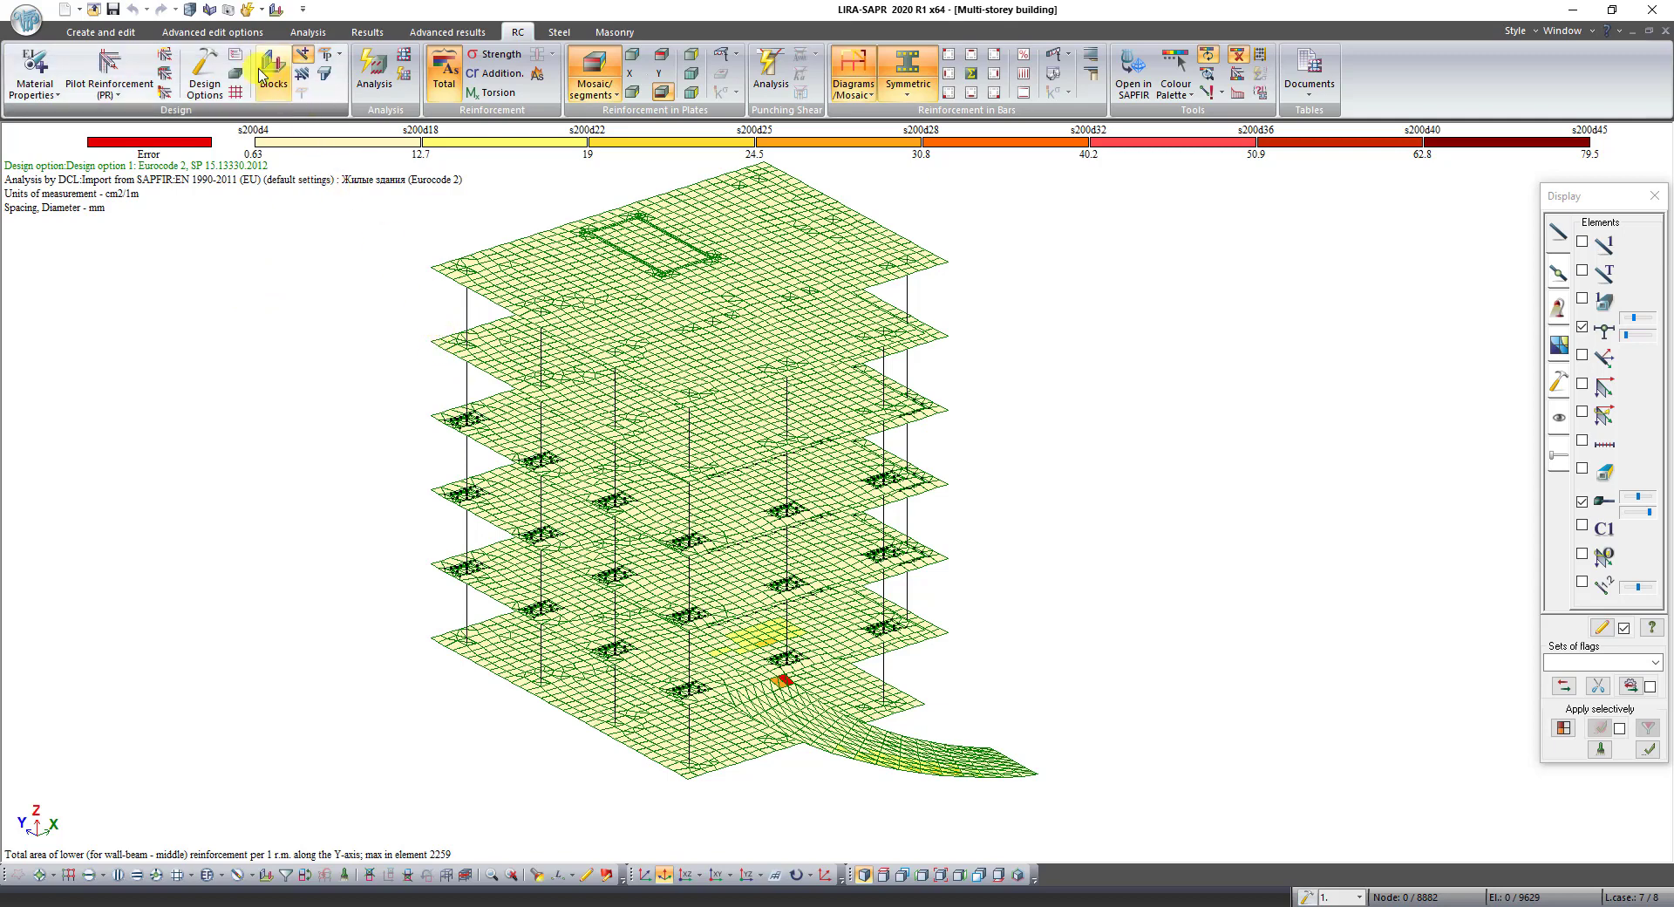
Raise the Slab shell RC material's maximum reinforcement from 3 to 5% and confirm
click(236, 56)
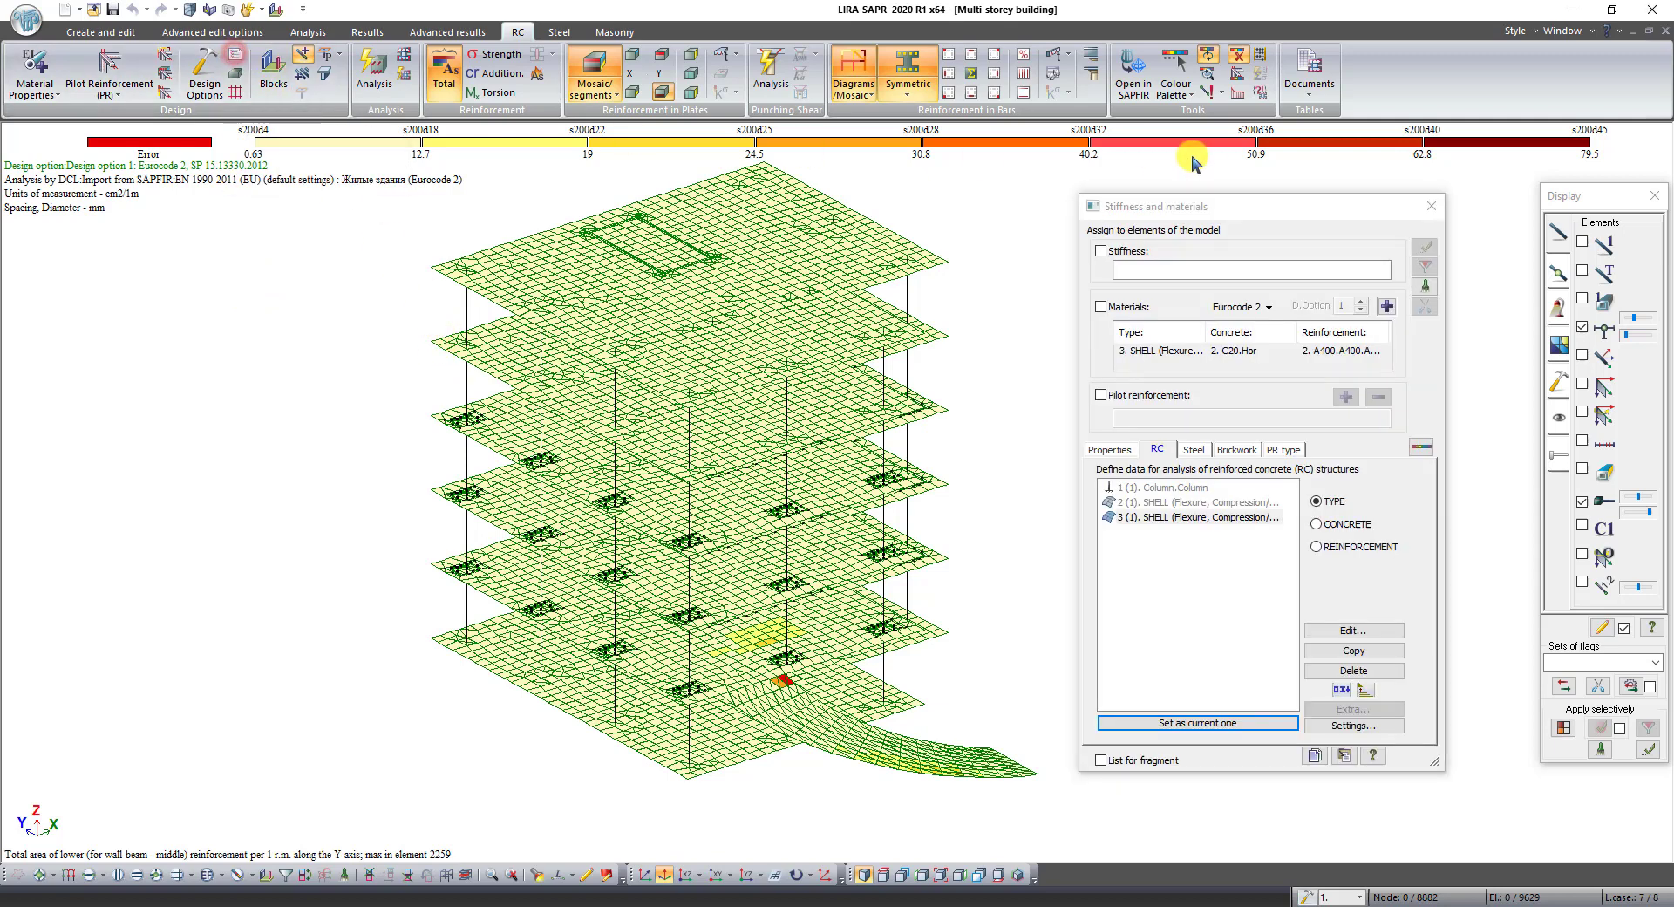
drag(1189, 211, 1109, 190)
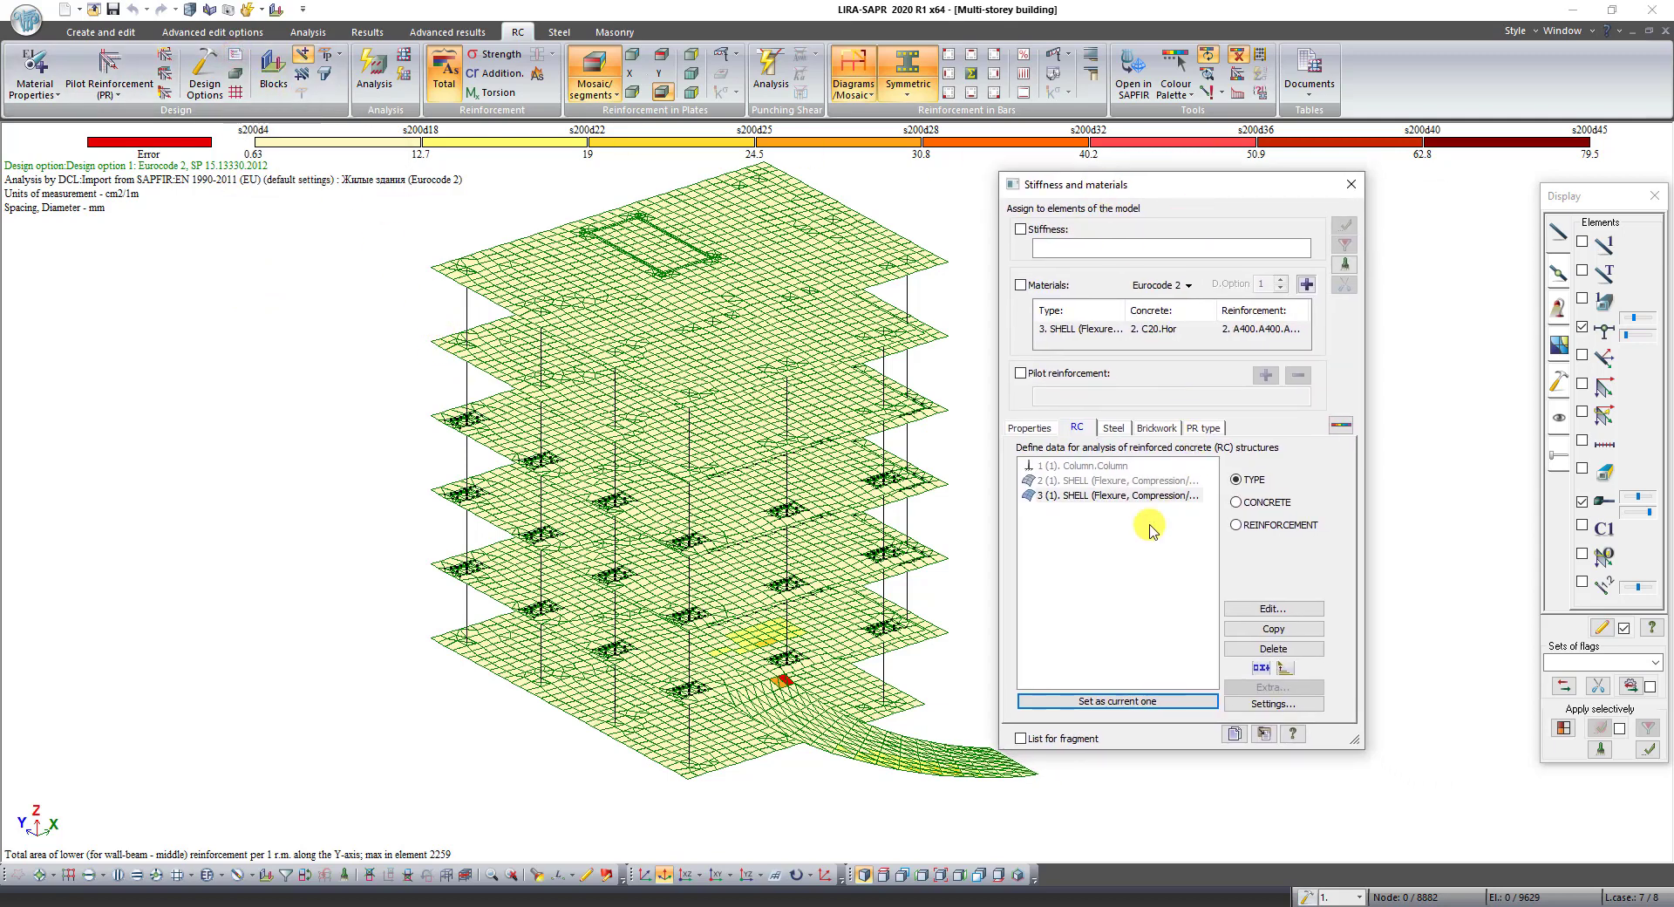
click(1087, 495)
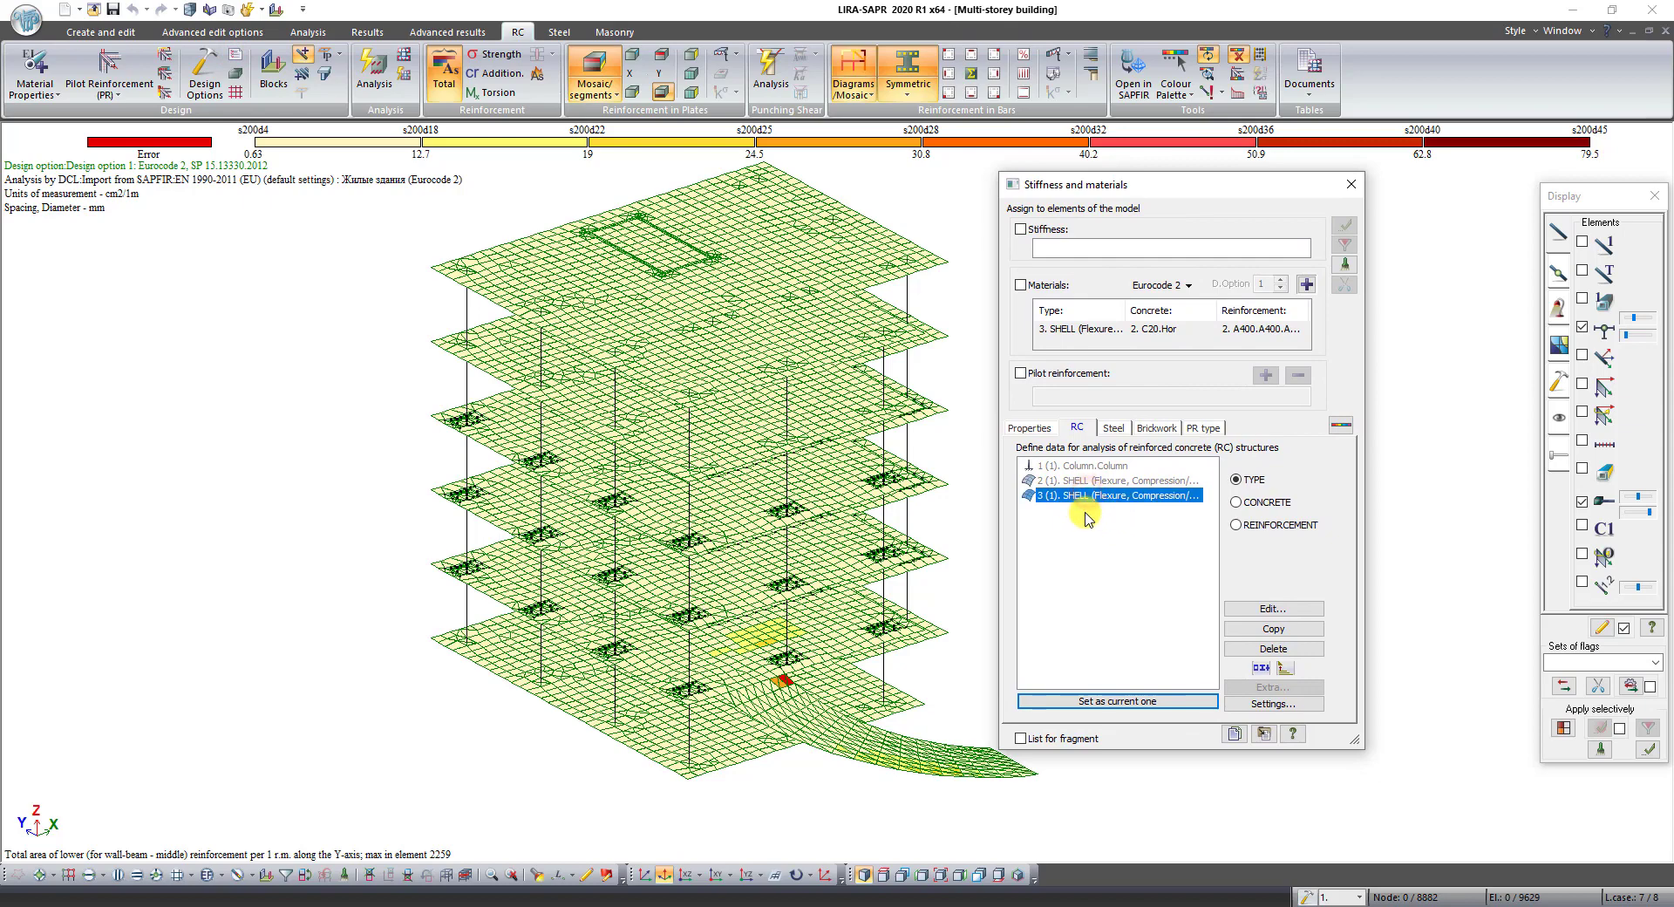
click(1275, 609)
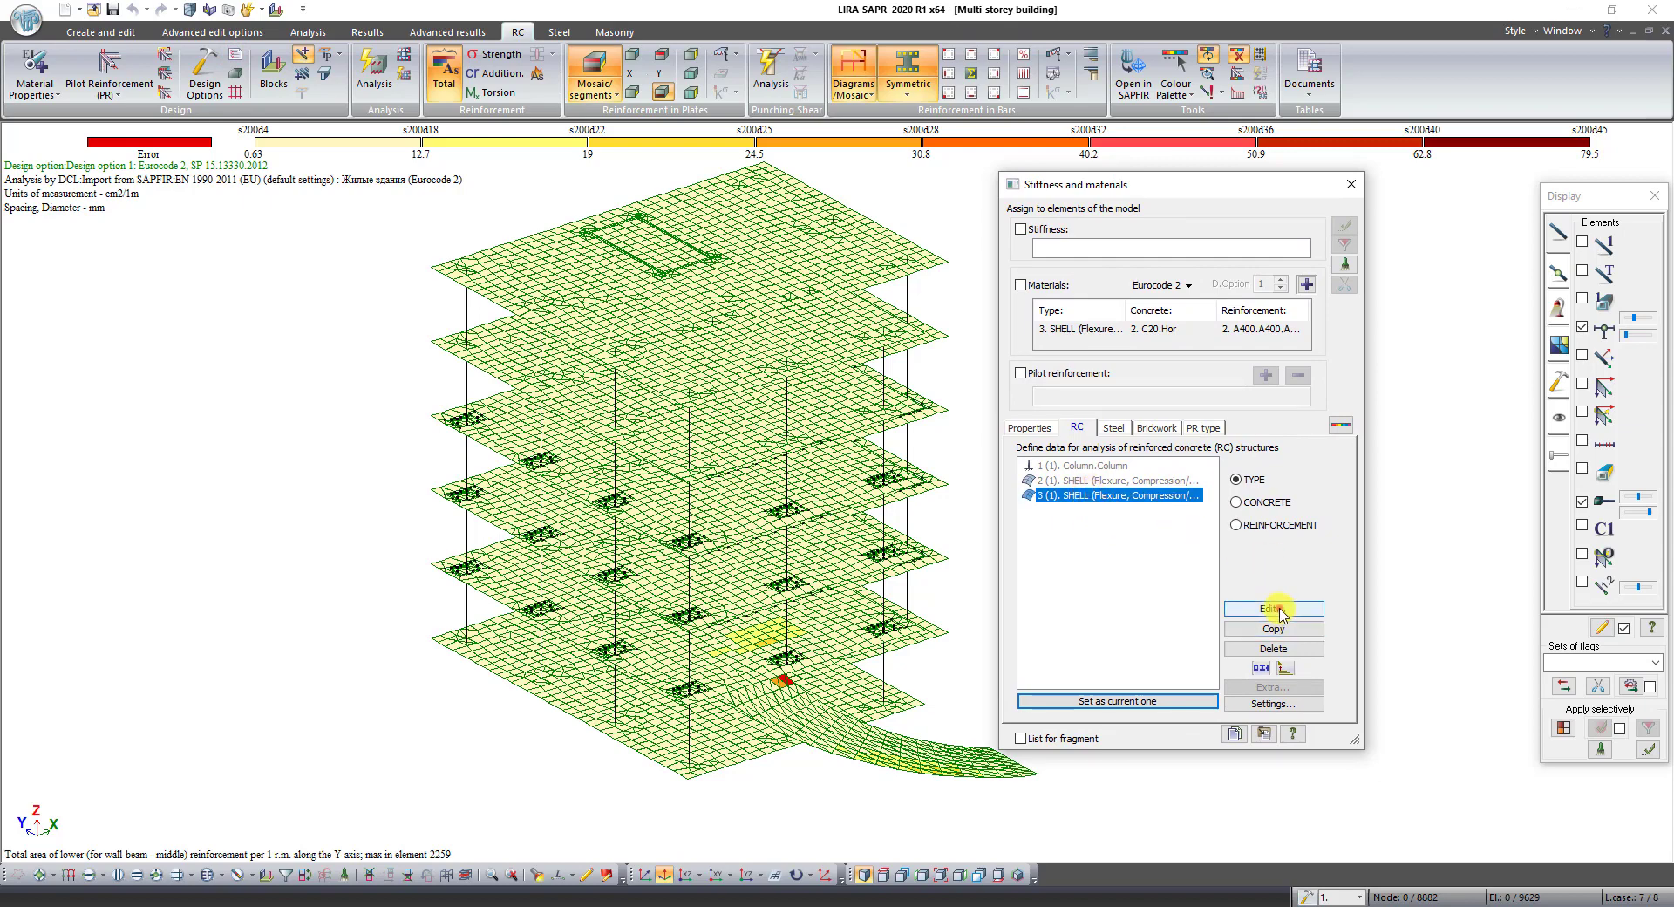
drag(661, 156, 582, 196)
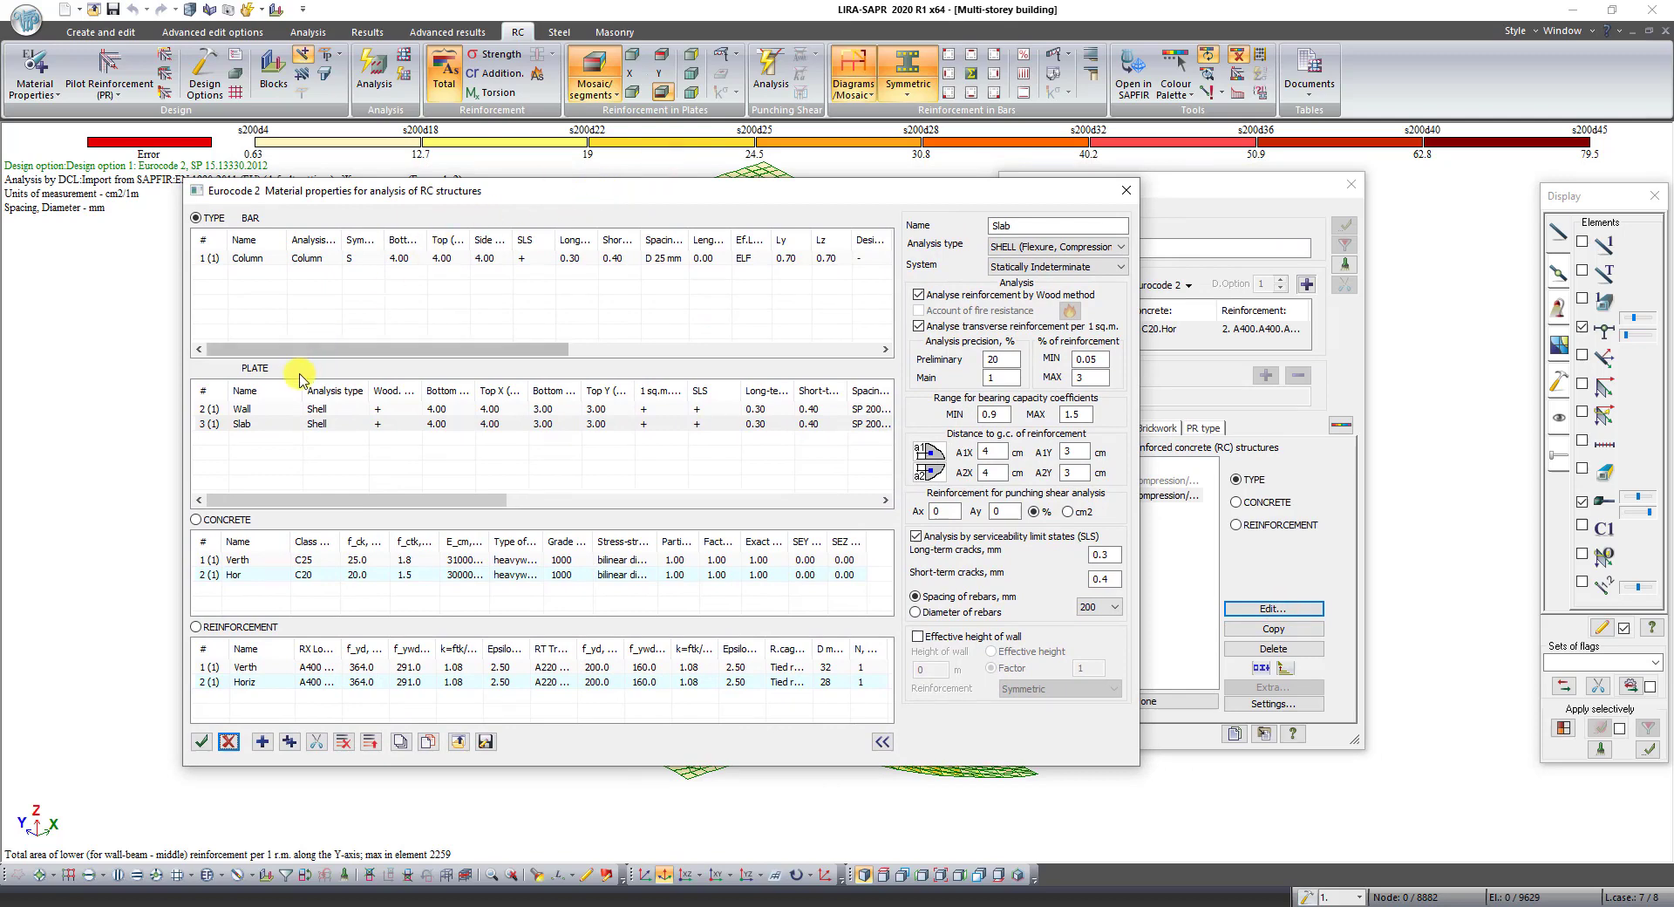
click(244, 424)
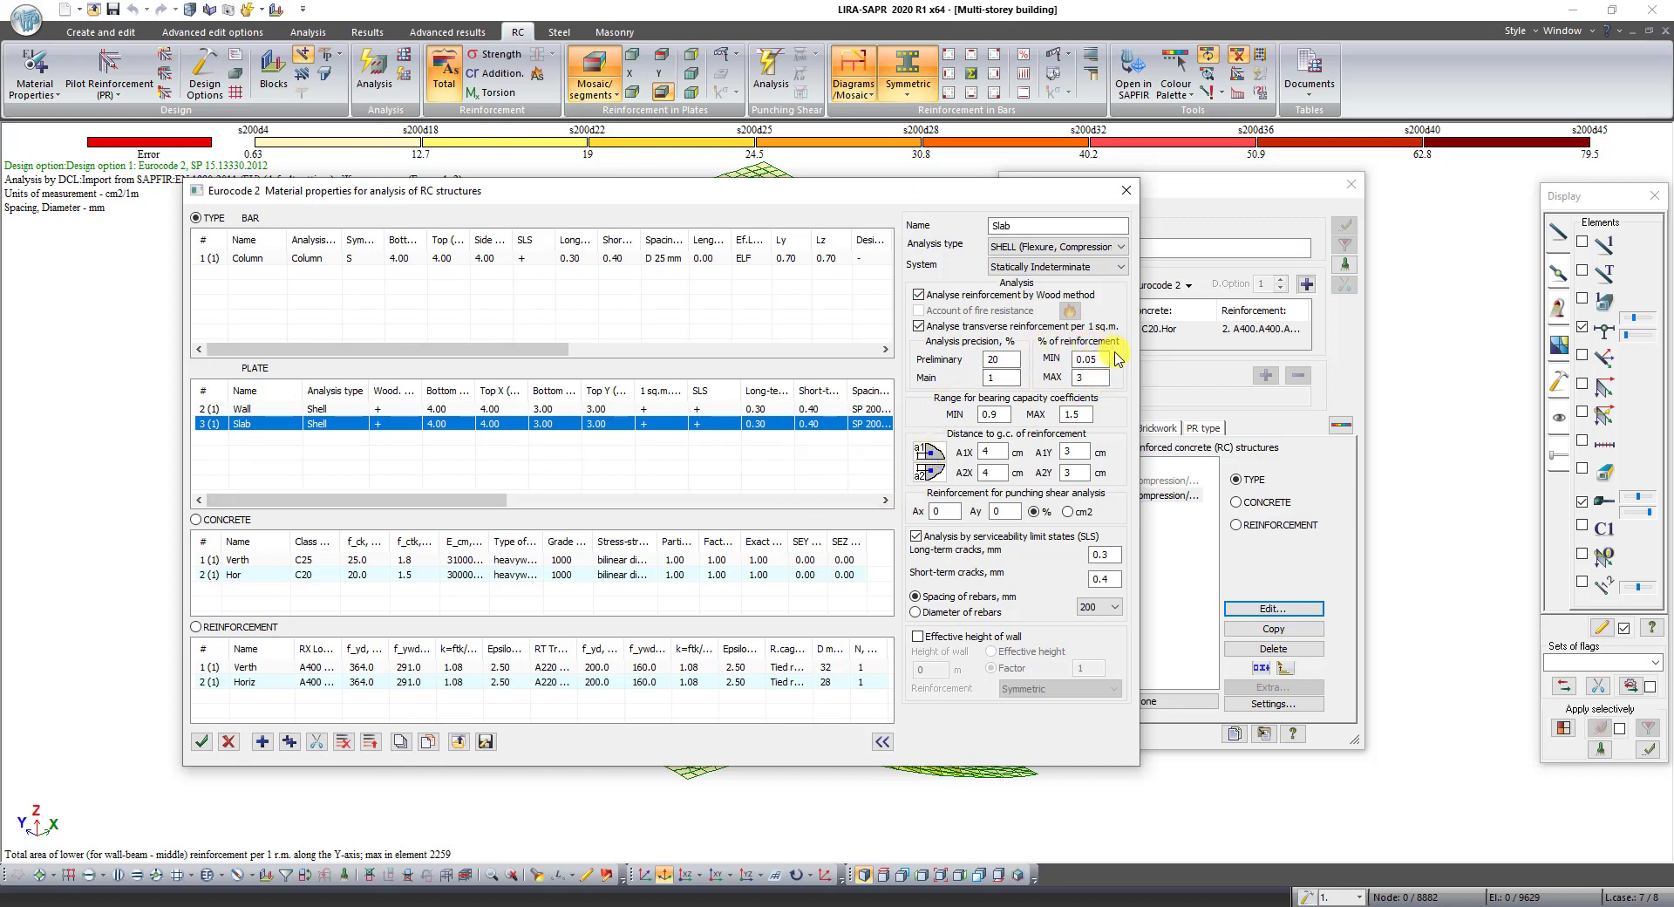
double_click(1092, 376)
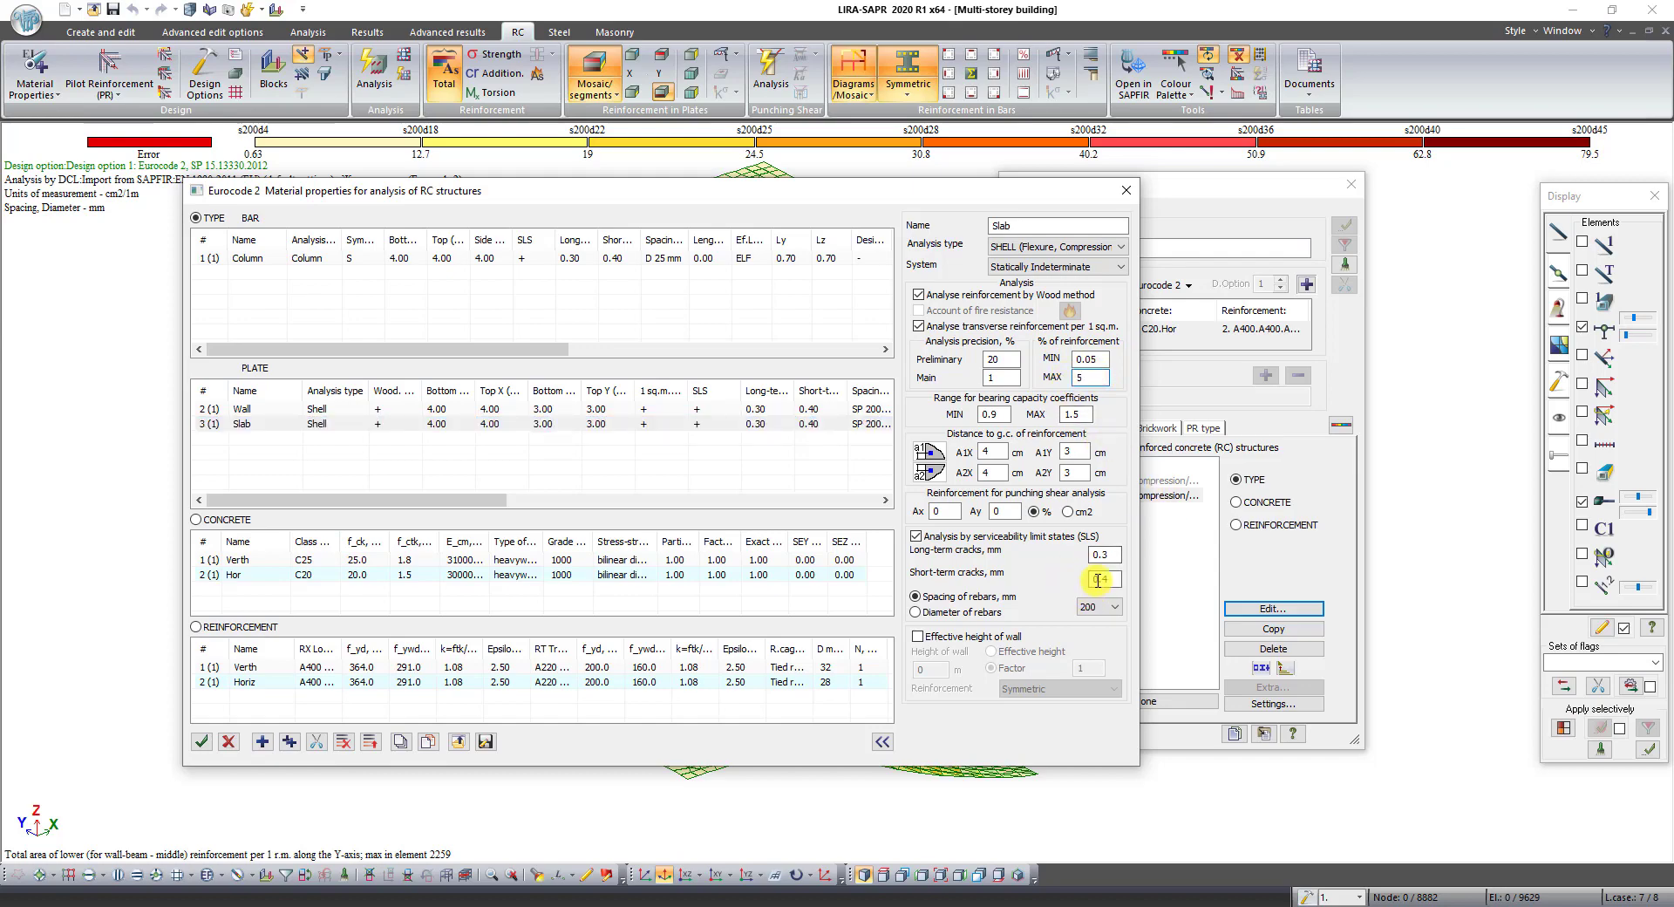
click(202, 742)
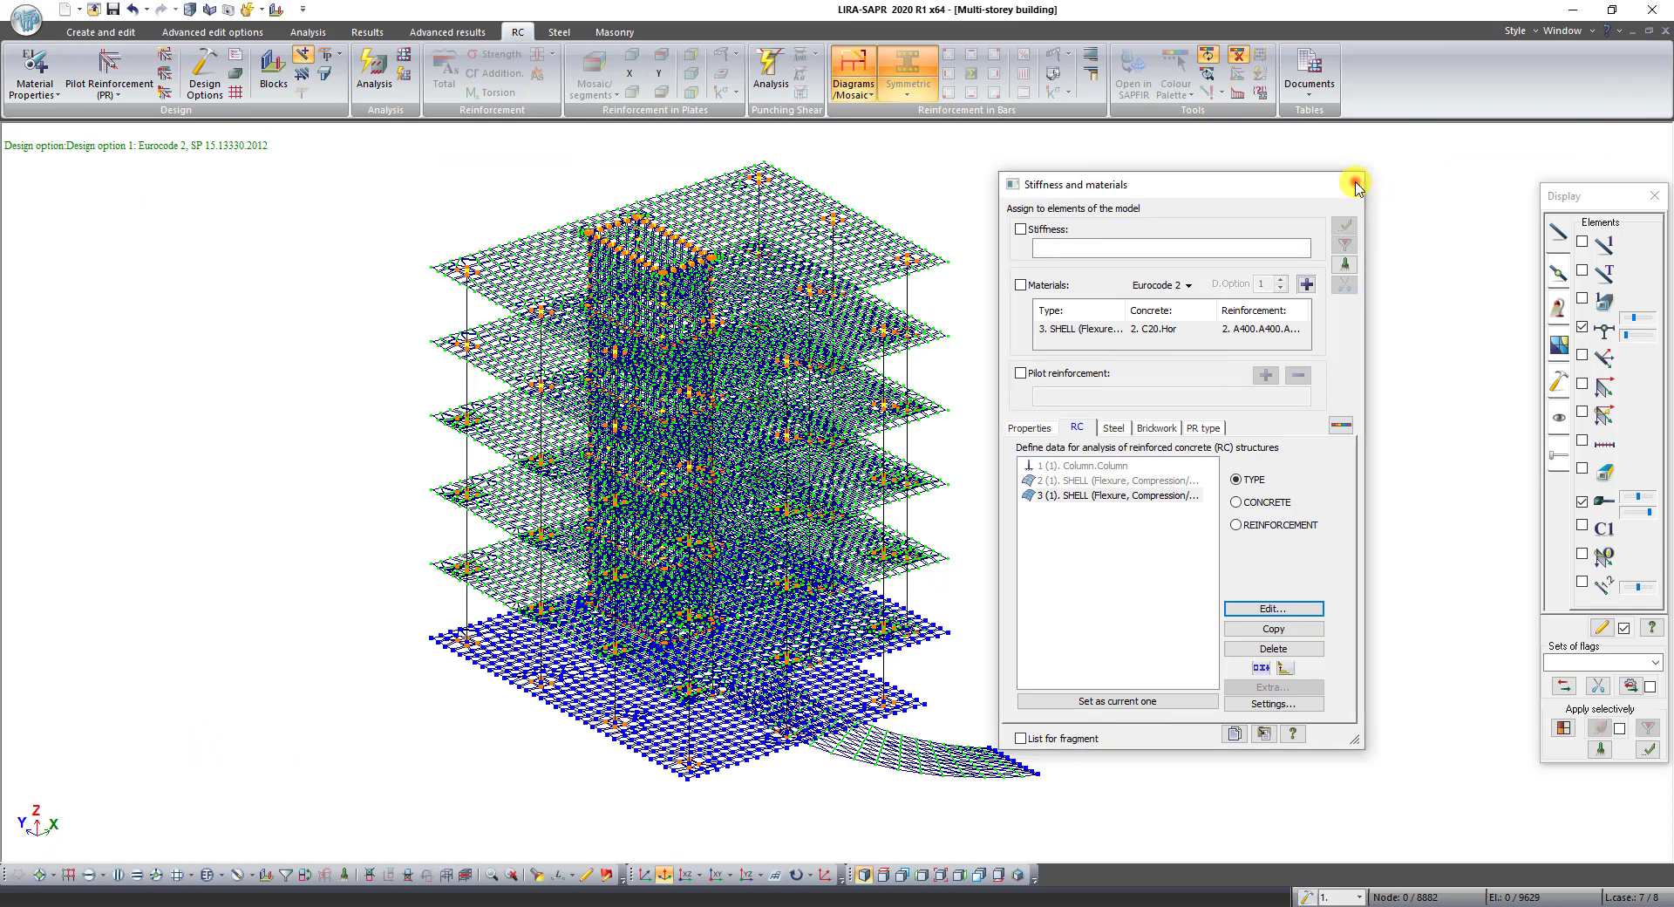
Close Stiffness and materials and rerun the RC reinforcement analysis
click(1353, 184)
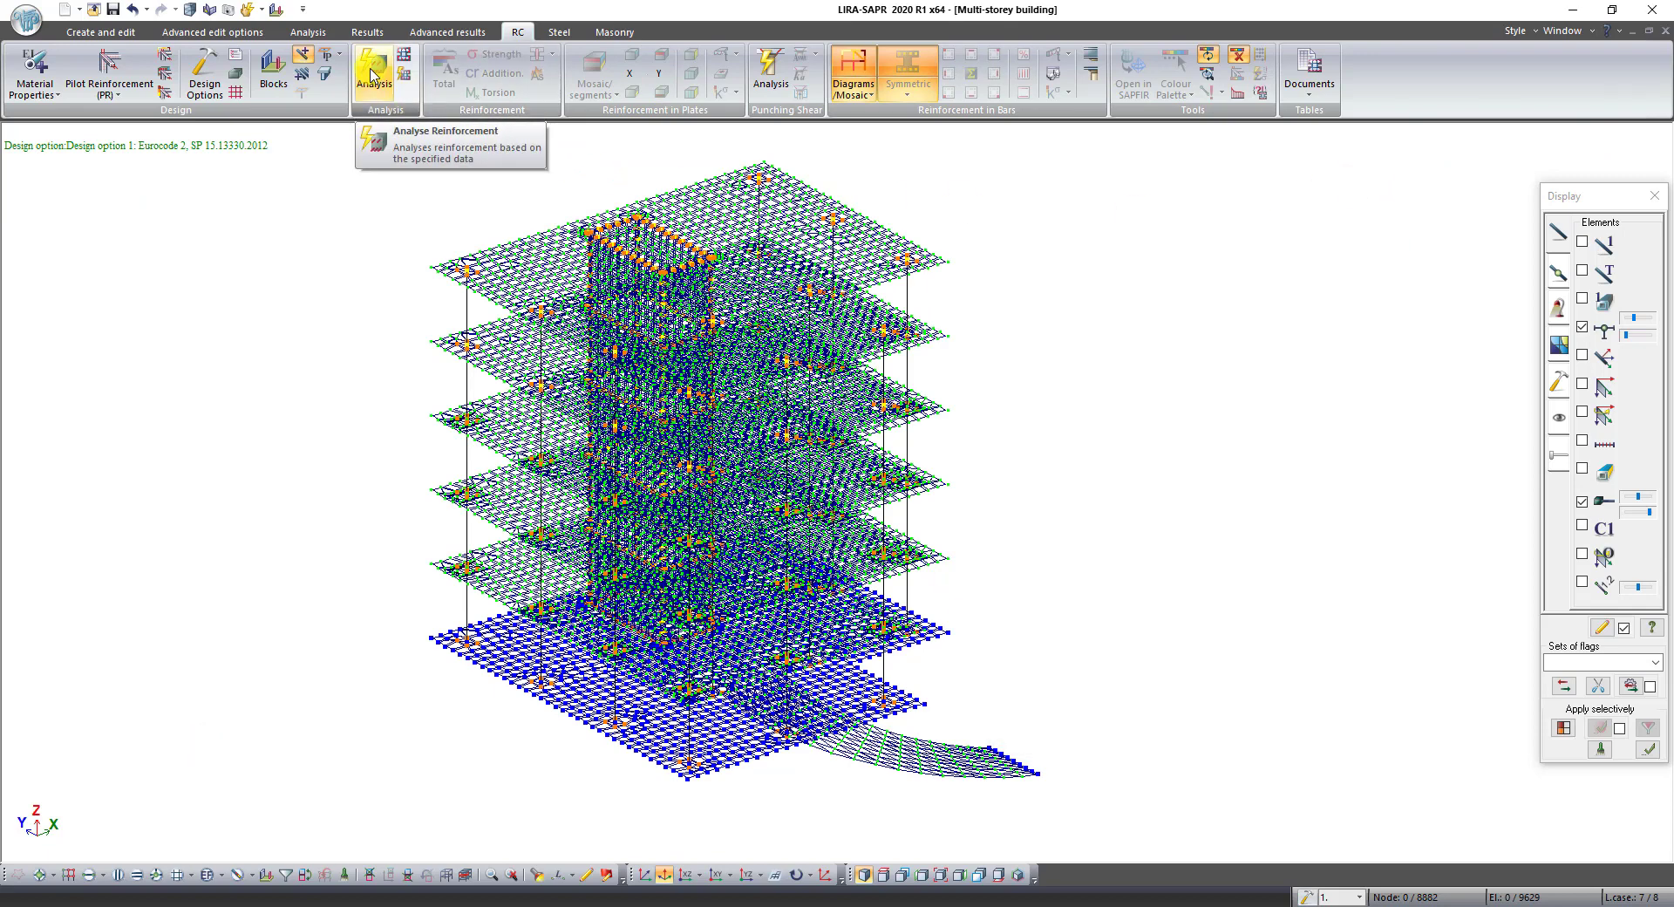
click(372, 76)
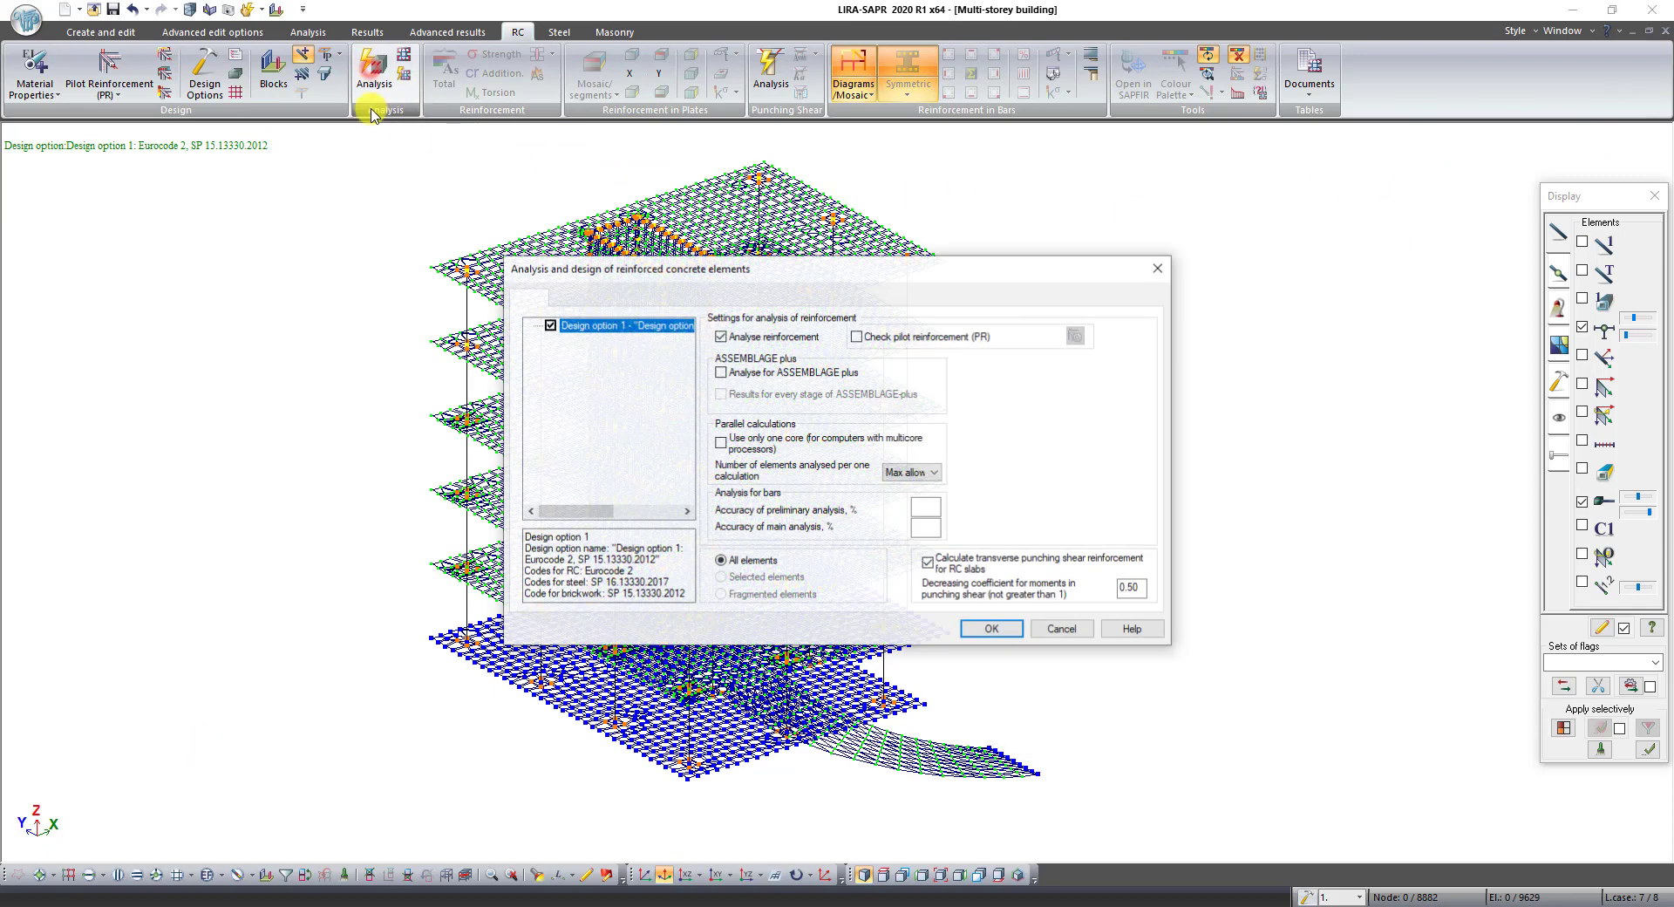
click(992, 630)
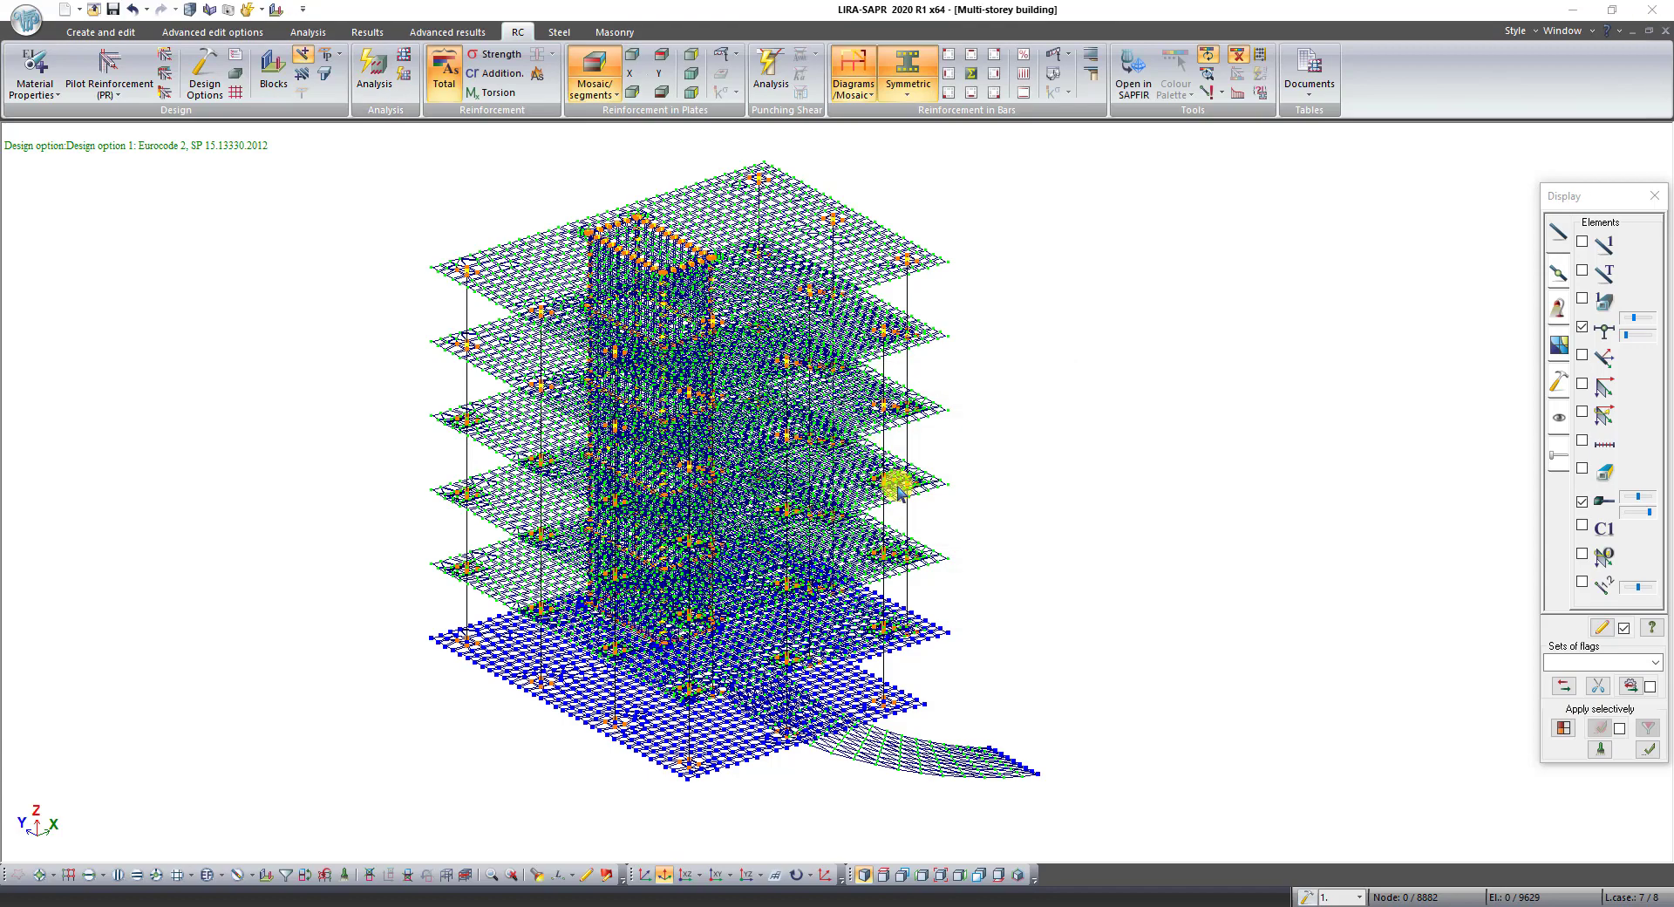
Review the lower and upper X/Y plate reinforcement mosaics, then turn the mosaic off
click(633, 91)
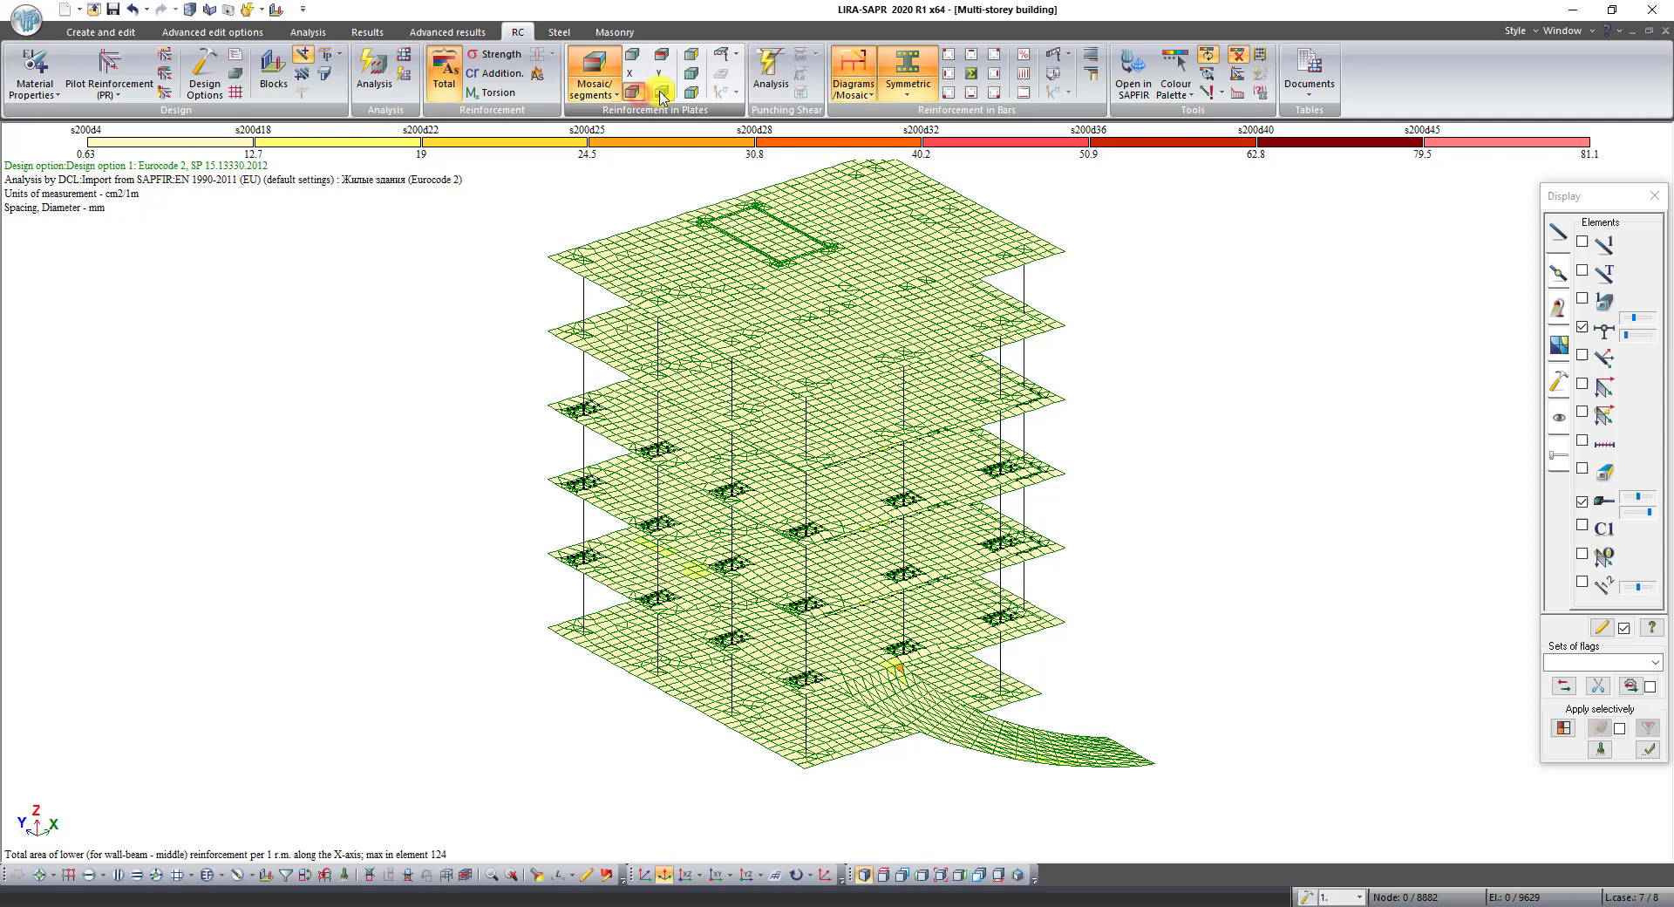
click(661, 91)
click(663, 57)
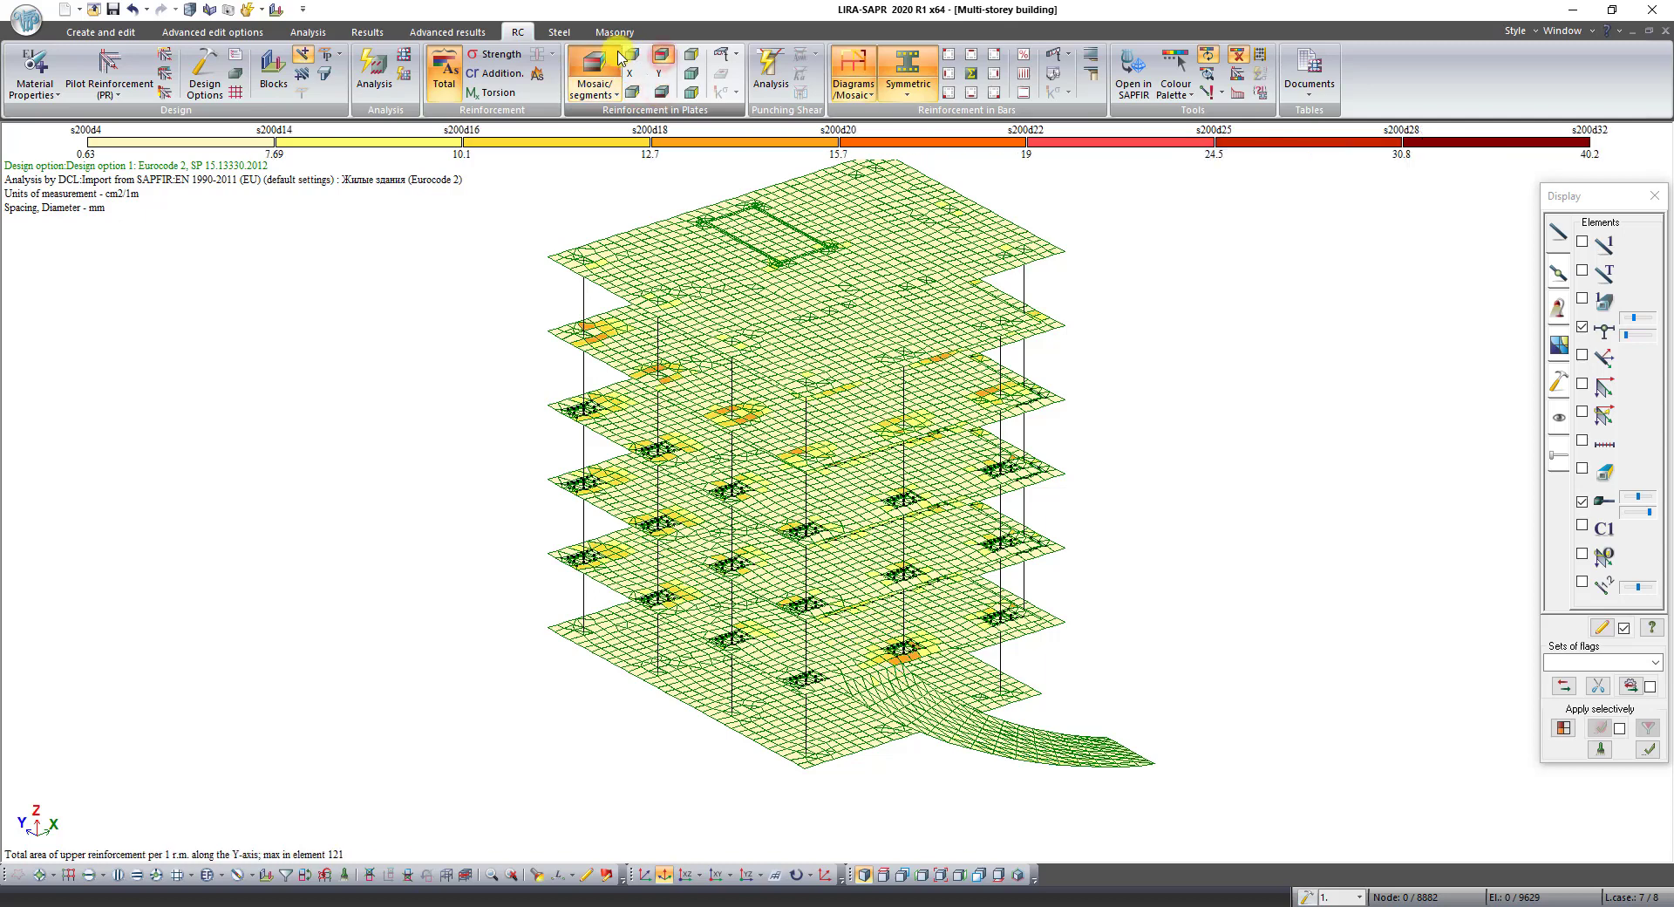
click(632, 55)
click(633, 58)
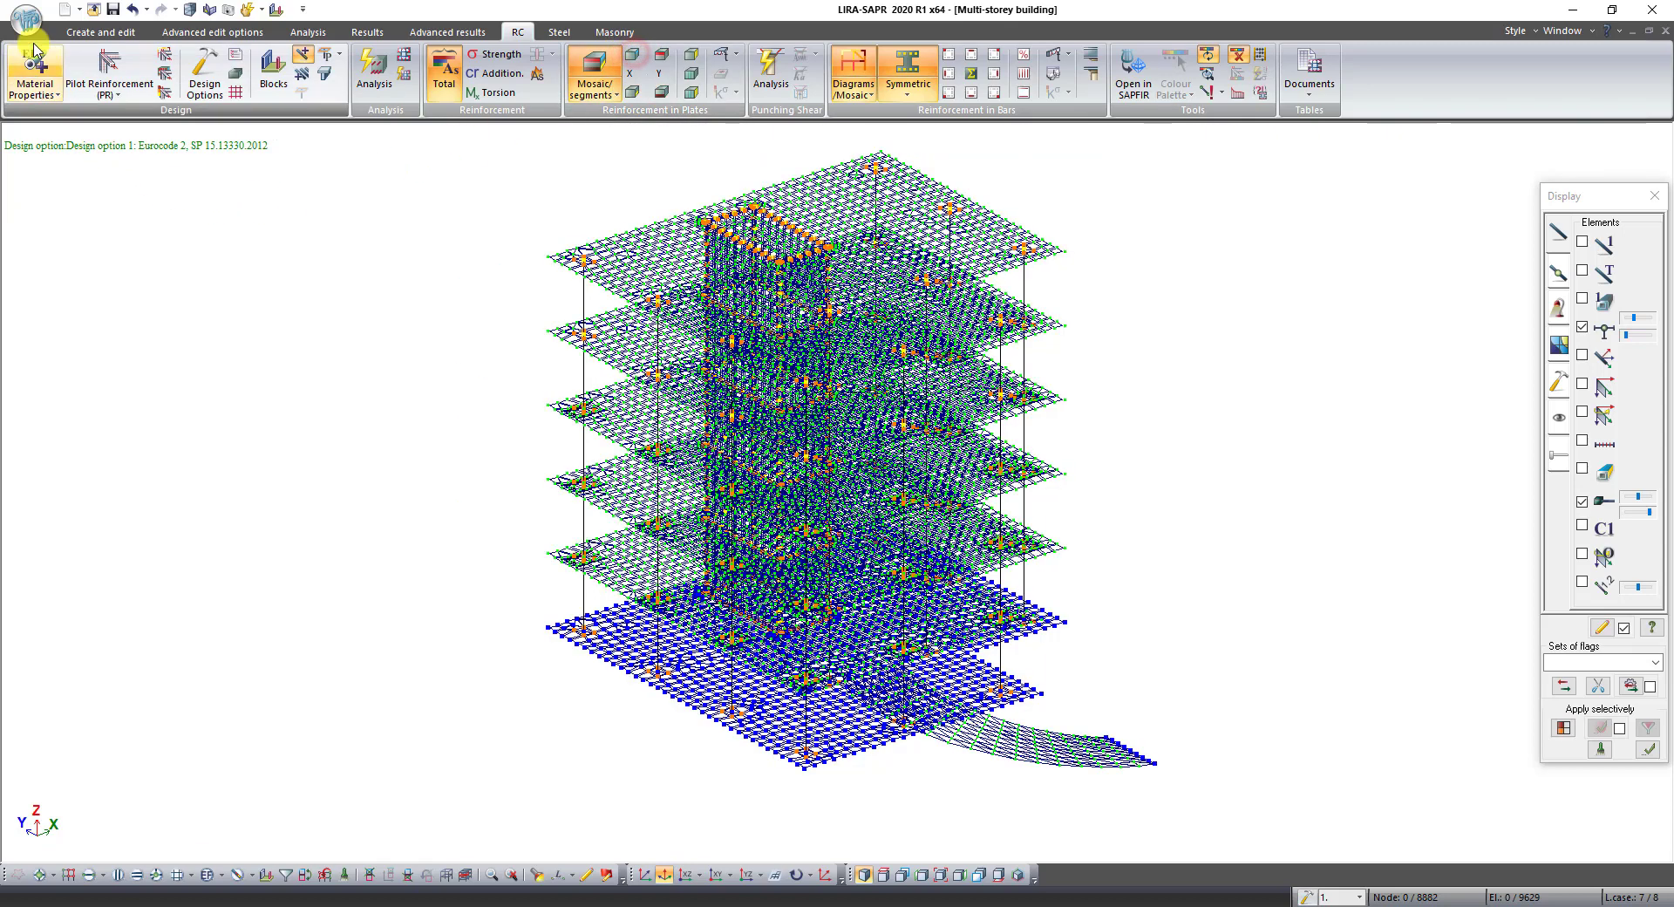
Export reinforcement results for the whole design model to SAPFIR as Multi-storey building.asp
click(26, 18)
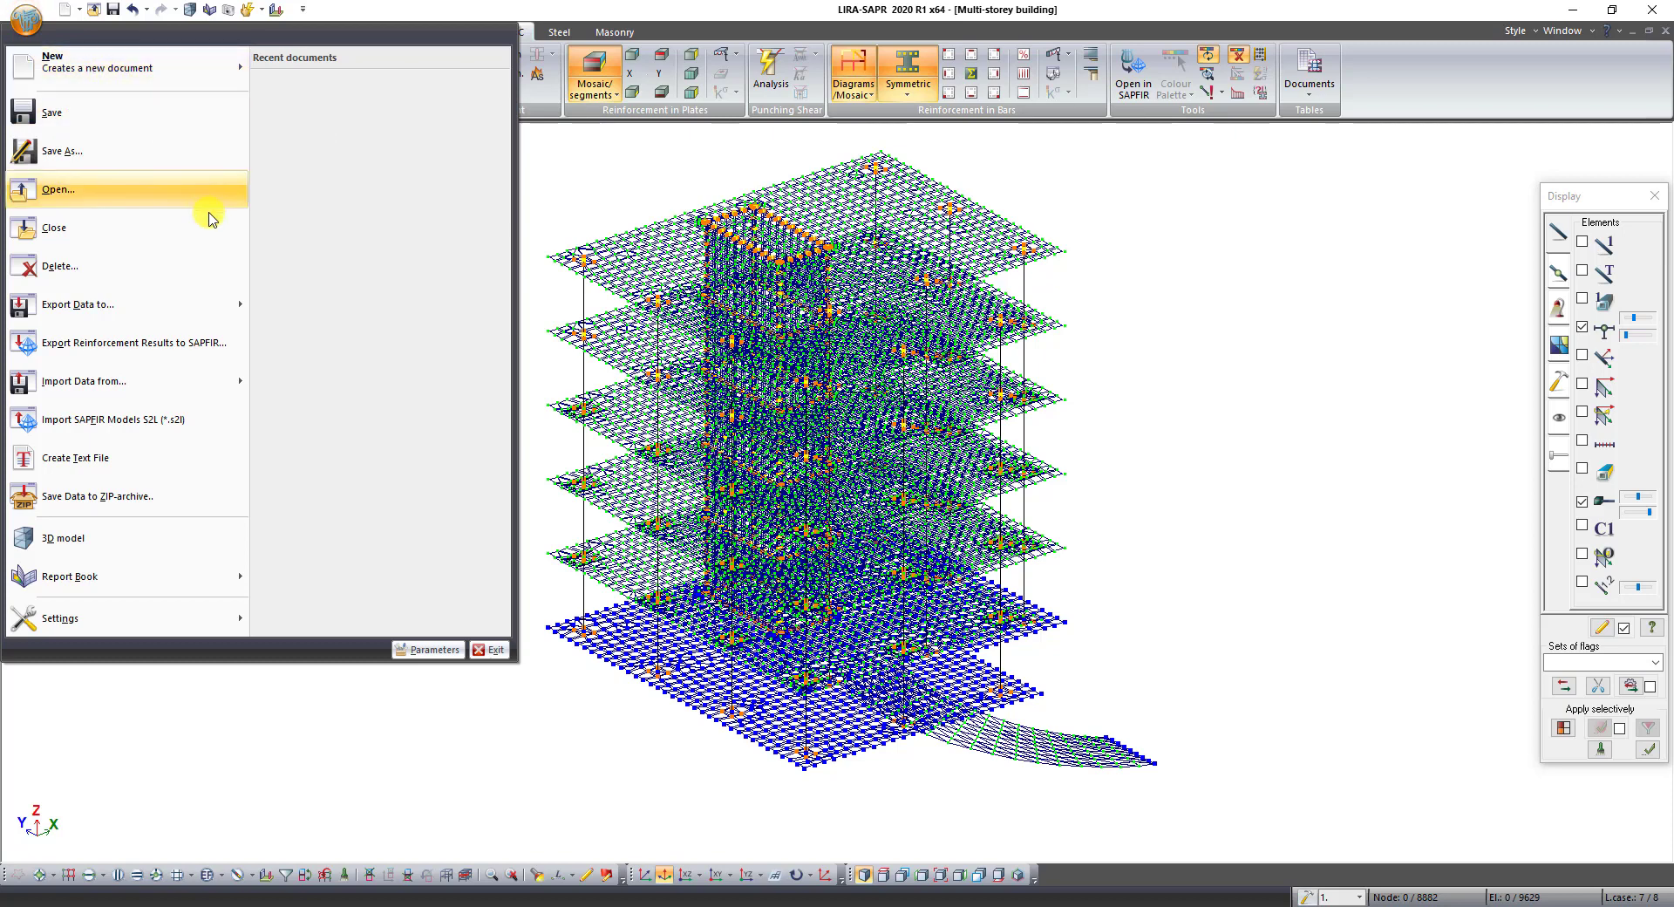
click(171, 348)
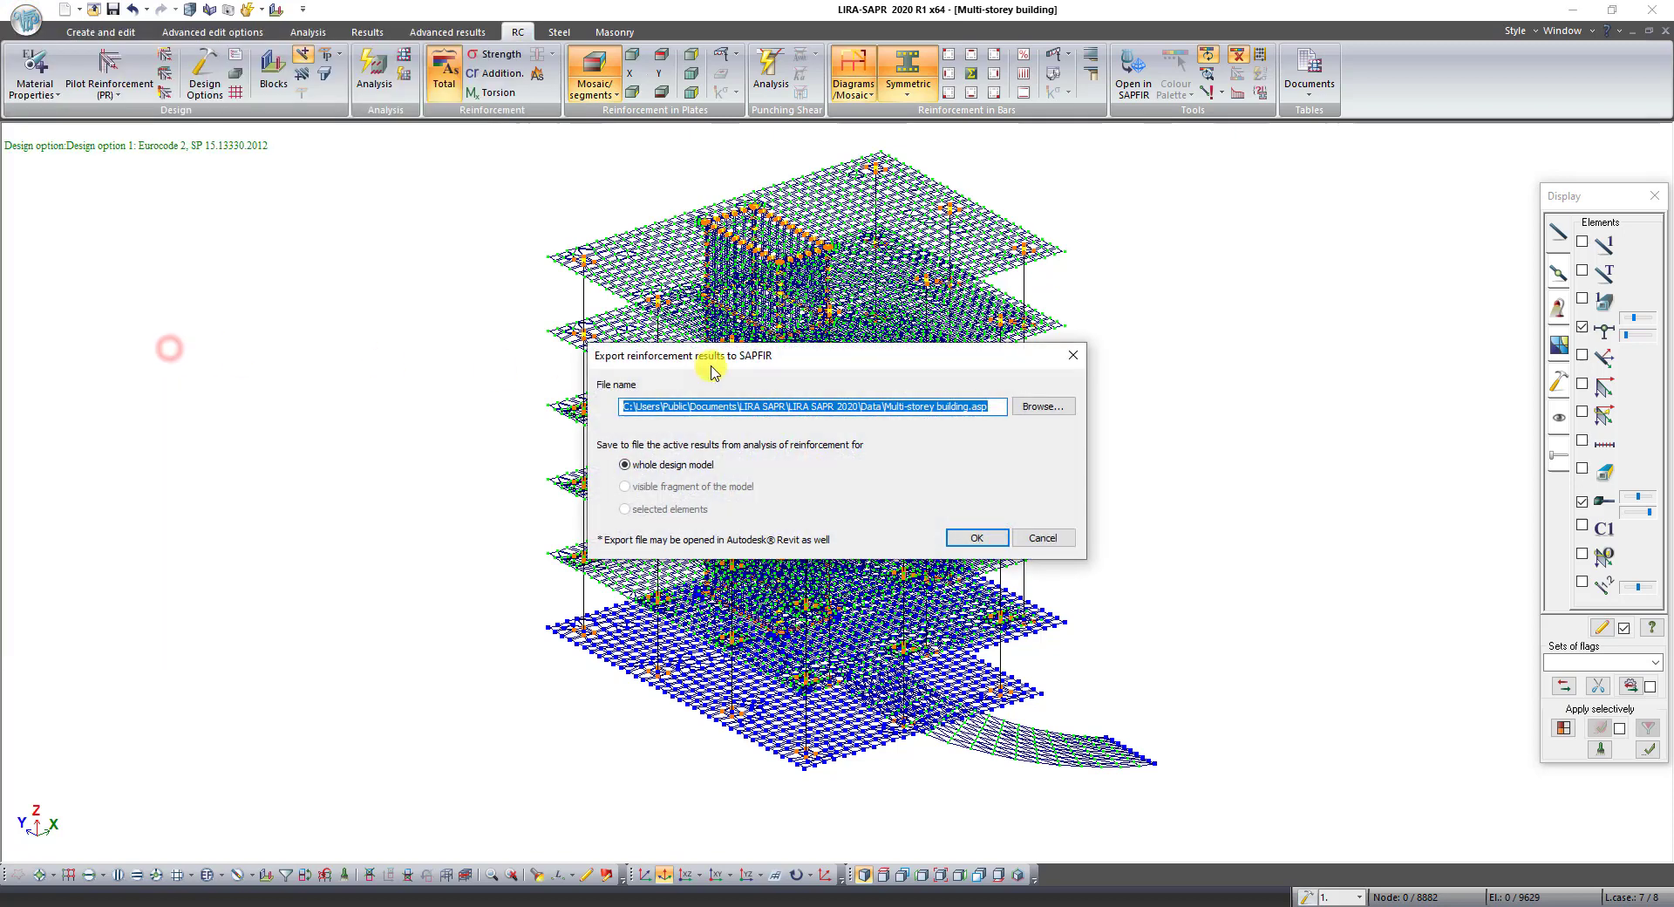
drag(713, 365, 504, 331)
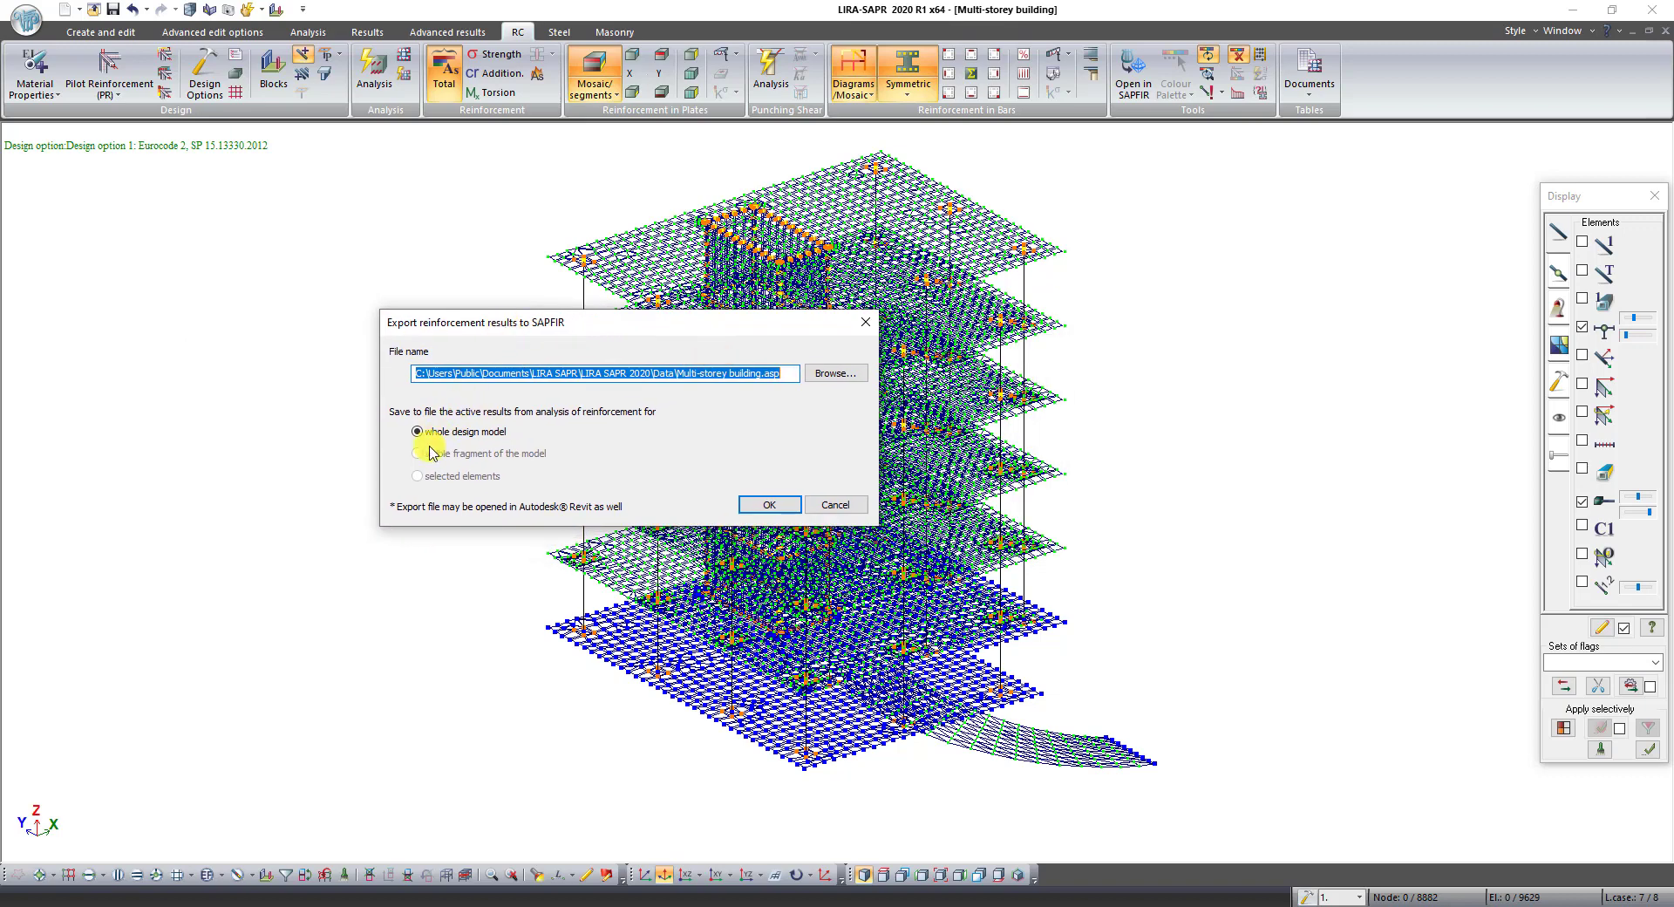
click(416, 433)
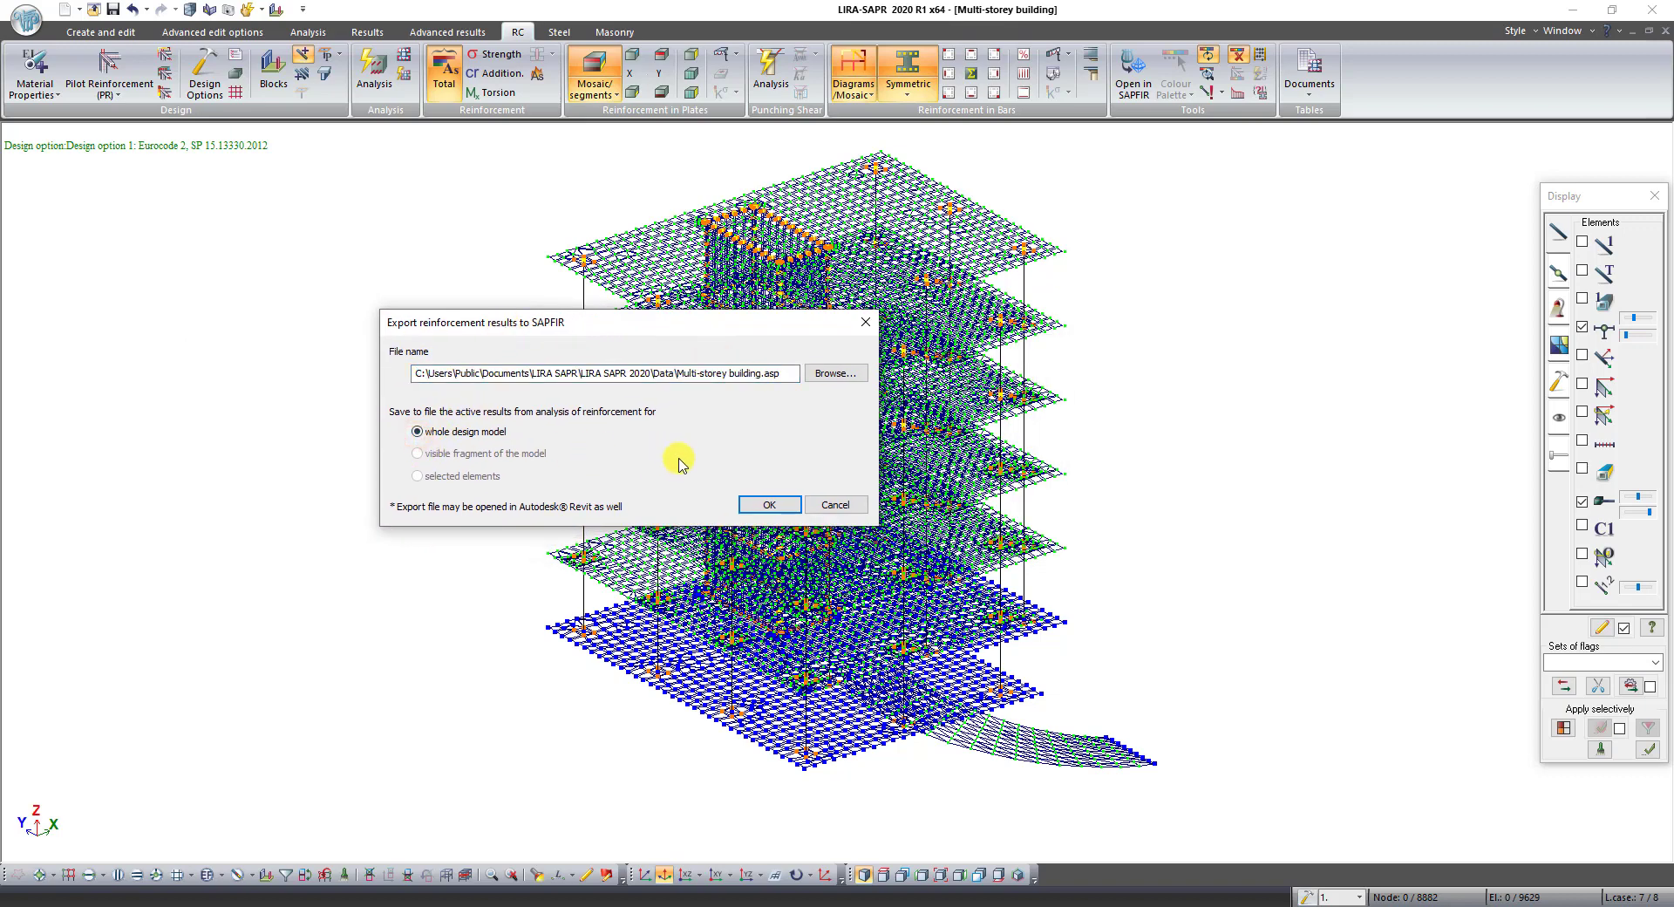
click(771, 506)
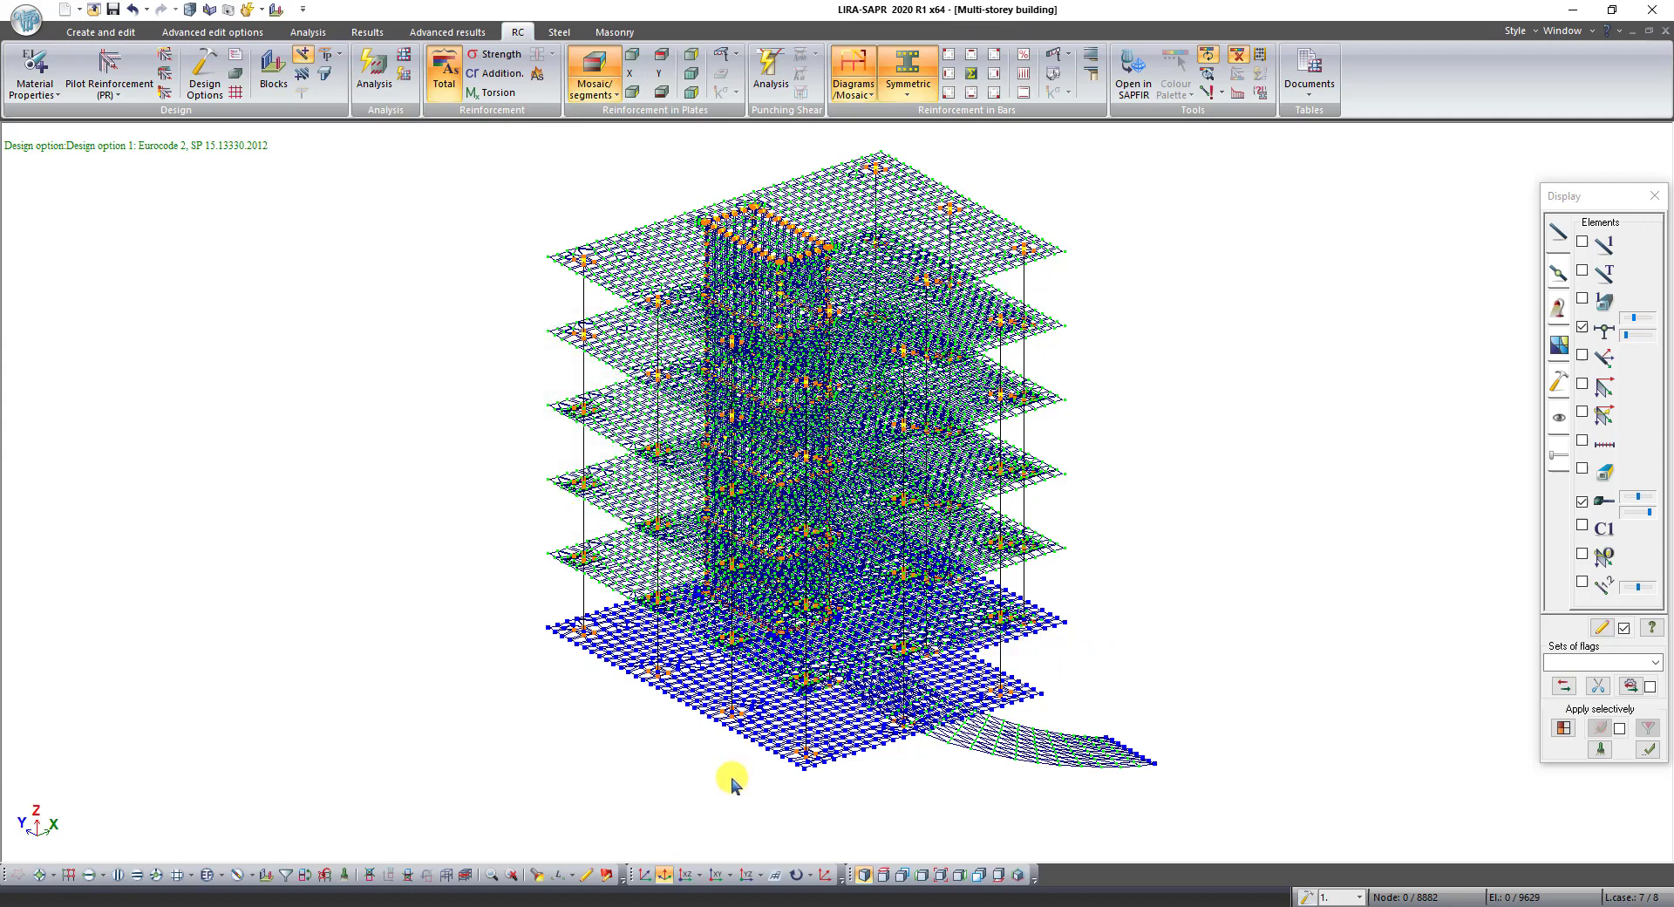
Switch to SAPFIR and close the Load-cases list
mouse_move(704, 898)
click(704, 837)
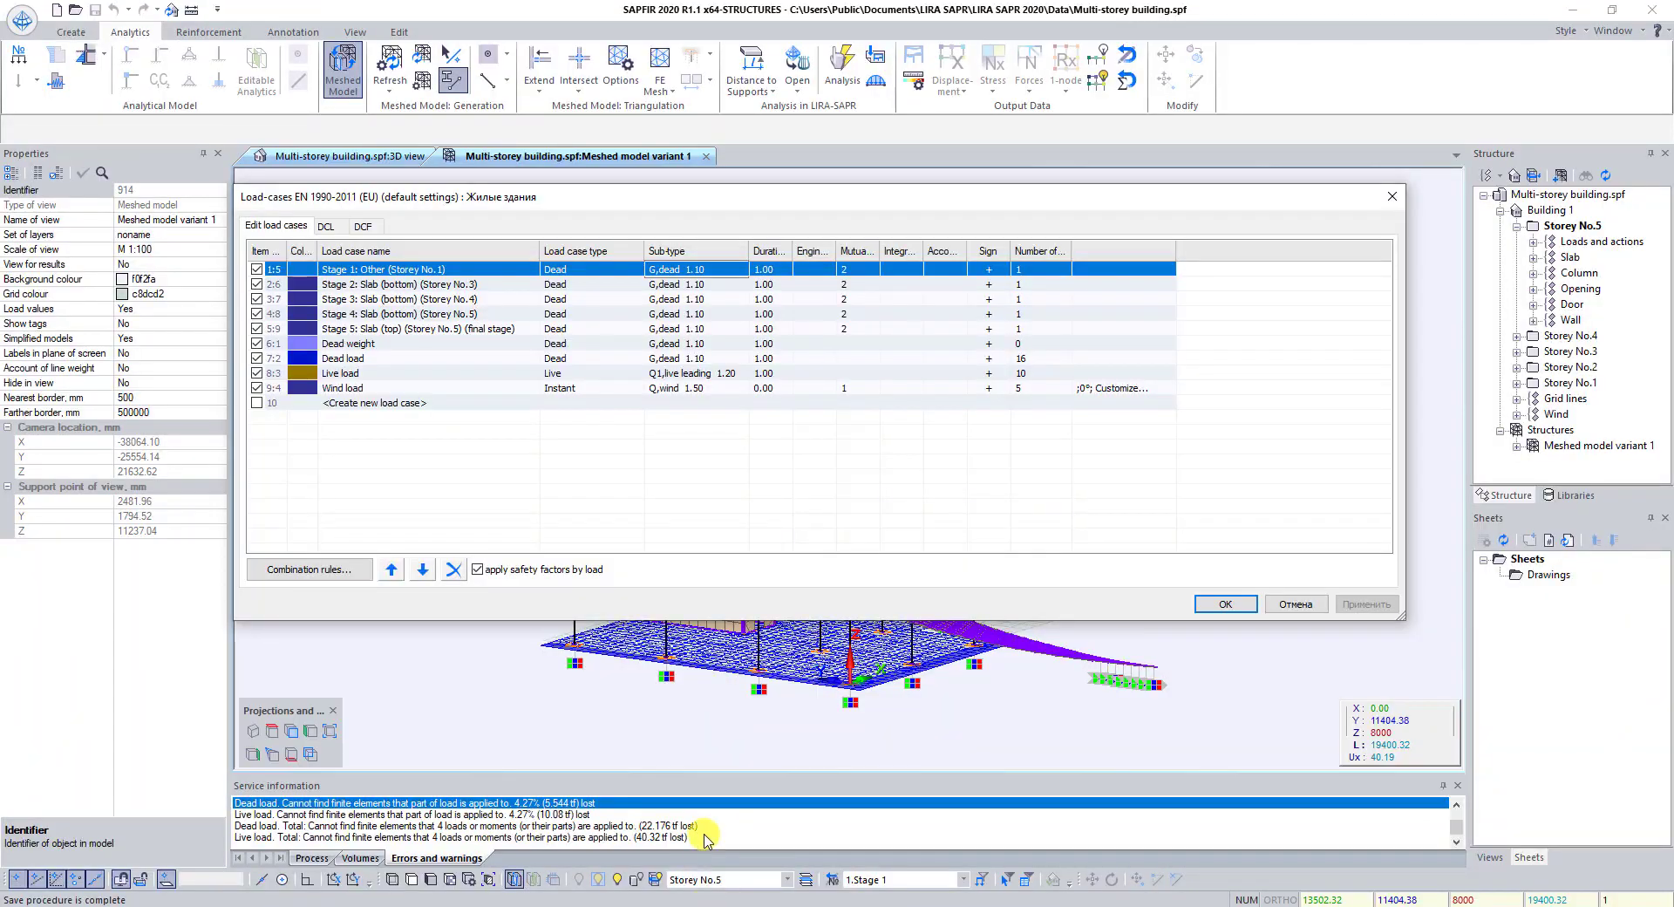
click(1392, 198)
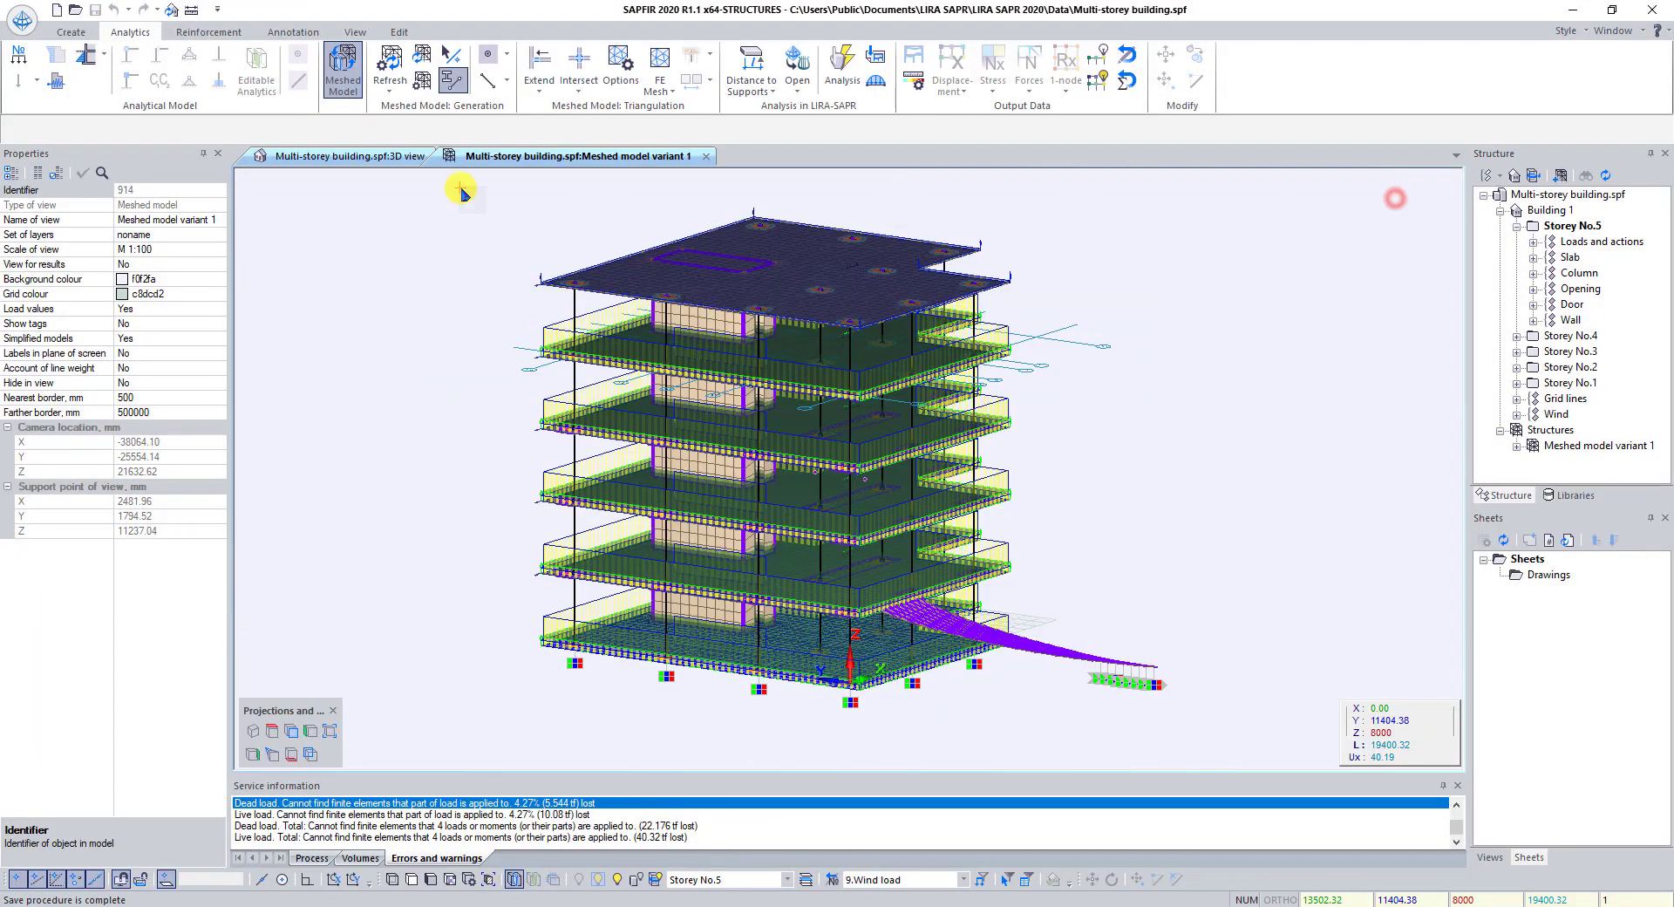
Import Data\Multi-storey building.asp from the LIRA SAPR 2020 folder as reinforcement analysis results
click(26, 21)
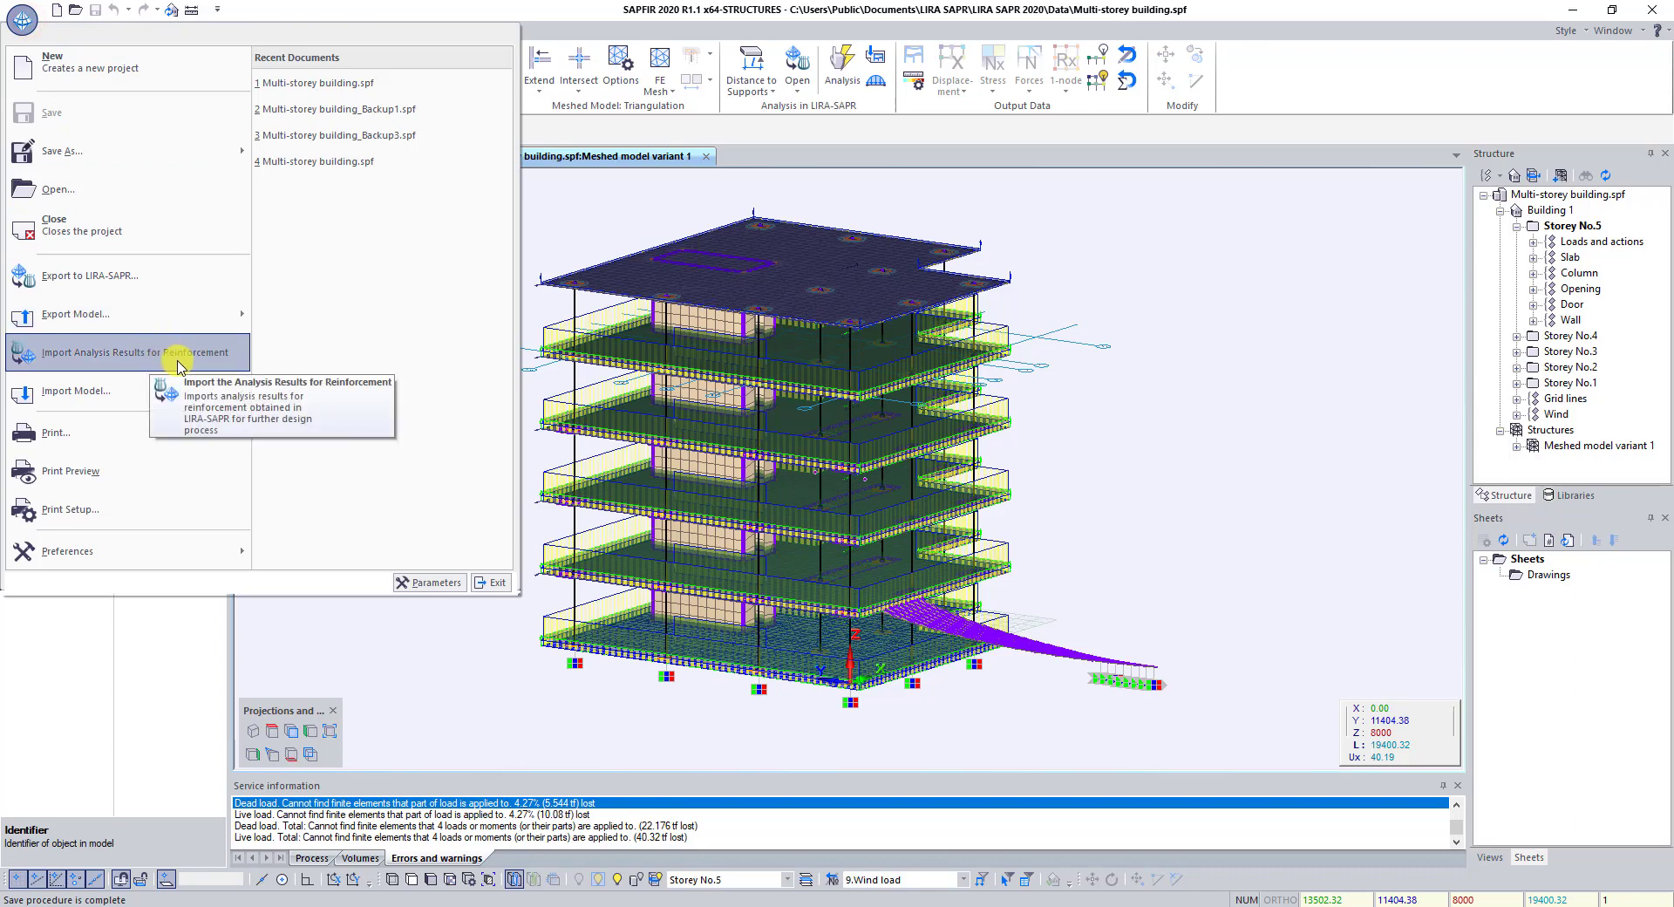
click(204, 365)
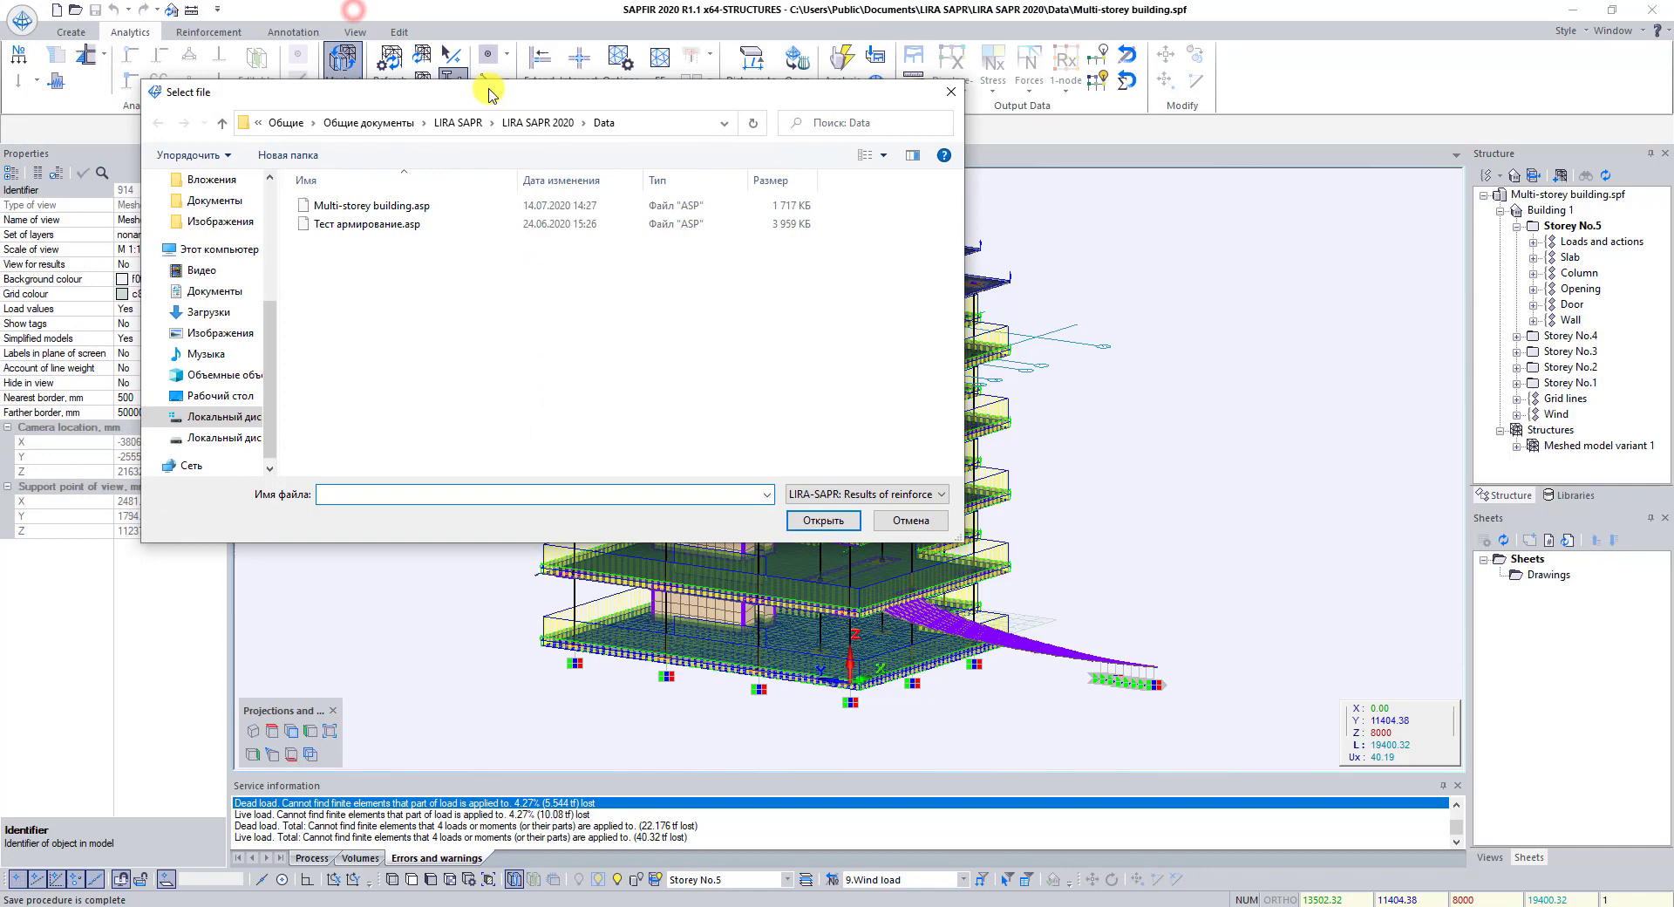
click(530, 122)
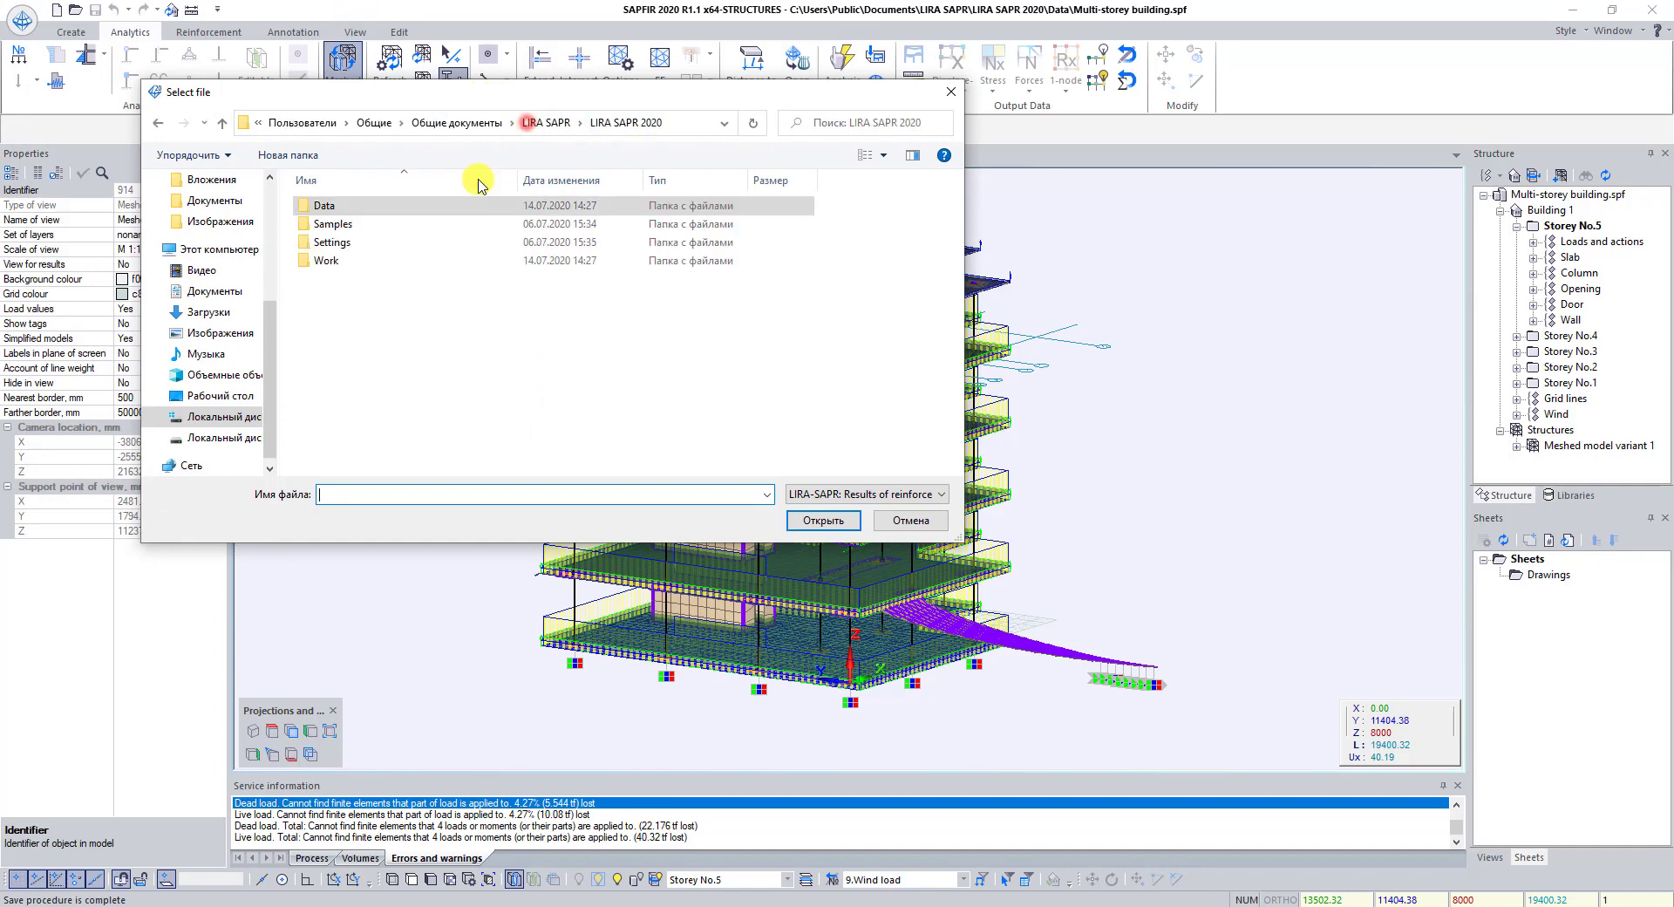
double_click(394, 206)
click(392, 206)
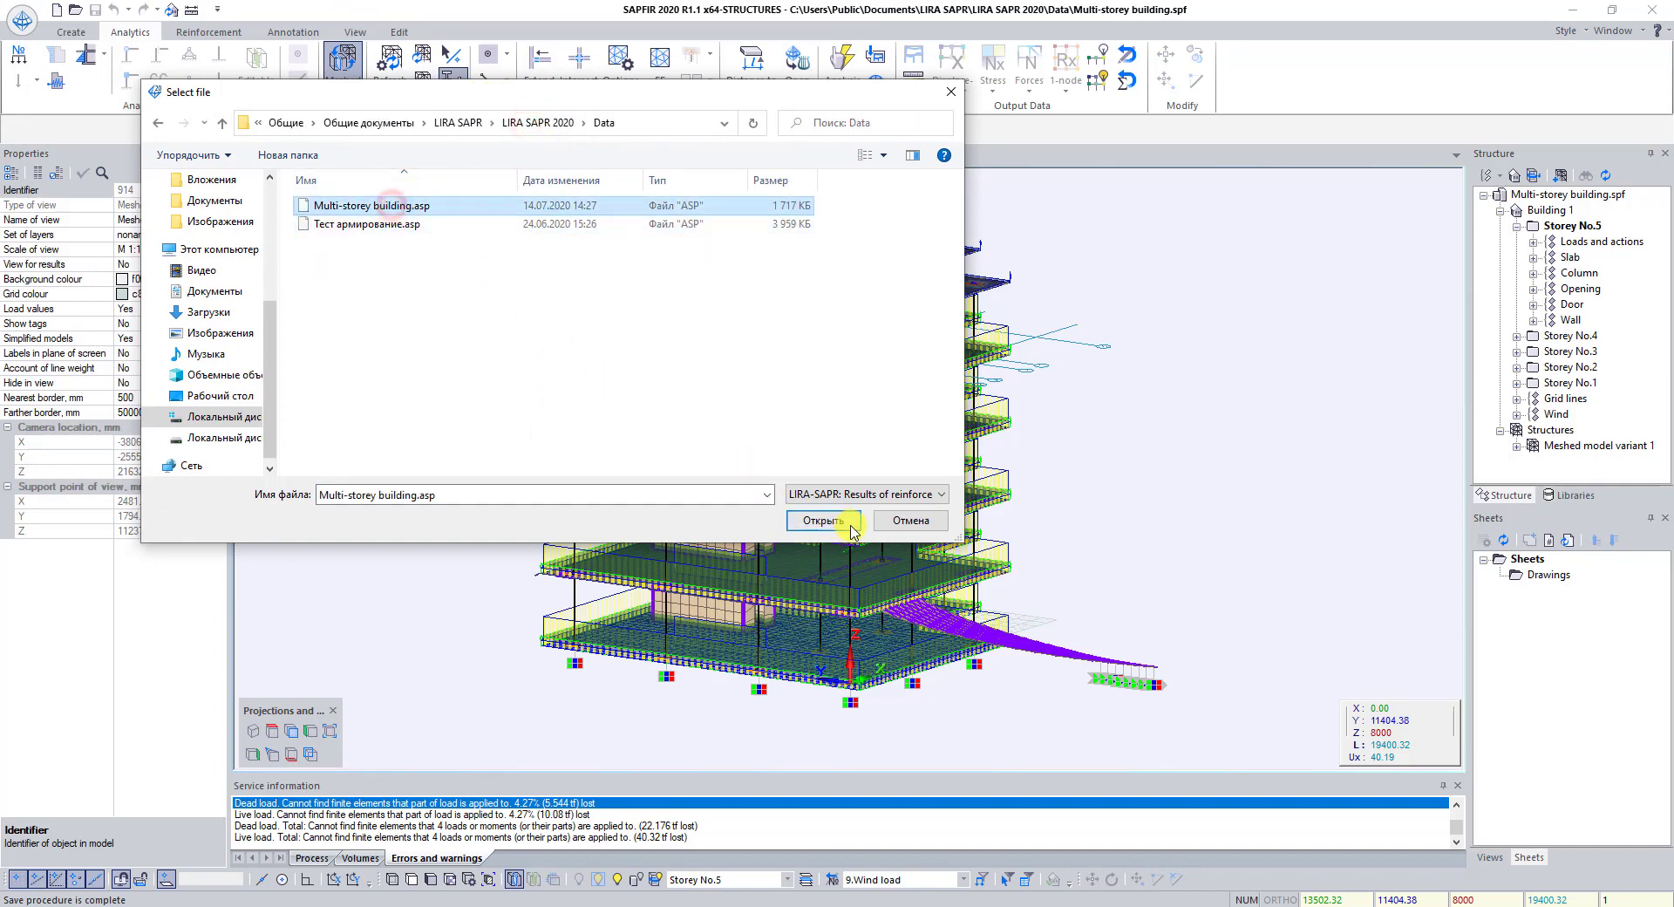
click(506, 495)
double_click(430, 495)
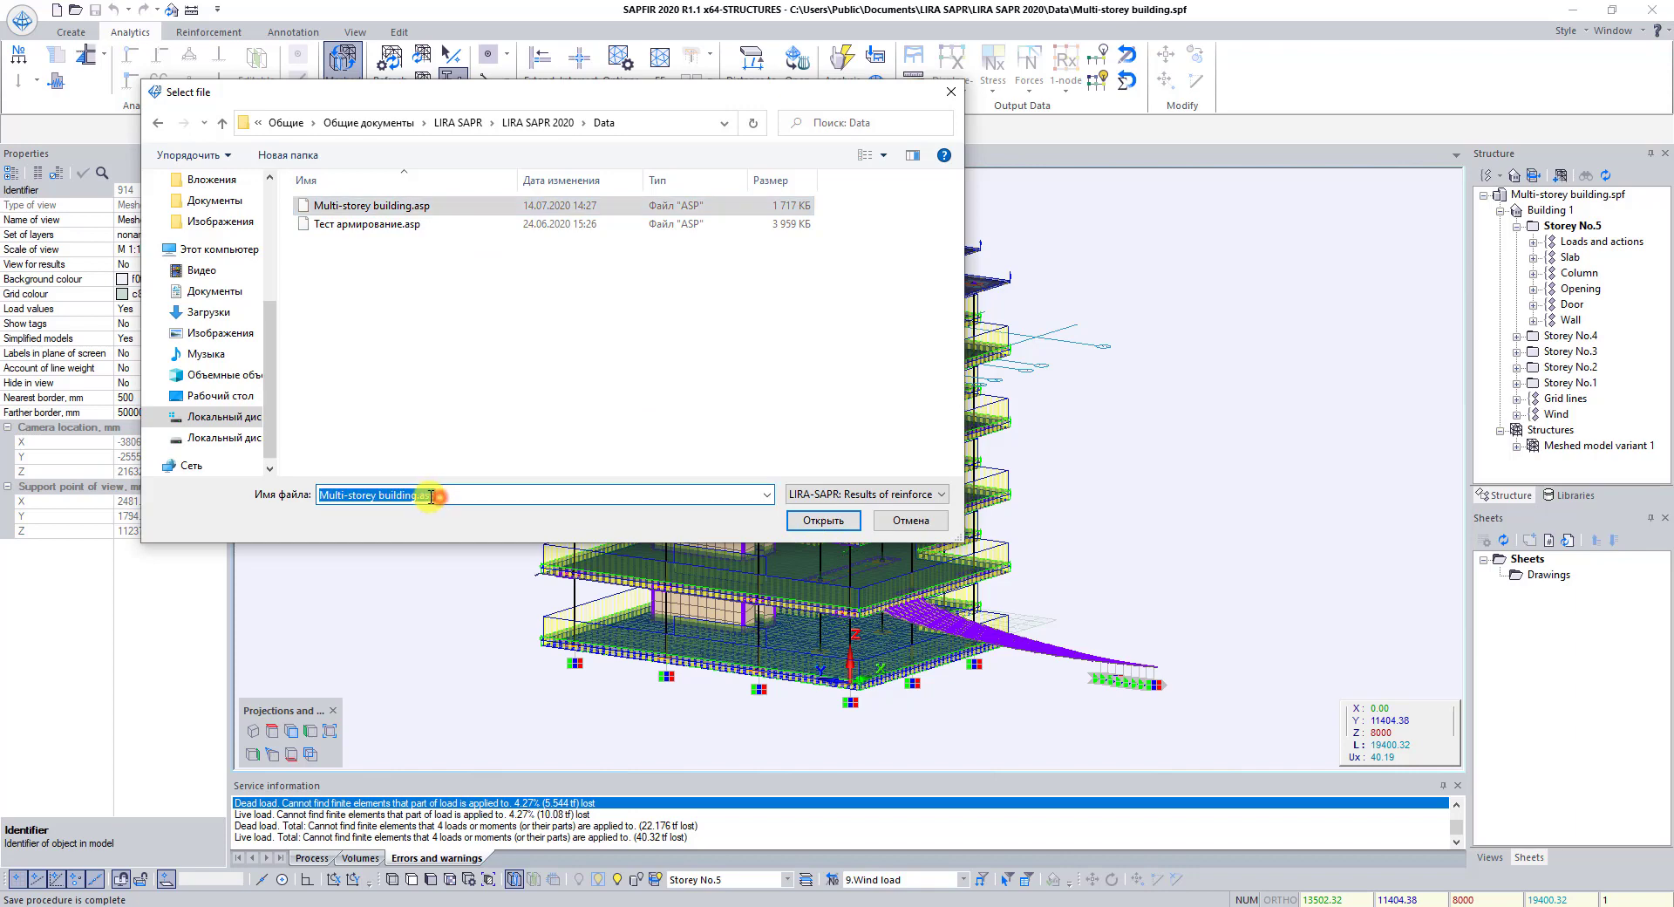
click(430, 496)
click(349, 204)
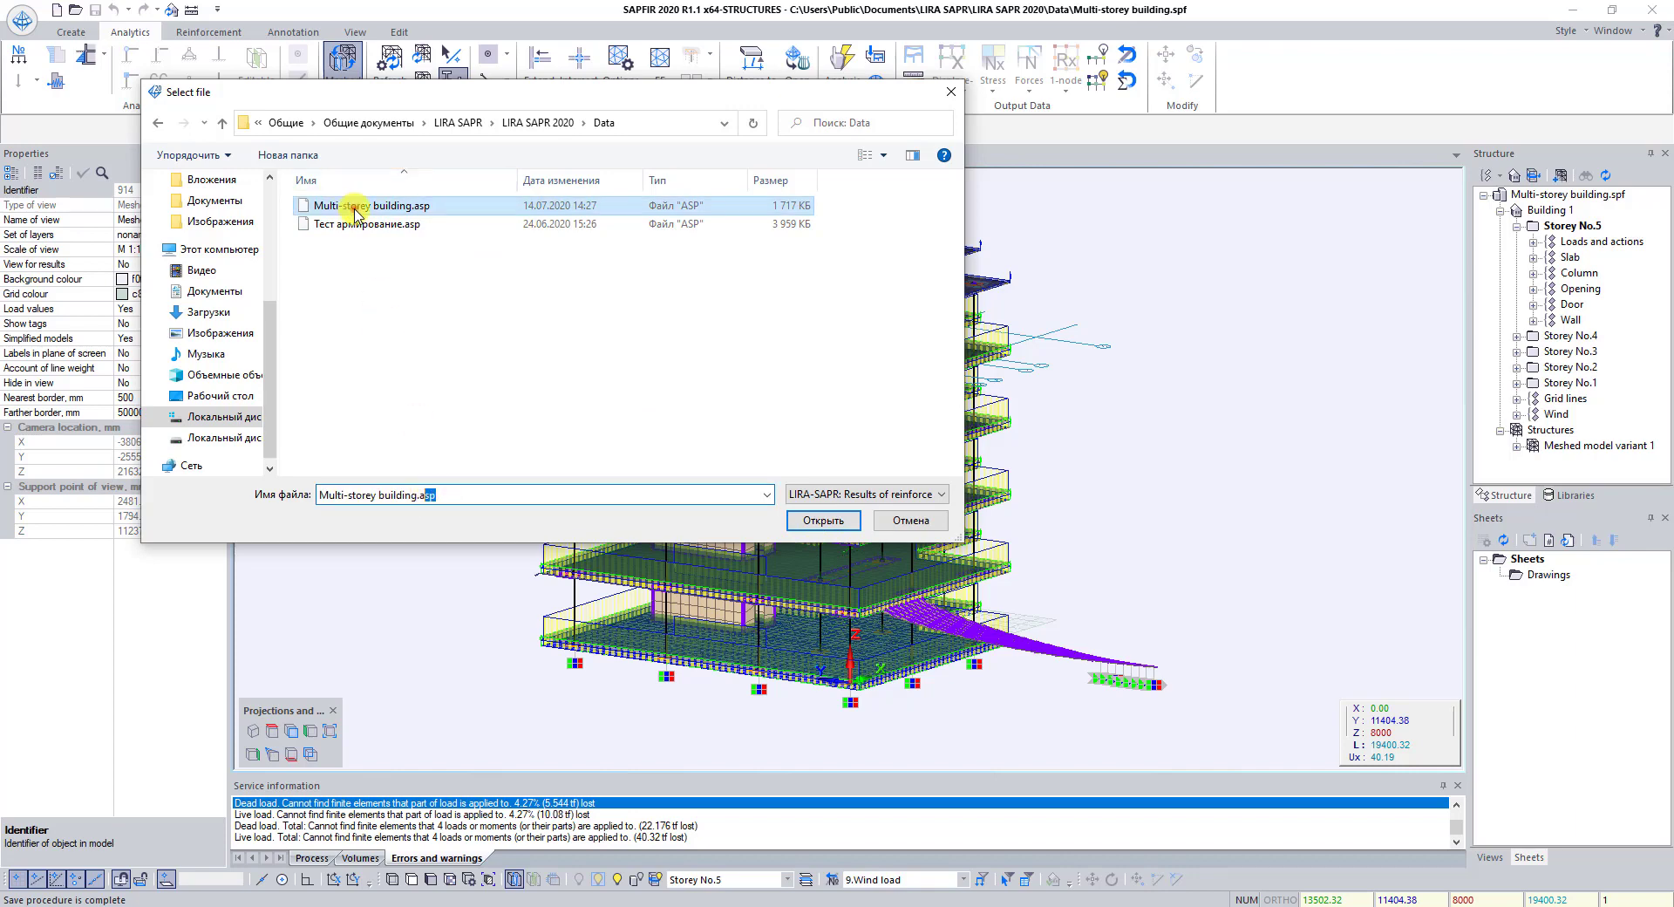
click(813, 523)
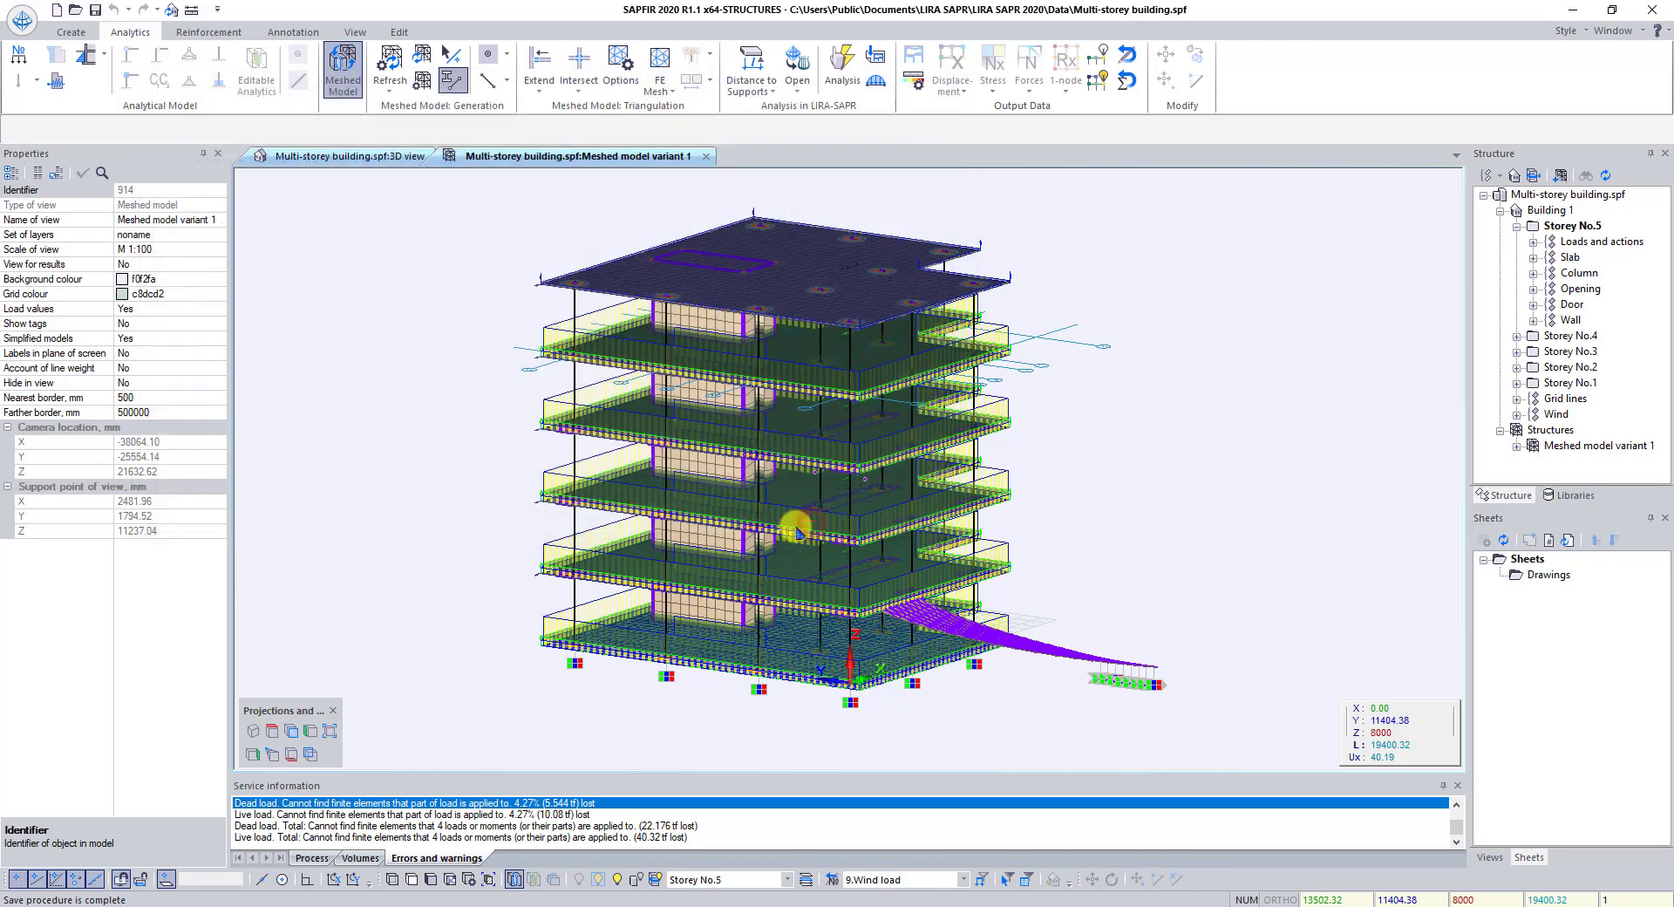
Close the meshed model tab and show reinforcement results on the slabs from the Reinforcement tab
click(706, 156)
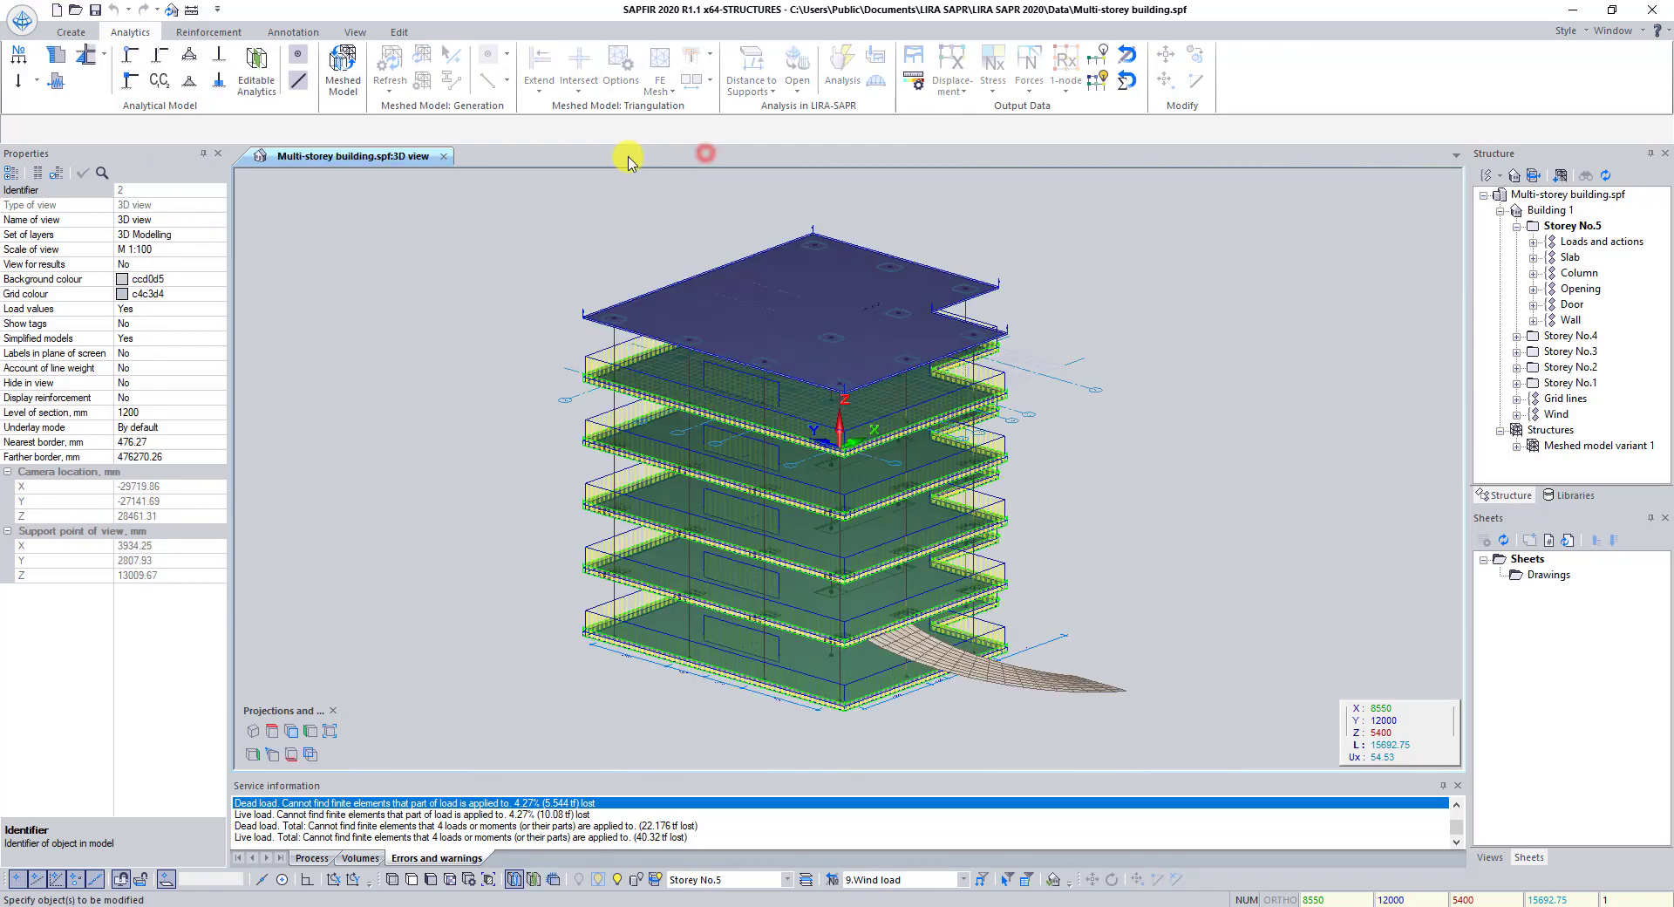
click(353, 155)
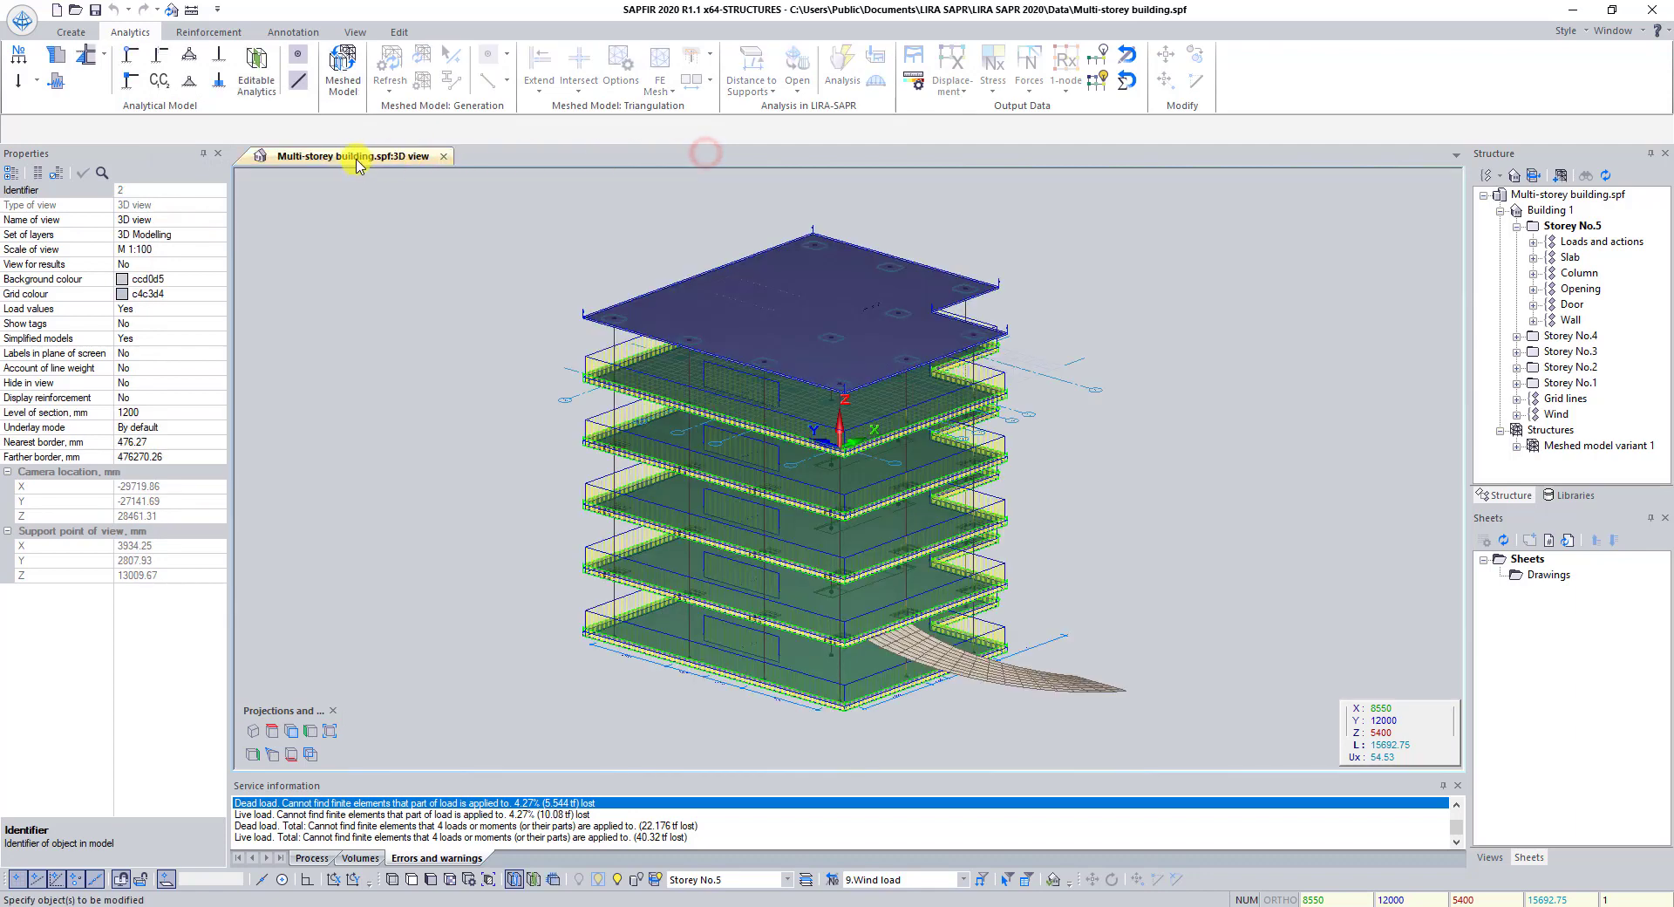
click(212, 33)
click(23, 63)
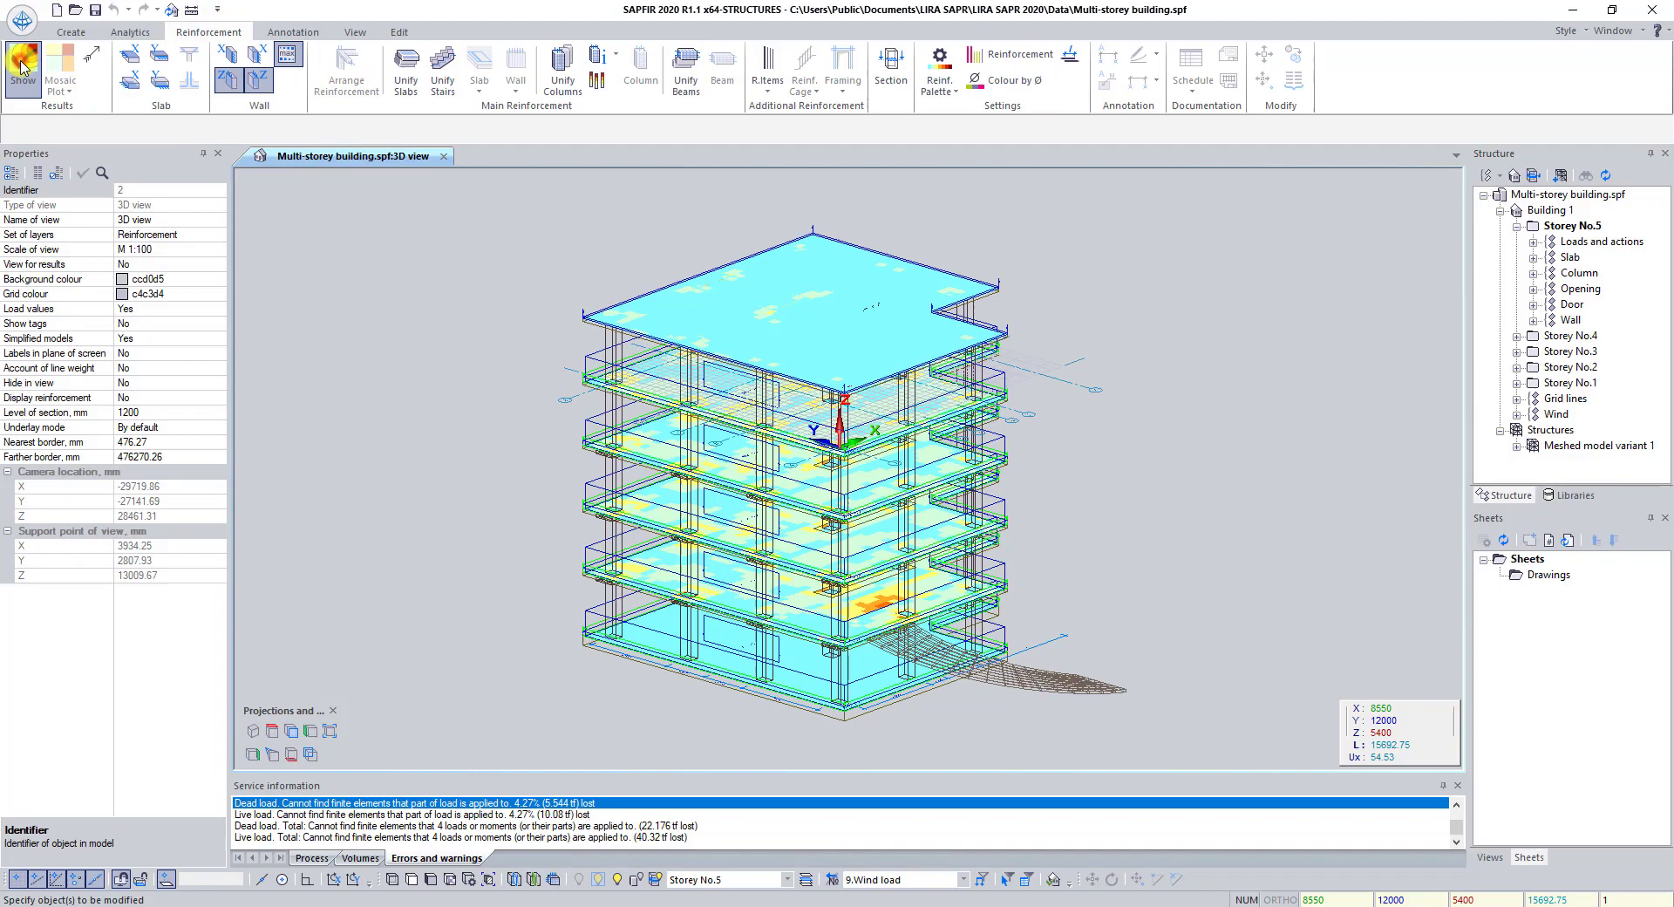
scroll(946, 562, up, 5)
scroll(881, 582, down, 4)
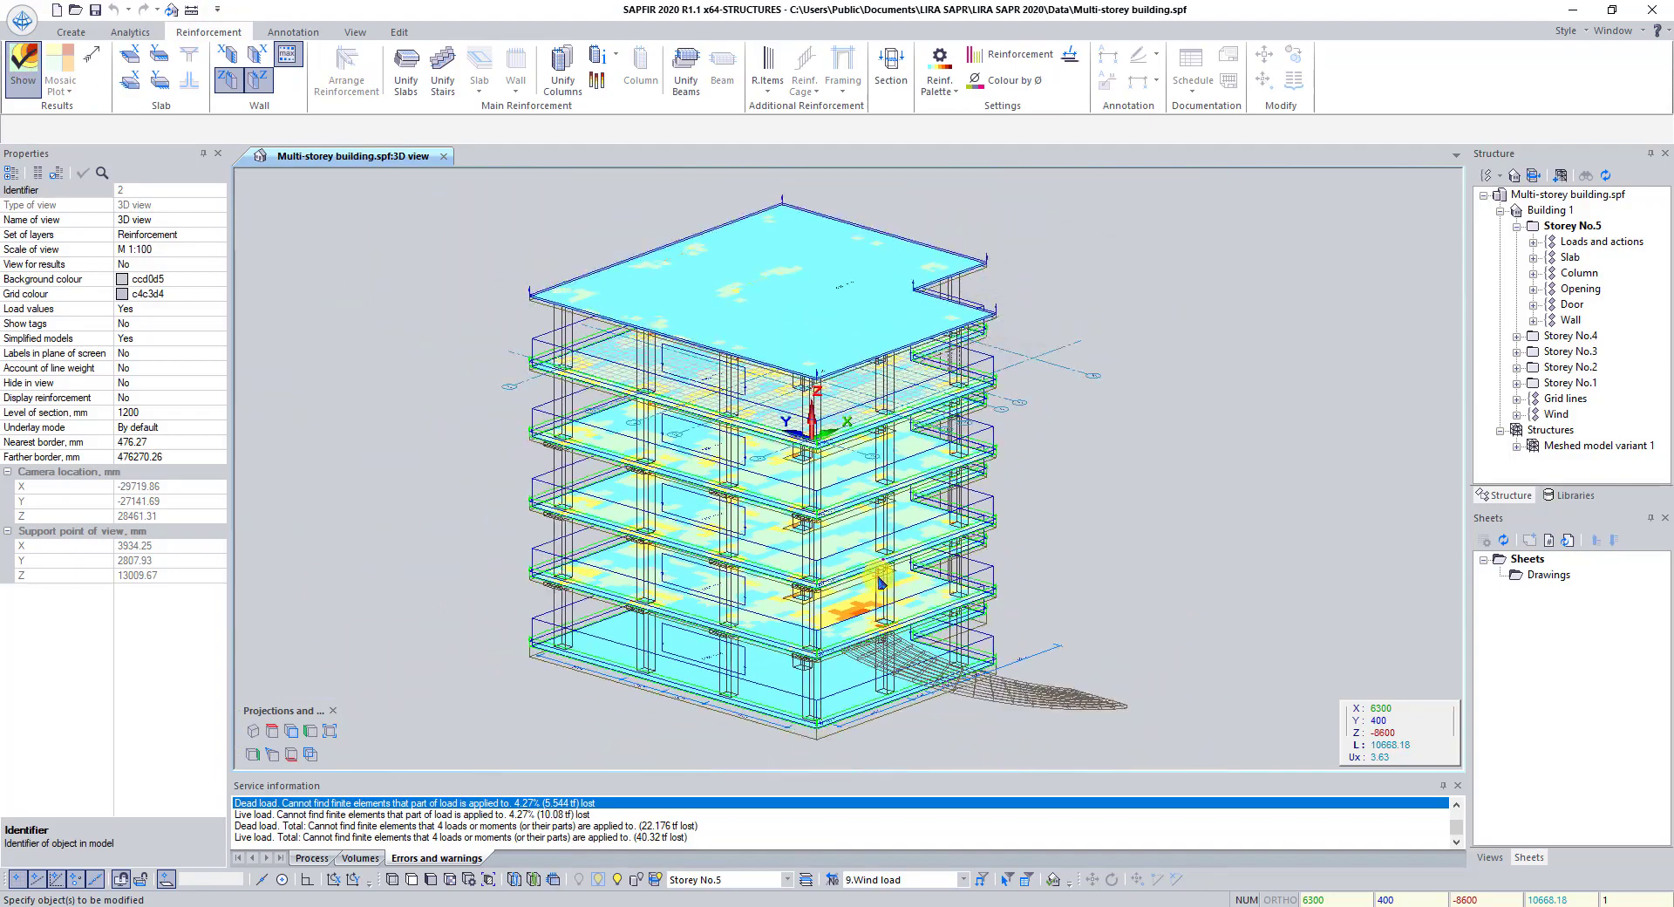
scroll(881, 582, down, 2)
middle_drag(905, 520, 826, 505)
scroll(826, 508, up, 1)
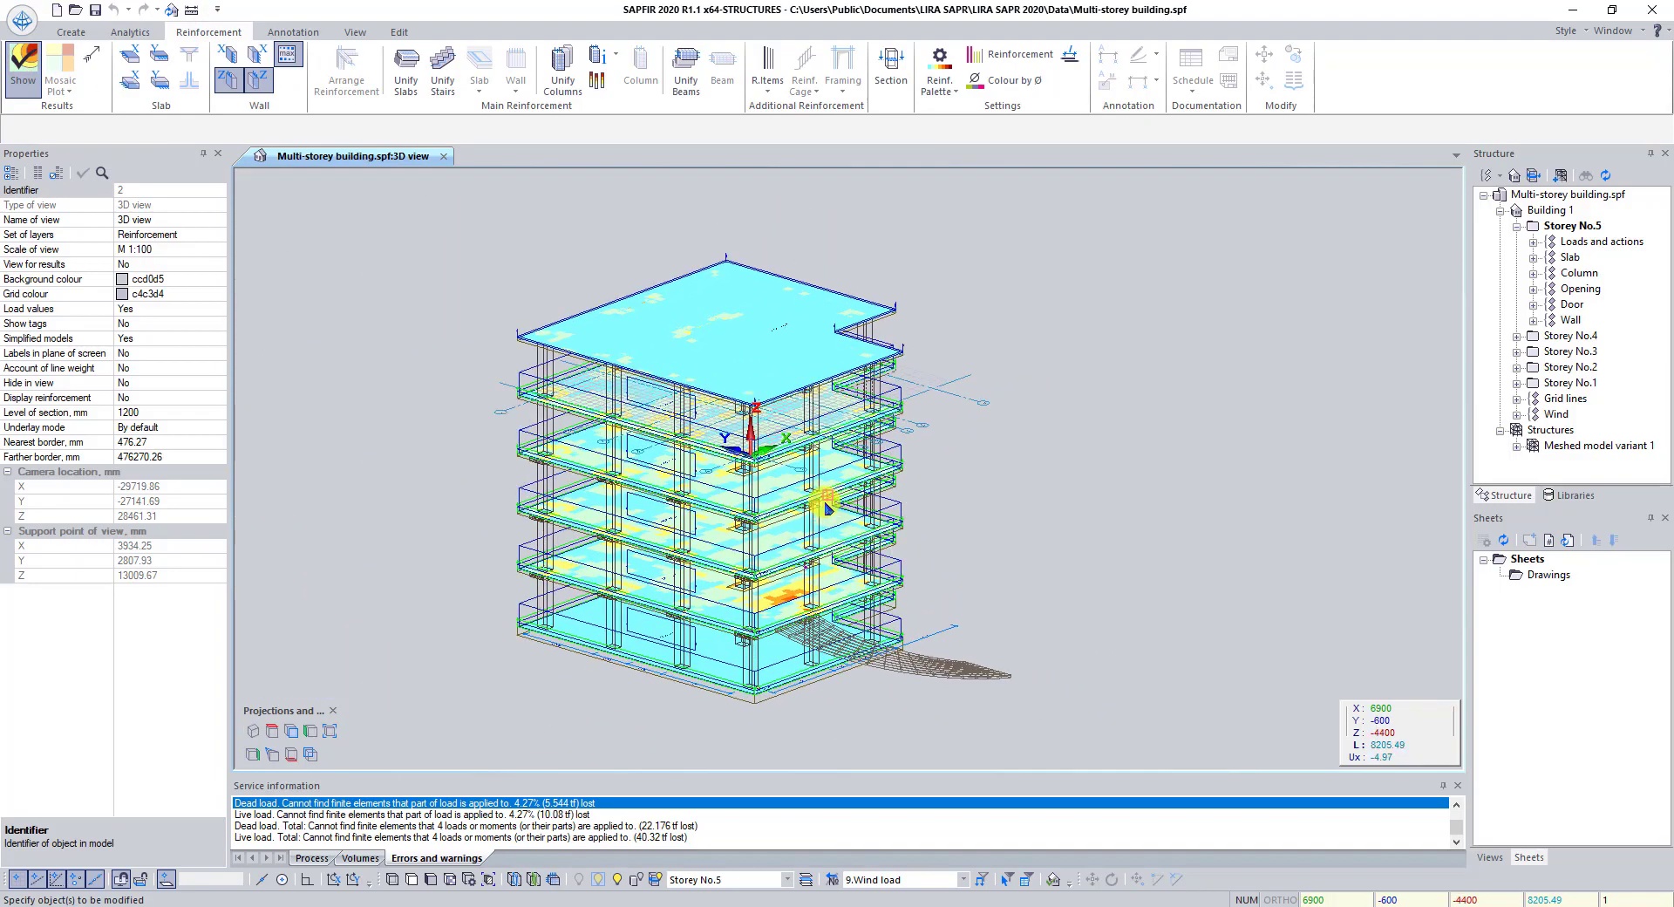